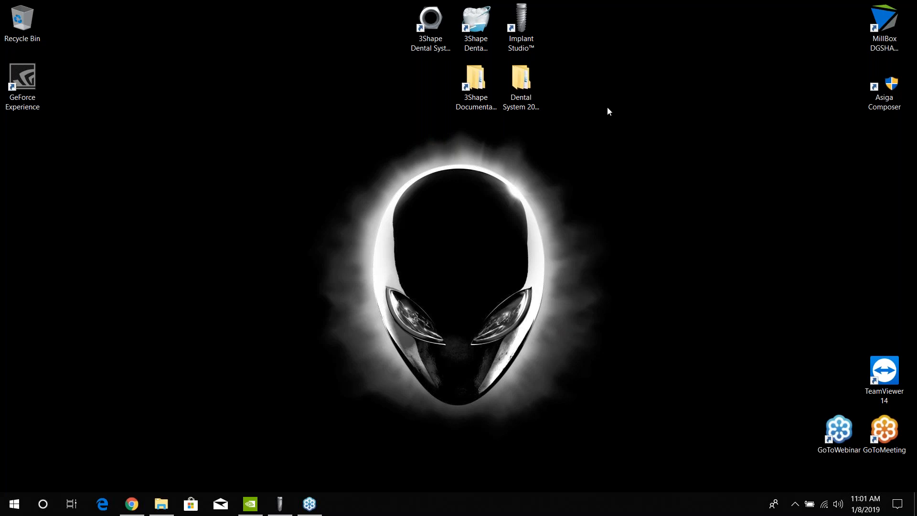
- Close the NVIDIA Control Panel, Chrome and File Explorer windows
right_click(249, 504)
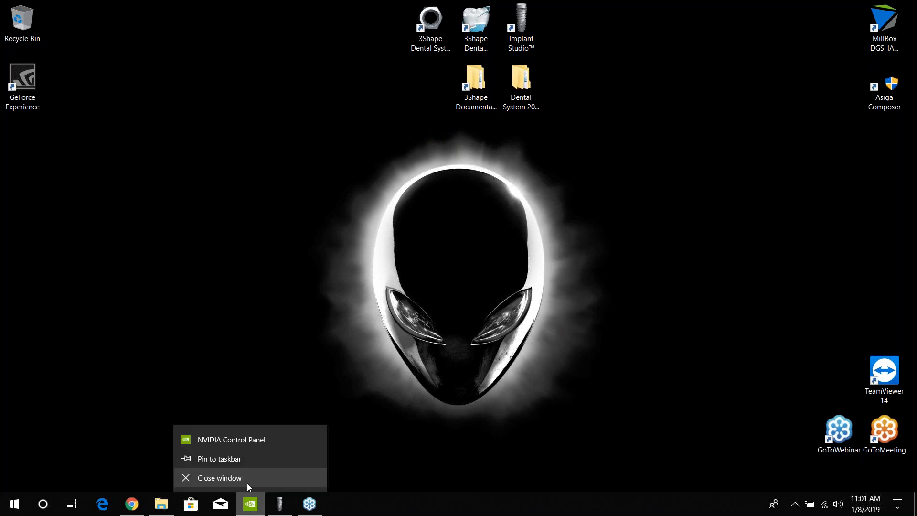
left_click(247, 483)
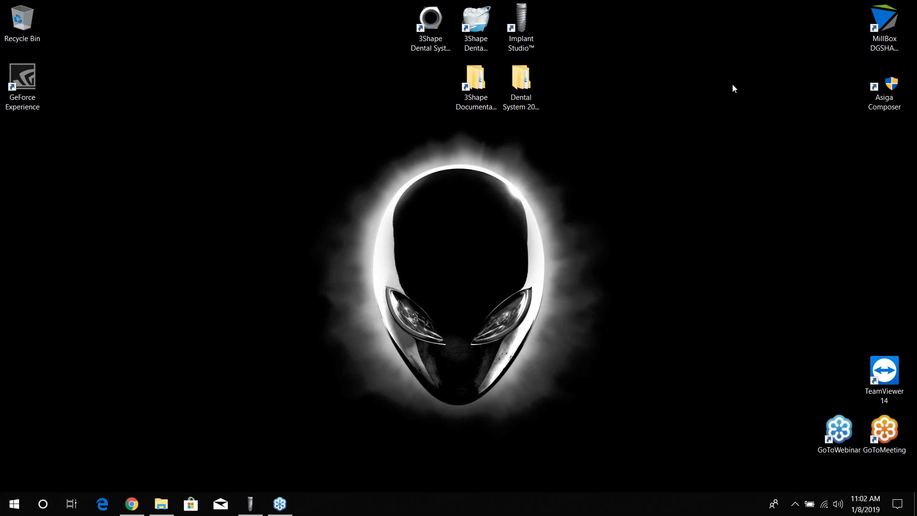
right_click(162, 504)
left_click(142, 499)
right_click(142, 500)
left_click(137, 478)
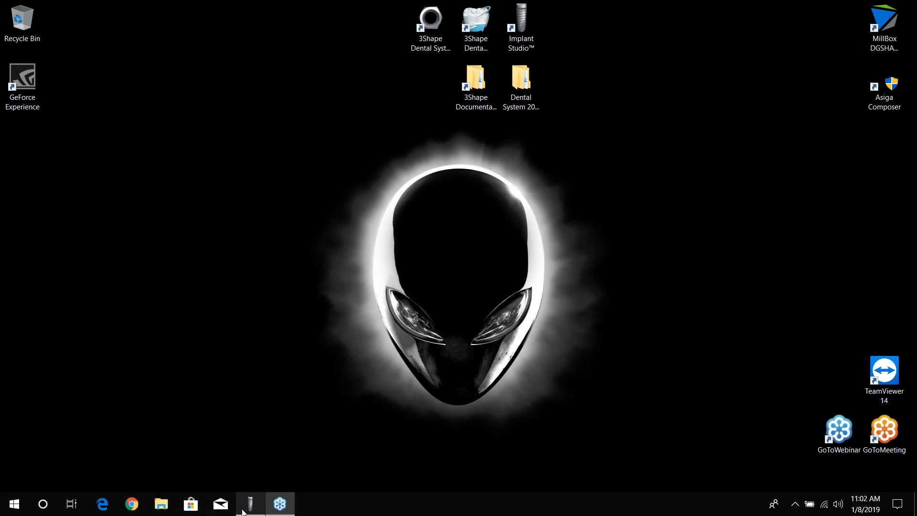
- Switch to Implant Studio and create a new case with edentulous implant planning and a surgical guide for lower teeth 17 to 32
mouse_move(250, 510)
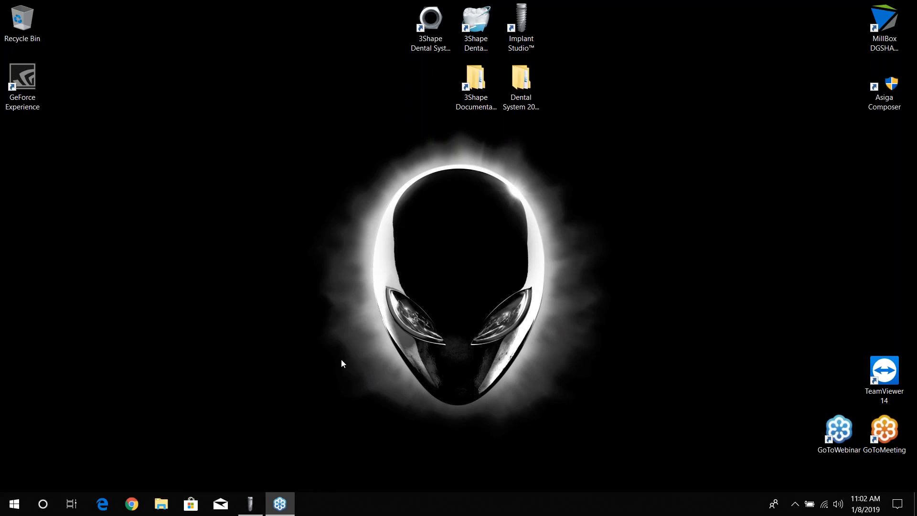
left_click(251, 505)
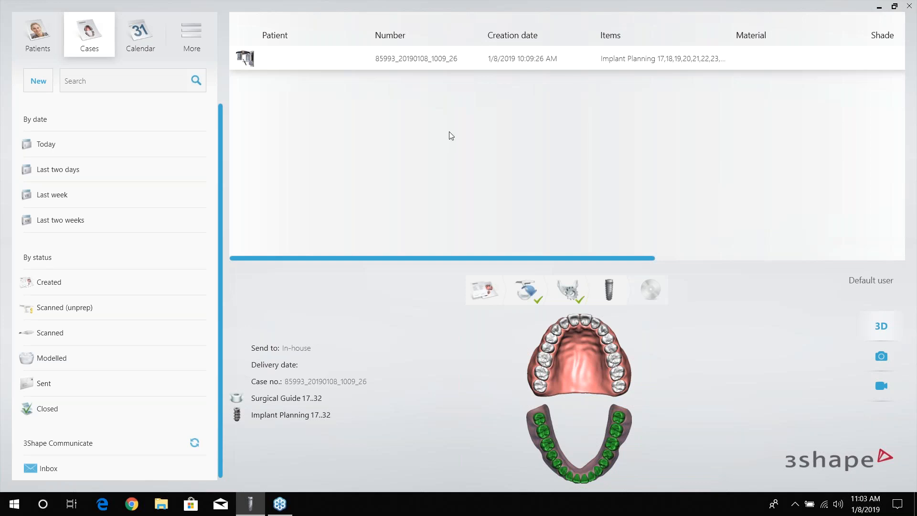
left_click(34, 85)
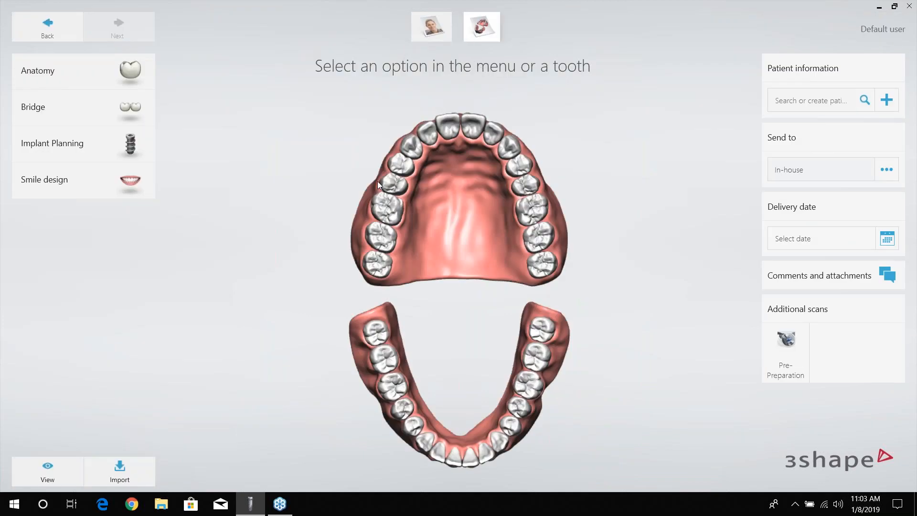
left_click(384, 360)
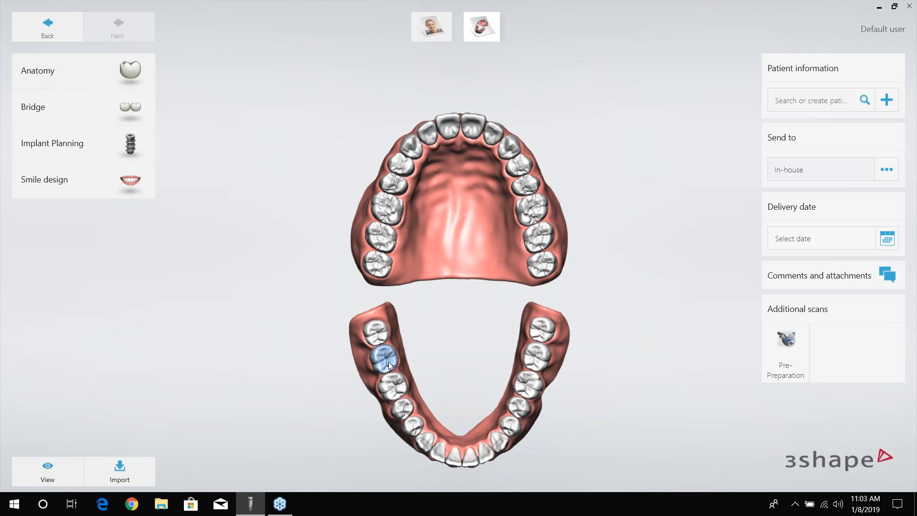
left_click(82, 158)
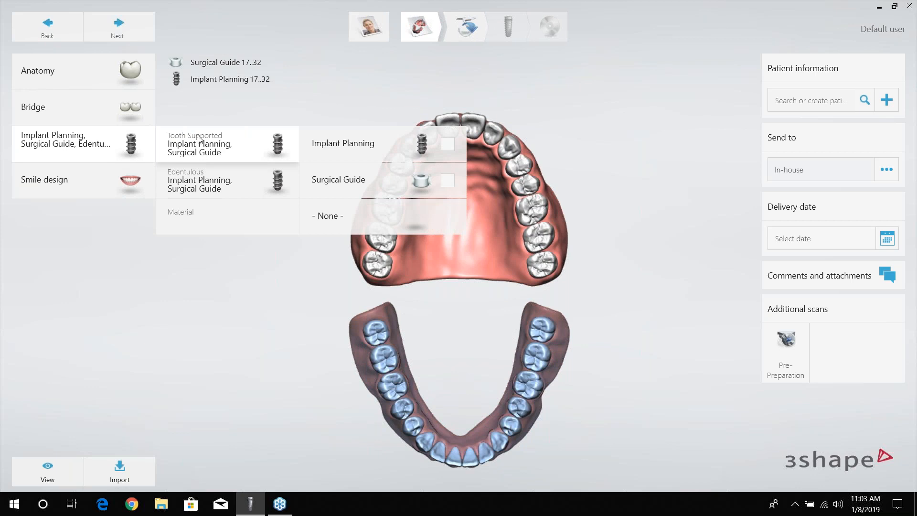
left_click(207, 184)
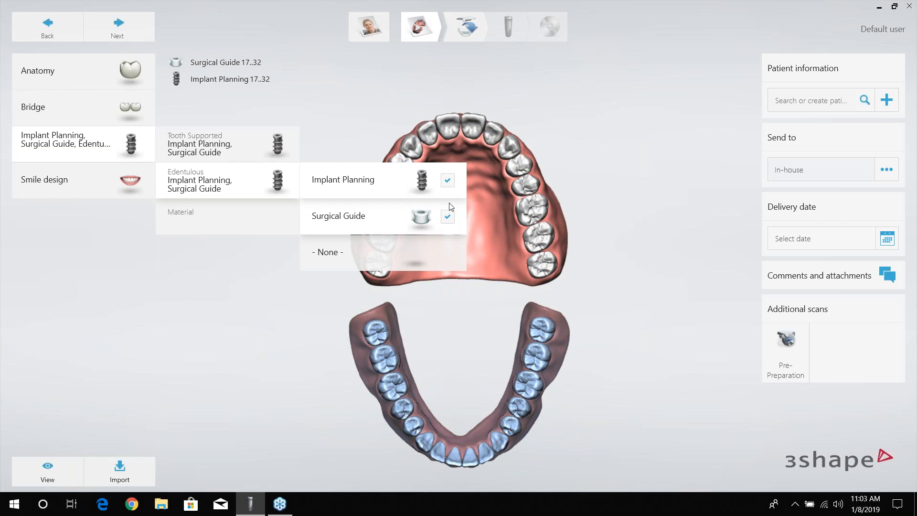
left_click(449, 218)
mouse_move(67, 146)
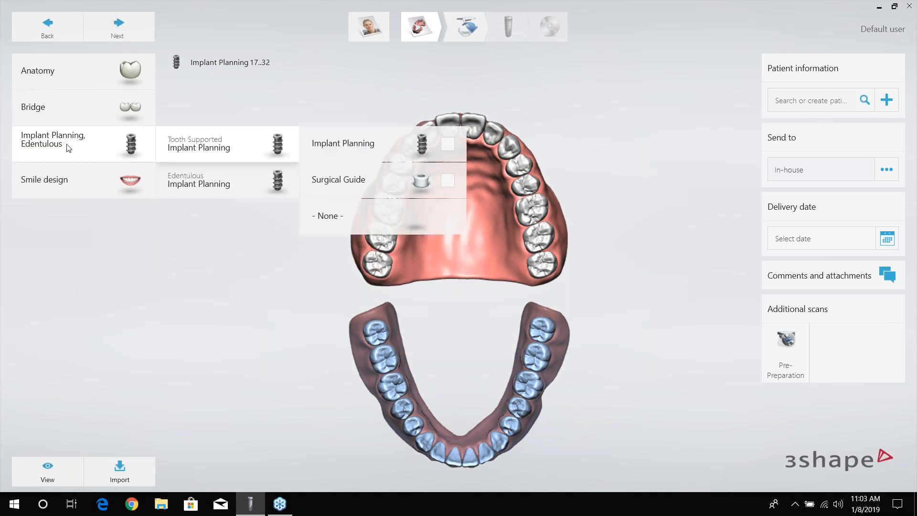
left_click(236, 191)
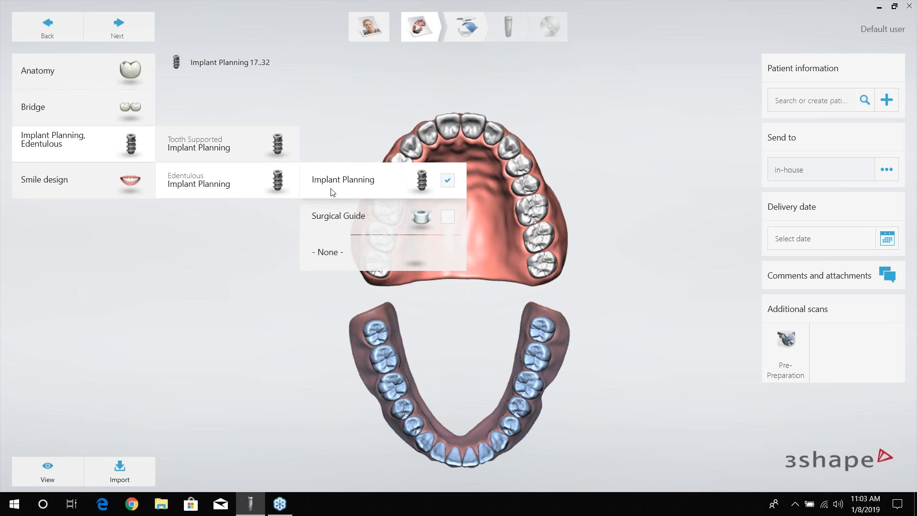
left_click(448, 217)
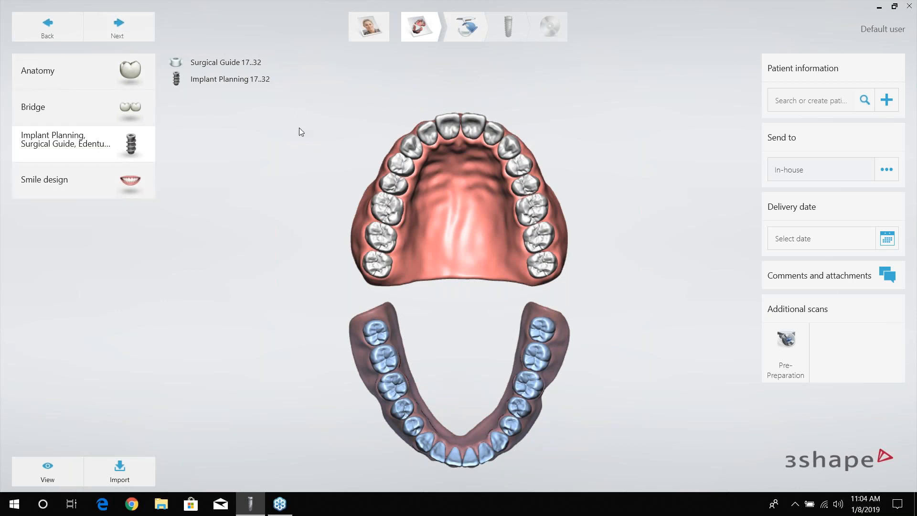
- Accept the save cost to proceed to scan import and load Anonymous_0 from the Denture_17_32 folder as the lower denture CT scan
left_click(136, 25)
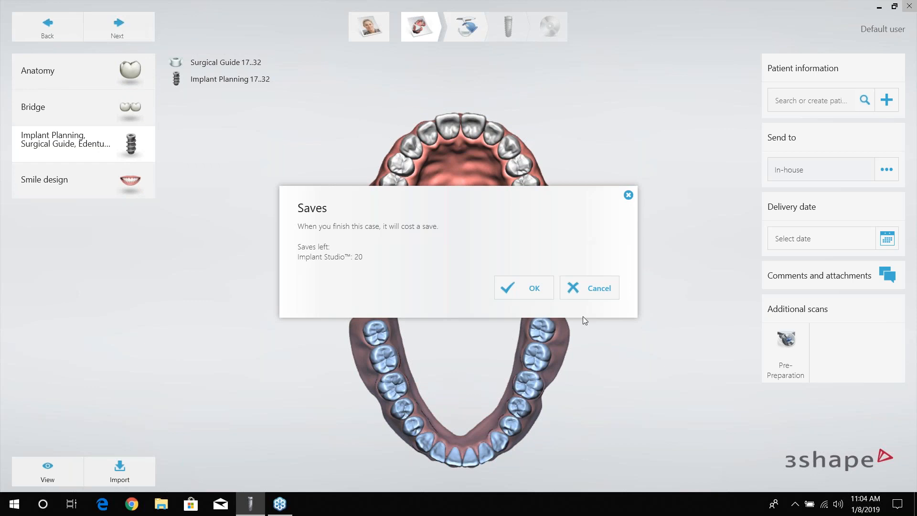
left_click(525, 288)
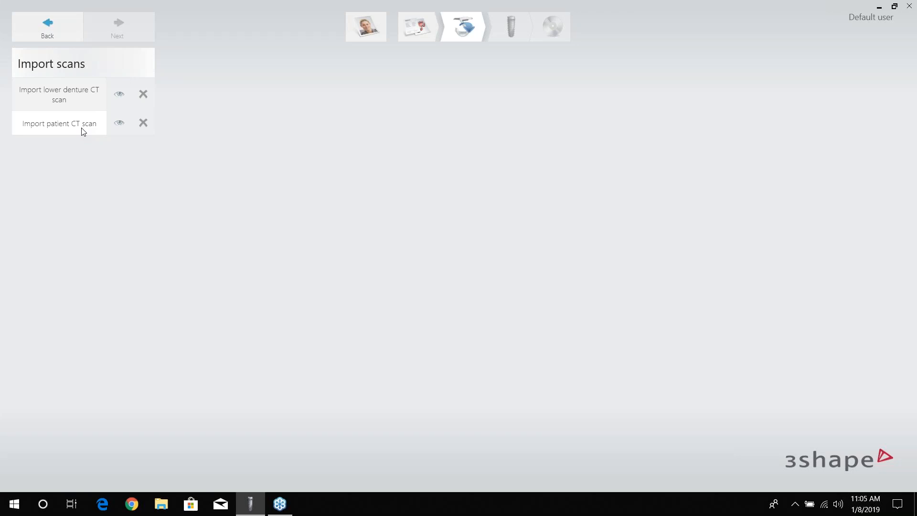
left_click(77, 98)
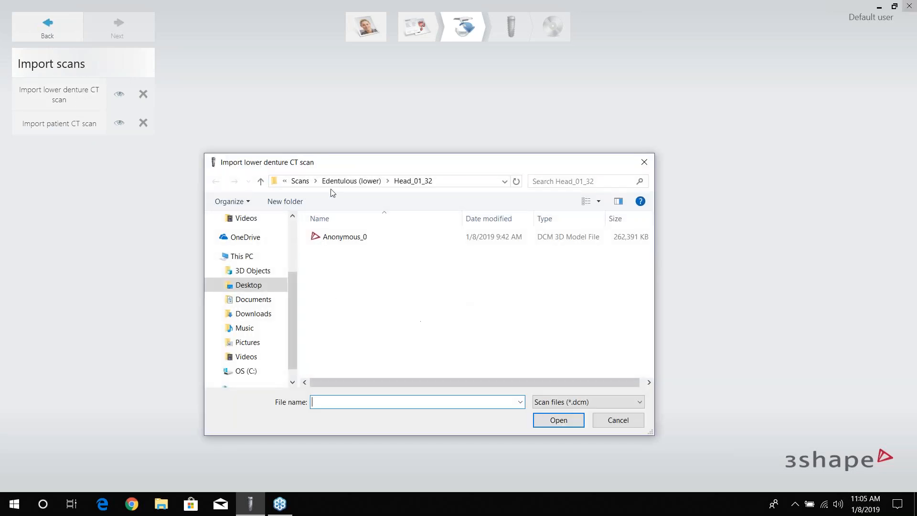
left_click(260, 181)
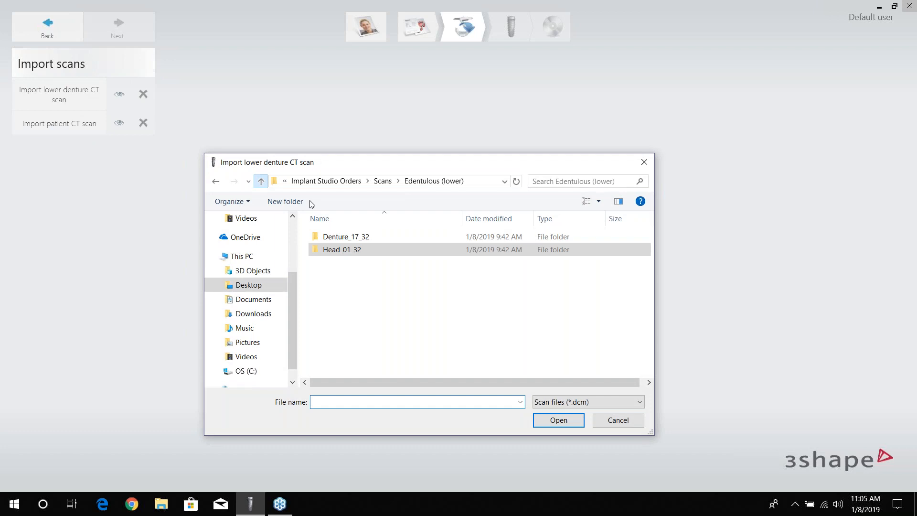
double_click(350, 237)
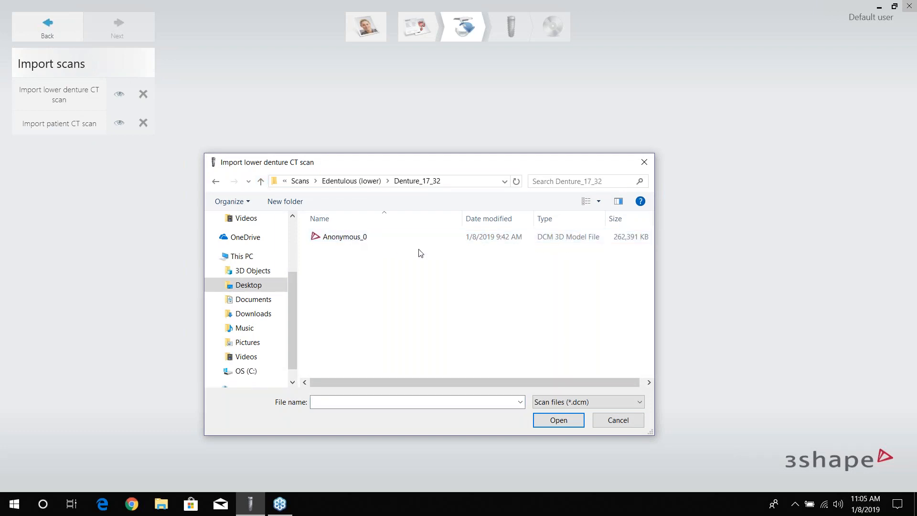
left_click(344, 239)
left_click(559, 421)
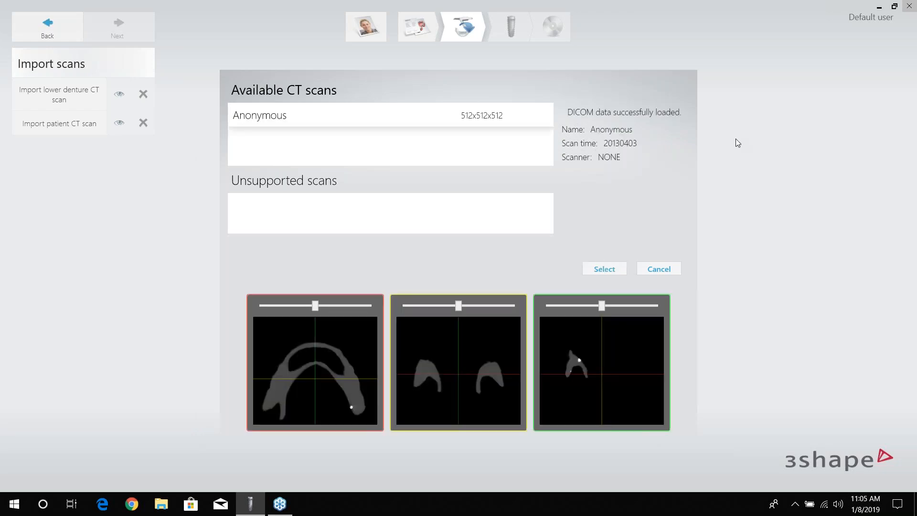
- Check the denture scan's slices in all three planes and accept the scan for import
mouse_move(312, 312)
left_mouse_down()
mouse_move(262, 318)
mouse_move(329, 313)
left_mouse_up()
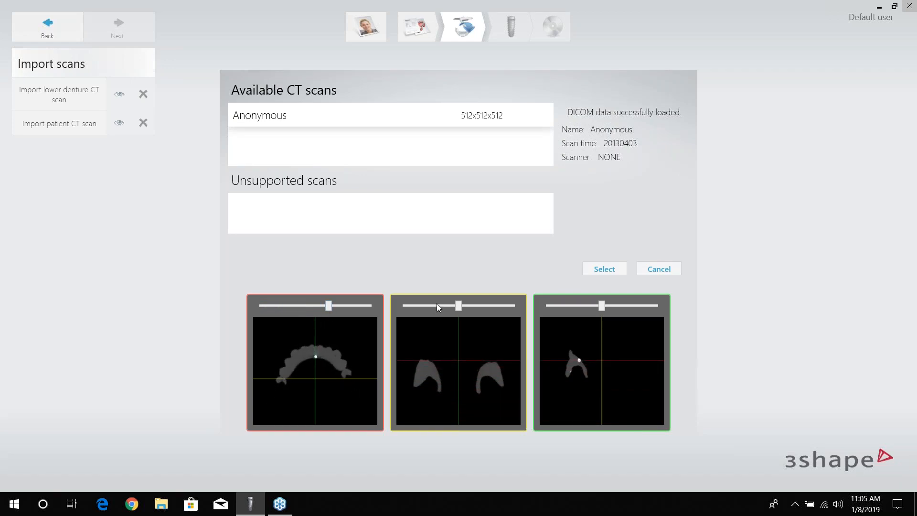
left_click_drag(459, 305, 440, 312)
left_click_drag(601, 309, 635, 310)
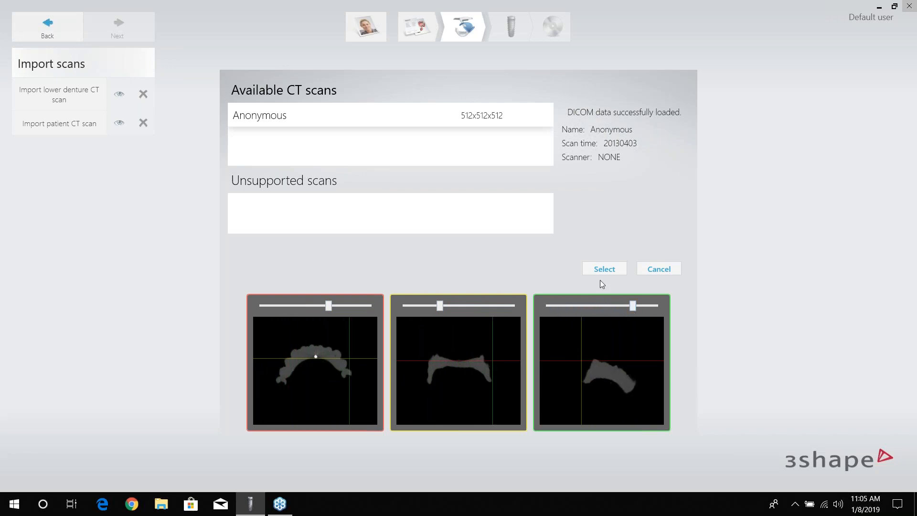
left_click(596, 271)
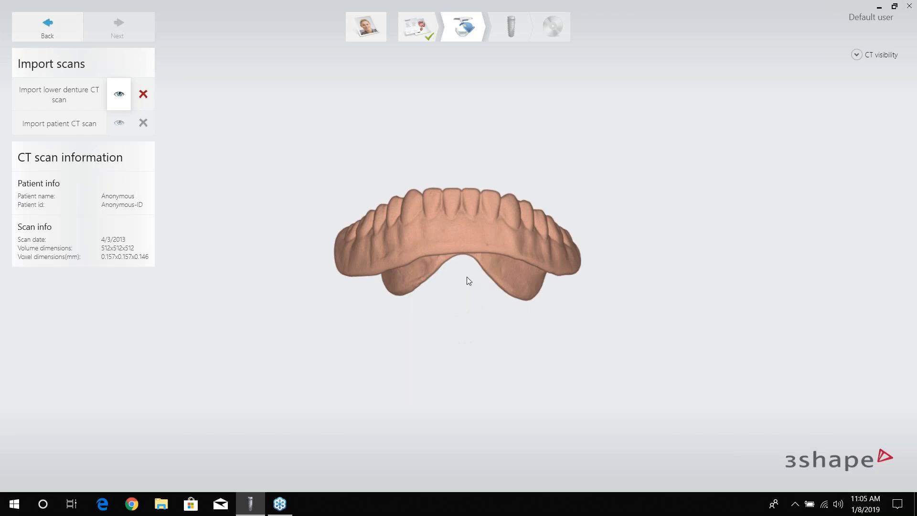
- Load the scan from the Head_01_32 folder as the patient CT scan
right_click_drag(454, 223, 394, 201)
right_click_drag(360, 260, 432, 241)
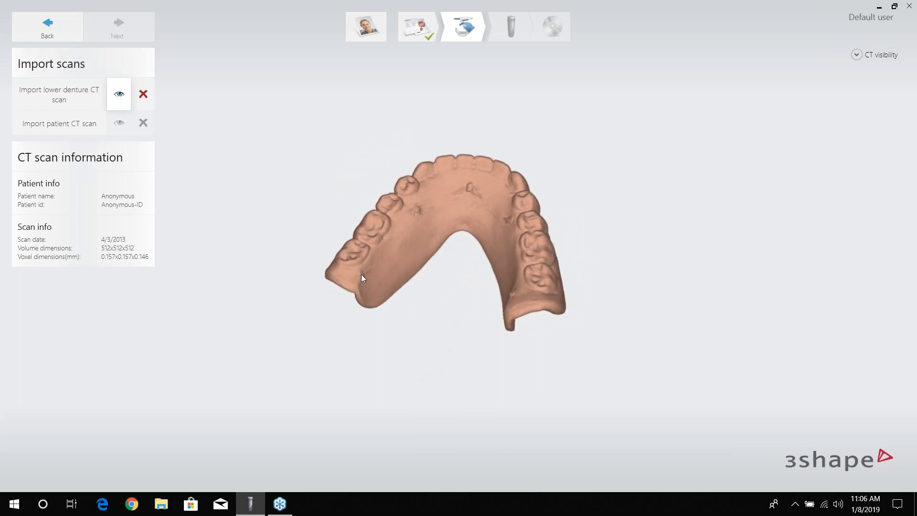
right_click_drag(466, 188, 504, 213)
right_click_drag(540, 272, 446, 226)
left_click(84, 125)
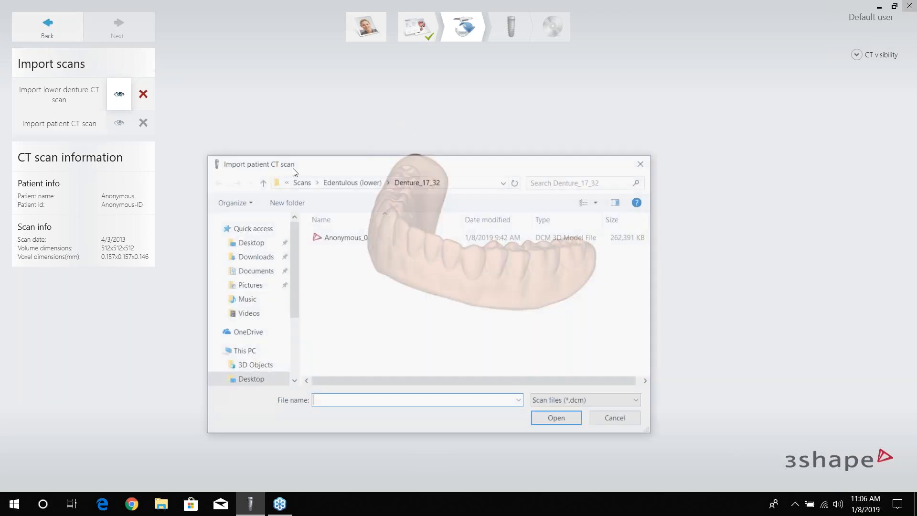
left_click(261, 181)
double_click(342, 250)
left_click(342, 251)
left_click(568, 419)
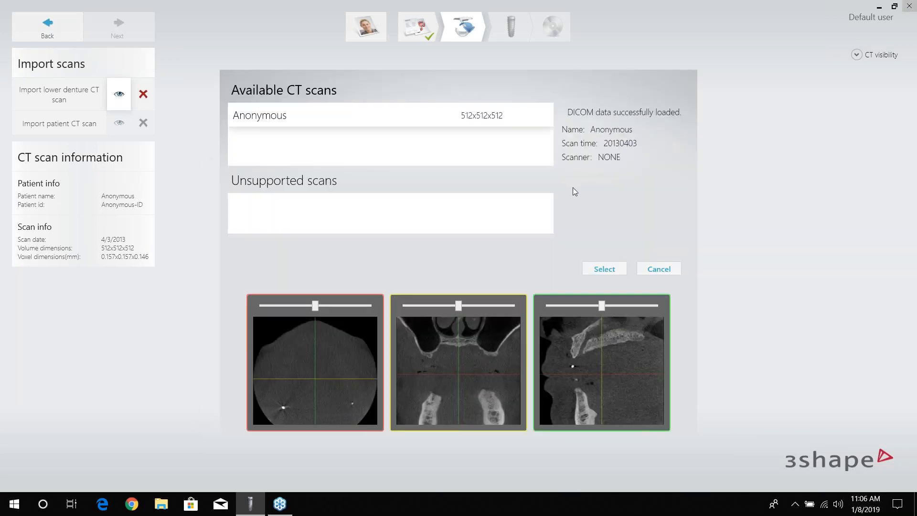
- Check the patient scan's slices in all three planes and accept the scan for import
left_click_drag(316, 307, 288, 313)
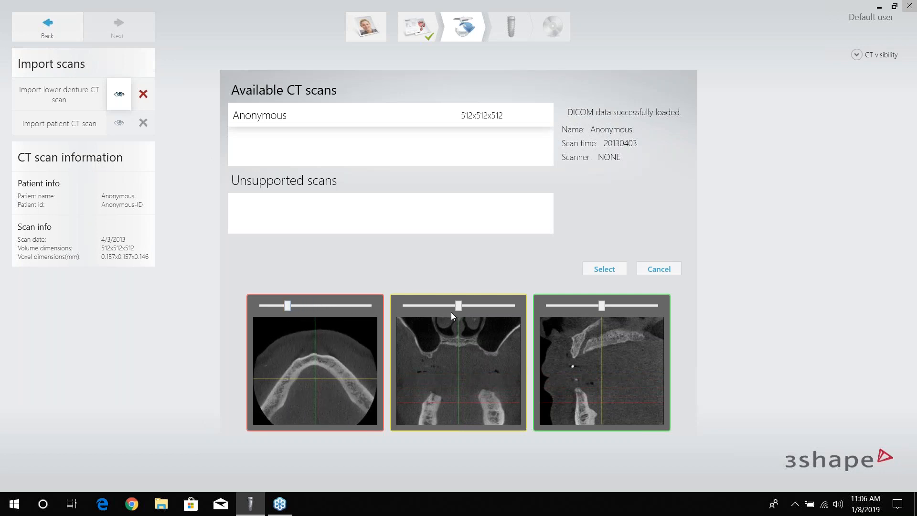
left_click_drag(459, 306, 492, 309)
mouse_move(595, 304)
left_mouse_down()
mouse_move(589, 311)
mouse_move(609, 310)
mouse_move(600, 311)
left_mouse_up()
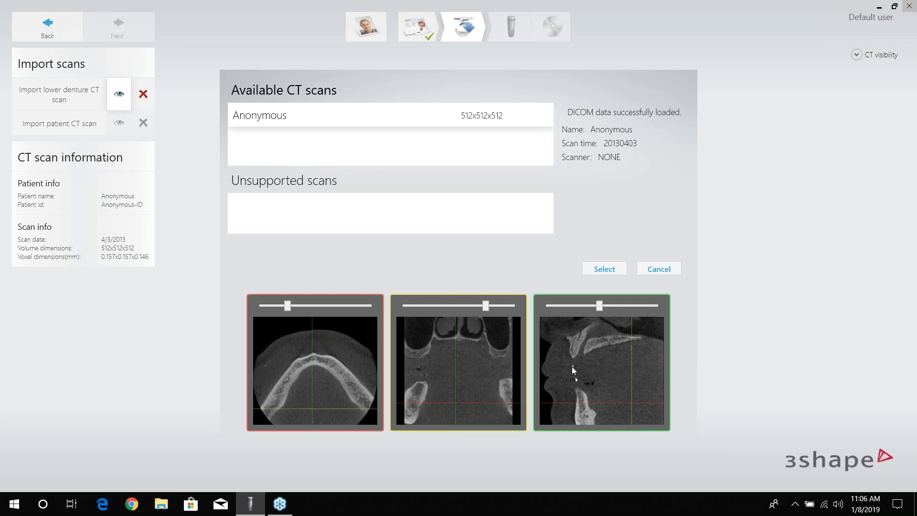
left_click_drag(597, 311, 581, 322)
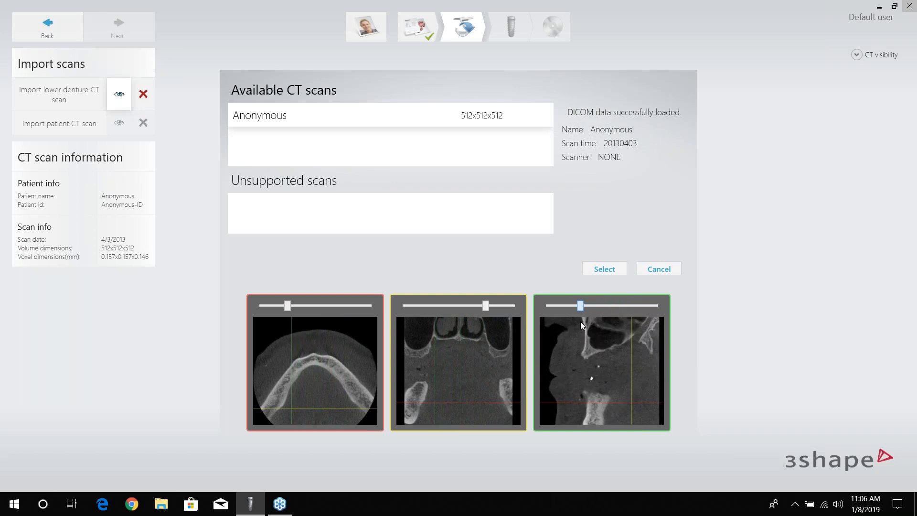
left_click(603, 268)
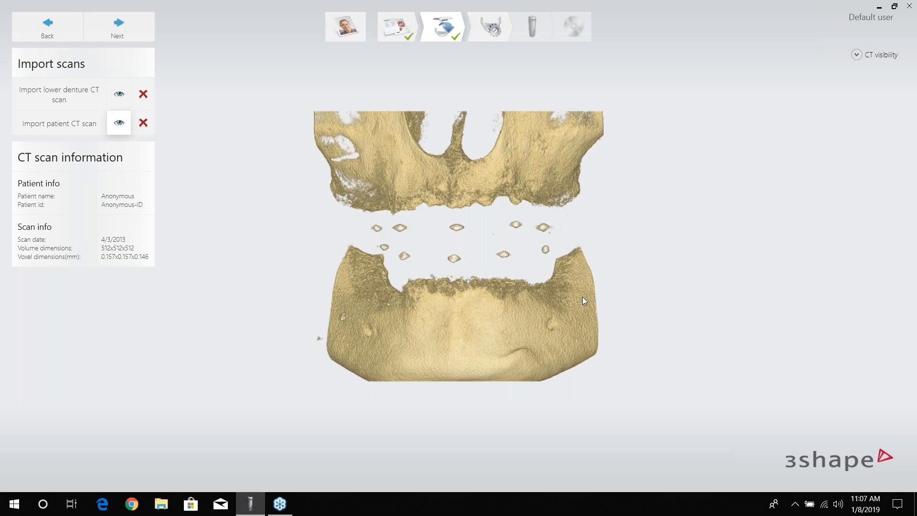
- Inspect the imported patient CT bone model and advance the case to cropping the patient CT scan
right_click_drag(383, 315, 431, 314)
right_click_drag(492, 311, 379, 286)
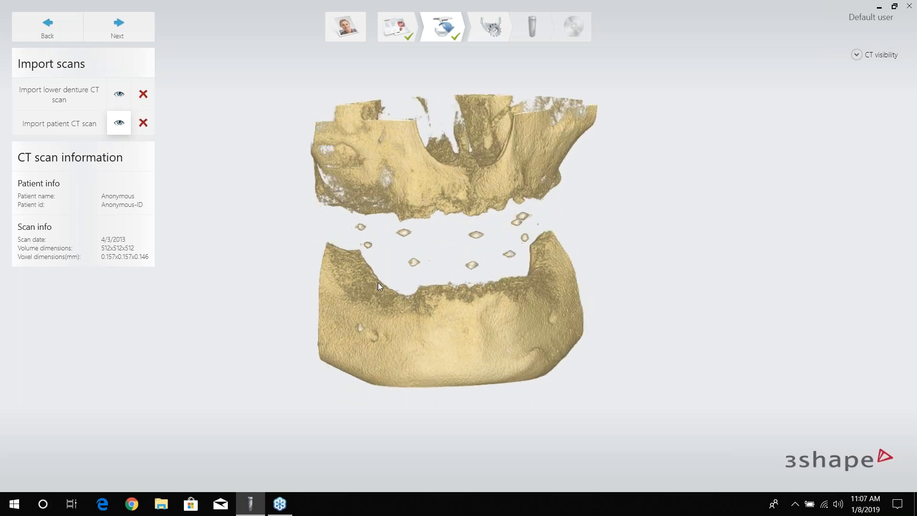
mouse_move(507, 307)
right_mouse_down()
mouse_move(445, 320)
mouse_move(514, 287)
mouse_move(523, 299)
right_mouse_up()
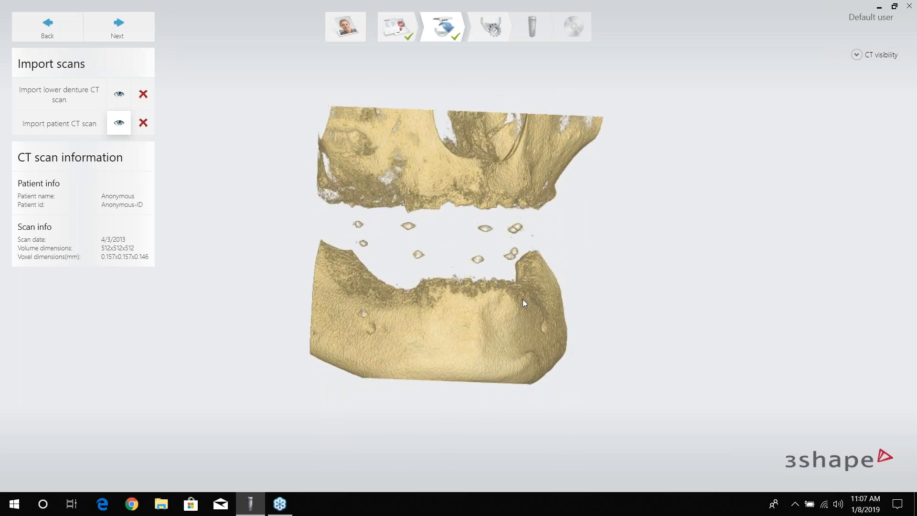
left_click(130, 37)
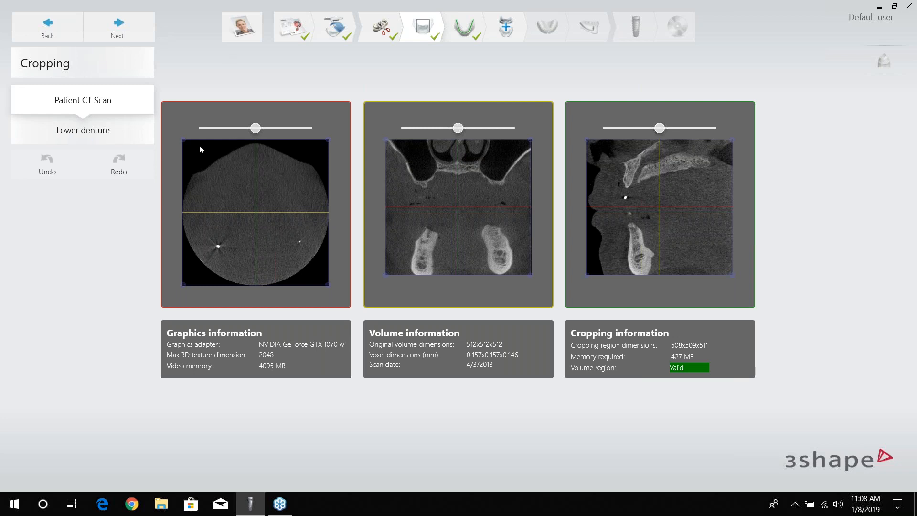
- Crop the patient CT scan's front and back around the jaw in the axial view, to a region of about 508x318x511
left_click_drag(256, 131, 183, 175)
mouse_move(233, 127)
left_mouse_down()
mouse_move(219, 130)
mouse_move(248, 137)
mouse_move(230, 139)
left_mouse_up()
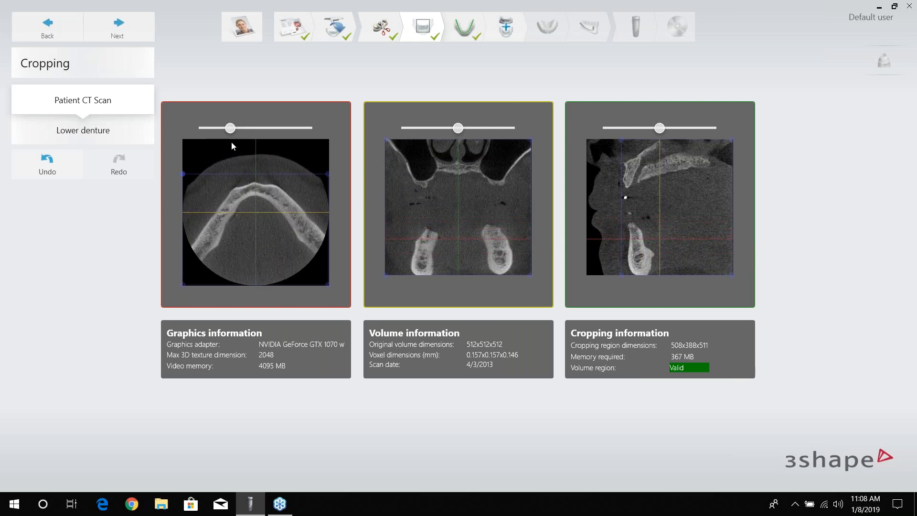
left_click_drag(181, 287, 183, 263)
left_click_drag(230, 129, 282, 138)
left_click_drag(183, 174, 184, 176)
mouse_move(280, 130)
left_mouse_down()
mouse_move(252, 138)
mouse_move(273, 140)
left_mouse_up()
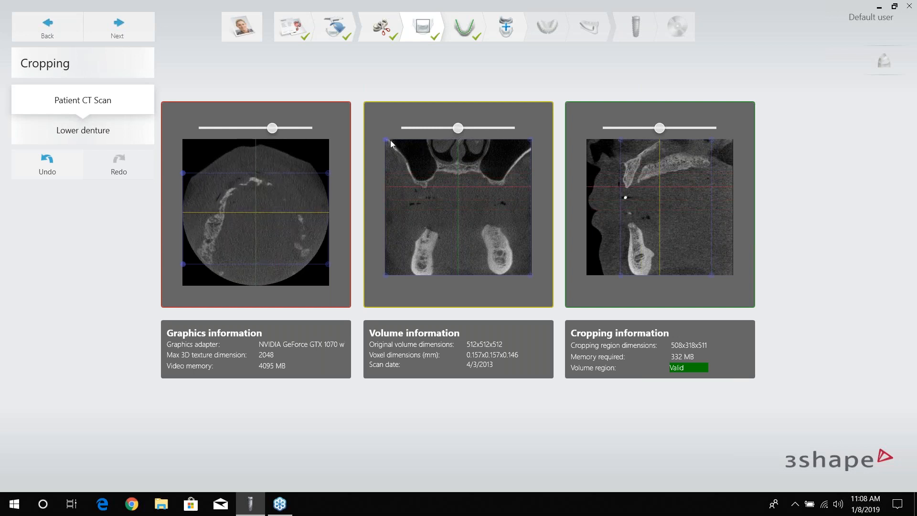
- Crop the upper jaw out of the patient CT scan in the coronal view, to a region of about 508x318x298
left_click_drag(388, 145, 383, 186)
left_click(452, 130)
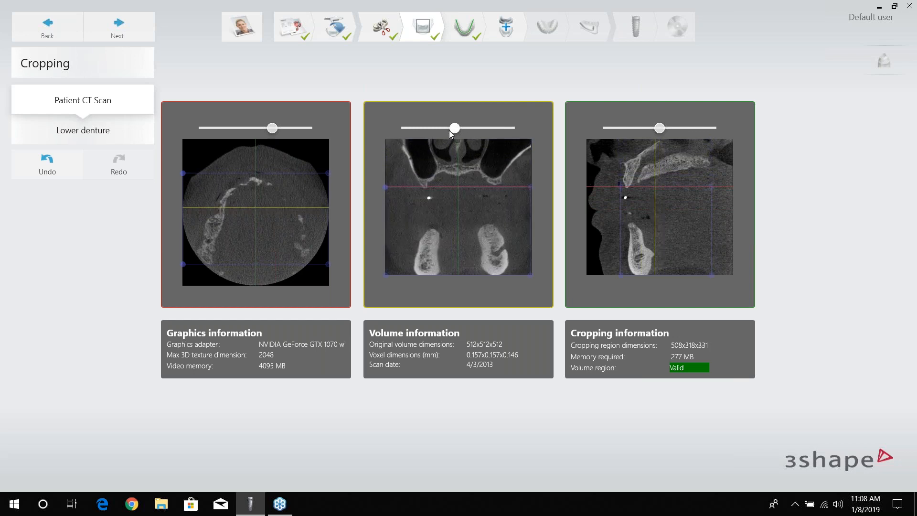
left_click_drag(449, 130, 430, 129)
left_click_drag(385, 190, 385, 196)
left_click_drag(434, 129, 492, 131)
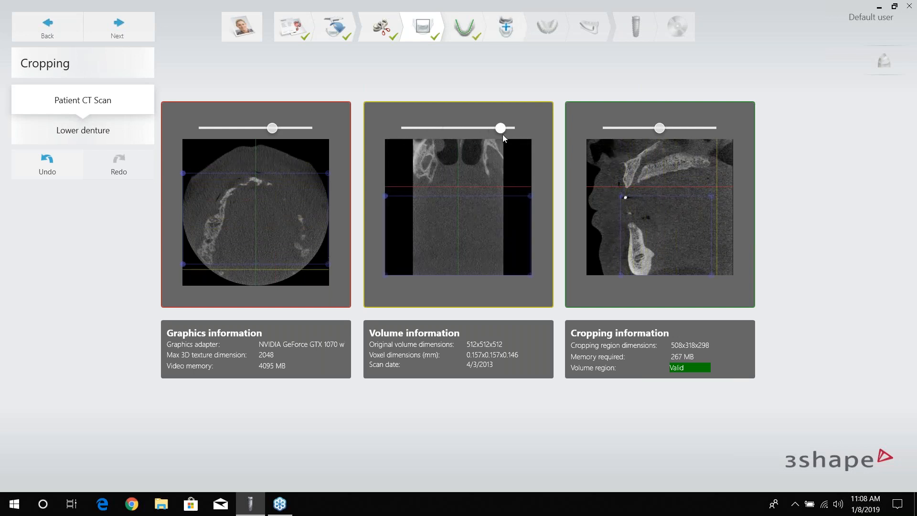
- Accept the patient scan's crop and crop the lower denture scan's front and back in the axial view, to a region of about 508x348x408
left_click_drag(657, 132, 679, 155)
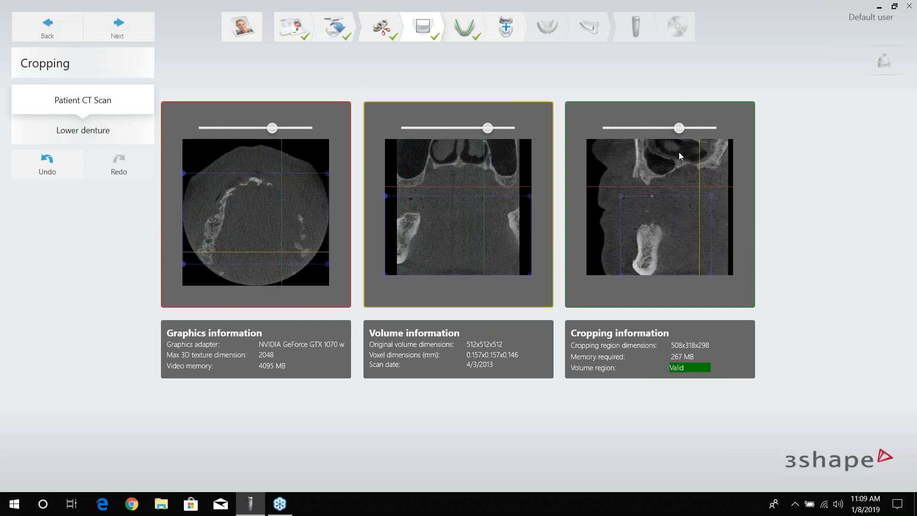
left_click(117, 27)
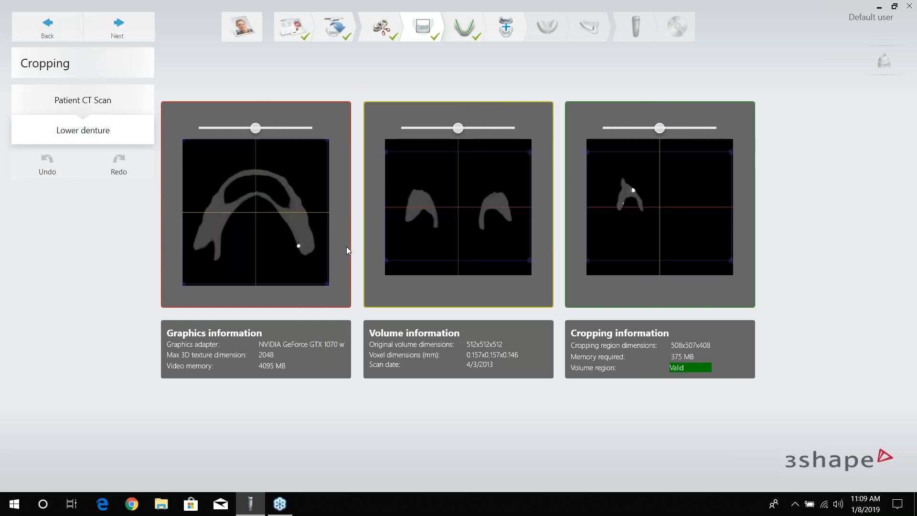
mouse_move(254, 131)
left_mouse_down()
mouse_move(230, 137)
mouse_move(255, 139)
left_mouse_up()
left_click_drag(185, 158, 185, 161)
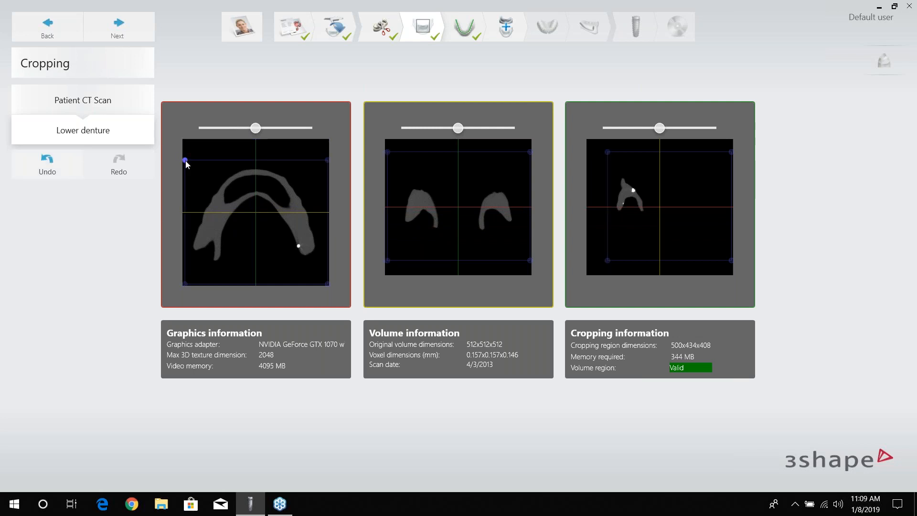
left_click_drag(257, 129, 181, 264)
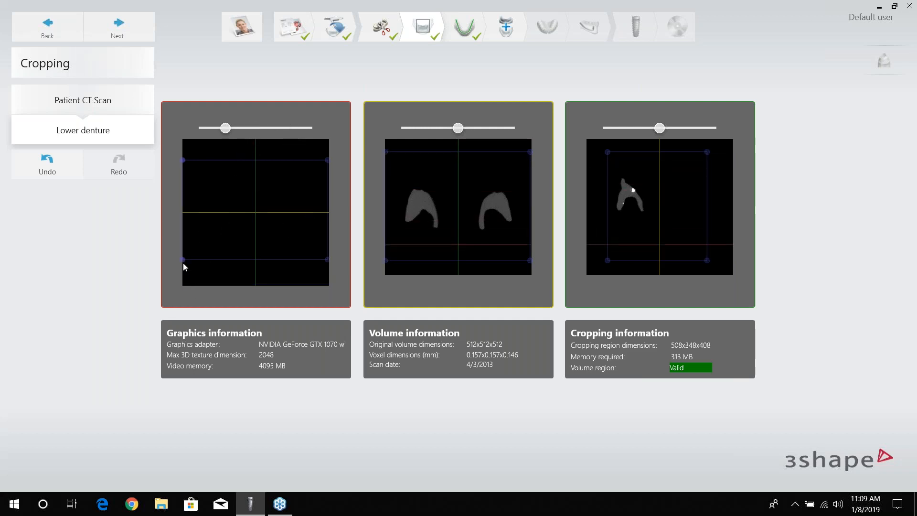
- Crop the lower denture scan's sides and upper edge close around the denture in the coronal view, to a width of about 436
left_click_drag(458, 128, 446, 137)
left_click_drag(385, 150, 482, 139)
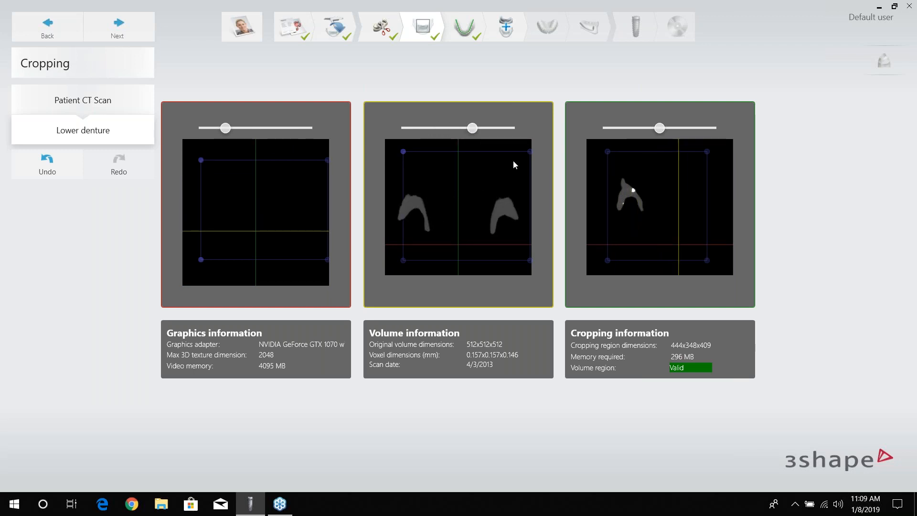
left_click_drag(404, 152, 397, 153)
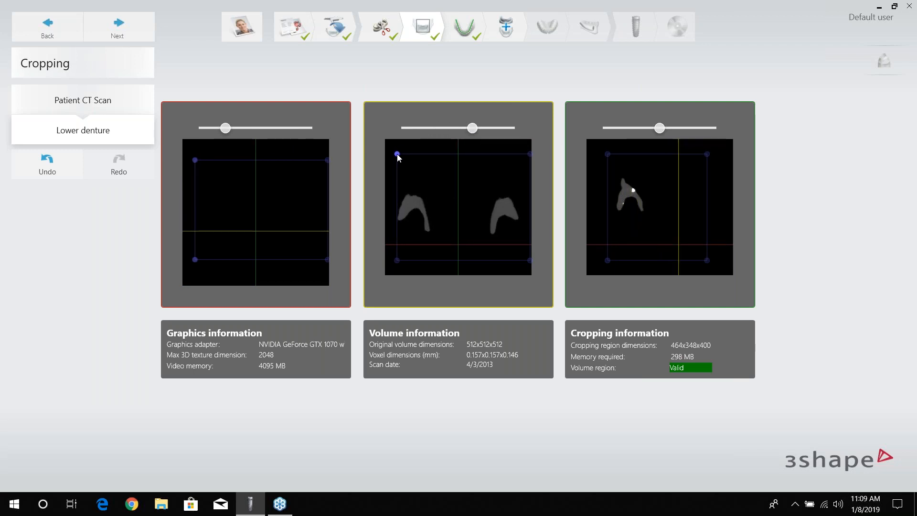
left_click_drag(467, 137, 451, 137)
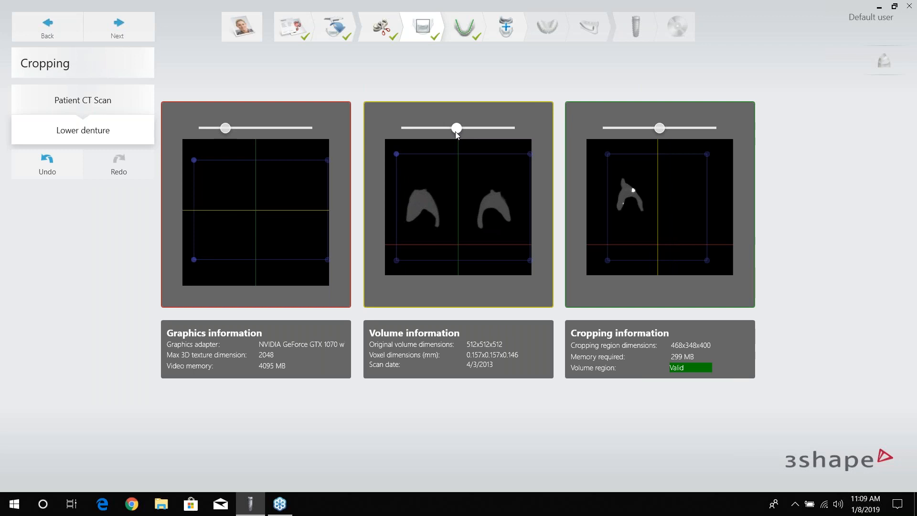
left_click_drag(525, 158, 521, 158)
- Crop the lower denture scan's back and lower edge in the sagittal view, to a region of about 436x350x308
left_click_drag(658, 128, 635, 138)
left_click_drag(707, 159, 708, 159)
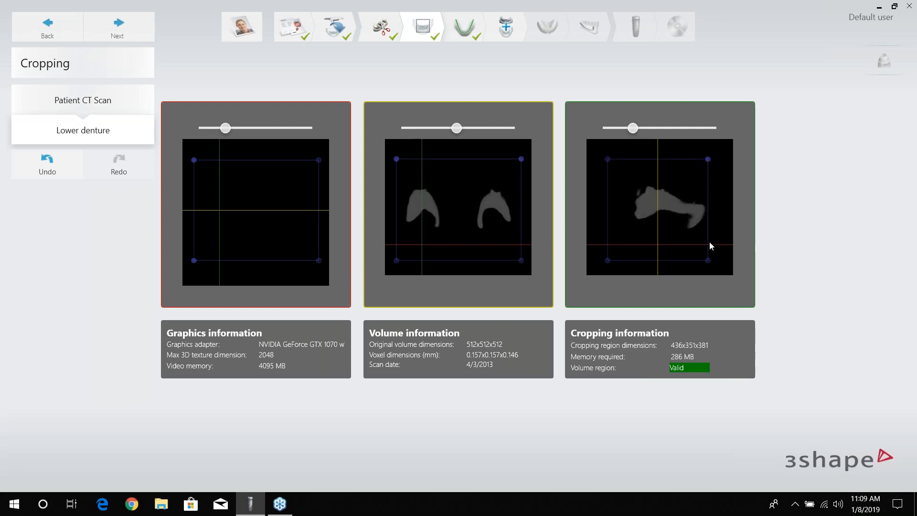
left_click_drag(708, 262, 708, 241)
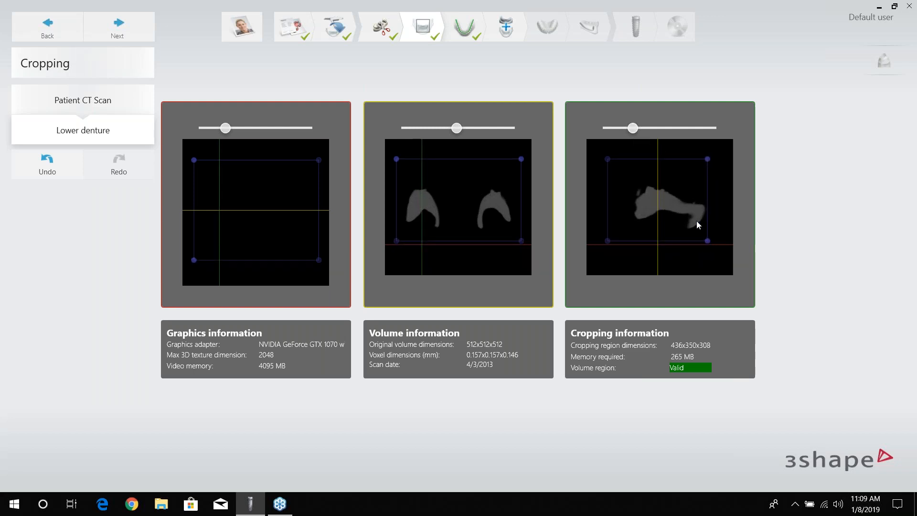
- Advance to the panoramic curve and lower and tilt its plane so that it runs through the body of the mandible
left_click(125, 20)
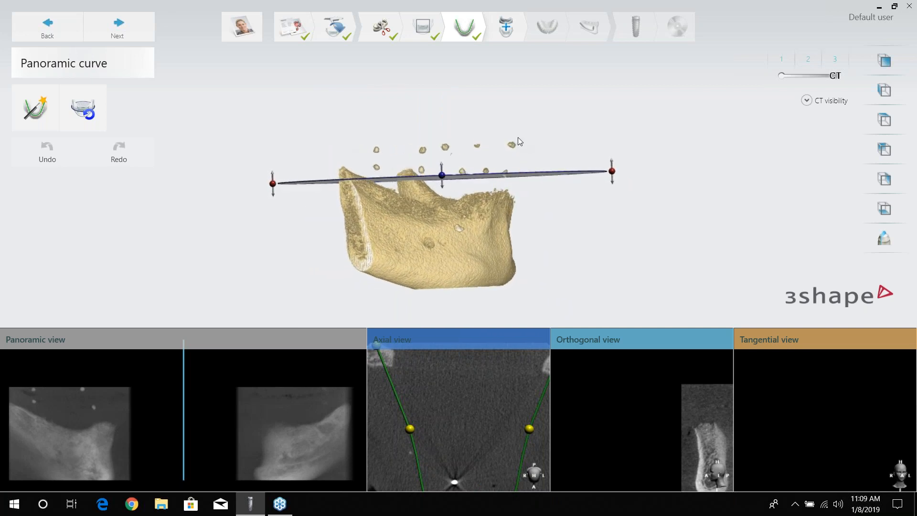
left_click_drag(614, 175, 613, 198)
left_click_drag(442, 181, 436, 229)
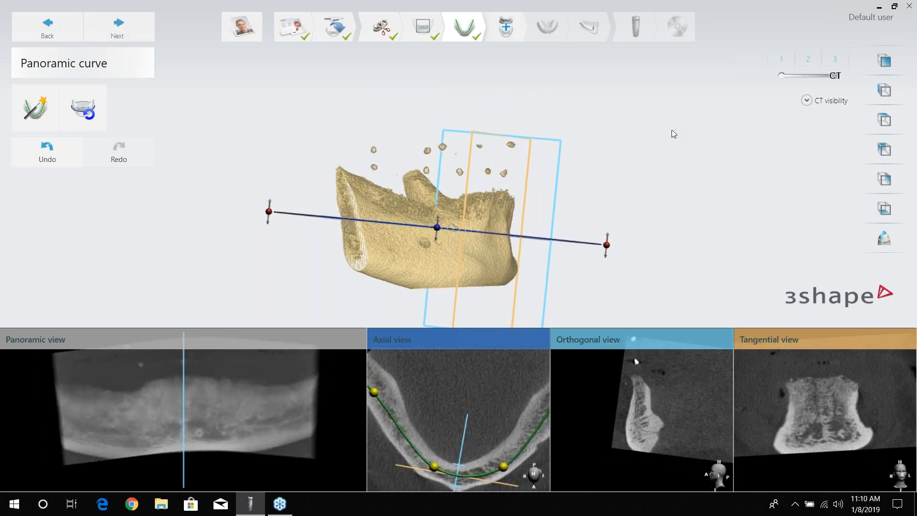
- Move the panoramic curve's end point on the patient's right side and its front points onto the jaw arch in the axial view
scroll(409, 373, "down", 3)
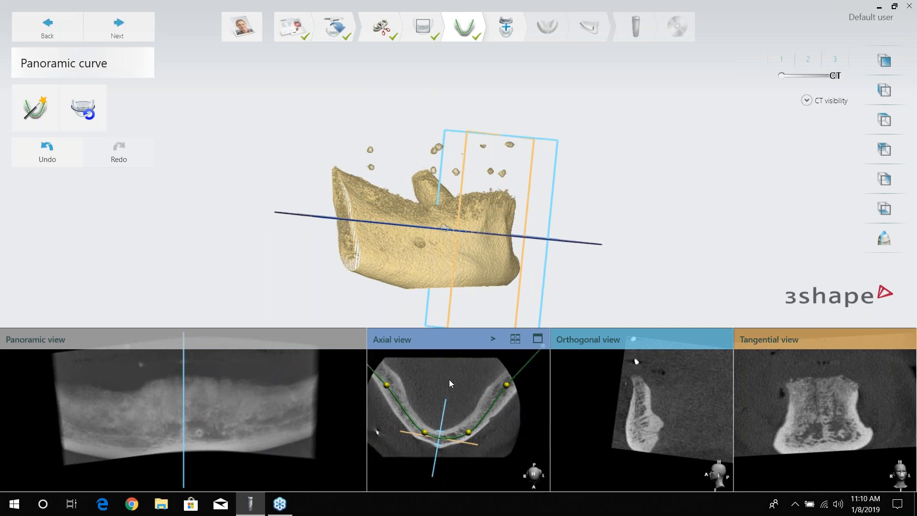
middle_click_drag(442, 386, 466, 415)
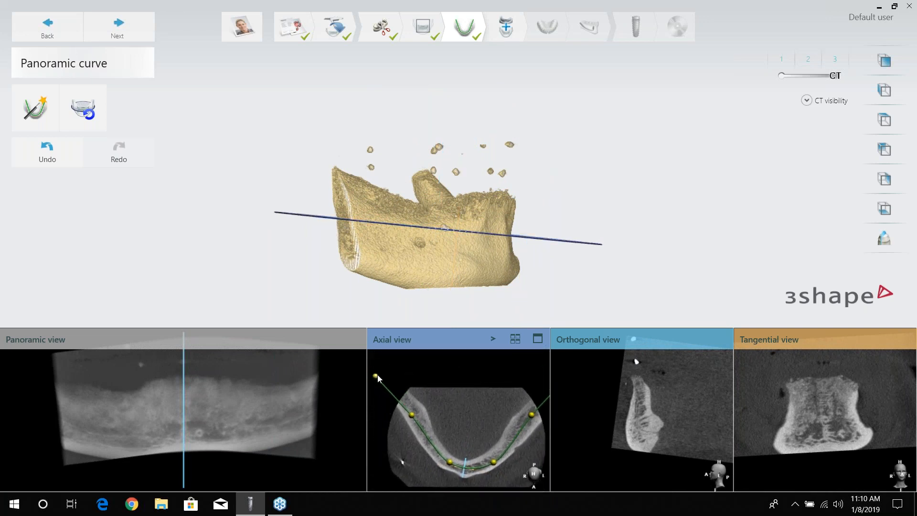
left_click_drag(376, 377, 416, 414)
left_click_drag(449, 463, 492, 462)
- Fit the panoramic curve's points on the patient's left side to the jaw arch in the axial view and fine-tune the front points
scroll(497, 402, "up", 1)
middle_click_drag(496, 401, 431, 392)
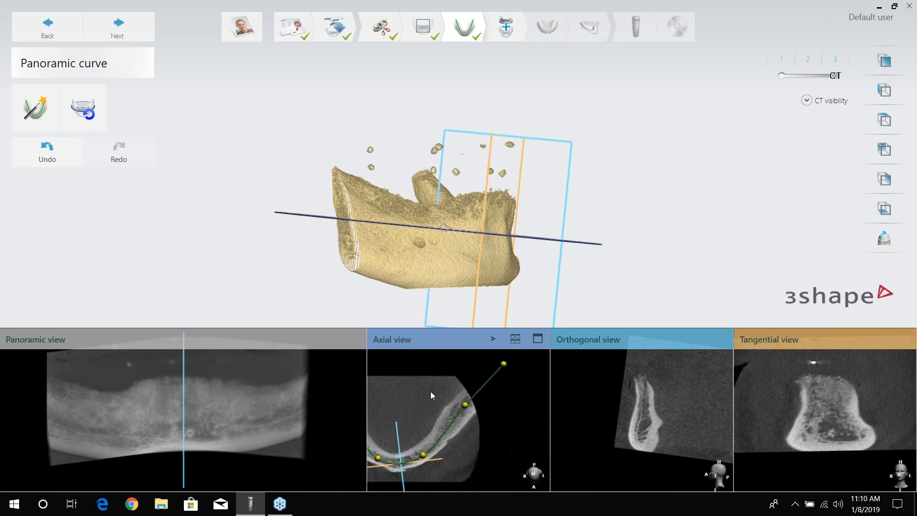
left_click_drag(466, 411, 454, 423)
left_click_drag(509, 364, 471, 399)
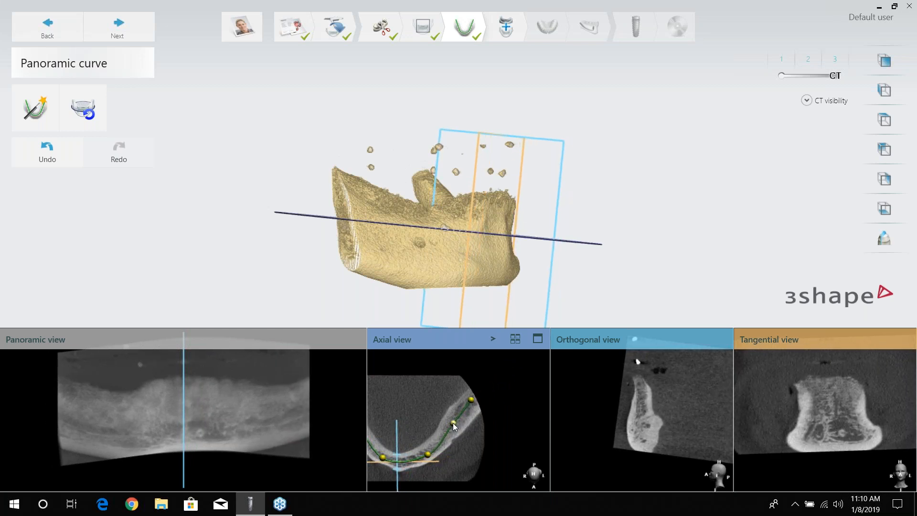
scroll(436, 402, "down", 2)
left_click_drag(396, 442, 425, 441)
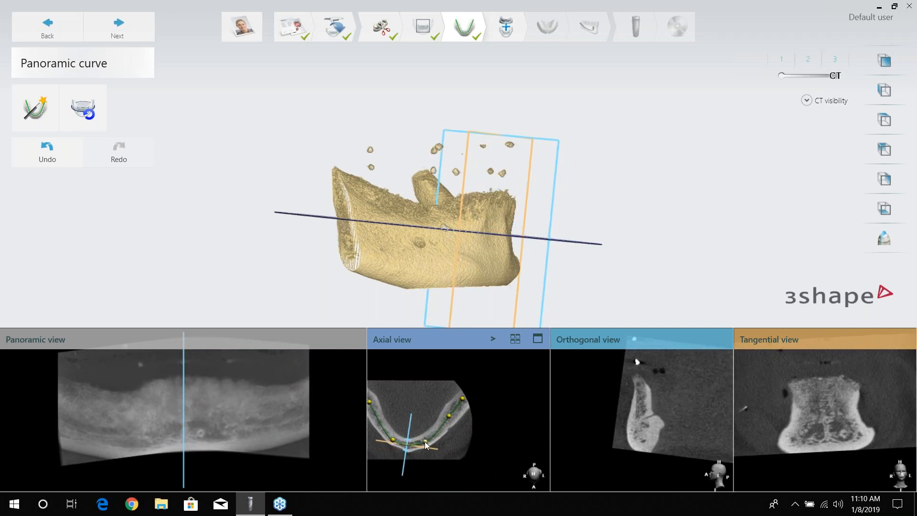
- Advance to the scan alignment and add the two missing radiopaque markers at the back ends of the jaw in the patient scan
left_click(129, 24)
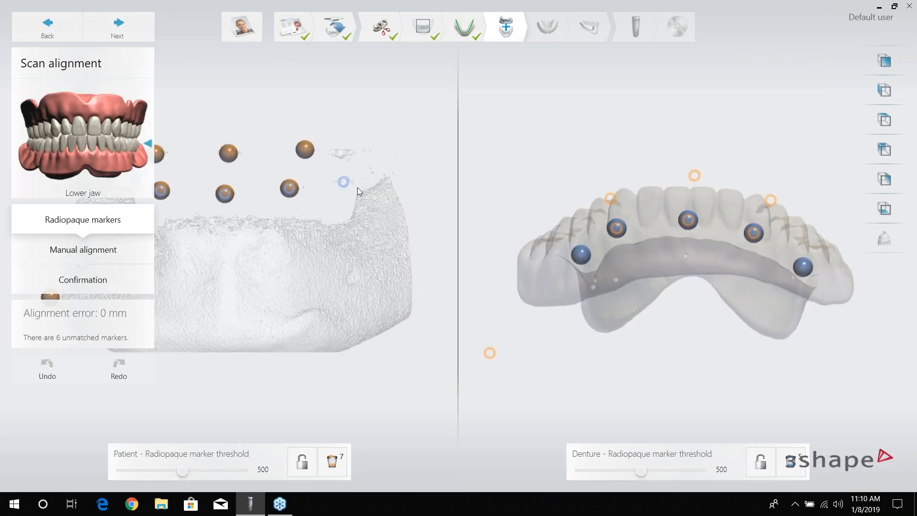
scroll(357, 187, "down", 4)
middle_click_drag(254, 174, 284, 204)
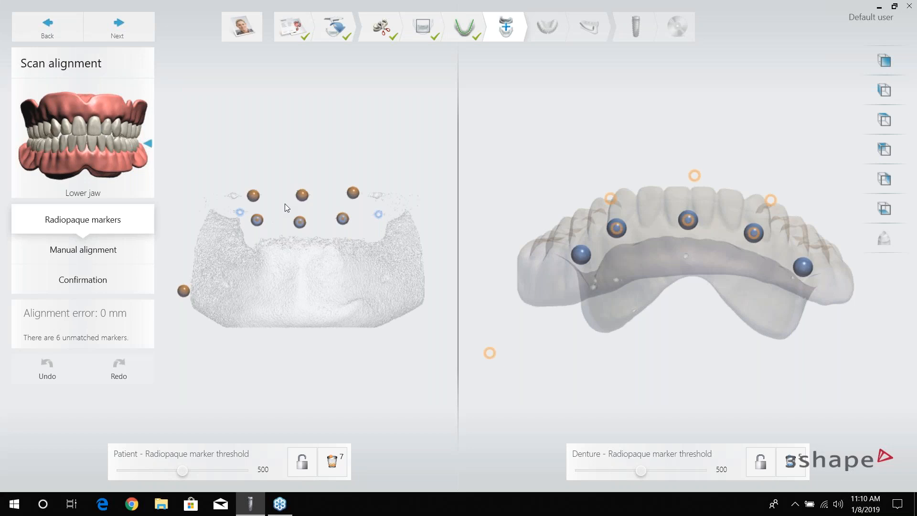
right_click_drag(526, 214, 538, 269)
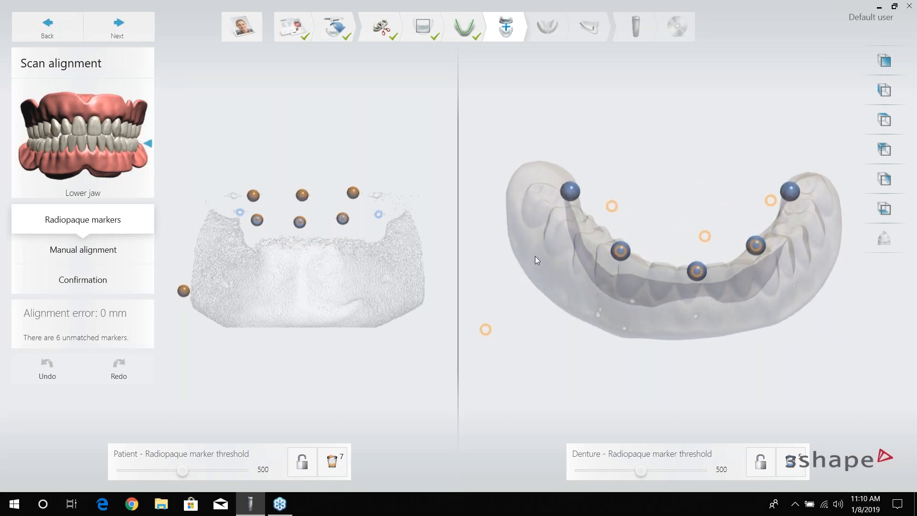
right_click_drag(309, 277, 302, 284)
right_click_drag(580, 247, 580, 236)
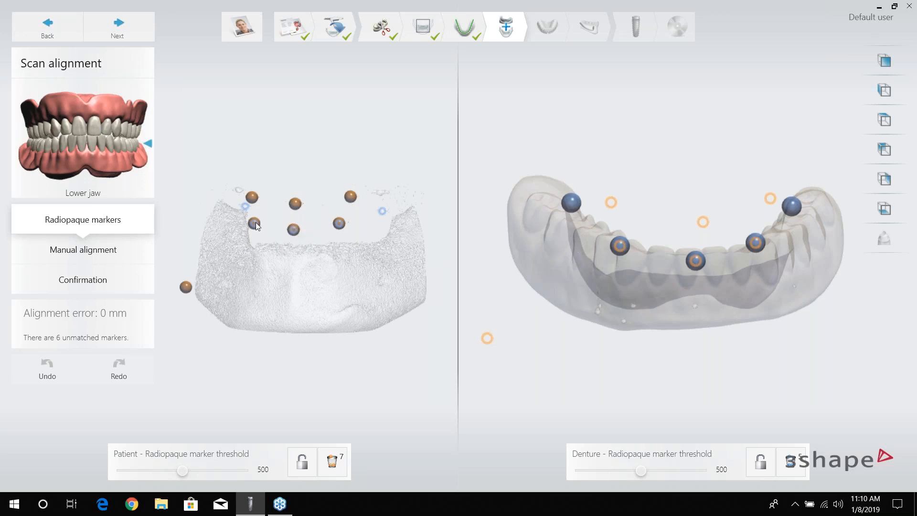
left_click(245, 207)
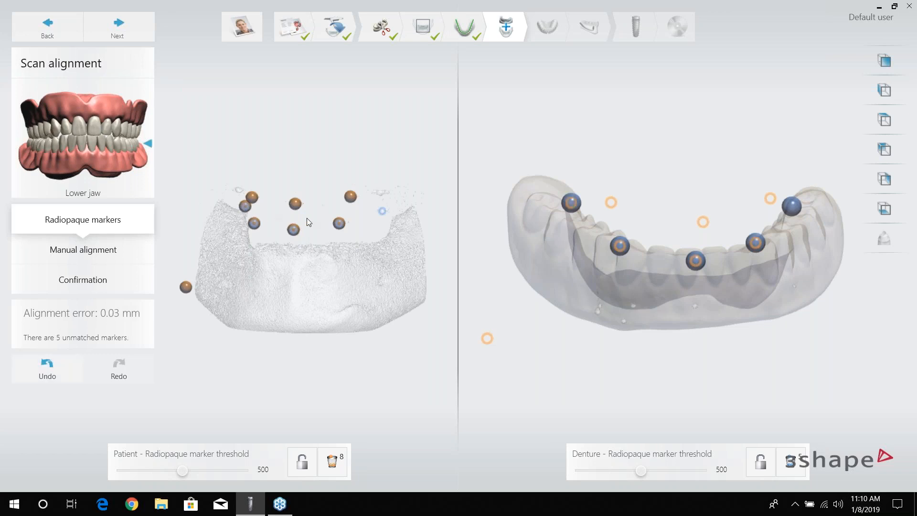
left_click(383, 211)
- Remove the four surplus markers from the patient scan, three above the denture markers and one beside the jaw, and compare both marker sets
left_click(187, 287)
left_click(251, 198)
left_click(295, 204)
left_click(350, 196)
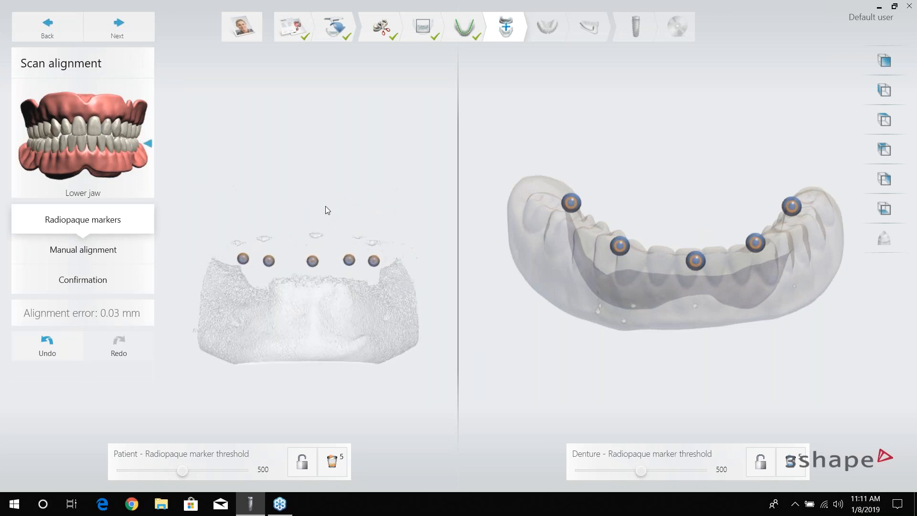
right_click_drag(585, 234, 572, 183)
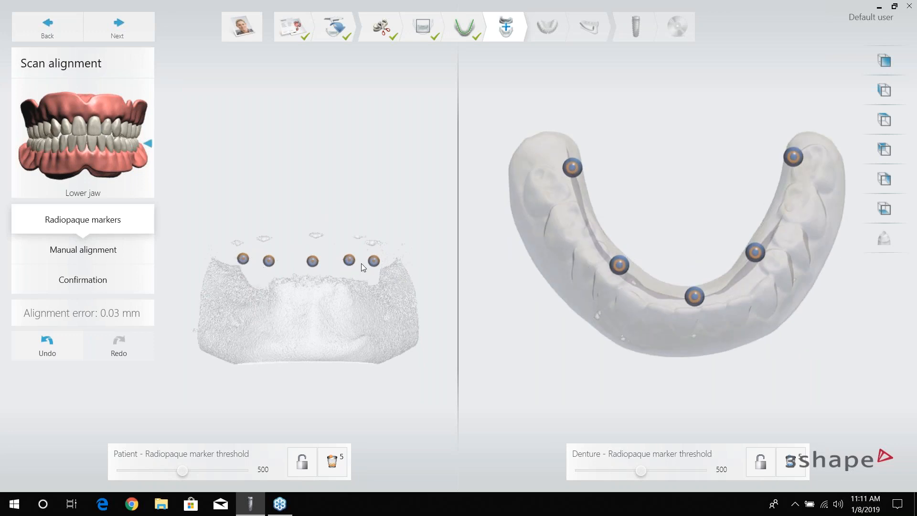
right_click_drag(303, 345, 249, 326)
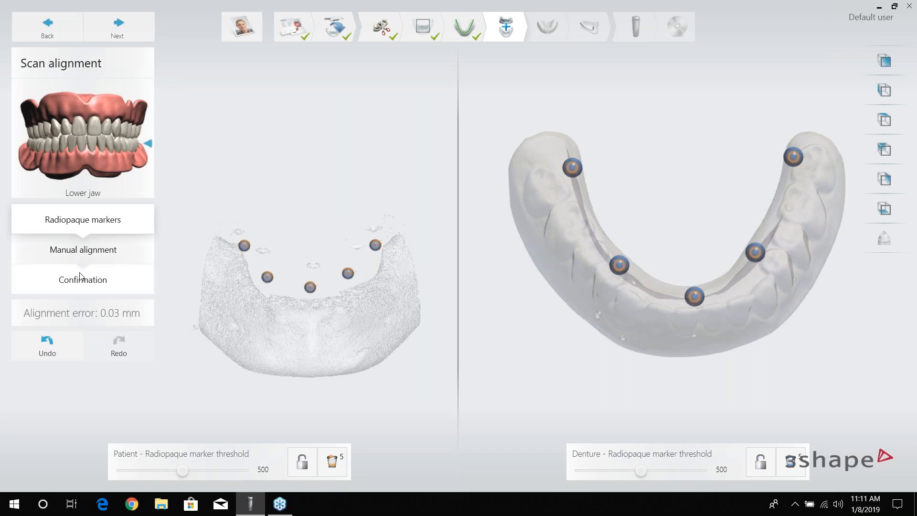
- Go to the alignment confirmation and examine how the denture outline fits over the ridge in the 3D, axial and orthogonal views
left_click(81, 279)
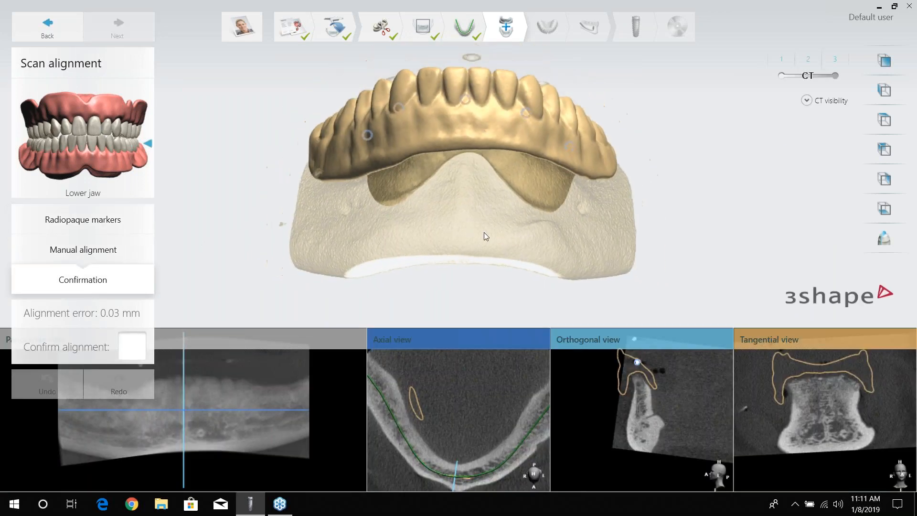
right_click_drag(466, 210, 467, 249)
scroll(654, 387, "up", 2)
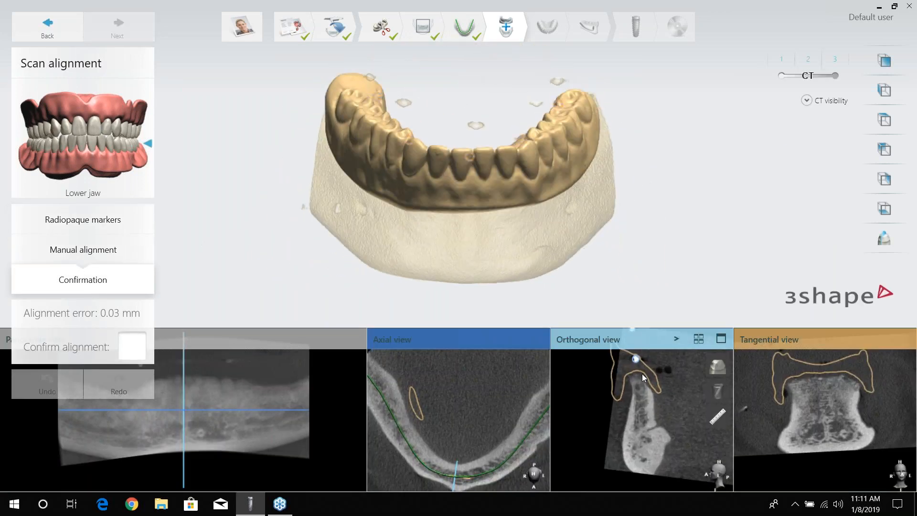
scroll(463, 467, "down", 2)
left_click(464, 467)
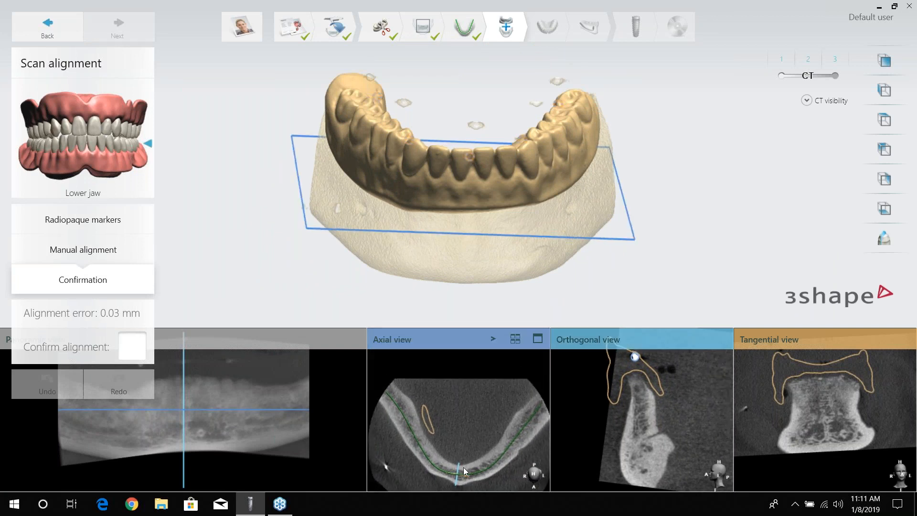
scroll(648, 391, "down", 3)
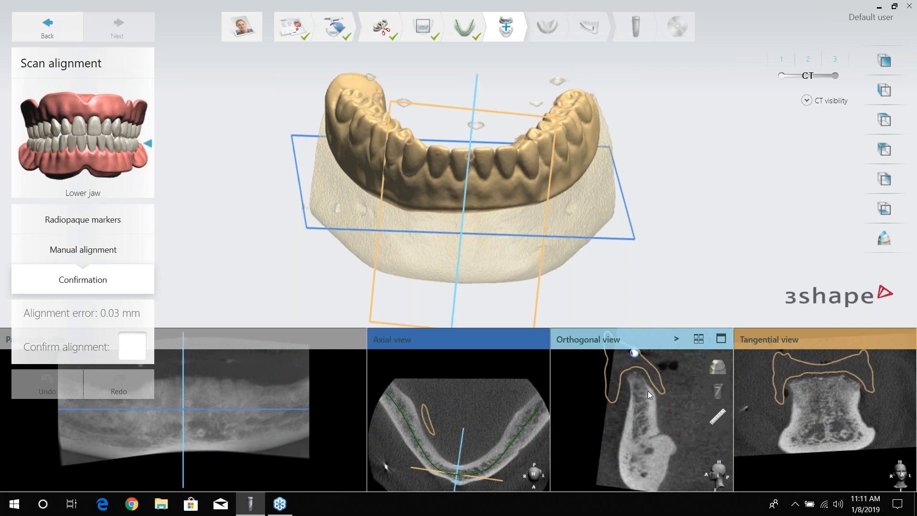
scroll(649, 389, "down", 3)
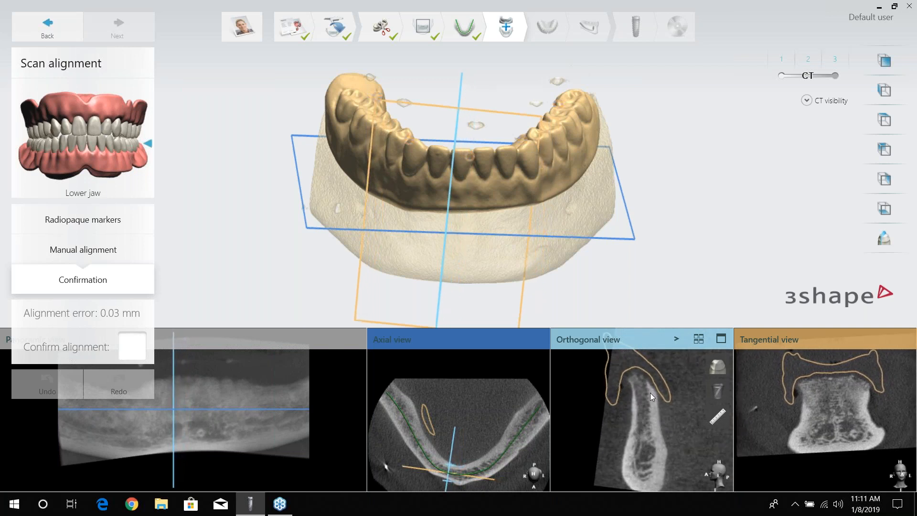
scroll(650, 395, "down", 1)
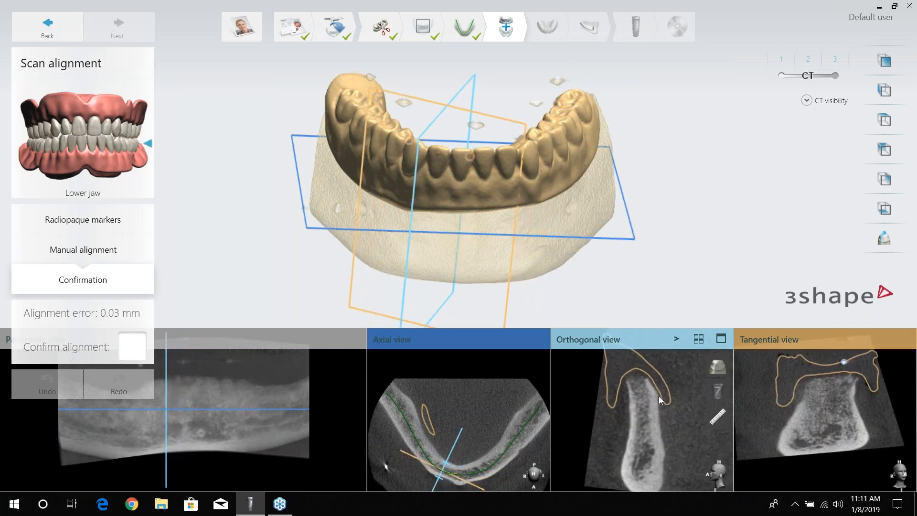
scroll(655, 391, "up", 4)
scroll(647, 394, "down", 2)
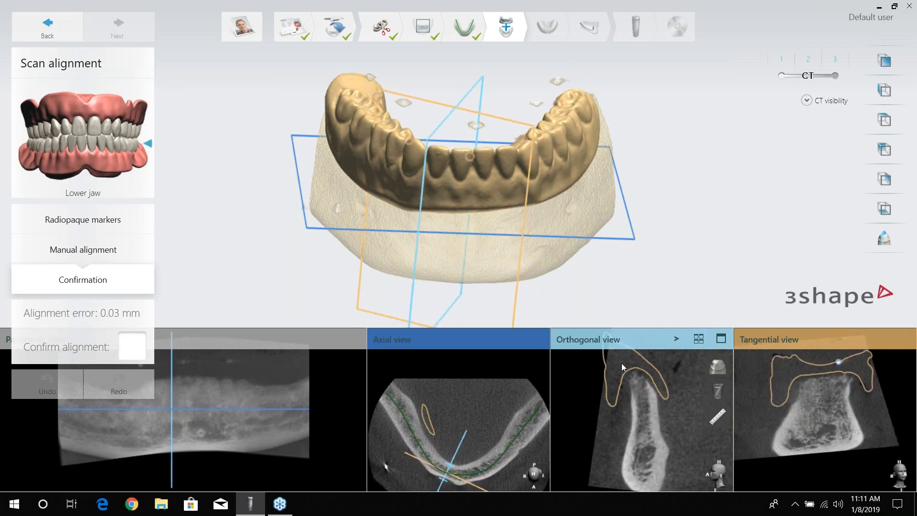
scroll(643, 383, "up", 1)
scroll(647, 388, "down", 4)
scroll(646, 391, "down", 3)
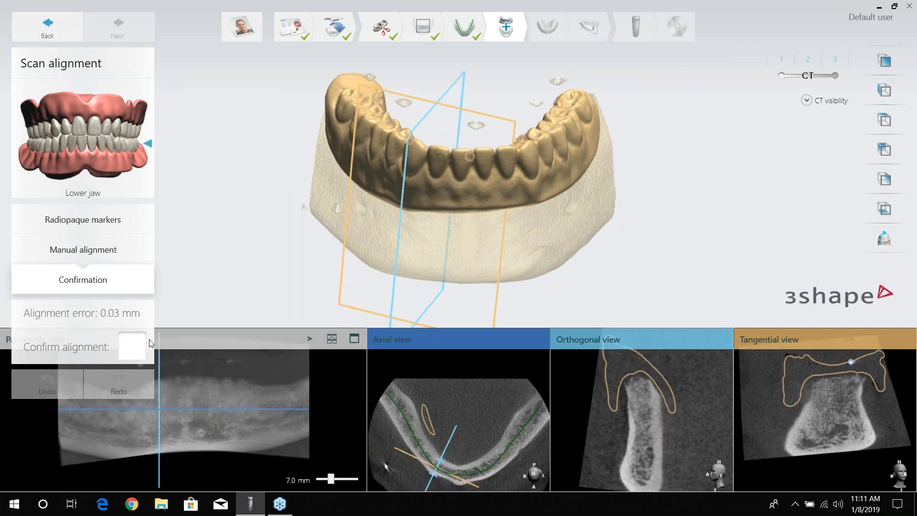
- Confirm the scan alignment and advance to gingiva detection on the underside of the lower denture
left_click(127, 355)
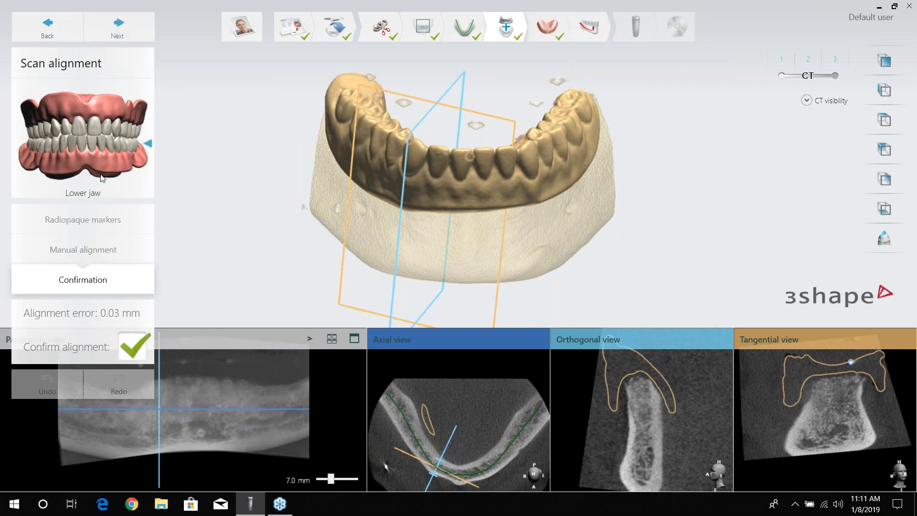
left_click(119, 23)
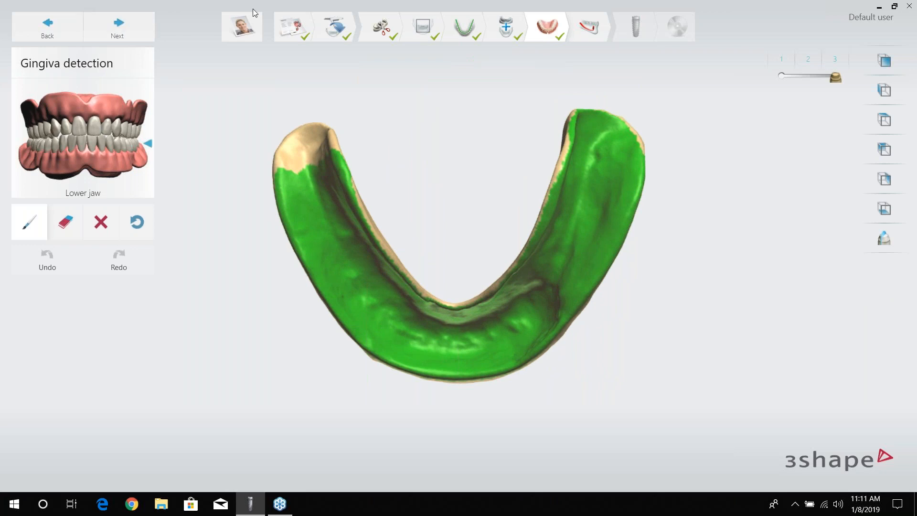
right_click_drag(316, 176, 361, 192)
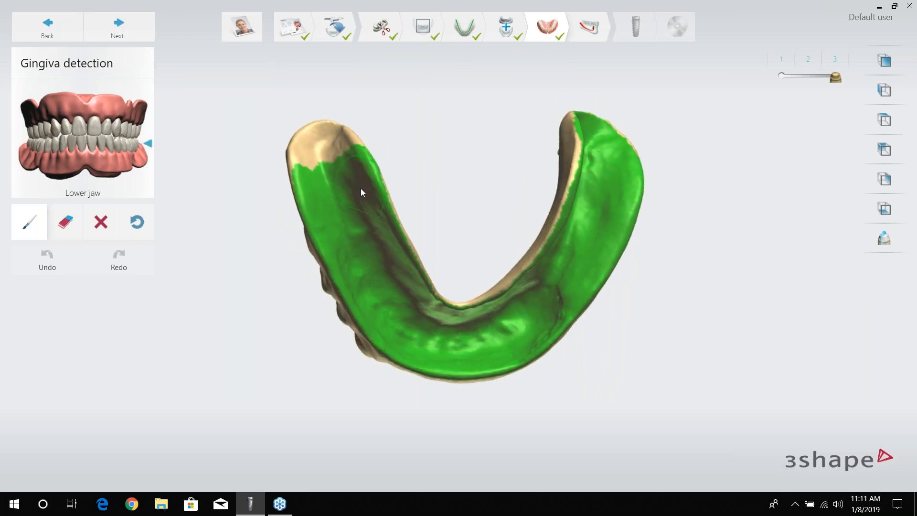
- Paint the gingiva marking over the bare back ends of the lower denture's underside and check the coverage from all sides
mouse_move(361, 193)
left_mouse_down()
mouse_move(340, 158)
mouse_move(331, 199)
left_mouse_up()
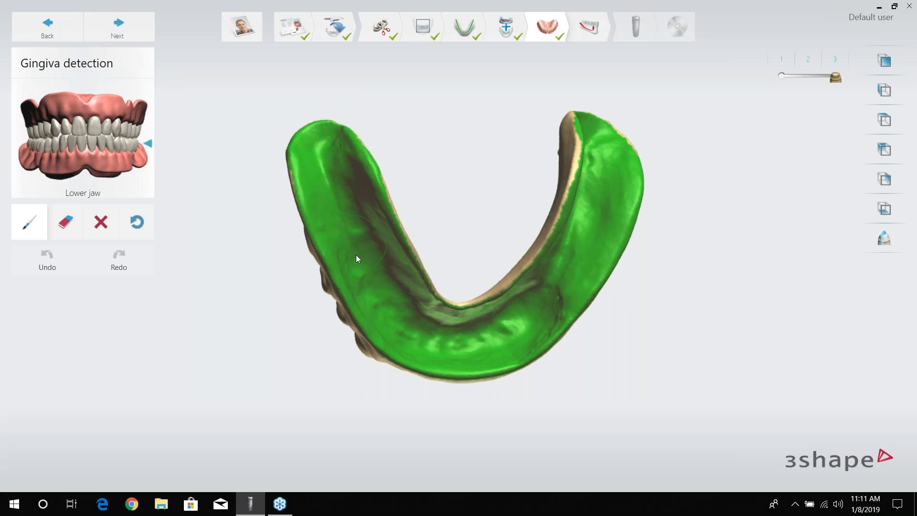
right_click_drag(365, 258, 466, 295)
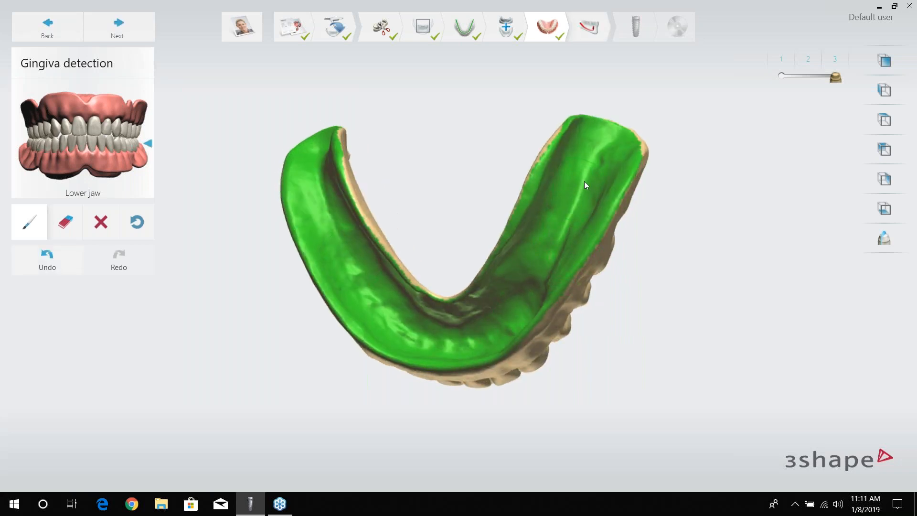
left_click_drag(609, 159, 616, 156)
left_click_drag(615, 155, 590, 161)
mouse_move(593, 170)
right_mouse_down()
mouse_move(618, 267)
mouse_move(592, 368)
mouse_move(450, 323)
right_mouse_up()
right_click_drag(440, 198, 534, 233)
right_click_drag(567, 280, 542, 225)
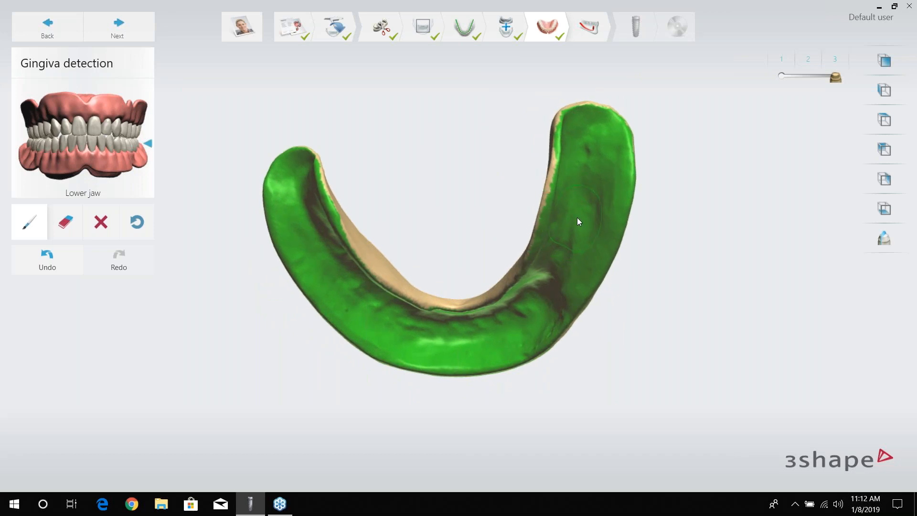
right_click_drag(583, 217, 540, 305)
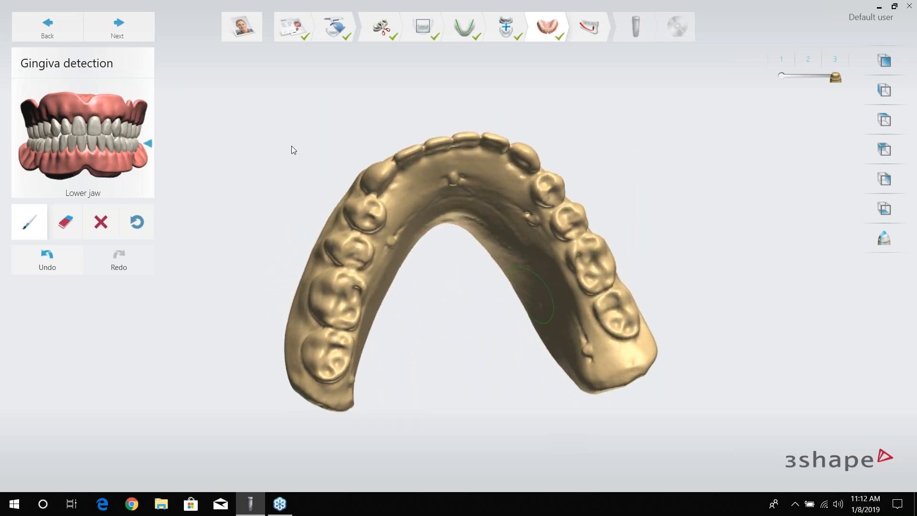
- Advance to nerve definition, position the slices at the right mental foramen and enlarge the orthogonal view
left_click(116, 26)
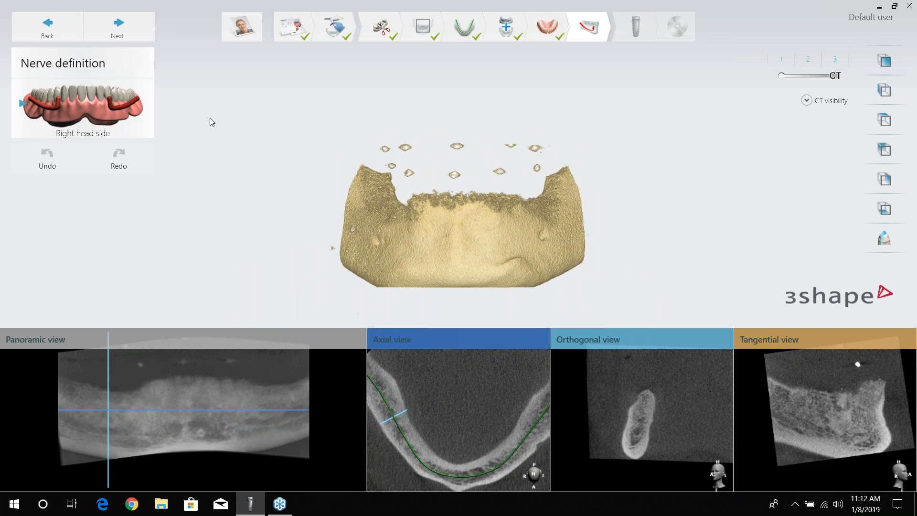
scroll(355, 192, "down", 2)
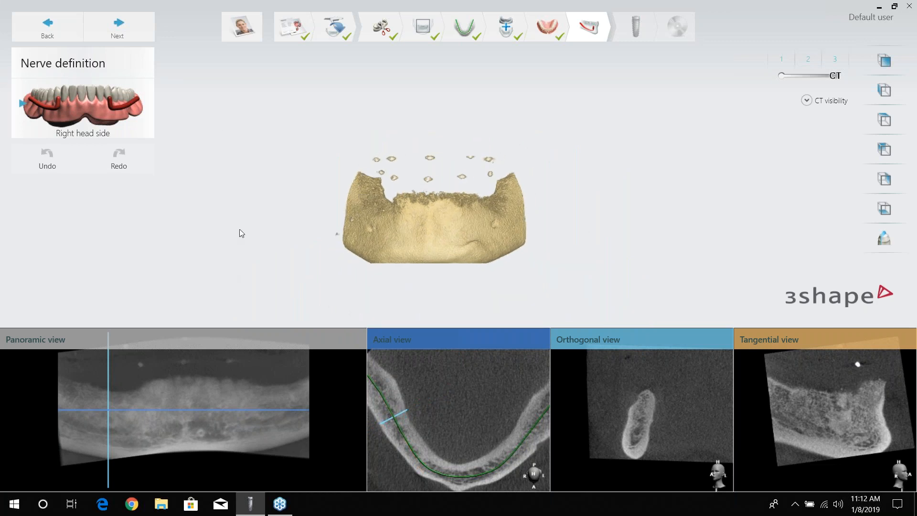
right_click_drag(263, 216, 270, 216)
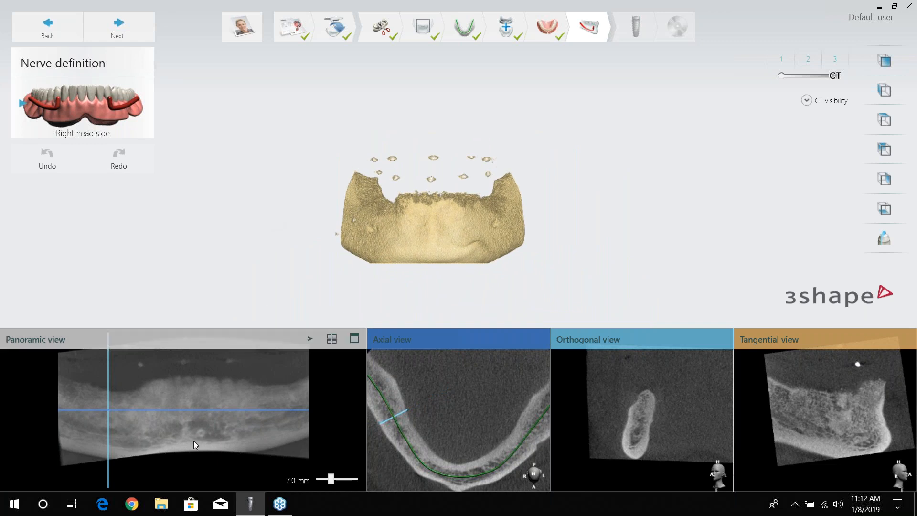
left_click_drag(108, 408, 117, 432)
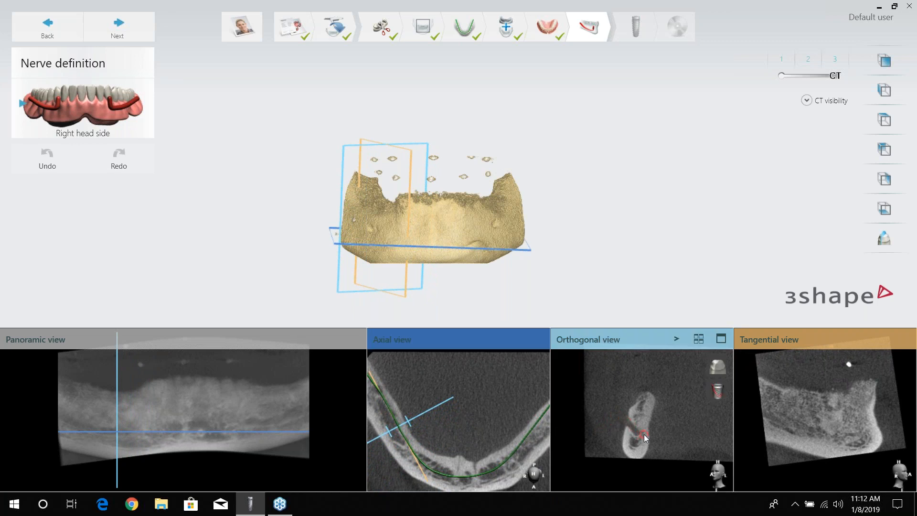
left_click(721, 342)
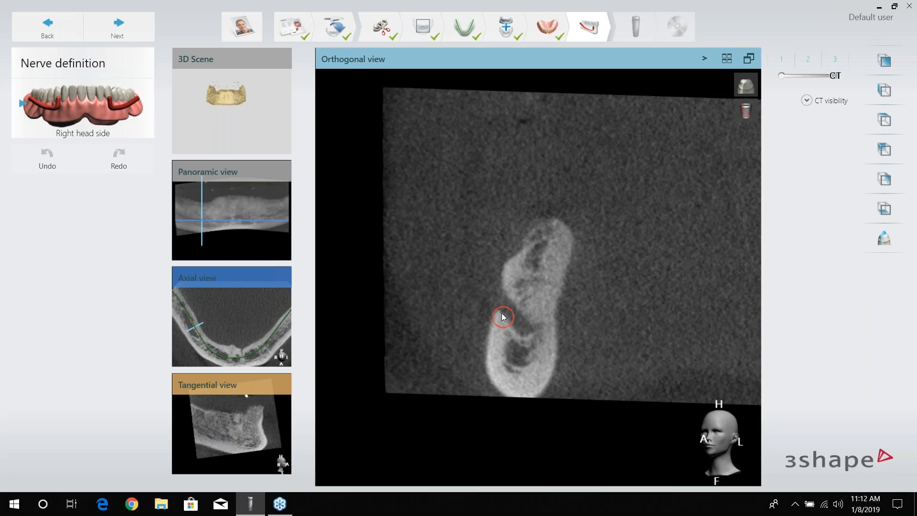
- Trace the right nerve from the mental foramen into the mandibular canal, placing points on successive orthogonal slices
left_click(497, 298)
left_click(524, 328)
scroll(520, 326, "down", 4)
scroll(523, 330, "up", 2)
left_click(523, 328)
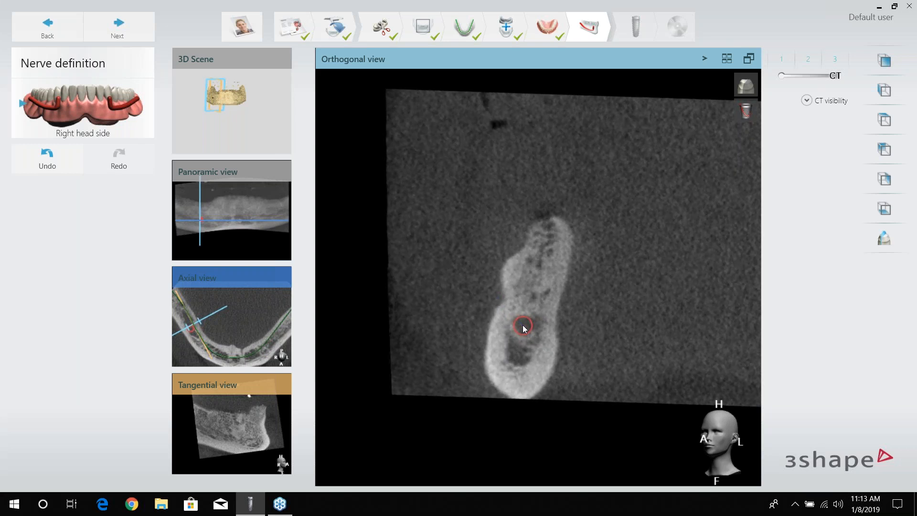
scroll(523, 327, "down", 3)
left_click(523, 326)
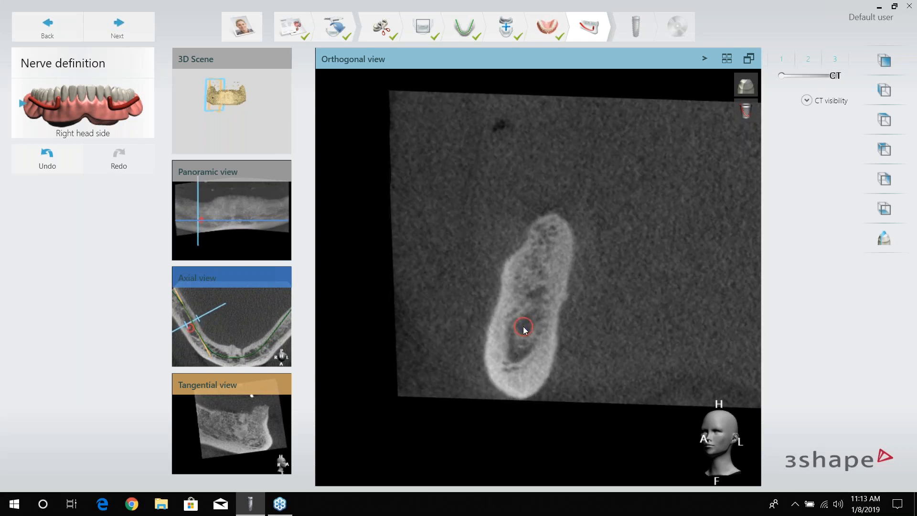
scroll(524, 327, "down", 2)
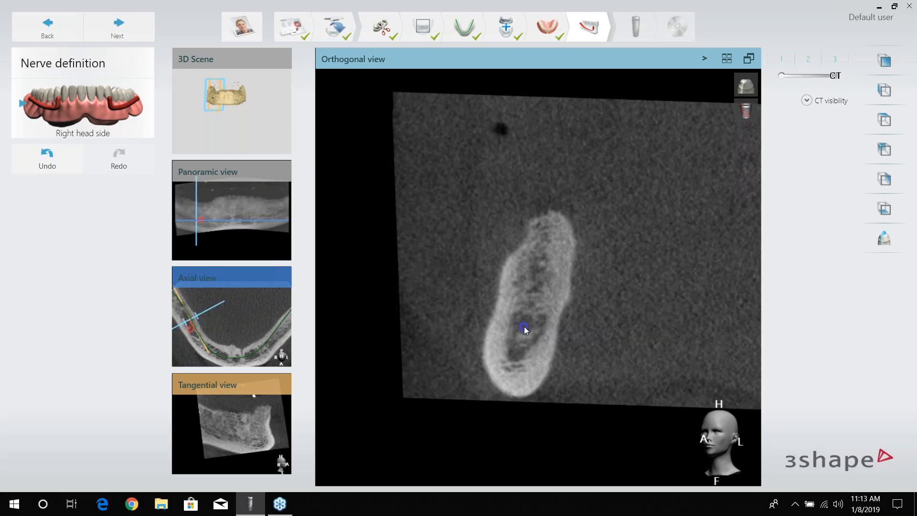
scroll(526, 333, "down", 1)
left_click(526, 325)
scroll(526, 330, "down", 2)
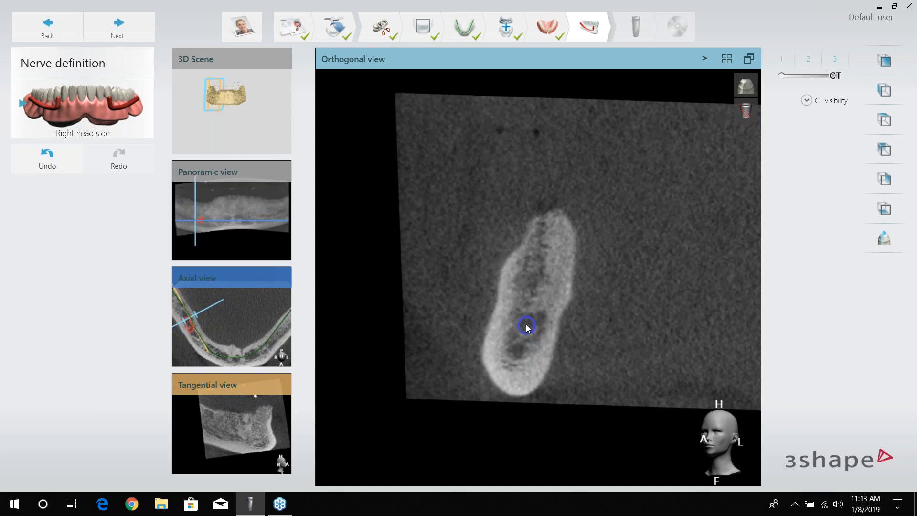
scroll(530, 328, "down", 3)
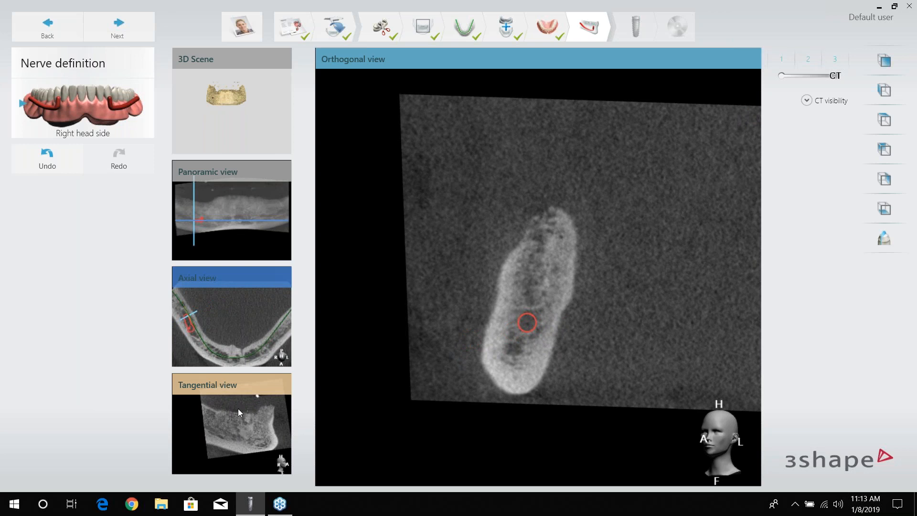
- Extend the right nerve along the canal to the rear edge of the scan in the tangential view and check it in 3D
left_click(233, 386)
scroll(575, 336, "down", 5)
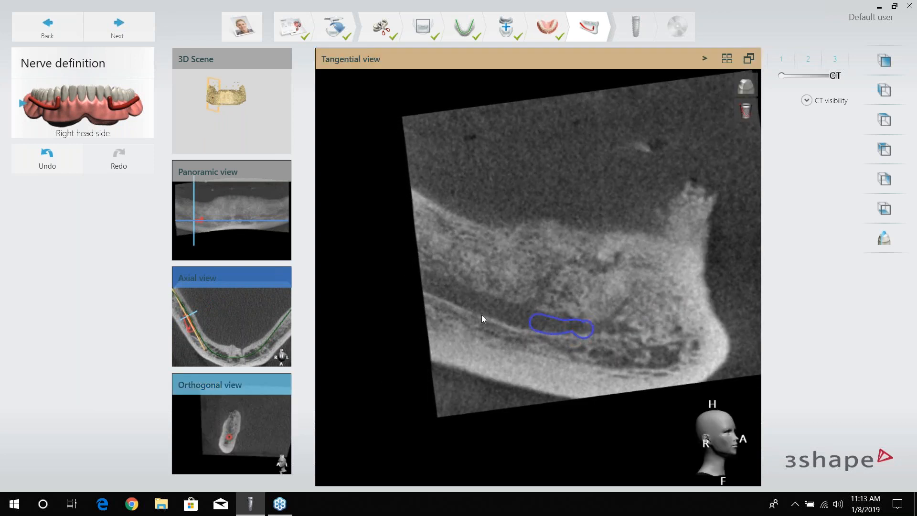
left_click(522, 320)
left_click(426, 276)
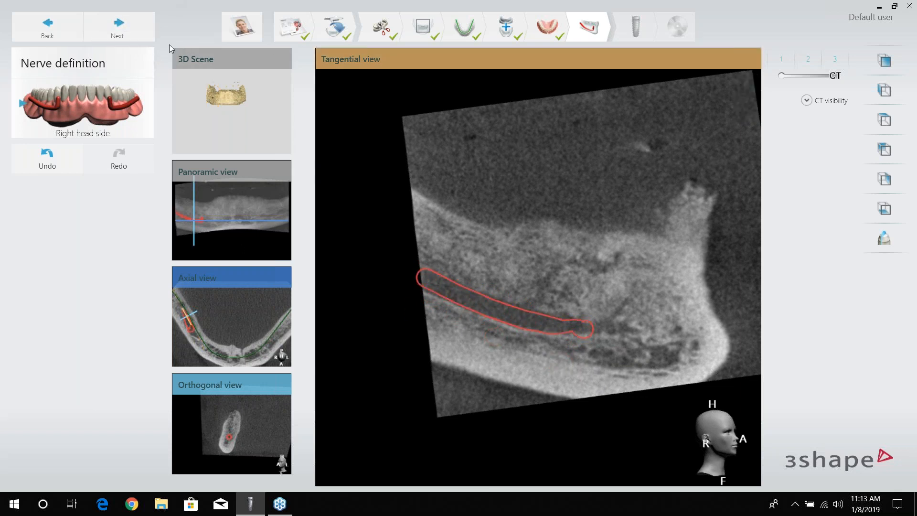
left_click(205, 90)
right_click_drag(526, 329, 284, 165)
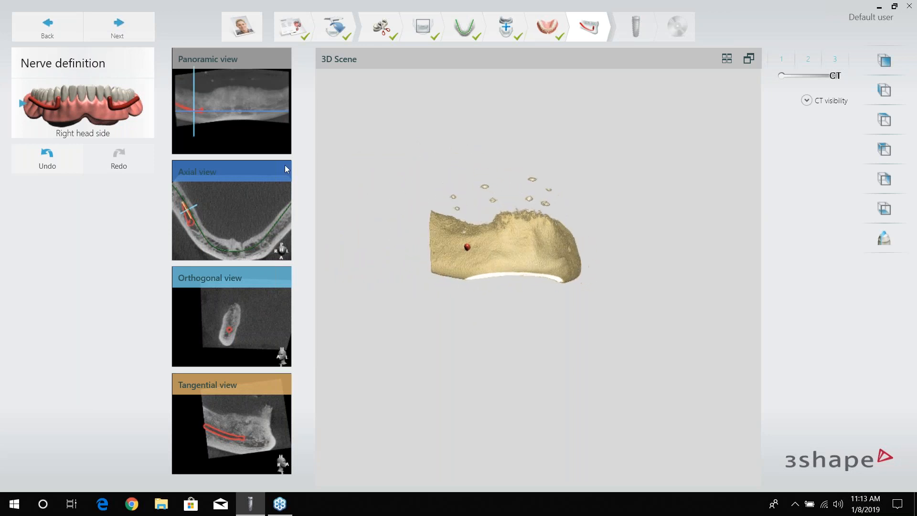
- Advance to the left head side and trace its nerve from the mental foramen into the canal on successive orthogonal slices
left_click(131, 30)
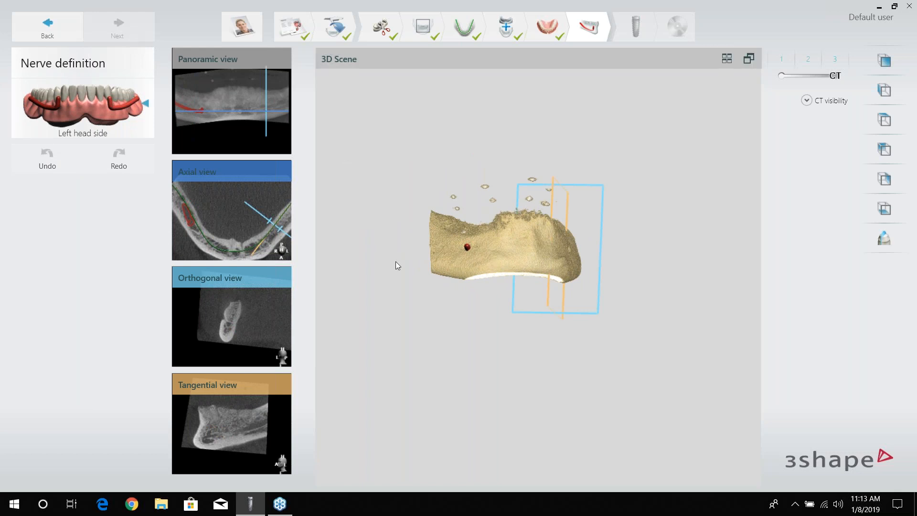
right_click_drag(474, 256, 426, 277)
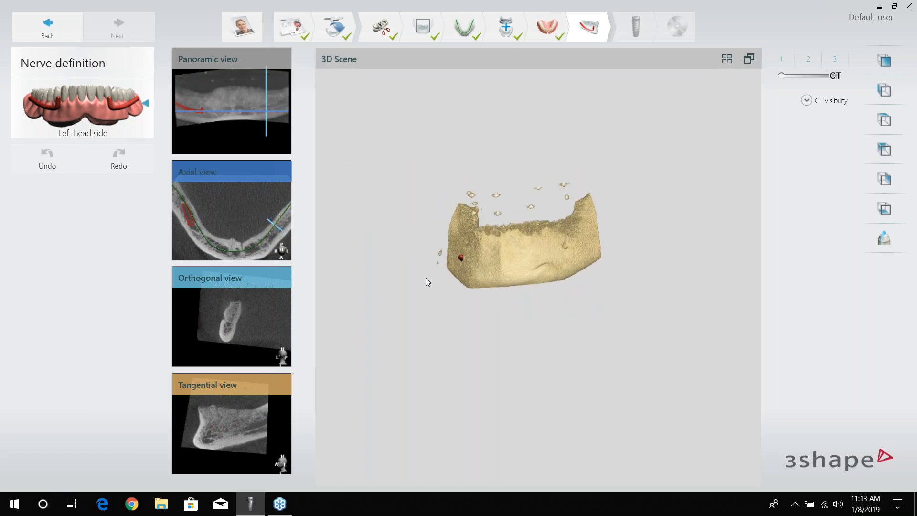
left_click(233, 328)
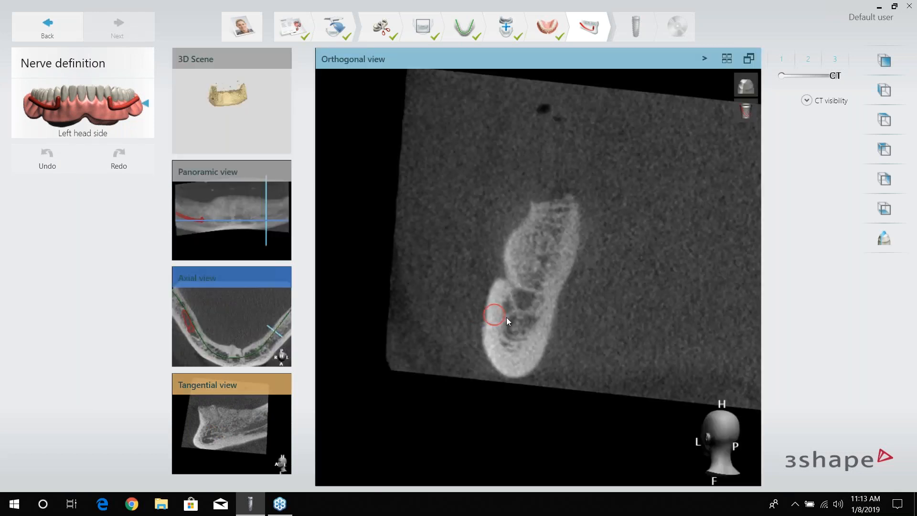
scroll(539, 256, "down", 5)
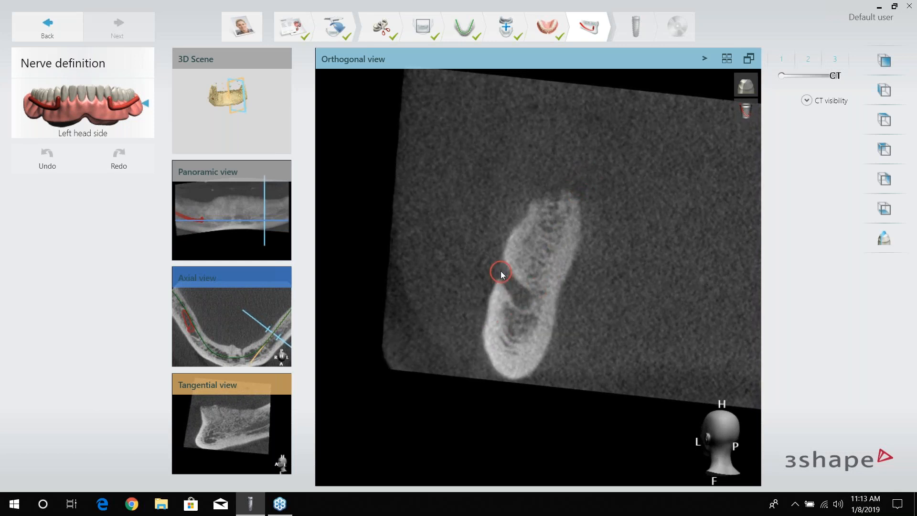
left_click_drag(501, 272, 522, 299)
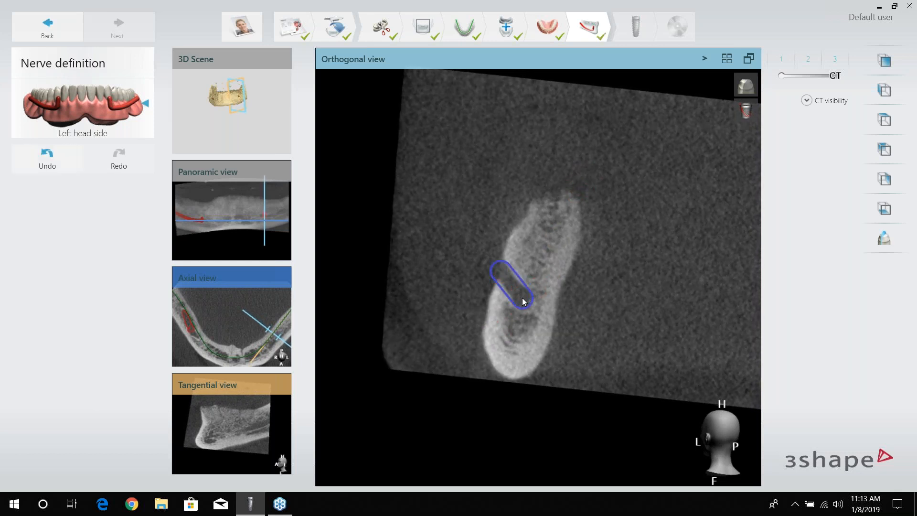
scroll(525, 302, "down", 2)
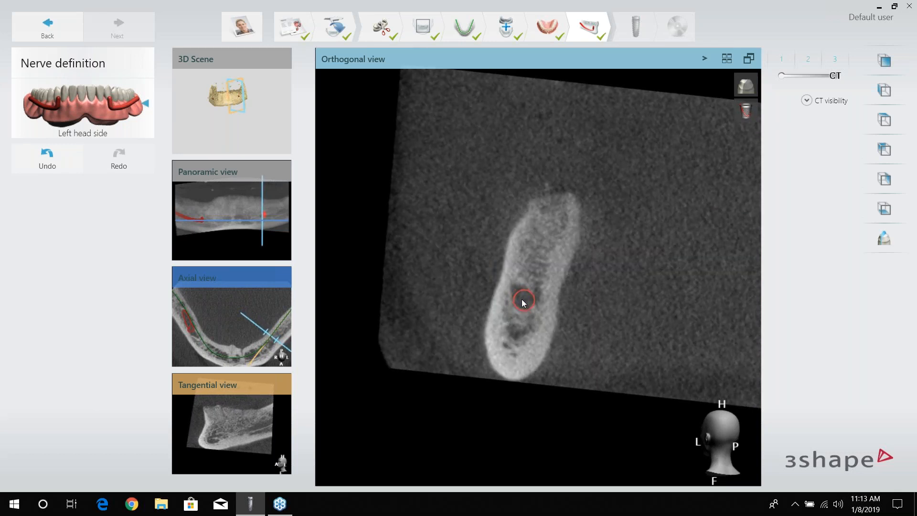
left_click(521, 300)
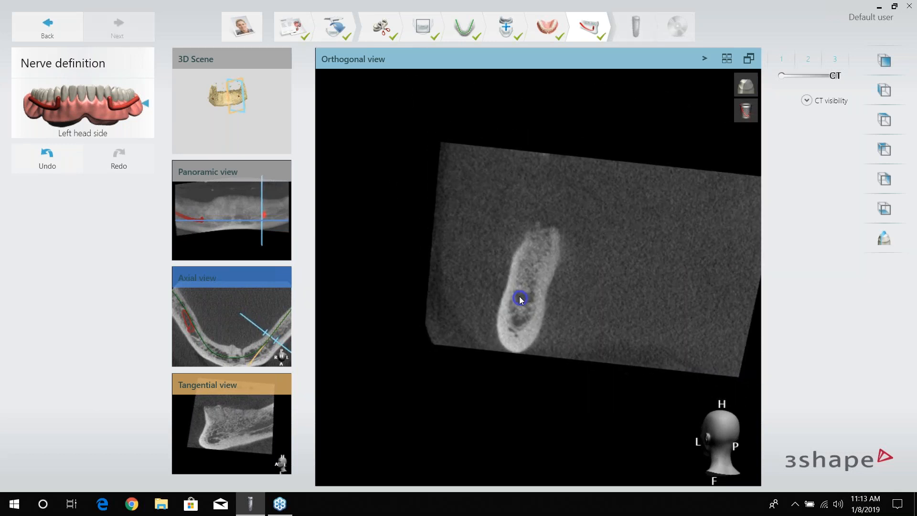
left_click(520, 297)
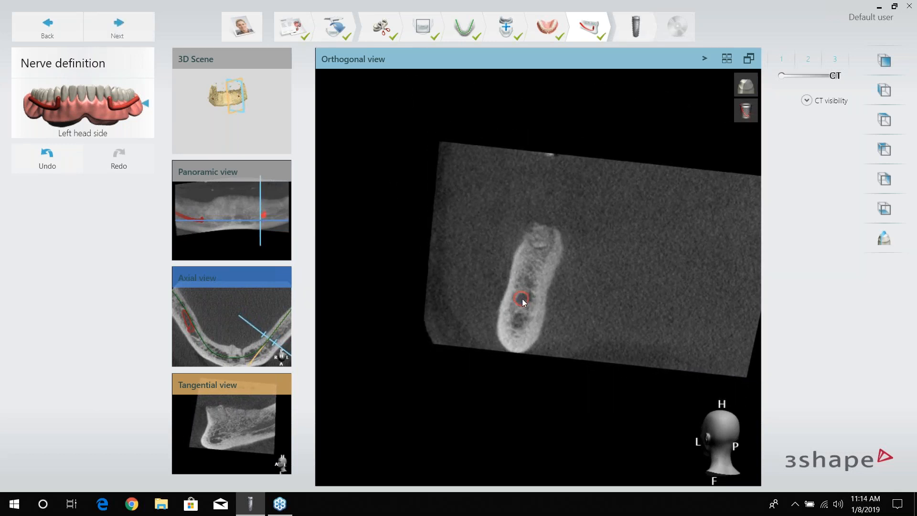
left_click(522, 299)
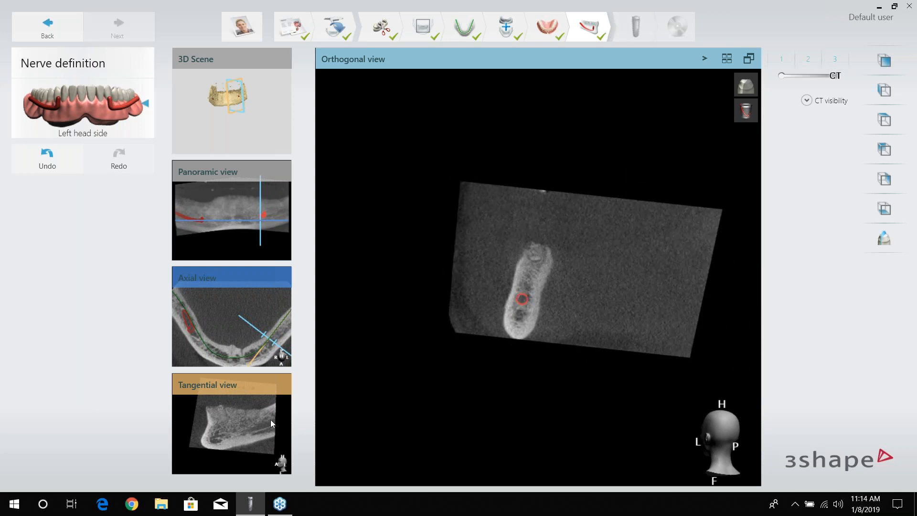
- Continue the left nerve backward along the canal in the enlarged tangential view, following the canal through neighbouring slices
left_click(231, 385)
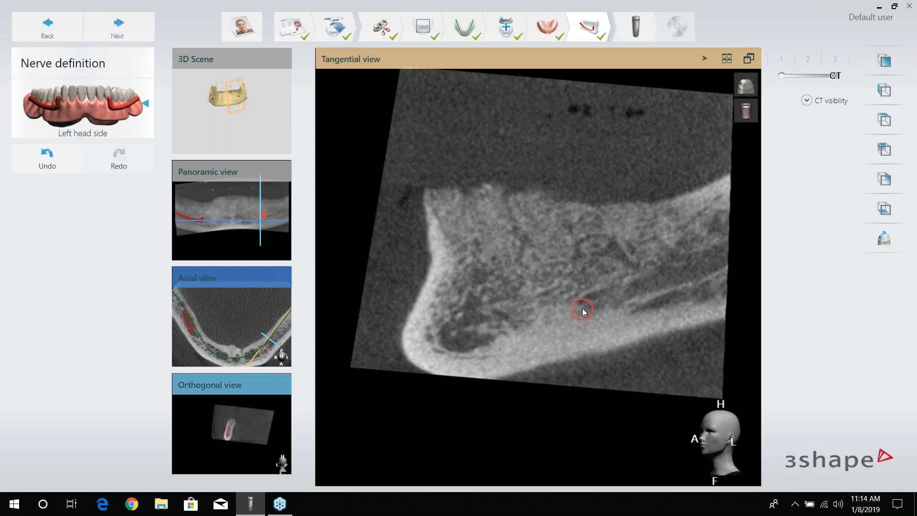
scroll(583, 312, "down", 5)
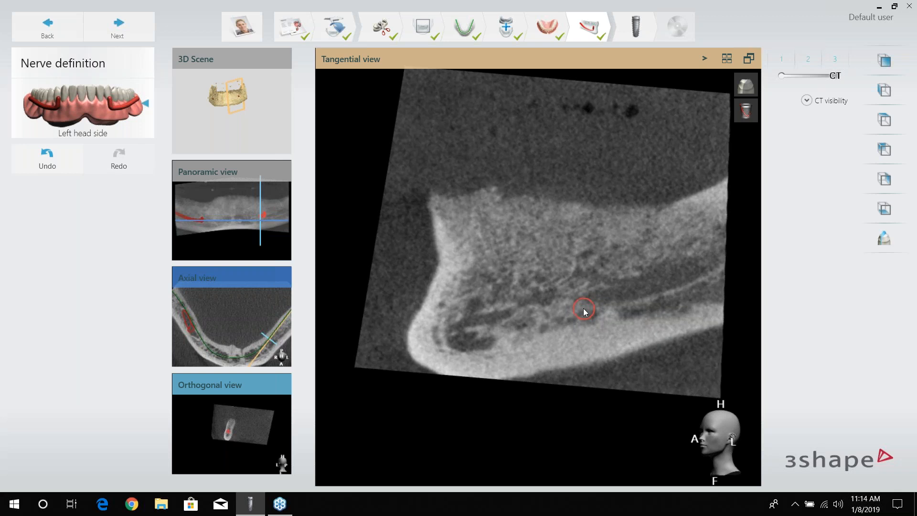
scroll(584, 311, "down", 4)
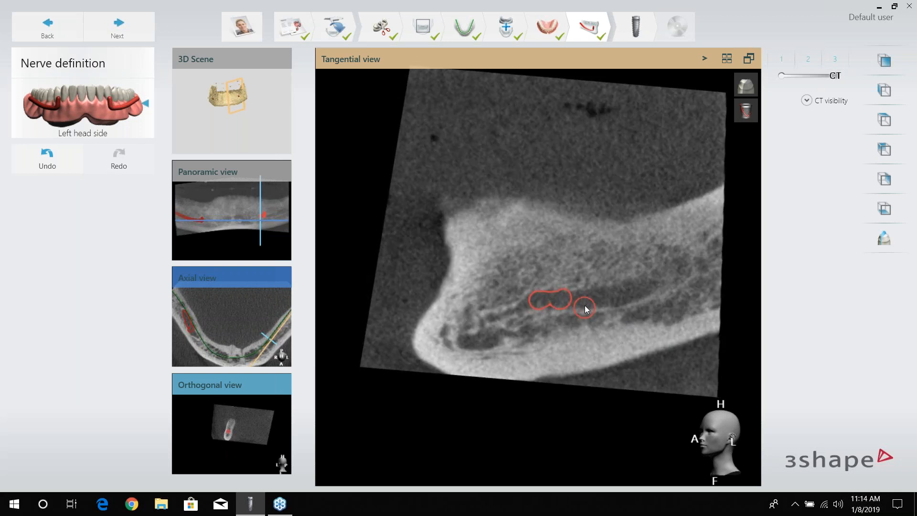
left_click_drag(594, 300, 636, 295)
scroll(640, 294, "up", 3)
scroll(640, 293, "down", 4)
scroll(649, 289, "down", 1)
left_click(657, 287)
scroll(660, 285, "down", 1)
scroll(660, 285, "down", 1)
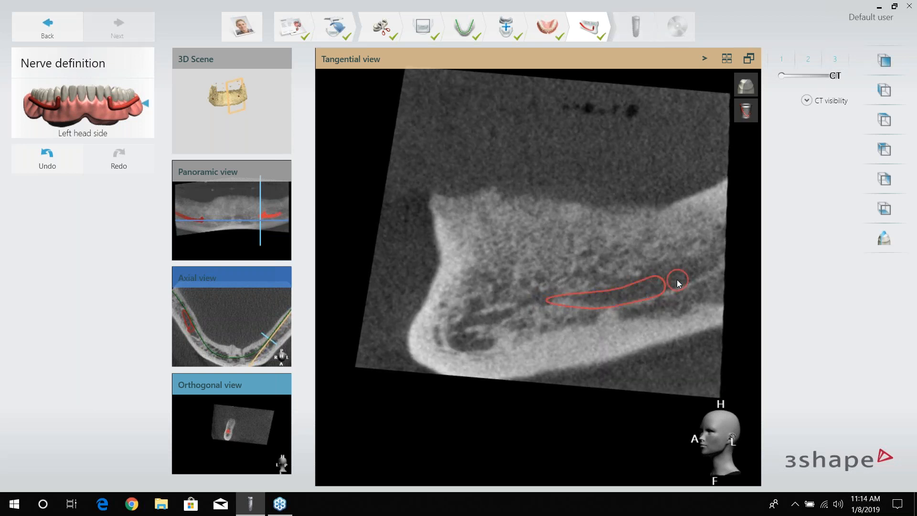
- Extend the left nerve to the rear edge of the scan and check both traced nerves in the 3D scene
scroll(679, 278, "down", 3)
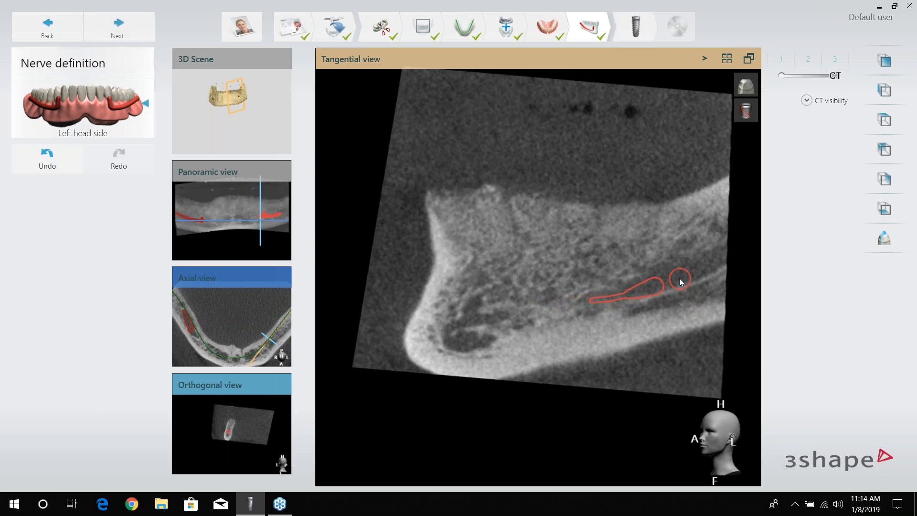
scroll(679, 278, "up", 2)
left_click(680, 278)
scroll(701, 268, "down", 1)
scroll(713, 264, "down", 1)
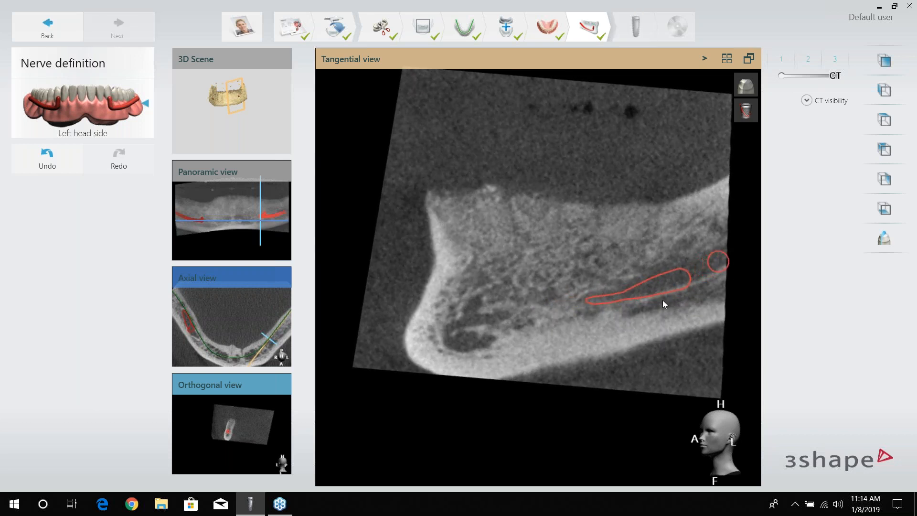
left_click(719, 262)
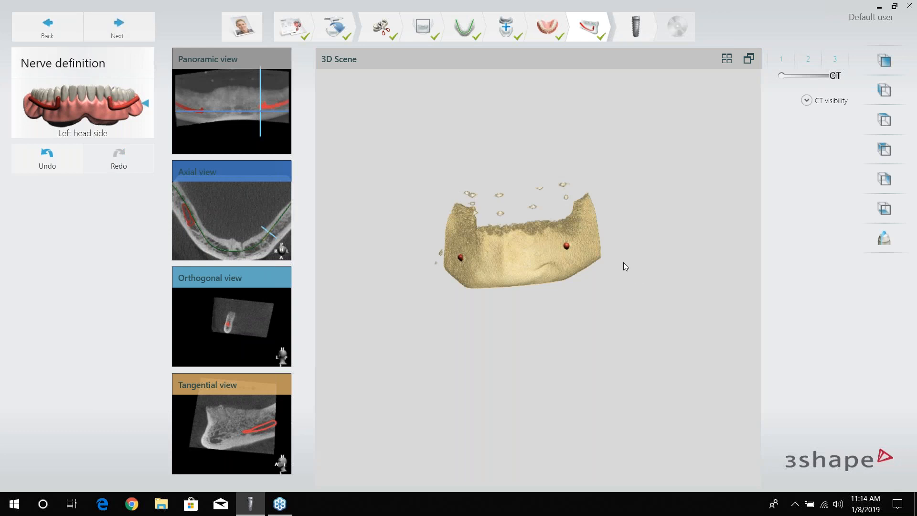
right_click_drag(623, 262, 508, 296)
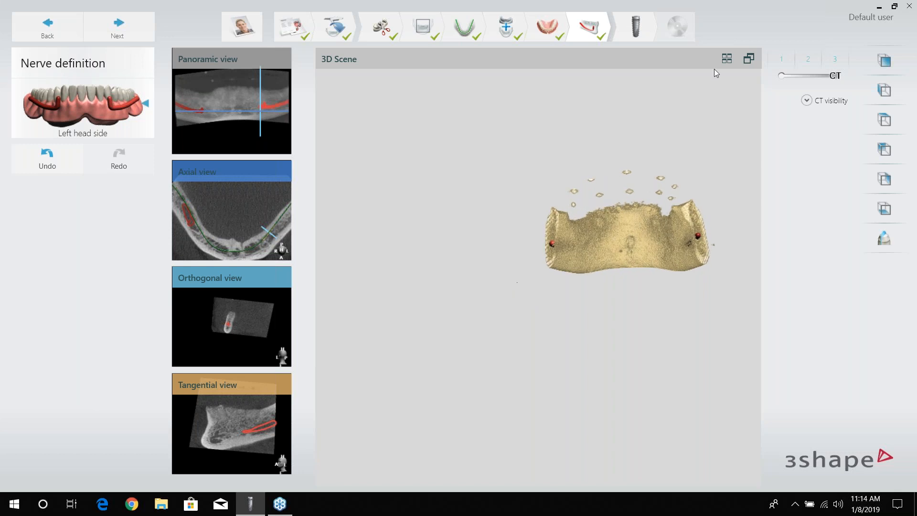
left_click(748, 58)
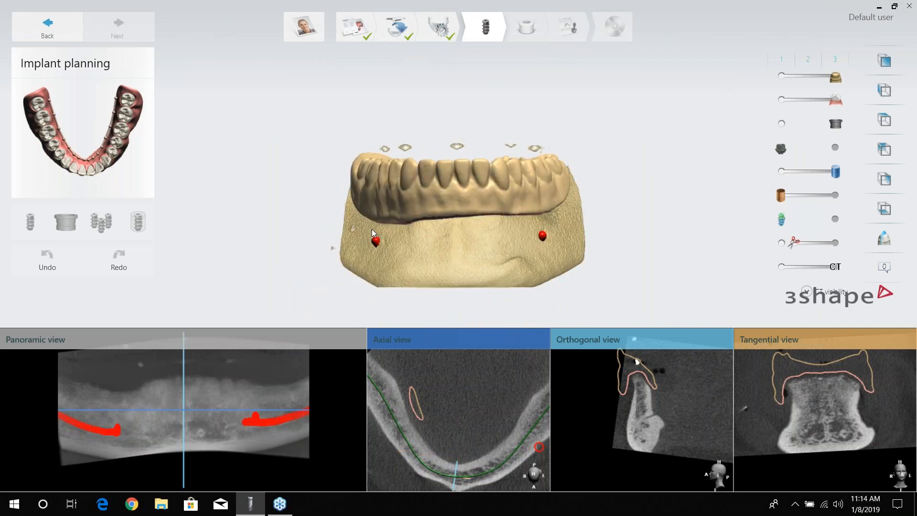
- Start planning an implant on tooth 30 and pick Straumann from the implant manufacturers
right_click_drag(374, 225, 437, 215)
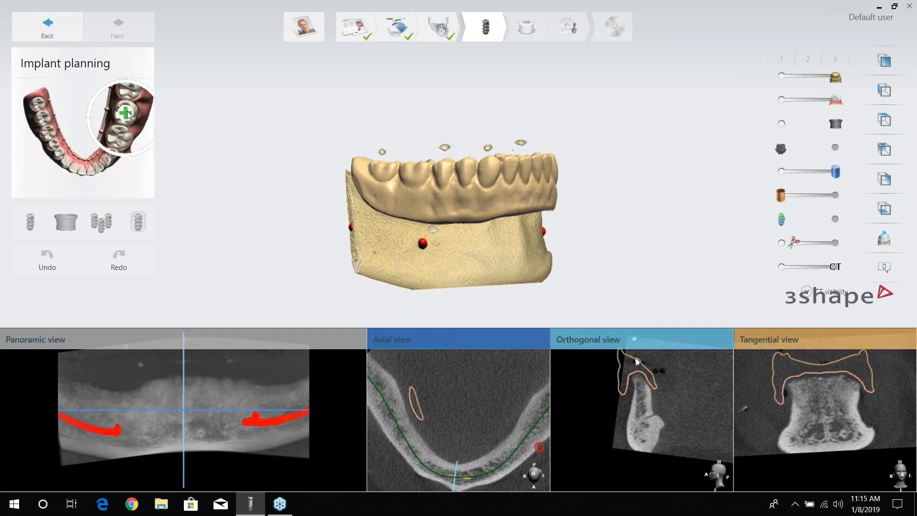
left_click(47, 130)
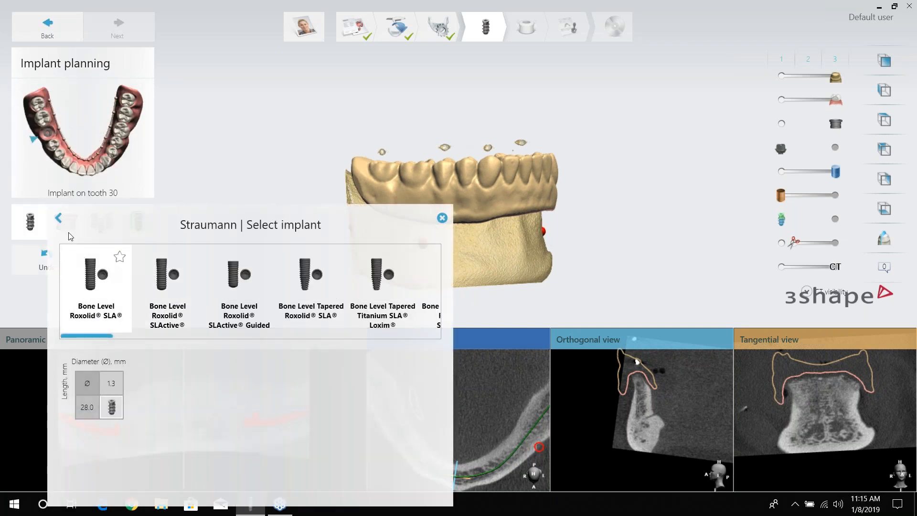
left_click(59, 219)
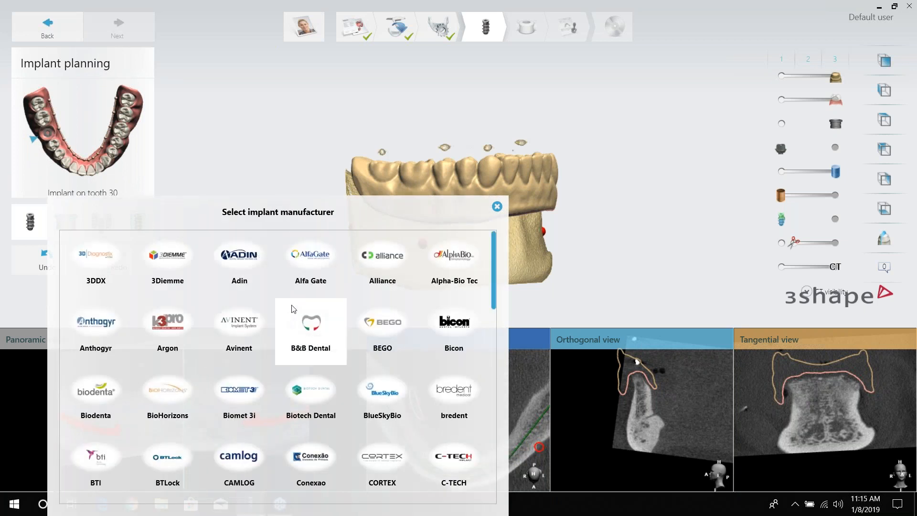
scroll(293, 309, "down", 2)
scroll(291, 306, "down", 2)
scroll(291, 306, "down", 3)
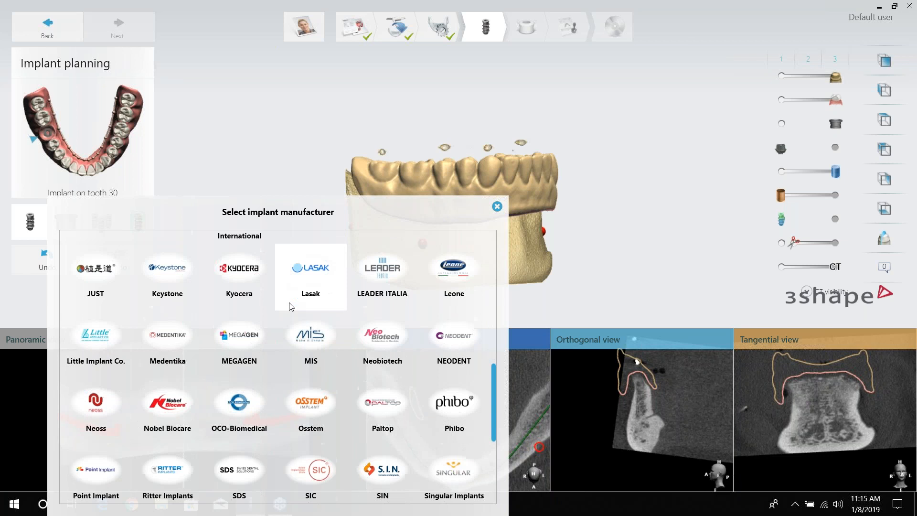
scroll(291, 306, "down", 3)
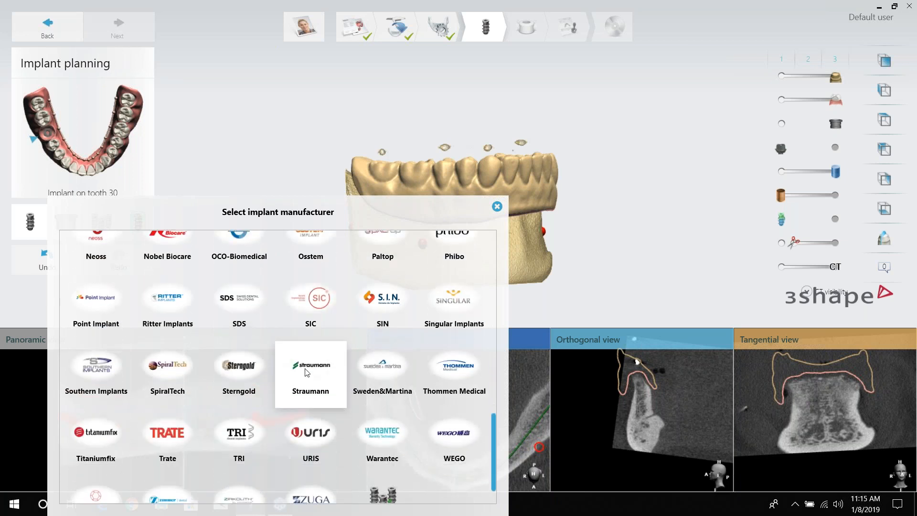
left_click(305, 371)
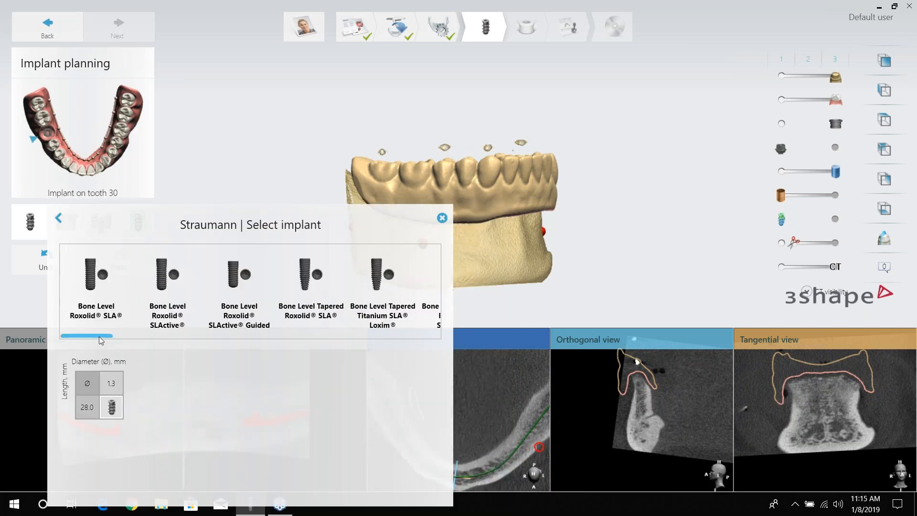
- Look through the Straumann systems as far as Anchor Pins, and choose the Bone Level Roxolid SLA implant, RC platform, 4.8 mm diameter, 12 mm length
left_click_drag(98, 336, 430, 319)
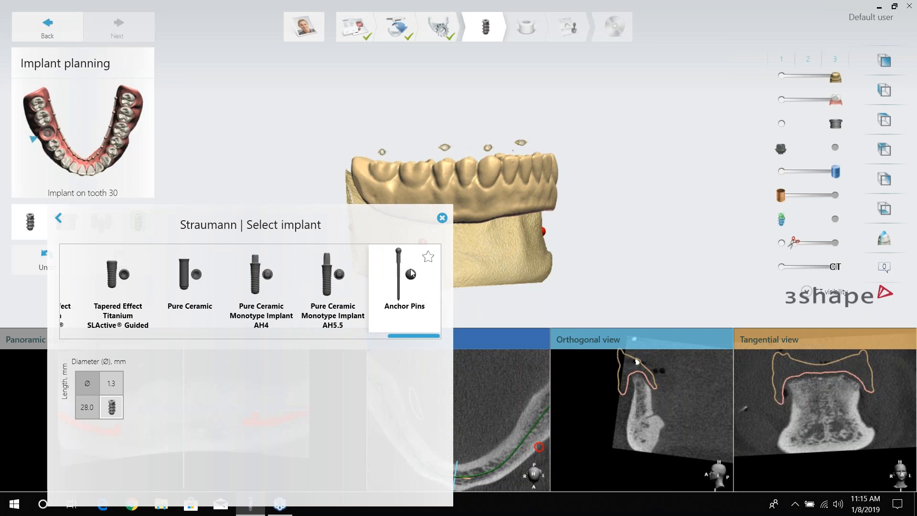
left_click_drag(421, 339, 88, 371)
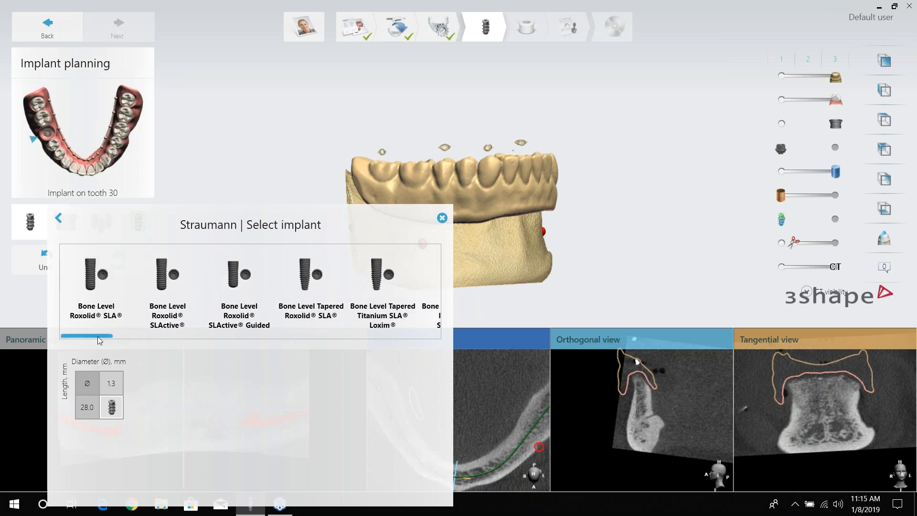
left_click(96, 287)
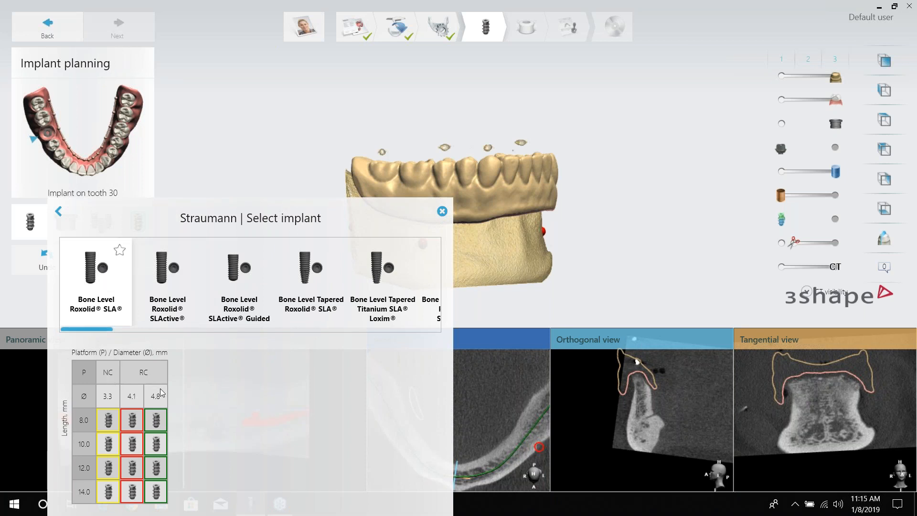
left_click(156, 471)
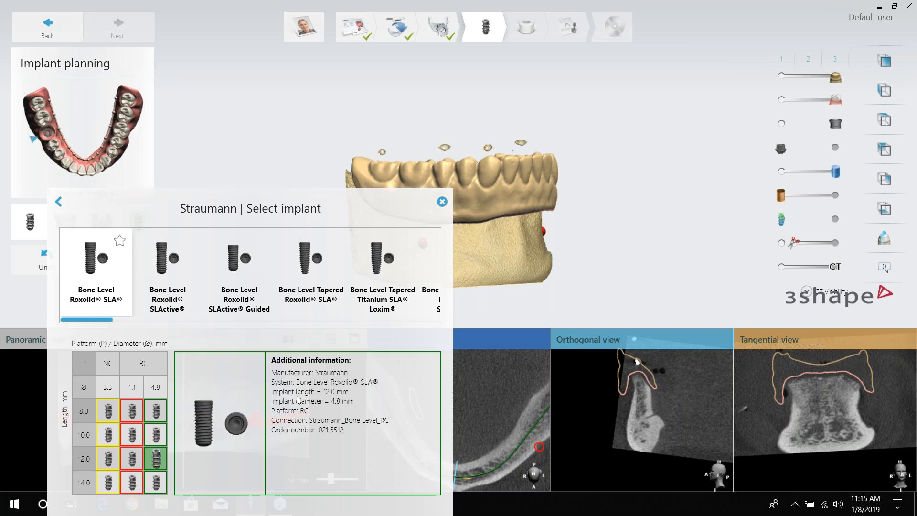
double_click(158, 459)
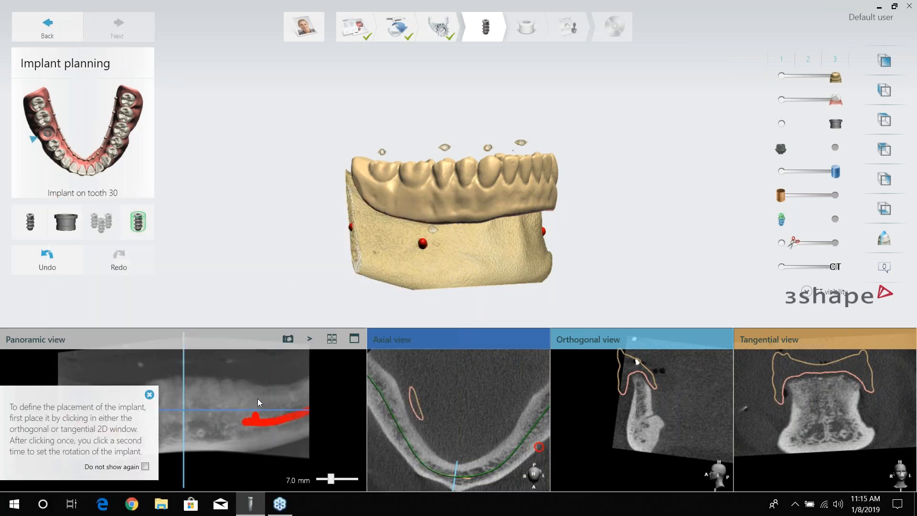
left_click(150, 395)
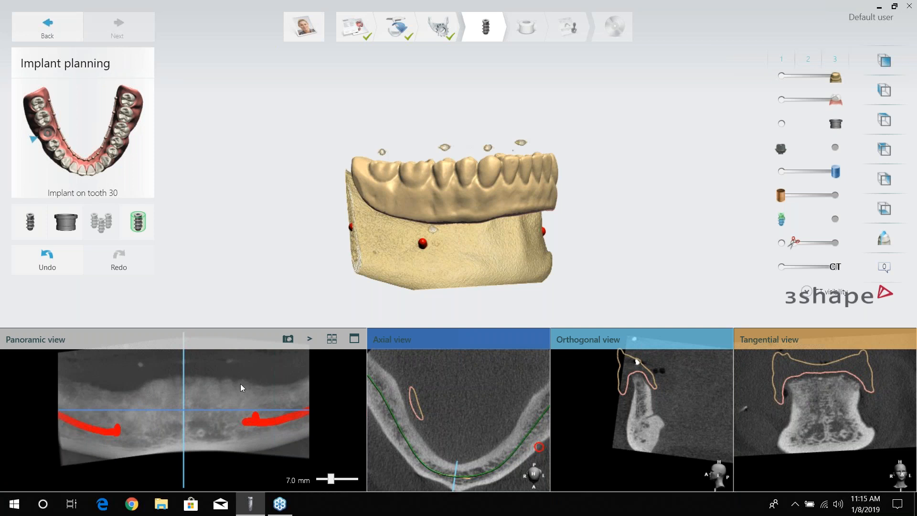
- Bring the cross-sections to the tooth 30 site, place the implant in the ridge above the right nerve and set its rotation
left_click_drag(185, 413, 106, 409)
right_click_drag(319, 146, 294, 71)
left_click_drag(108, 410, 106, 414)
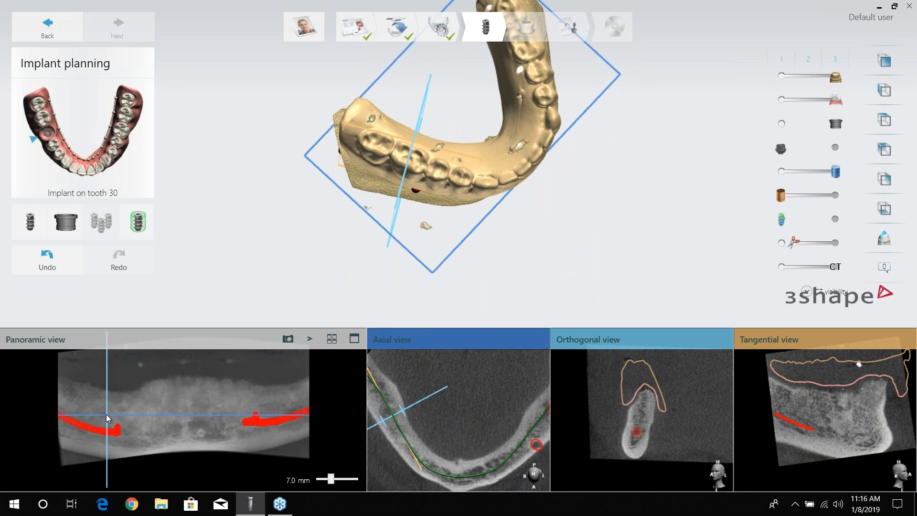
left_click(638, 410)
left_click_drag(824, 405, 823, 405)
left_click_drag(641, 404, 638, 422)
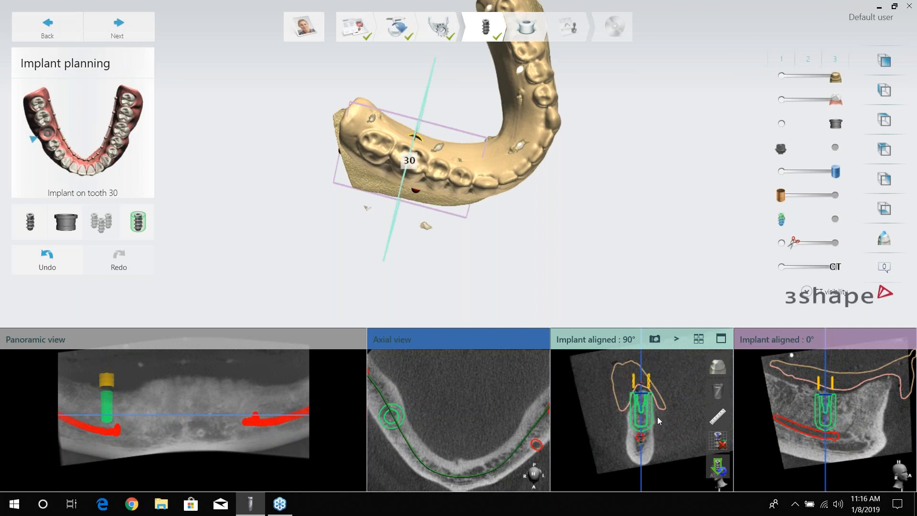
- Adjust the implant's depth and tilt its apex within the ridge in the enlarged 90° implant-aligned view
left_click(721, 339)
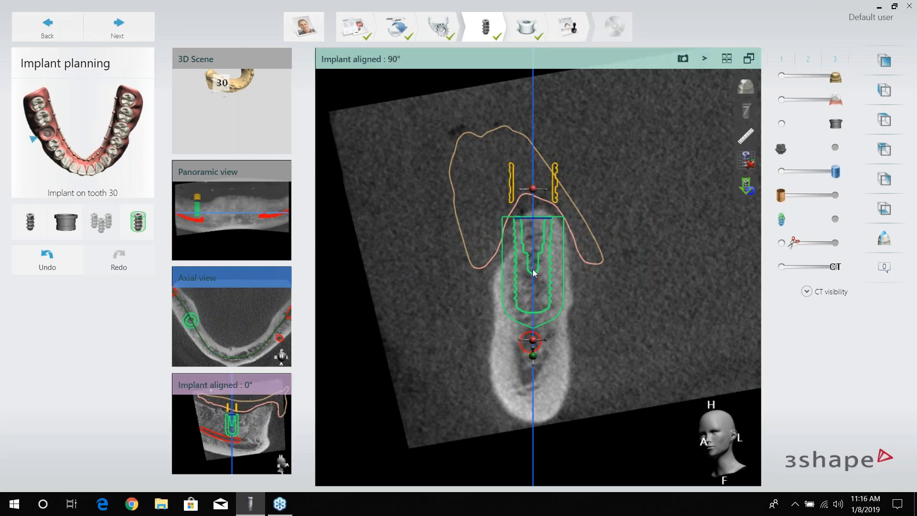
left_click_drag(526, 250, 527, 266)
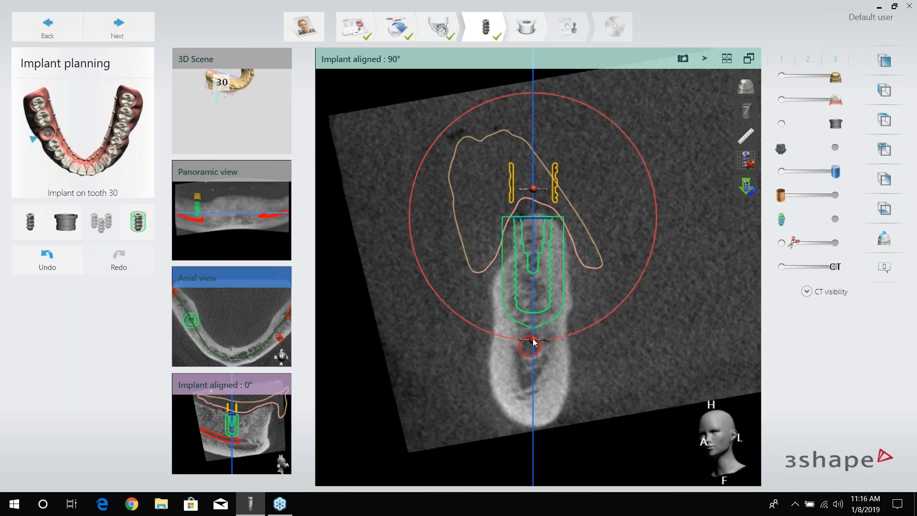
left_click_drag(534, 338, 542, 338)
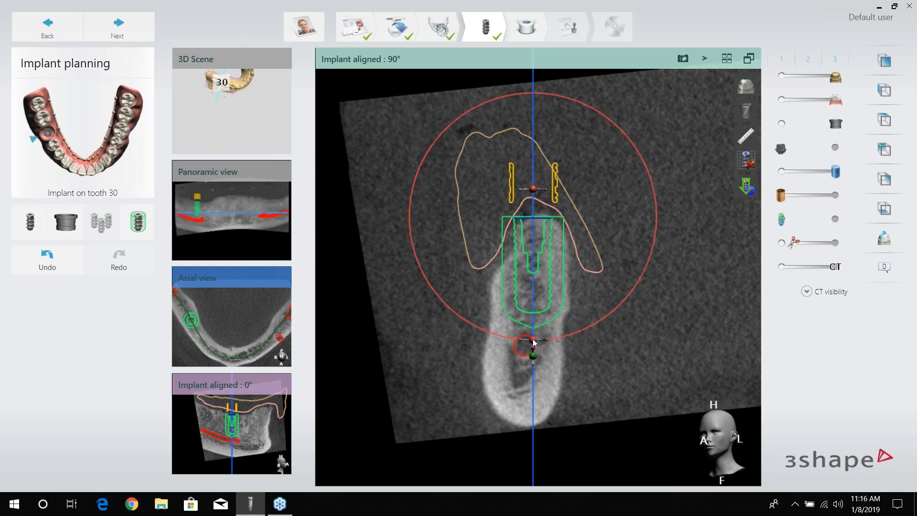
left_click_drag(533, 343, 535, 341)
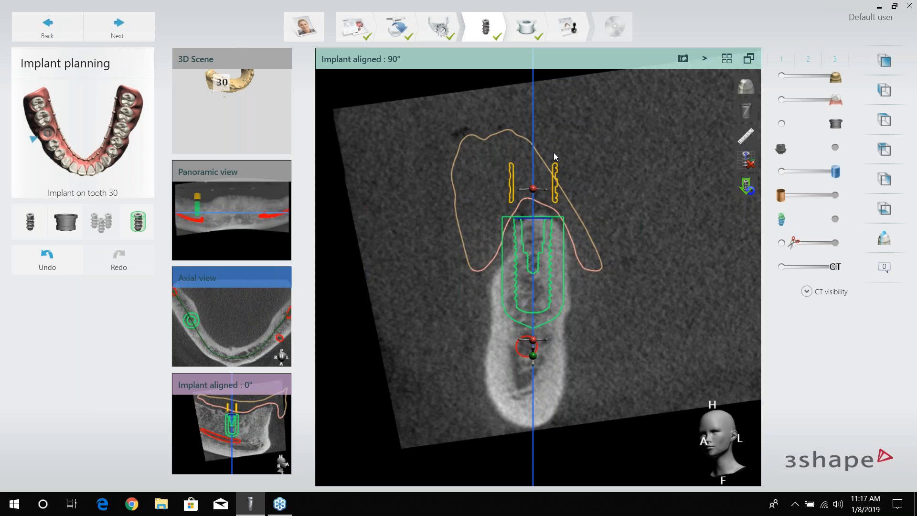
- Try a longer implant toward the nerve in the 90° aligned view, and return it to 12 mm
left_click_drag(532, 356, 535, 382)
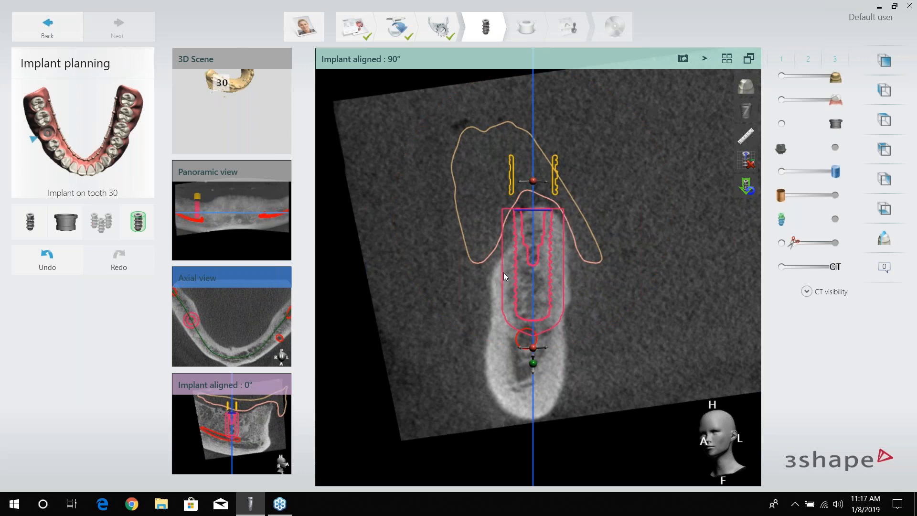
mouse_move(537, 347)
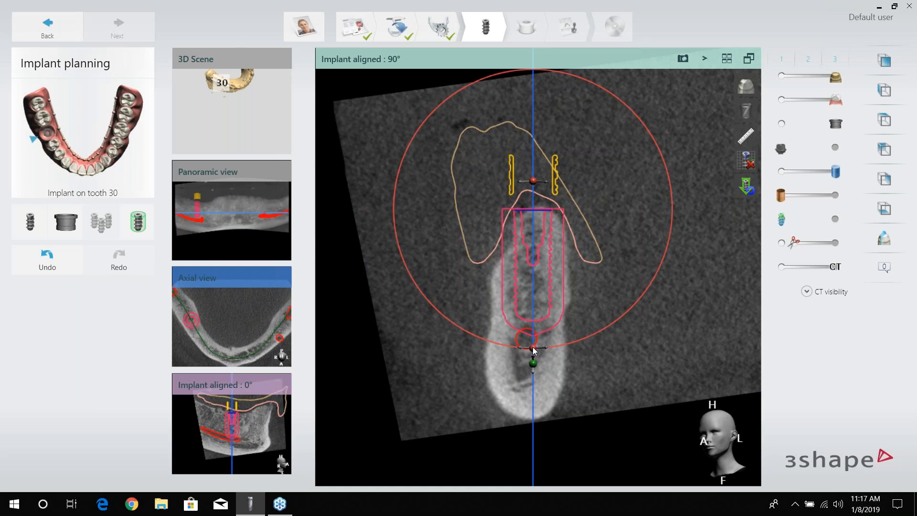
left_click_drag(534, 361, 535, 351)
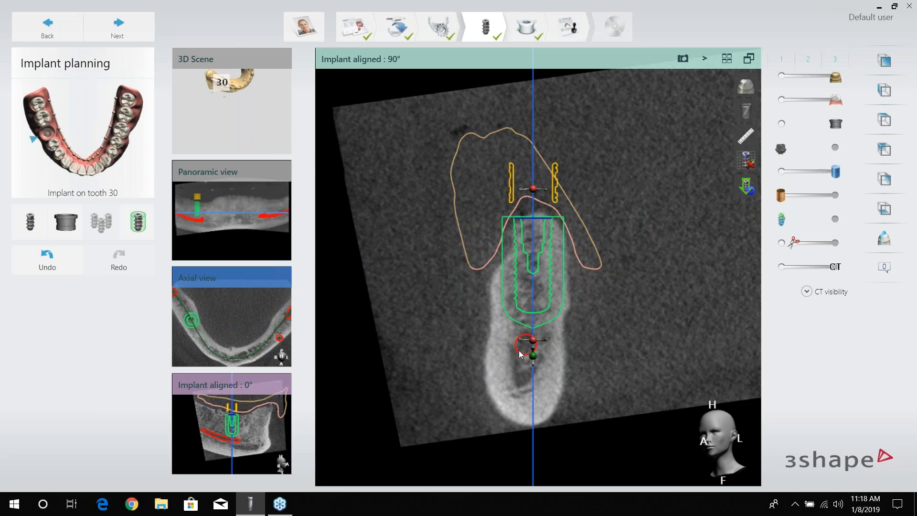
- Fine-tune the implant's sideways position and tilt in the 90° aligned view to centre it in the ridge
left_click_drag(530, 269, 535, 268)
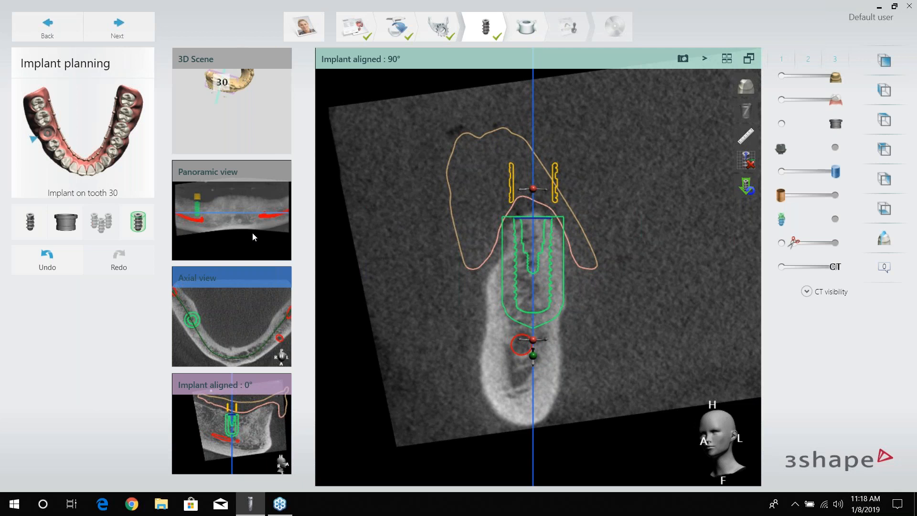
left_click_drag(532, 343, 532, 344)
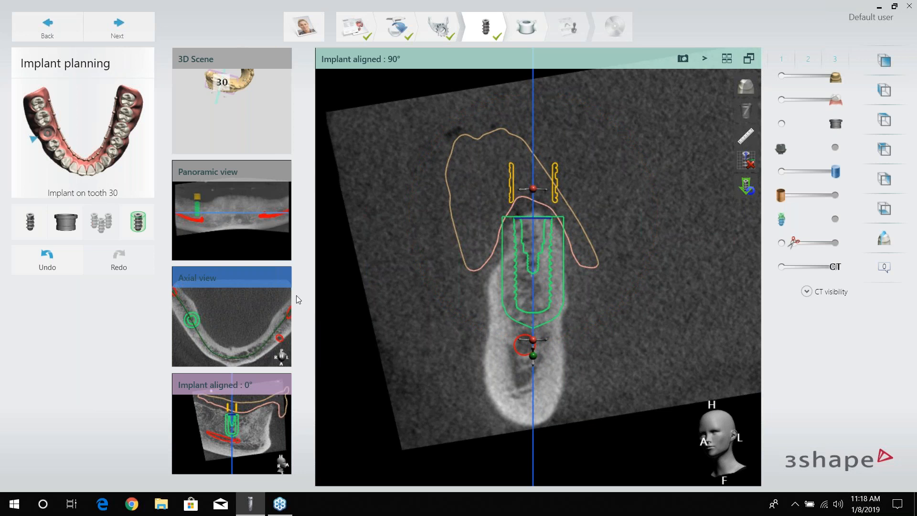
- Try a custom safety zone with radial distance 1.01 and apical distance 1.45, and switch back to the default zone
left_click(139, 221)
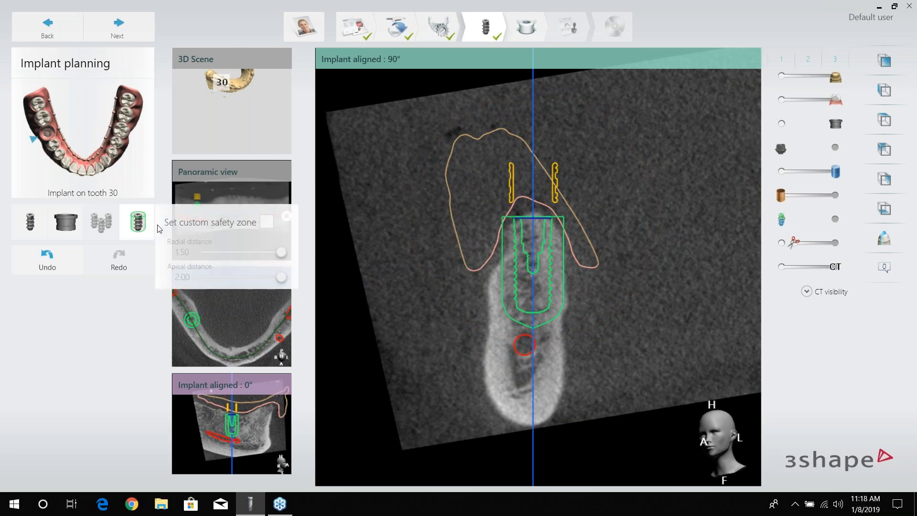
left_click(266, 221)
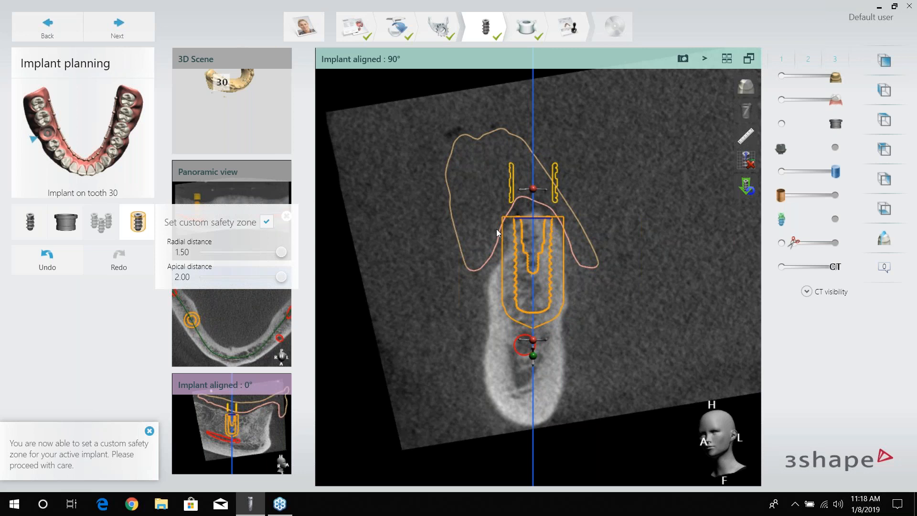
left_click_drag(276, 255, 237, 278)
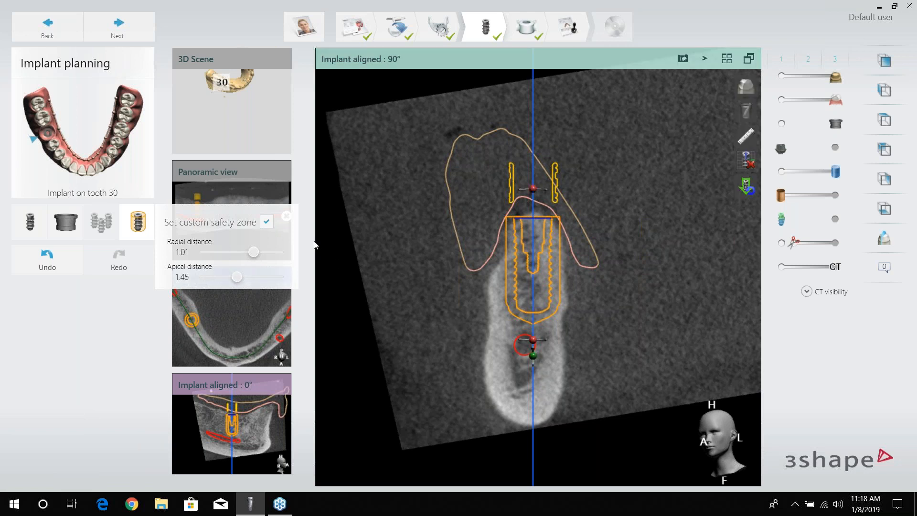
left_click(266, 223)
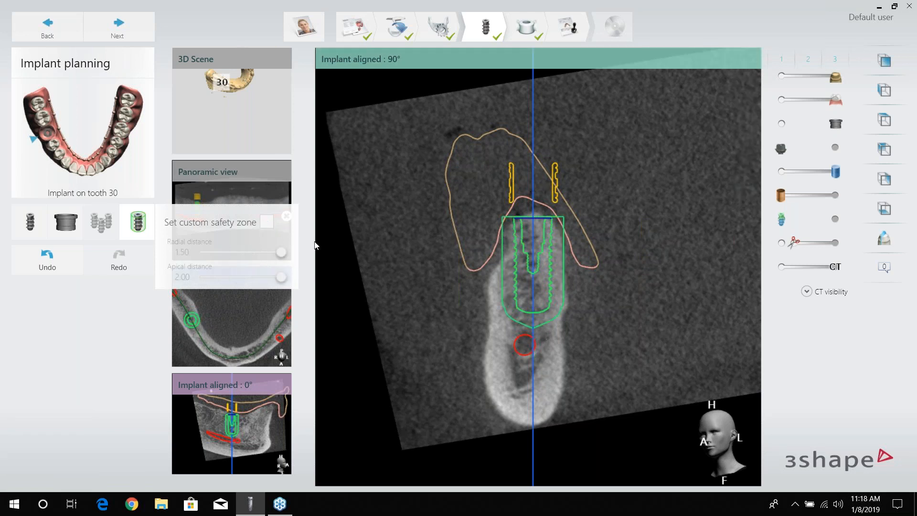
left_click(286, 216)
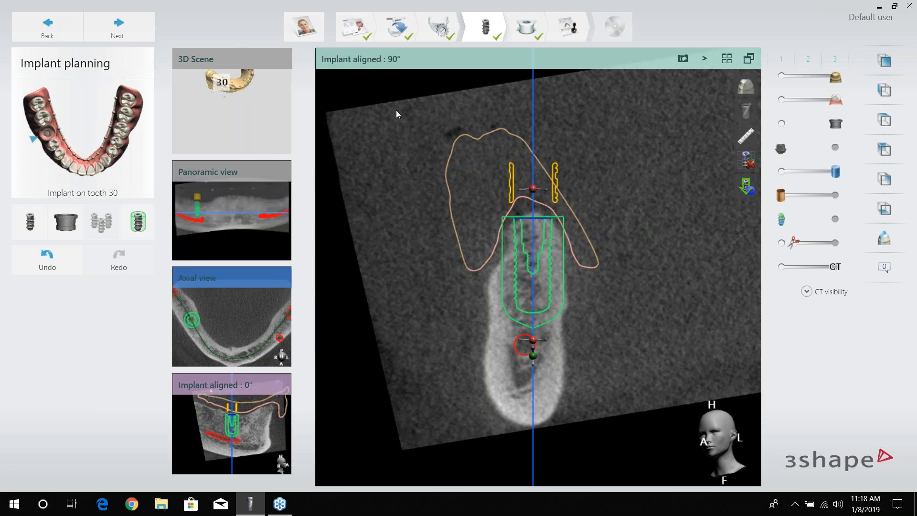
- Tilt the implant's apex rearward in the enlarged 0° aligned view and check its direction in the 3D scene
left_click(238, 383)
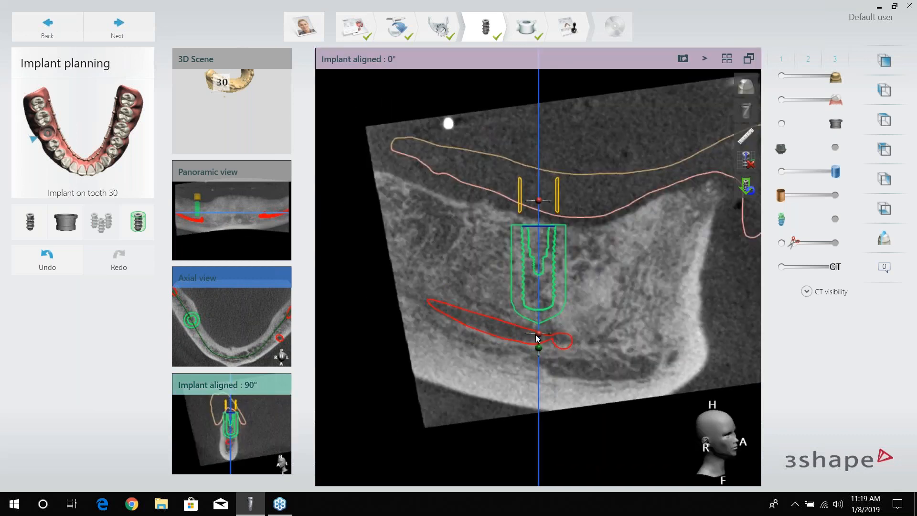
left_click_drag(538, 334, 519, 335)
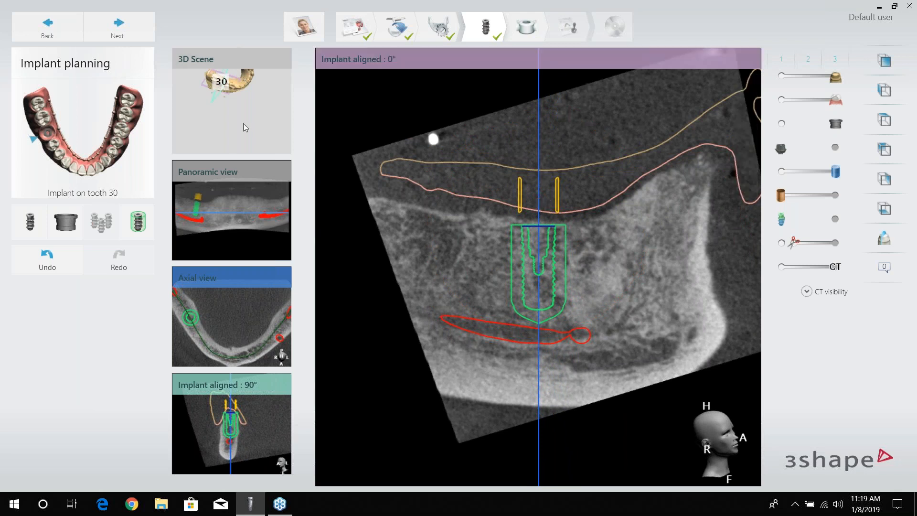
left_click(243, 123)
scroll(541, 185, "up", 4)
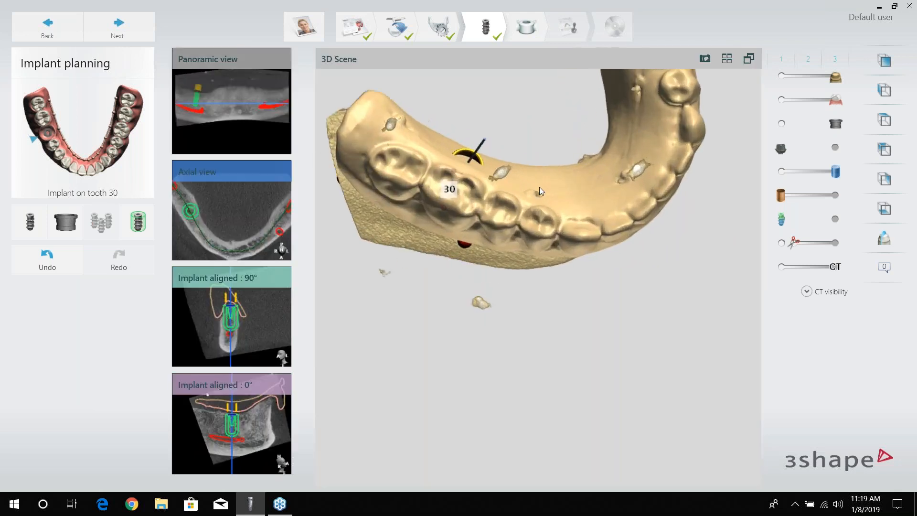
- Shift the implant slightly toward the outer side of the ridge in the axial view, and tilt its apex inward in the 90° aligned view
left_click(216, 220)
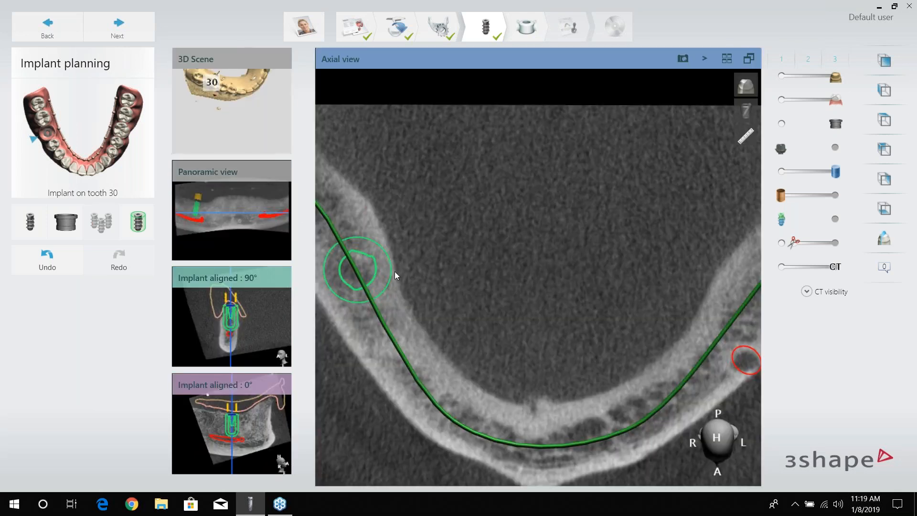
left_click_drag(368, 271, 363, 272)
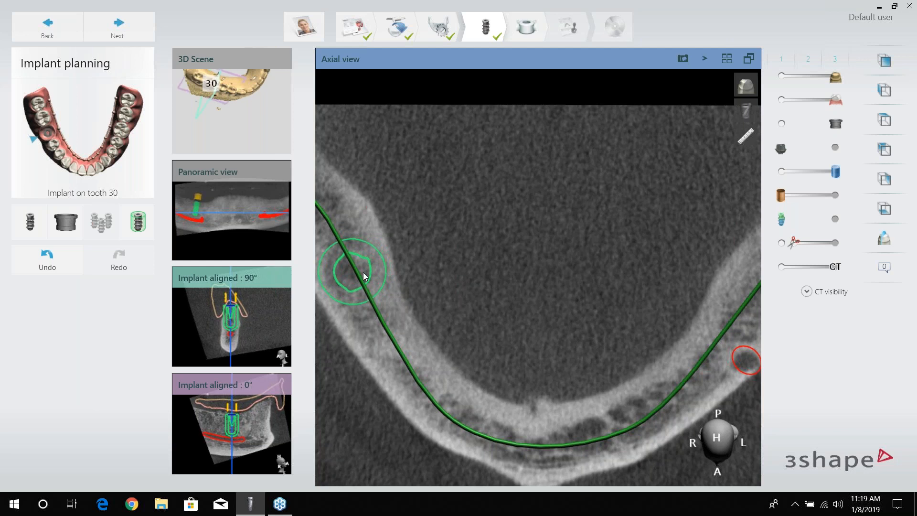
left_click(250, 323)
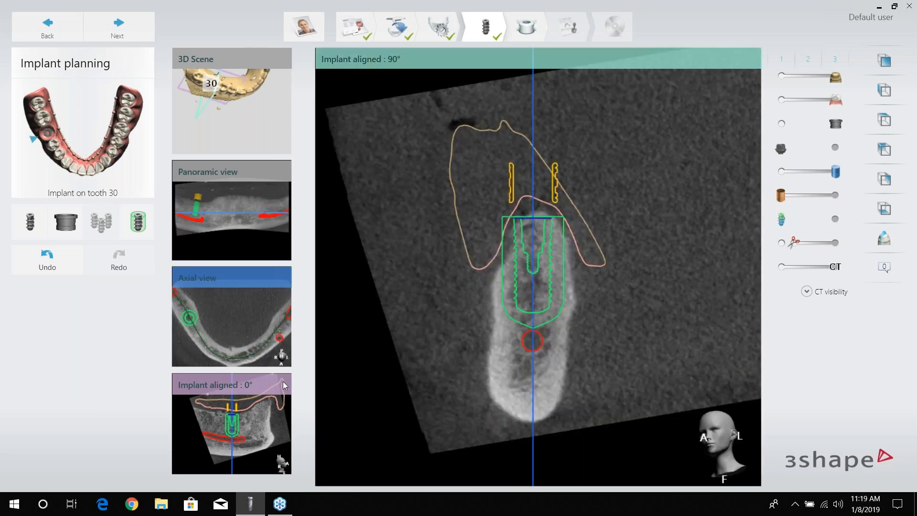
mouse_move(533, 344)
left_click_drag(534, 347, 545, 342)
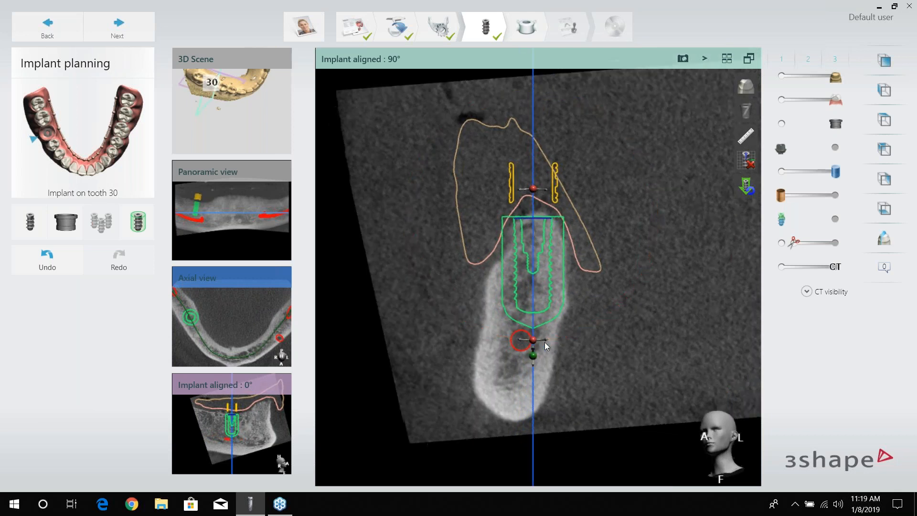
- Hide the tooth scan in the enlarged 3D scene to expose the gum surface and the tooth 30 sleeve
left_click(229, 113)
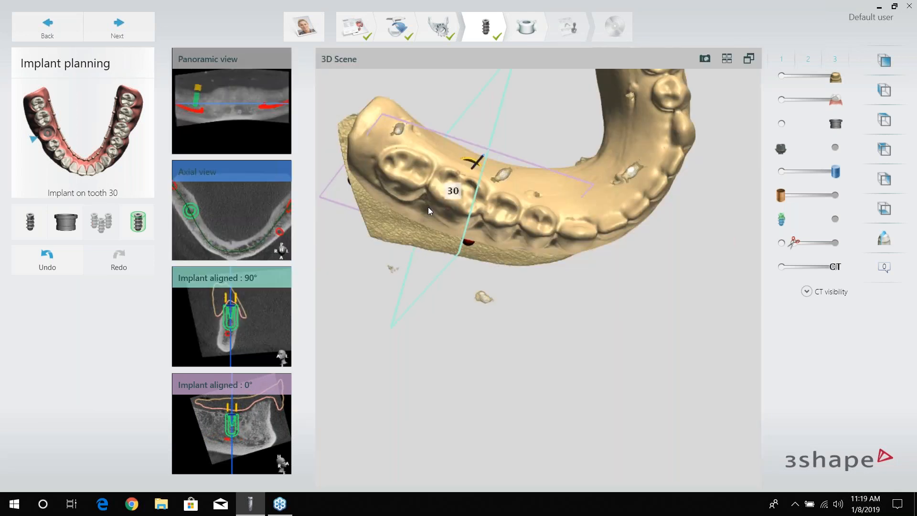
right_click_drag(406, 204, 398, 135)
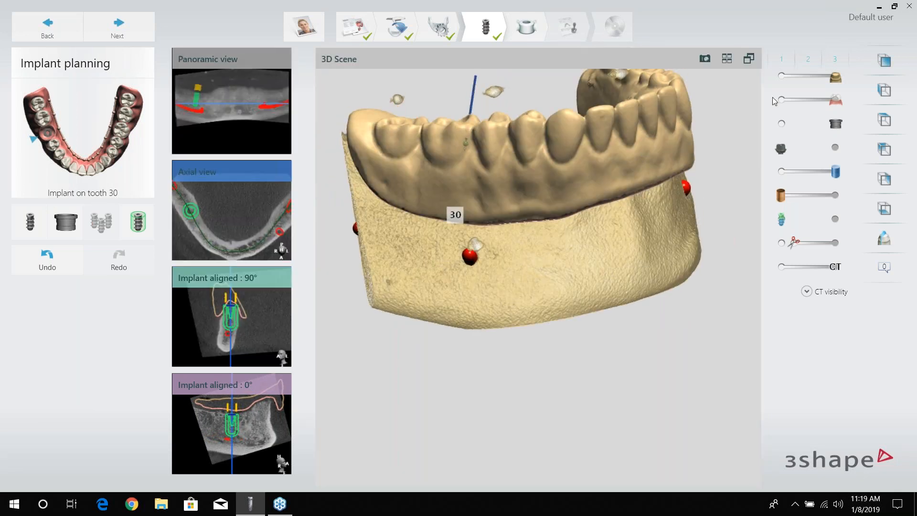
left_click_drag(836, 79, 769, 88)
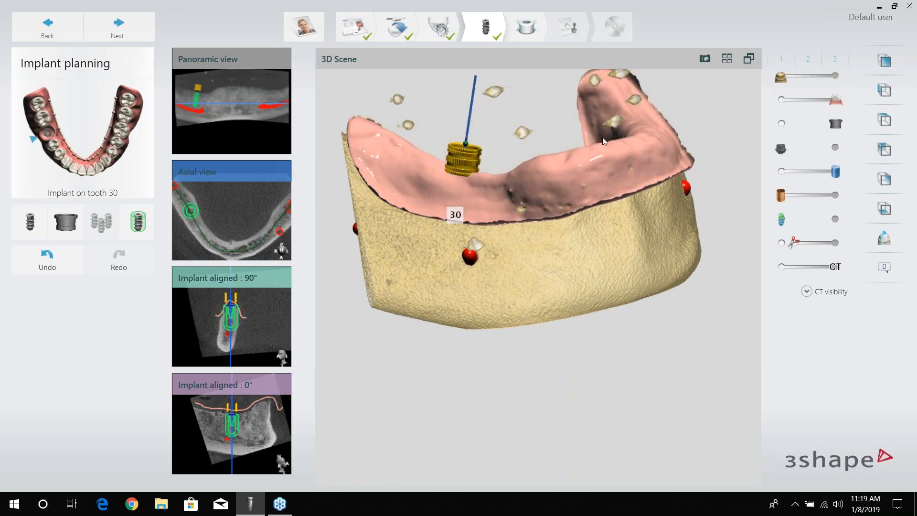
- Raise the guide sleeve at tooth 30 along the implant axis to a 4.00 mm offset and check it from above
middle_click_drag(540, 230, 510, 366)
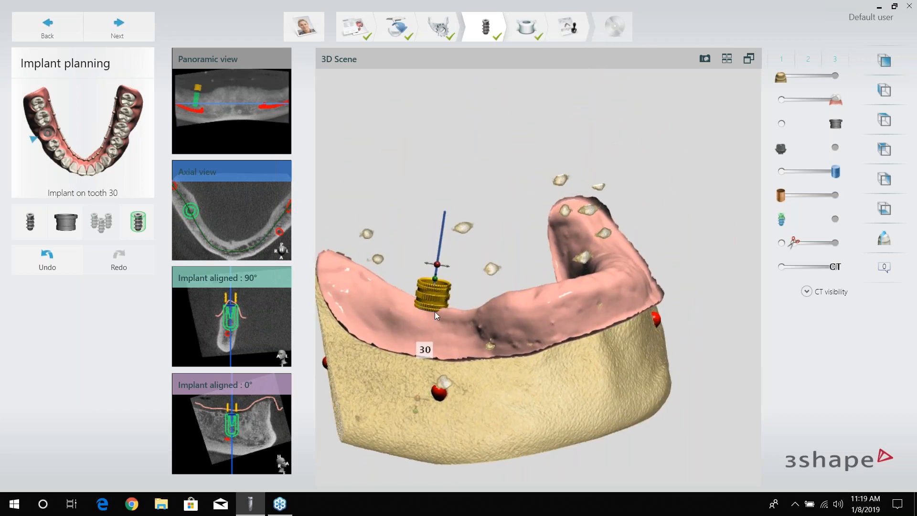
scroll(436, 311, "up", 3)
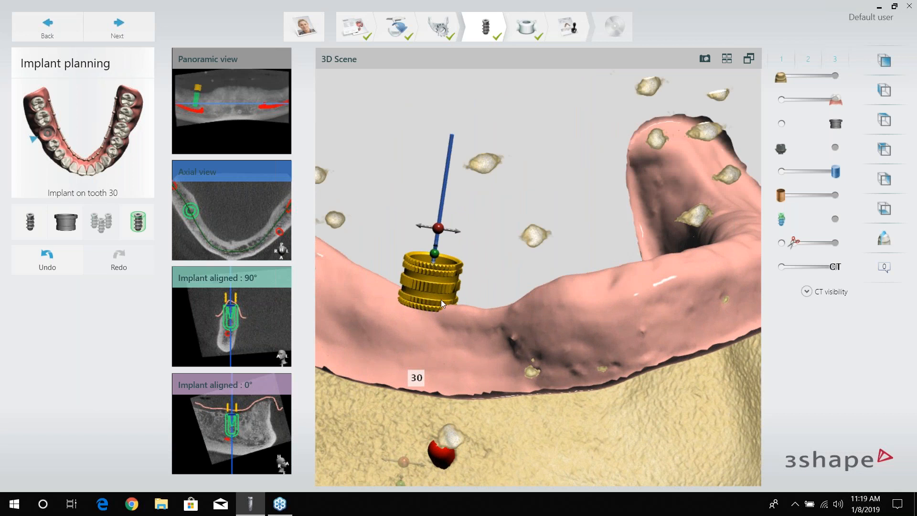
left_click_drag(440, 239, 441, 236)
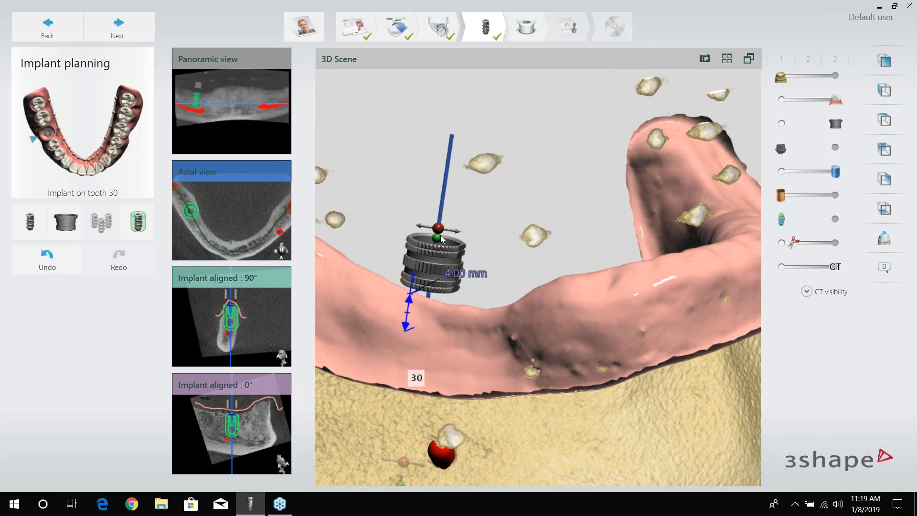
right_click_drag(439, 322, 486, 243)
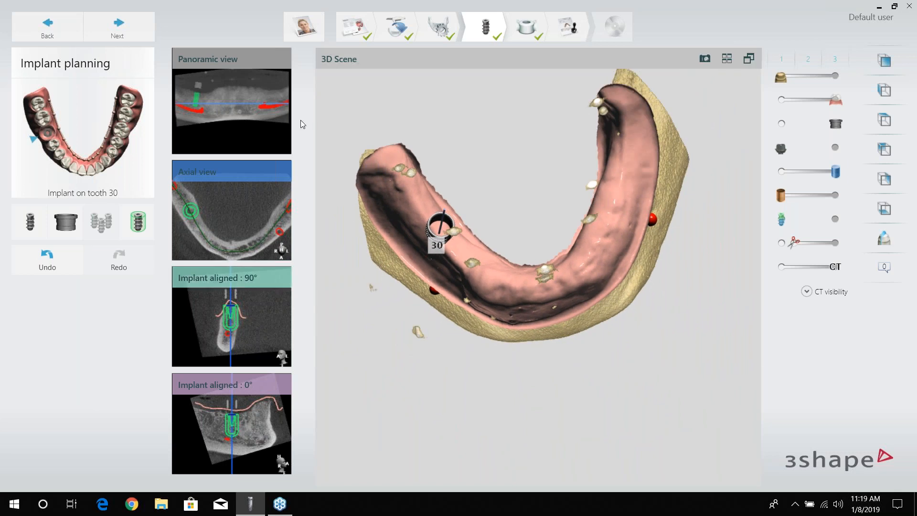
- Choose a Straumann Bone Level Roxolid SLA implant, 4.1 mm in diameter and 12.0 mm long, for tooth 27 in the multi-view layout
left_click(749, 58)
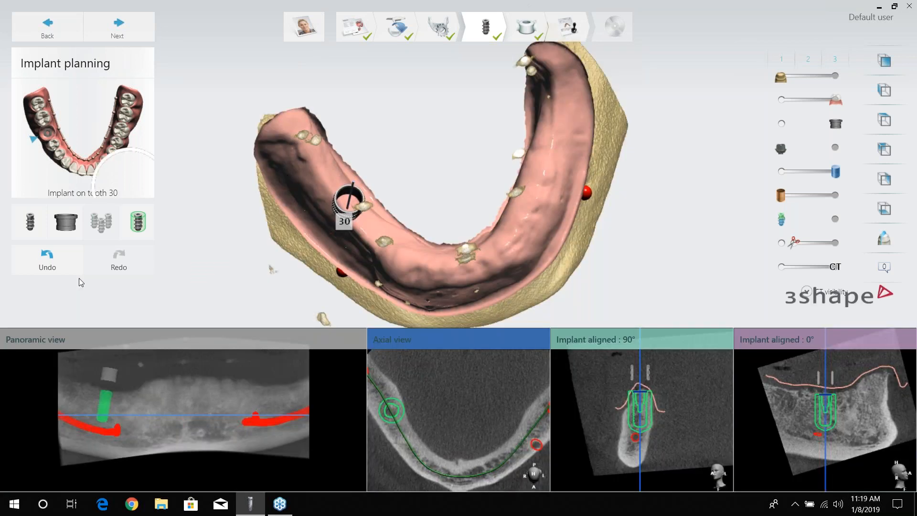
left_click(65, 164)
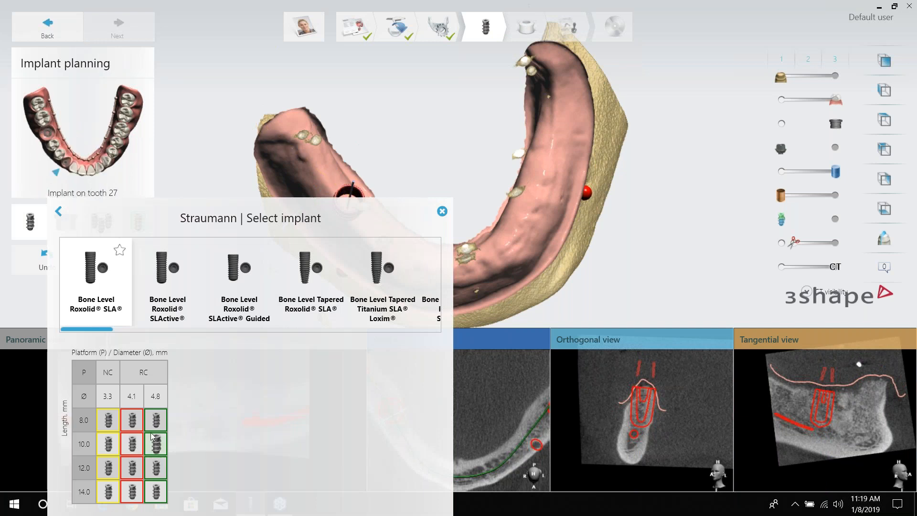
left_click(133, 468)
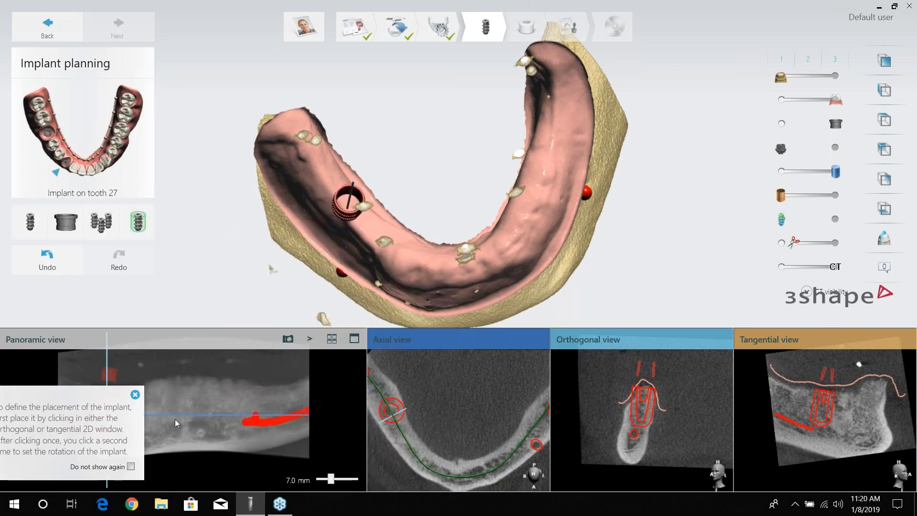
- Locate the tooth 27 site ahead of the nerve end in the panoramic view and place the implant vertically in the orthogonal view
left_click(112, 414)
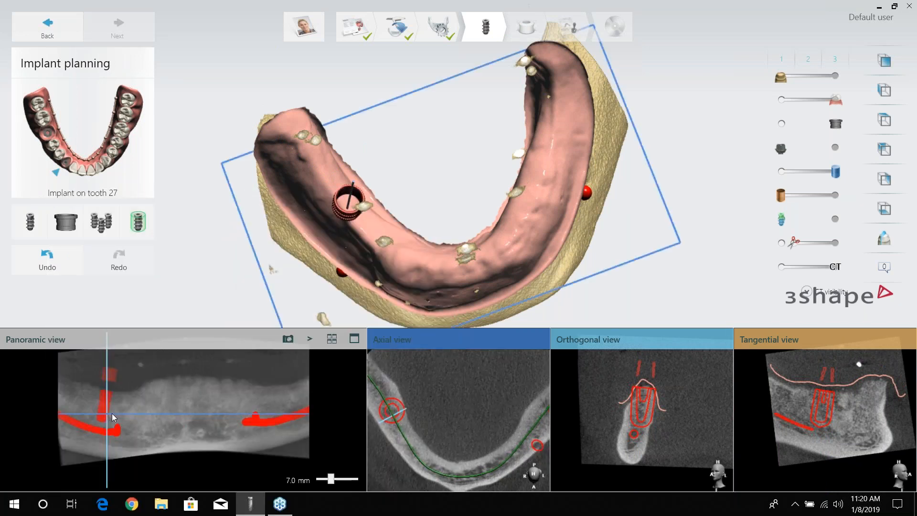
left_click(156, 411)
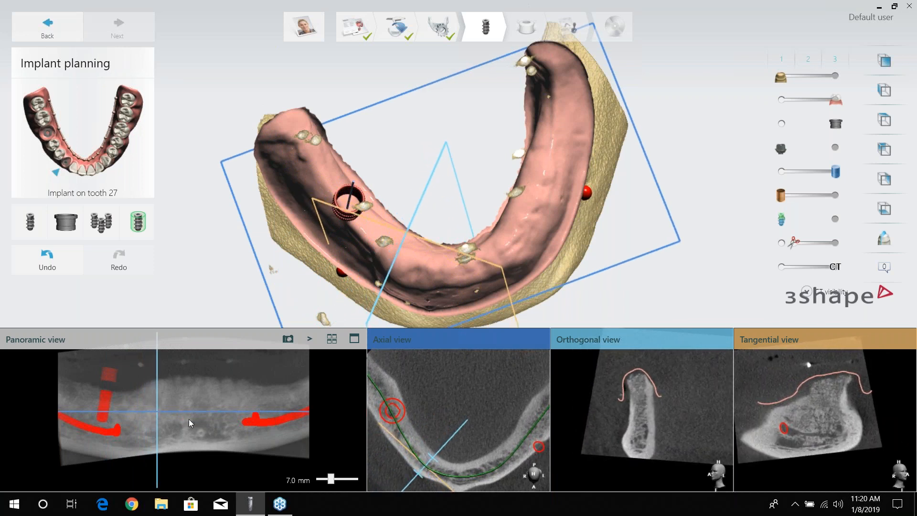
mouse_move(652, 415)
left_mouse_down()
mouse_move(638, 376)
mouse_move(641, 419)
left_mouse_up()
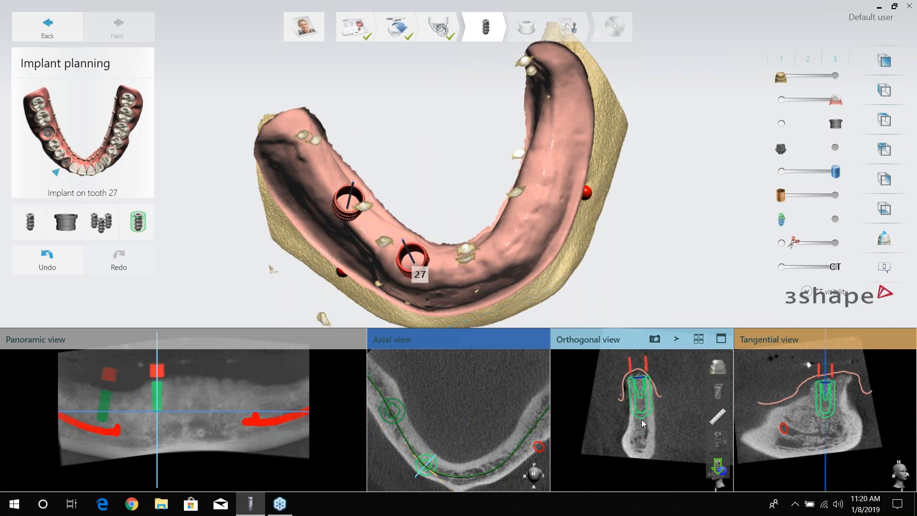
left_click(641, 419)
right_click_drag(423, 257, 454, 139)
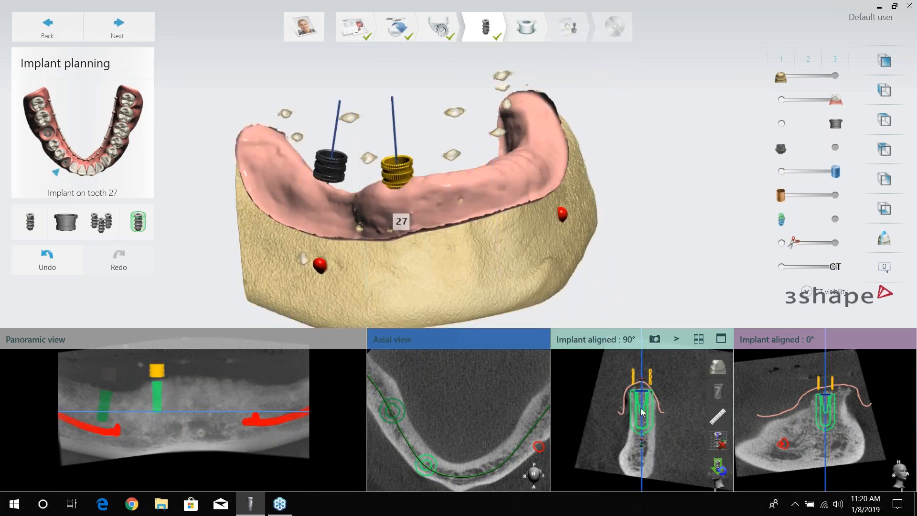
- Centre and tilt the tooth 27 implant within the ridge in the enlarged 90° aligned view, and lengthen it at the apex
left_click(721, 338)
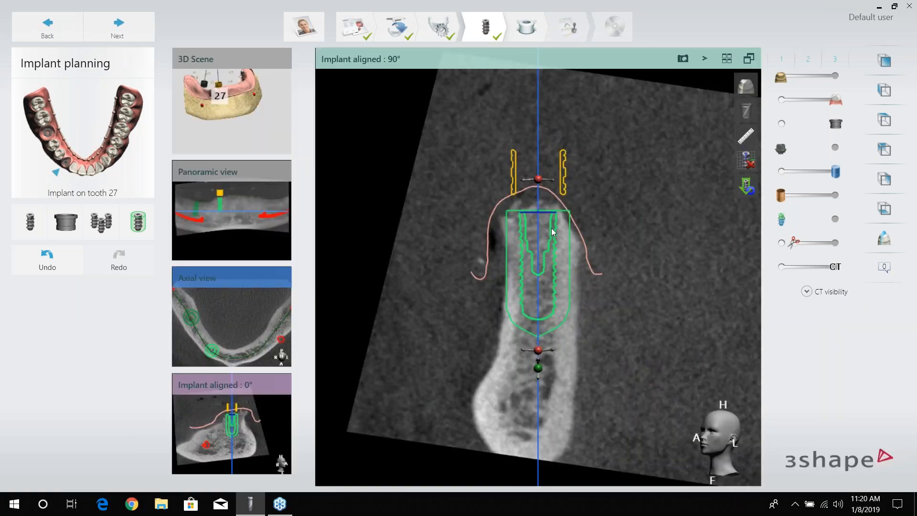
left_click_drag(543, 232, 539, 235)
left_click_drag(540, 354, 548, 354)
left_click_drag(549, 351, 549, 351)
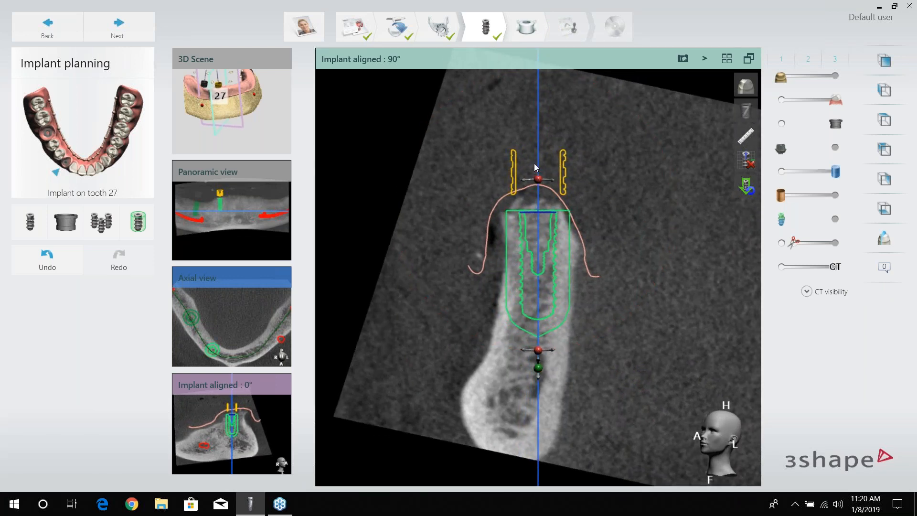
left_click_drag(538, 370, 540, 396)
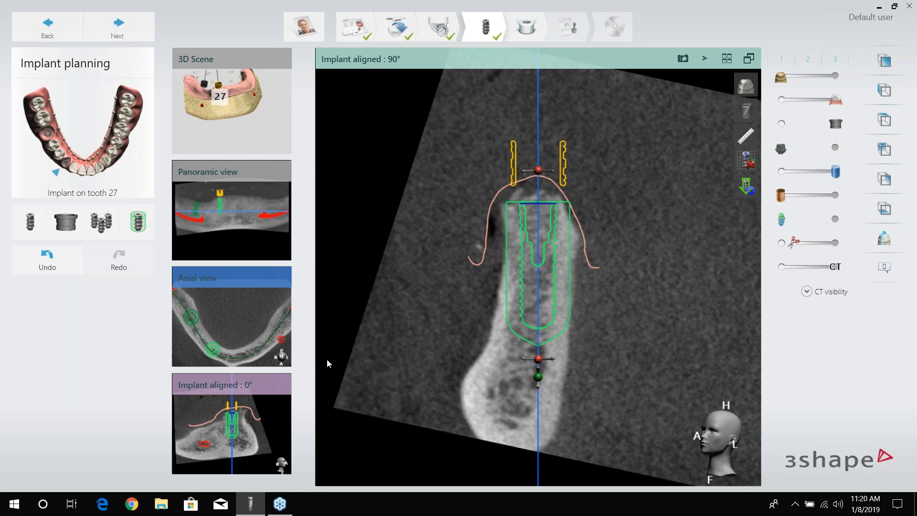
- Fine-tune the tooth 27 implant's tilt in the 0° aligned view and nudge its position slightly in the axial view
left_click(244, 443)
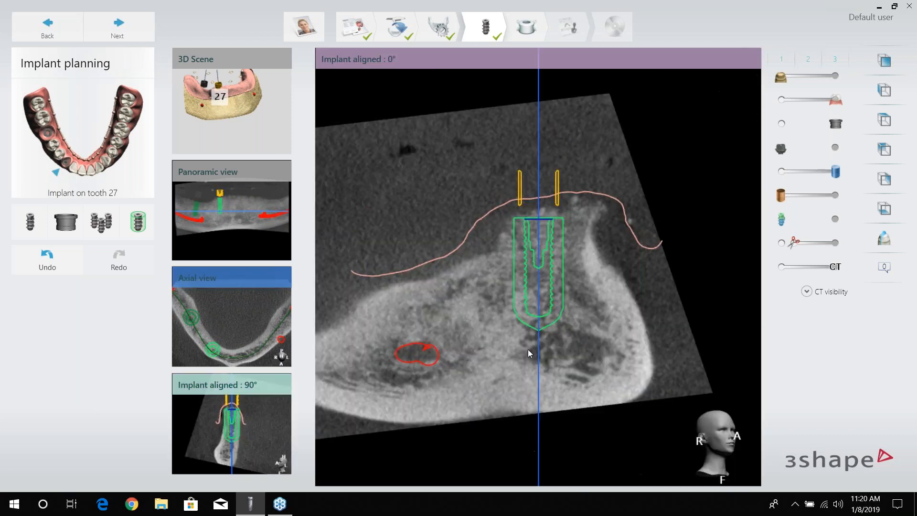
left_click_drag(541, 342, 549, 345)
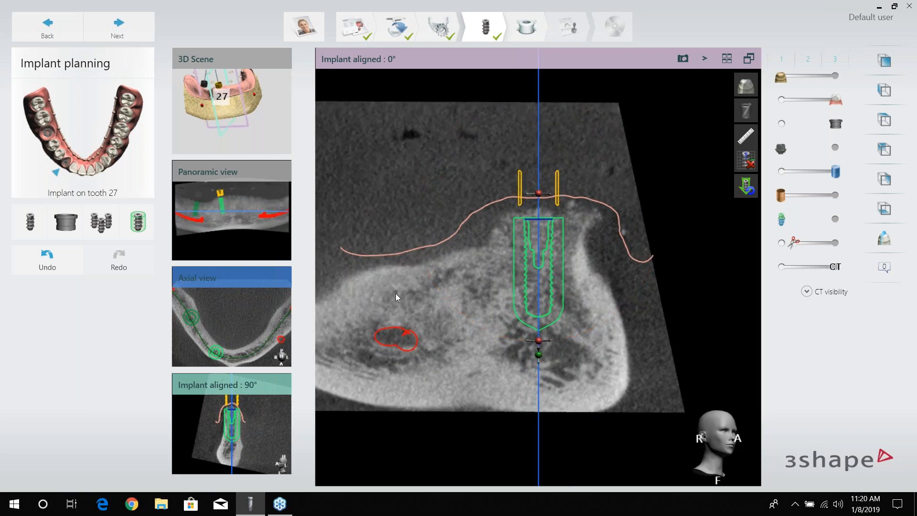
left_click_drag(539, 342, 521, 345)
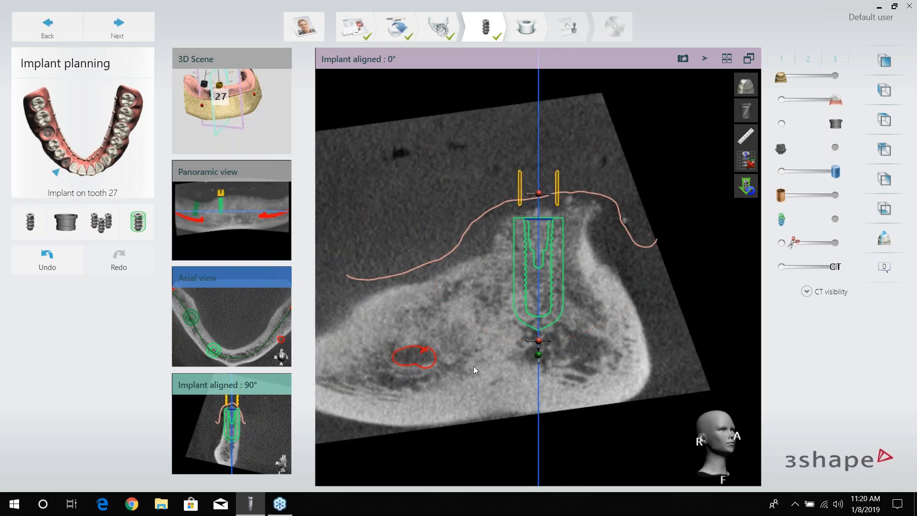
left_click(237, 322)
left_click_drag(465, 415, 463, 415)
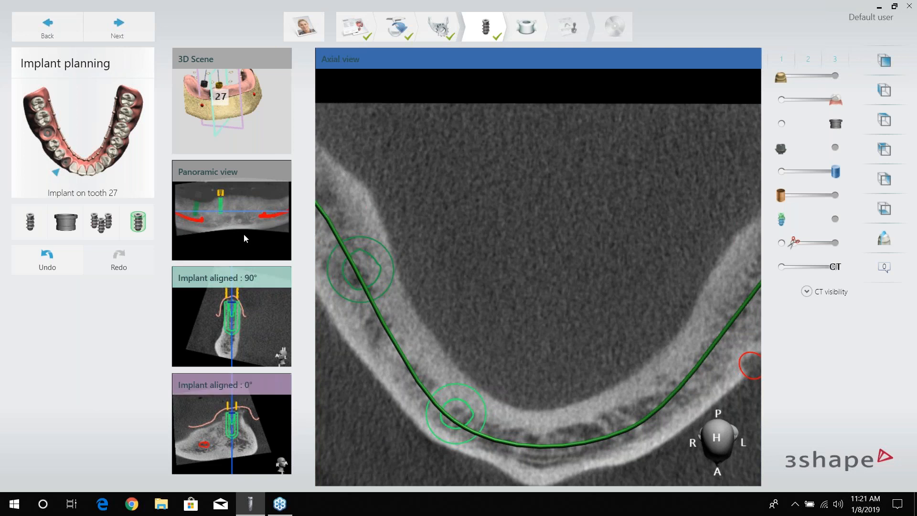
- Check the tooth 27 implant in the panoramic view, and raise its guide sleeve clear of the gum in the 3D scene
left_click(234, 211)
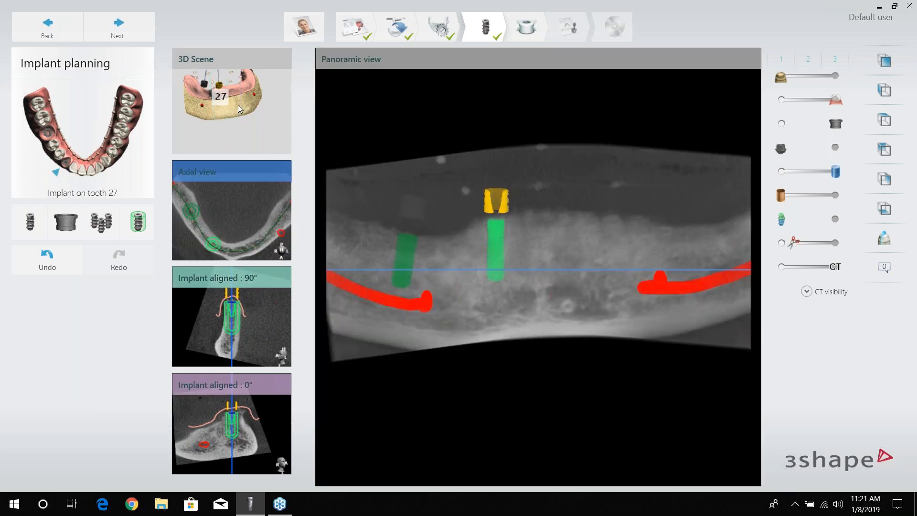
left_click(237, 105)
scroll(489, 195, "up", 5)
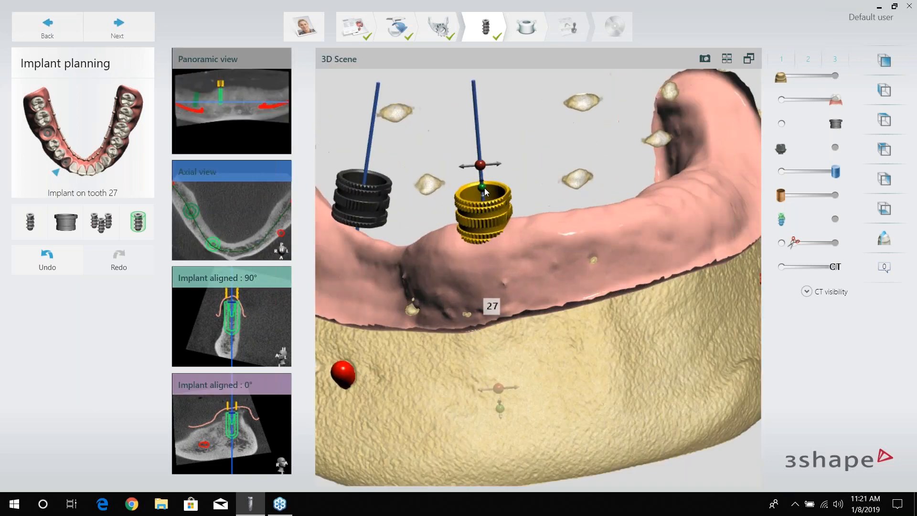
mouse_move(524, 244)
right_mouse_down()
mouse_move(532, 220)
mouse_move(529, 233)
right_mouse_up()
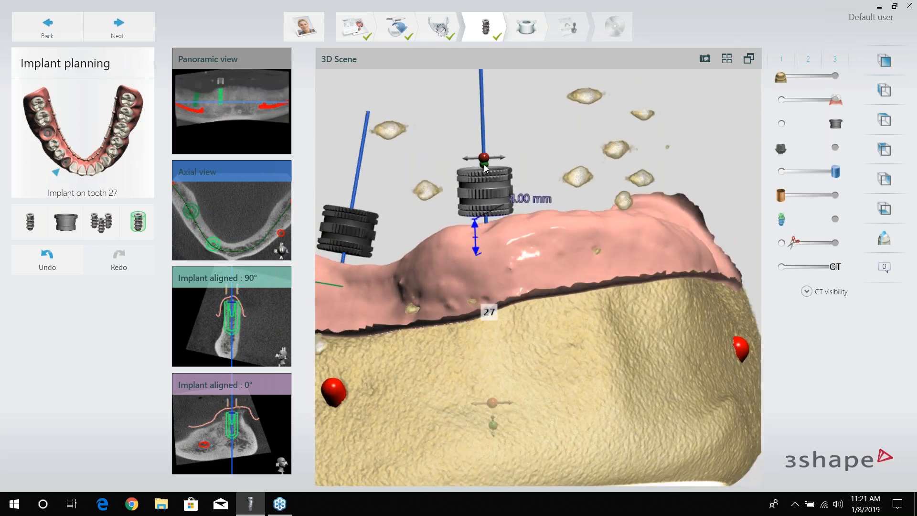
- Choose a Straumann Bone Level Roxolid SLA implant, 4.1 mm in diameter and 14.0 mm long, for tooth 22, and suppress the placement hint
left_click(748, 58)
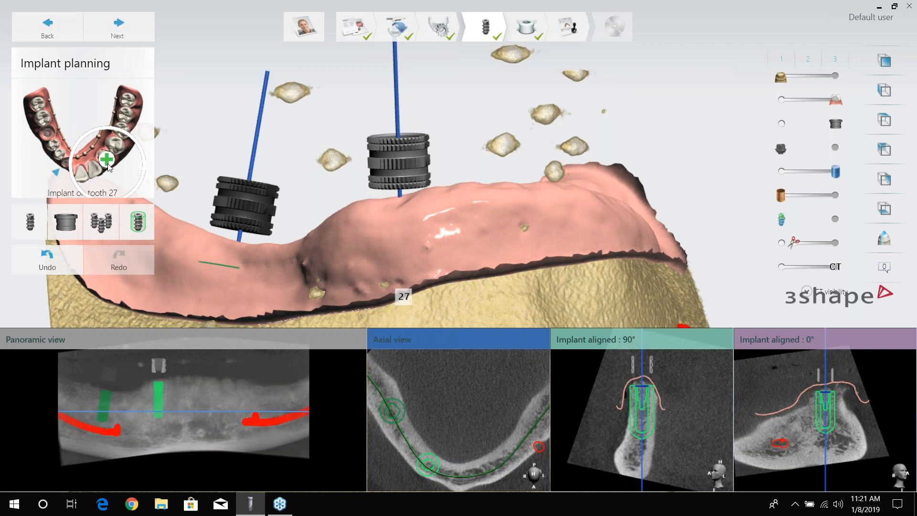
left_click(52, 233)
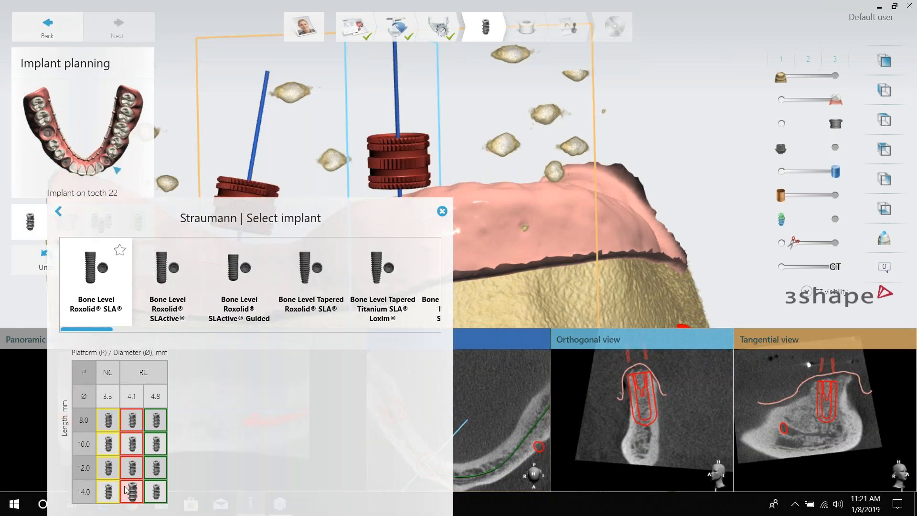
left_click(133, 489)
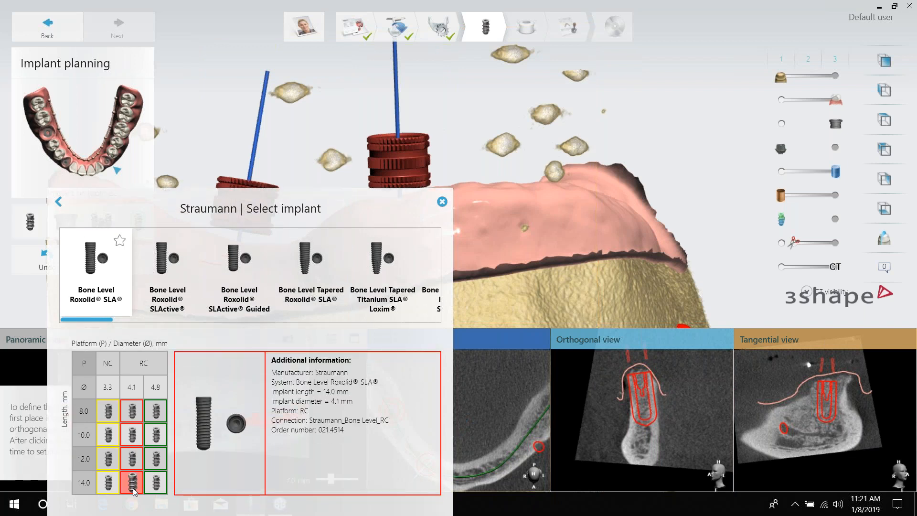
double_click(133, 489)
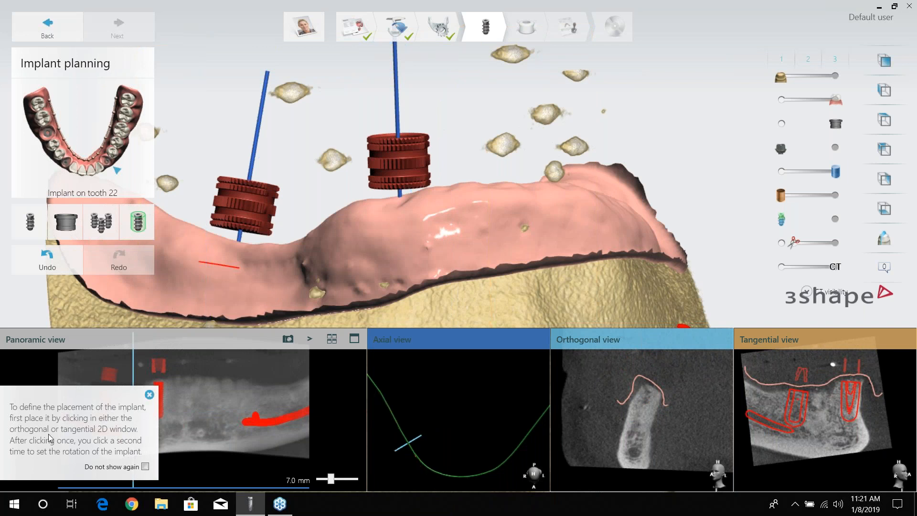
left_click(145, 467)
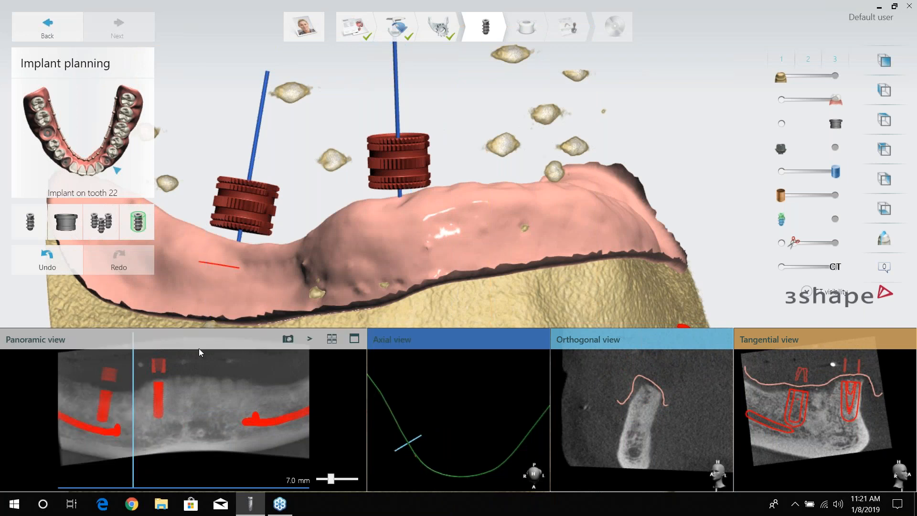
left_click(26, 225)
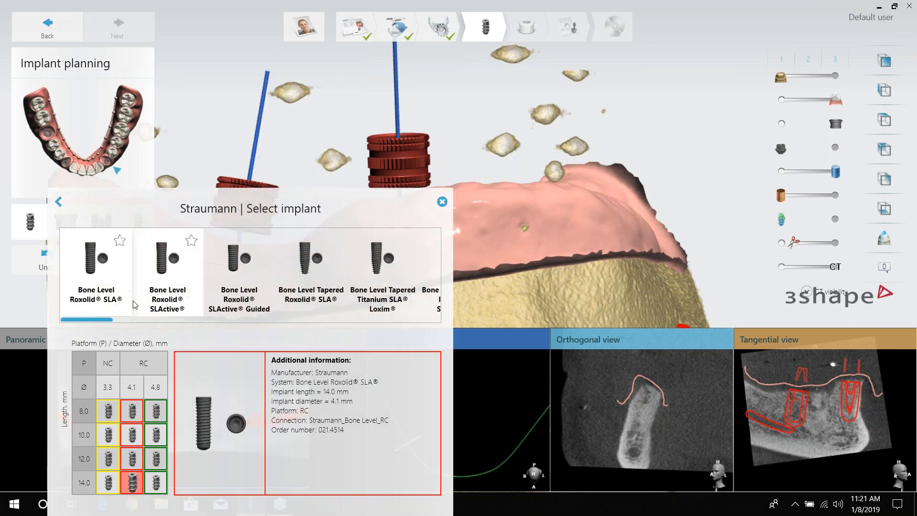
left_click(132, 485)
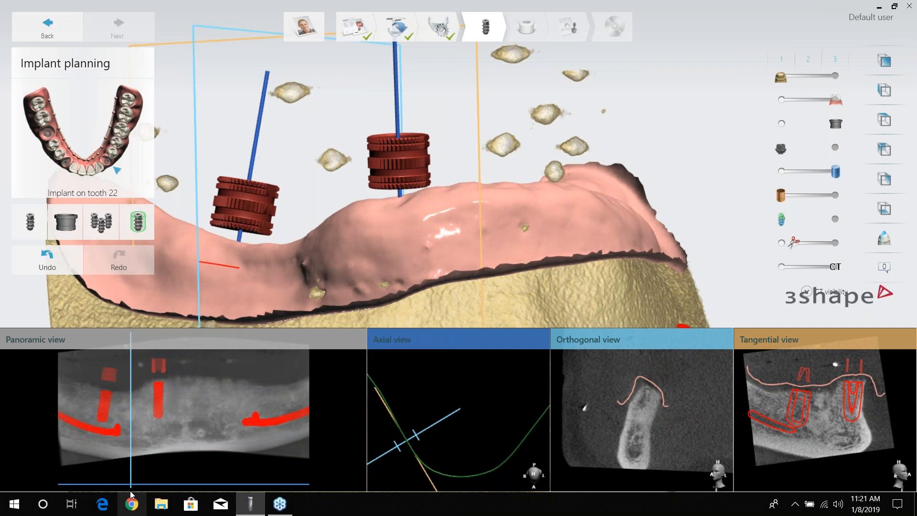
- Locate the tooth 22 site ahead of the opposite nerve in the panoramic view and place the implant along the ridge in the orthogonal view
left_click(221, 397)
left_click_drag(228, 395, 227, 395)
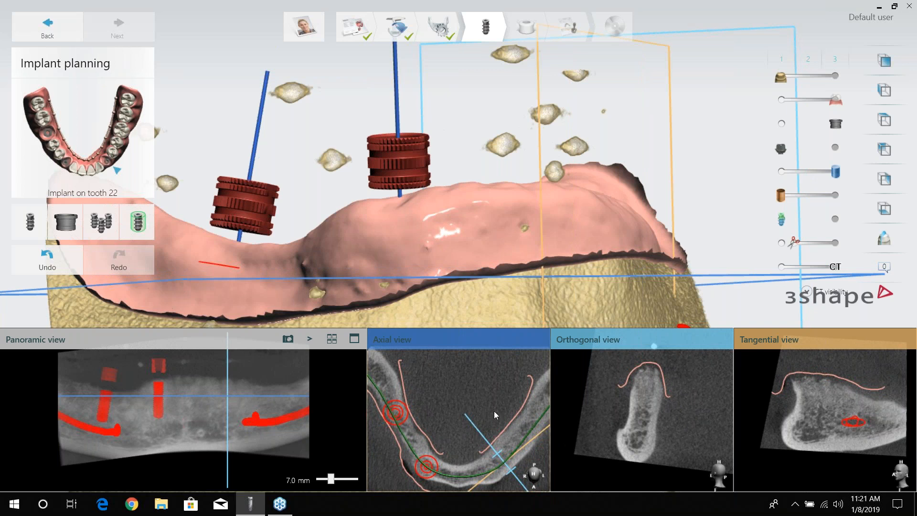
left_click(649, 370)
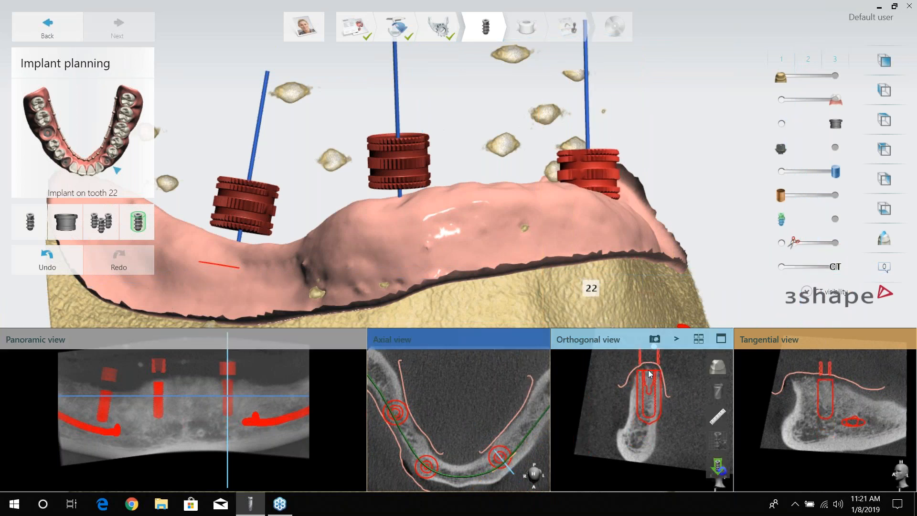
left_click(640, 426)
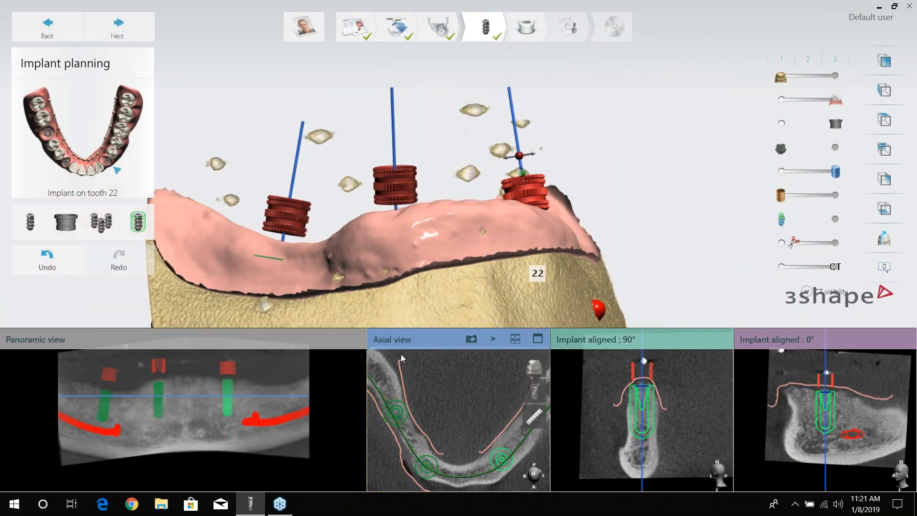
scroll(647, 434, "up", 3)
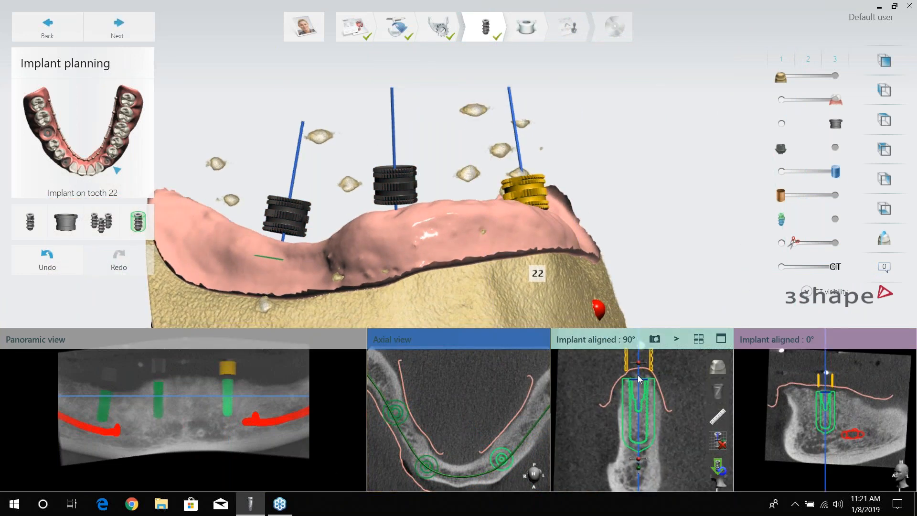
- Fine-tune the tooth 22 implant's position and tilt within the ridge in the enlarged 90° aligned view
middle_click_drag(646, 430, 647, 385)
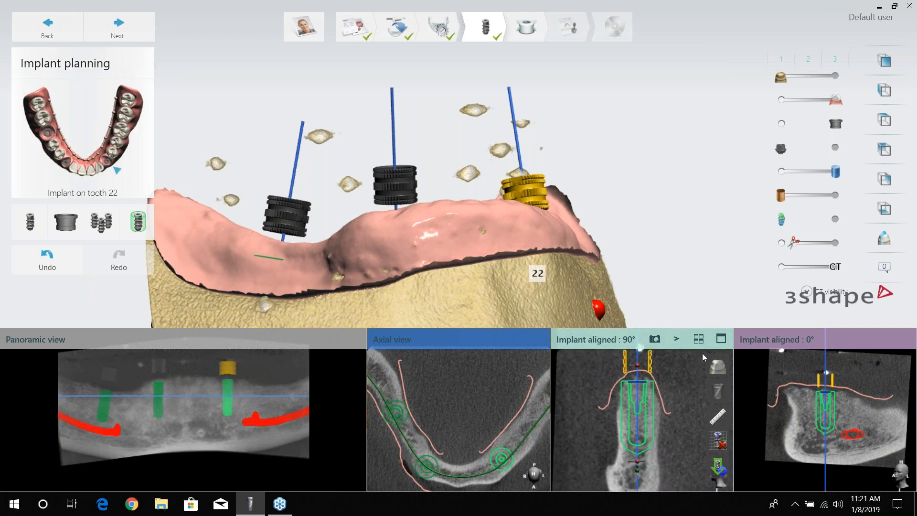
left_click(720, 339)
left_click_drag(509, 229, 516, 229)
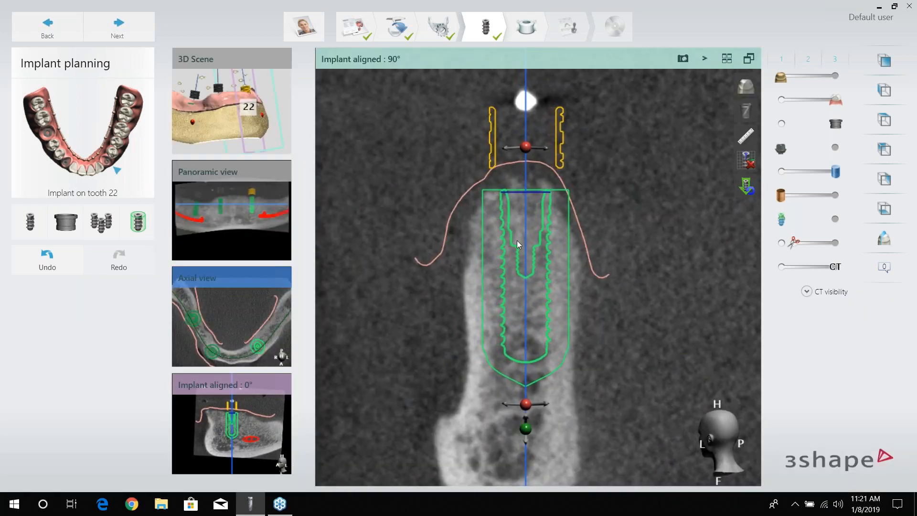
left_click_drag(530, 425, 527, 435)
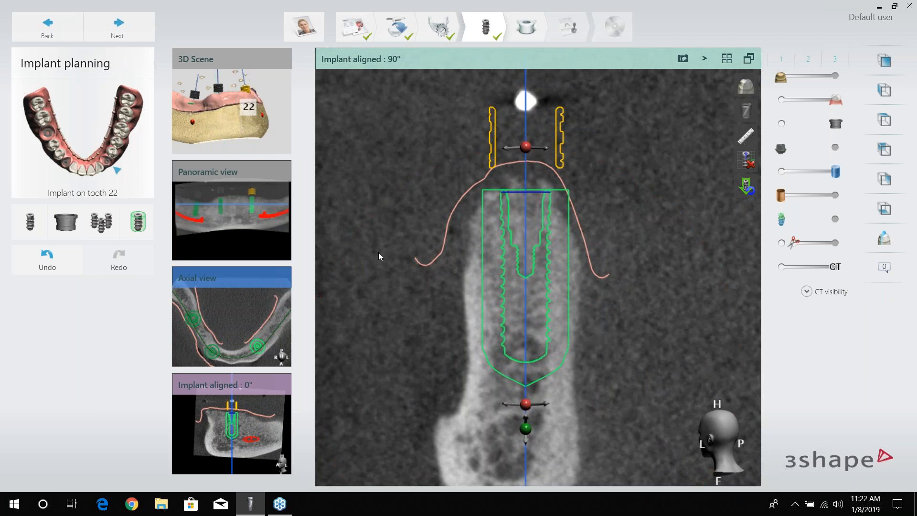
left_click(222, 419)
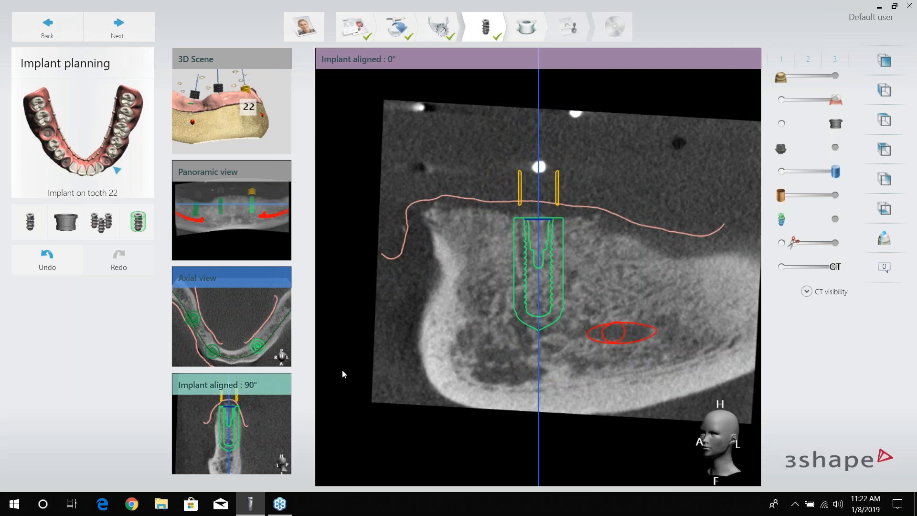
left_click(237, 391)
left_click_drag(525, 409, 527, 406)
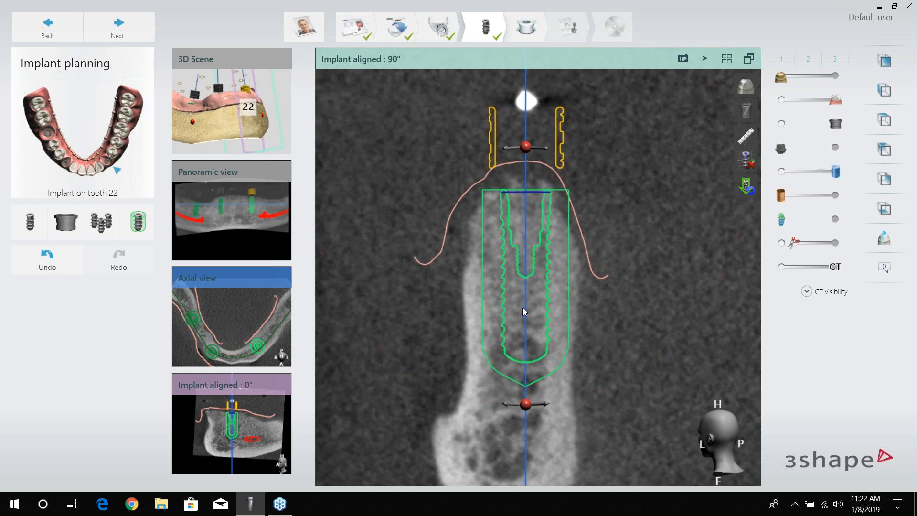
left_click_drag(525, 310, 520, 308)
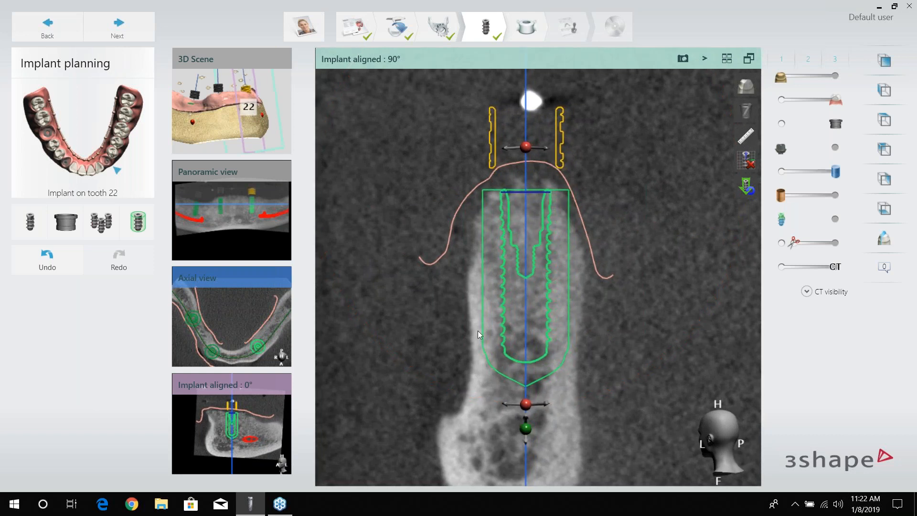
- Nudge the tooth 22 implant in the axial view and adjust its tilt in the 0° aligned view
left_click(242, 337)
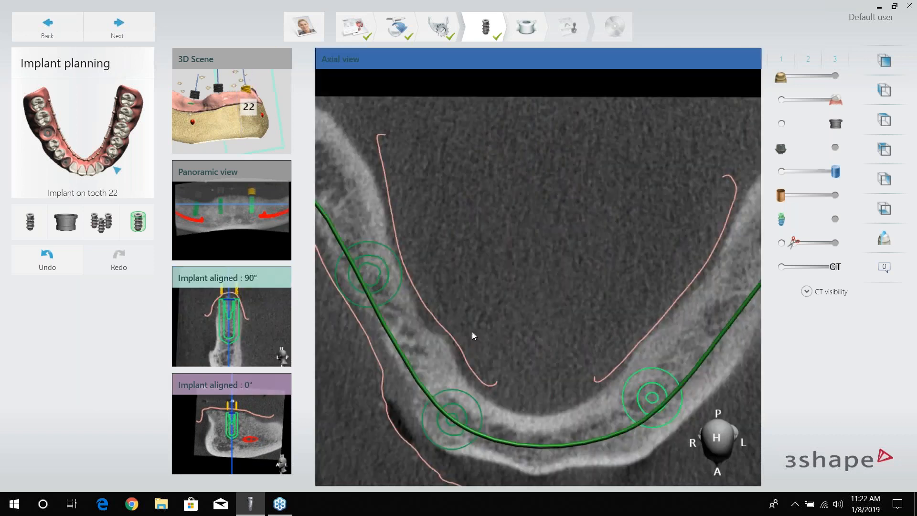
left_click_drag(659, 403, 660, 406)
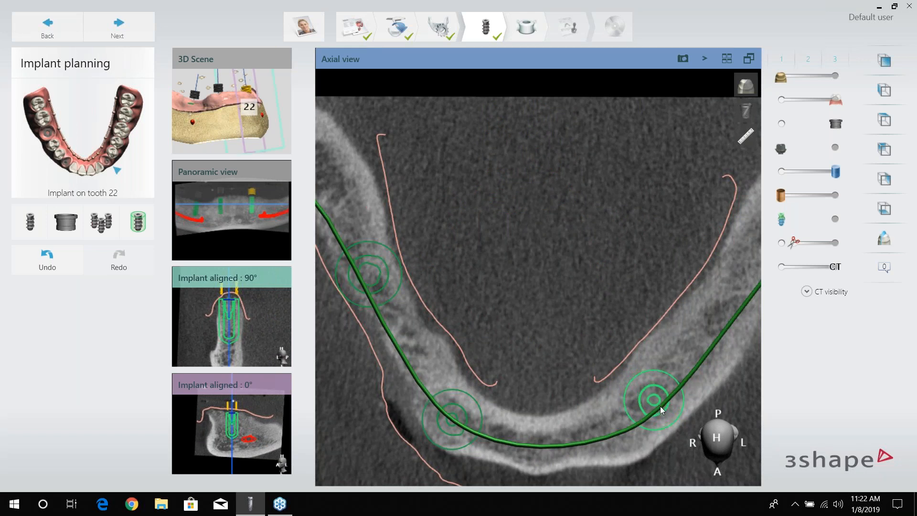
left_click(246, 435)
mouse_move(541, 342)
mouse_move(542, 344)
left_mouse_down()
mouse_move(534, 343)
mouse_move(545, 343)
left_mouse_up()
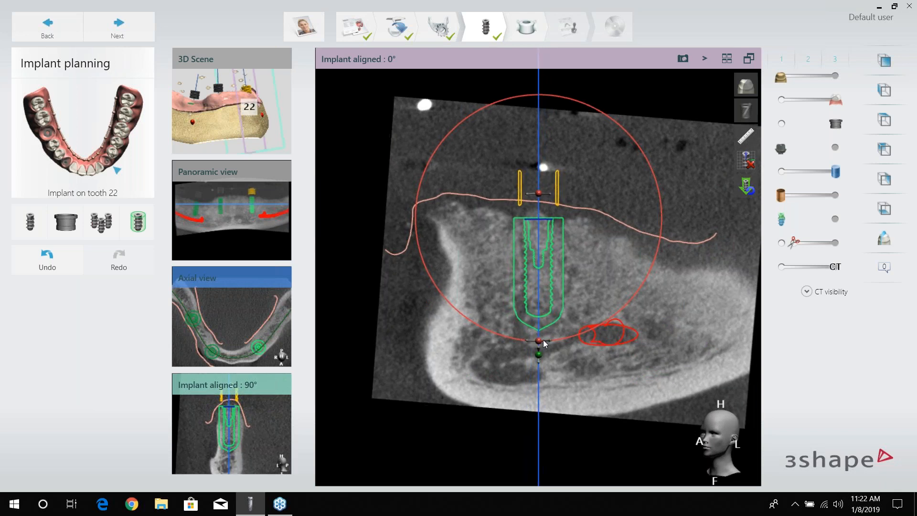
left_click_drag(541, 341, 544, 341)
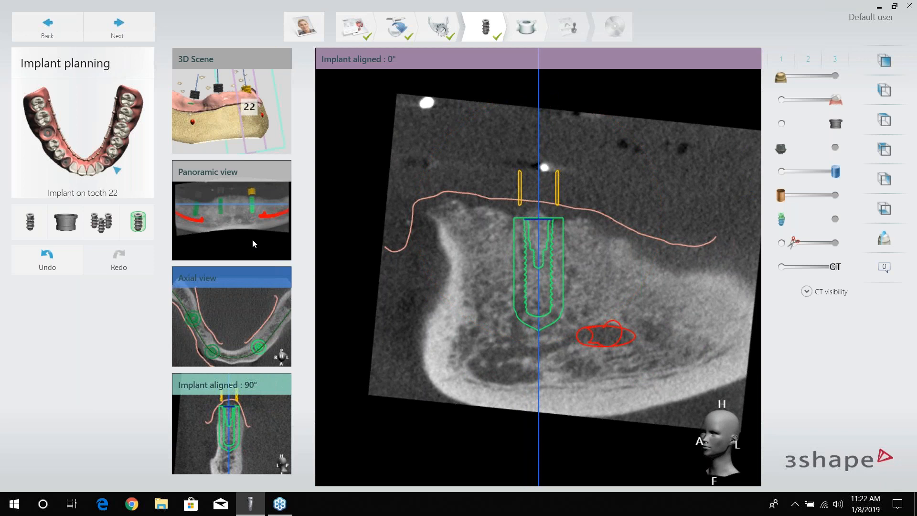
- Raise the tooth 22 guide sleeve clear of the gum in the 3D scene, viewing the jaw from the front
left_click(263, 130)
right_click_drag(706, 245, 635, 330)
left_click_drag(609, 212, 608, 199)
right_click_drag(609, 240, 545, 331)
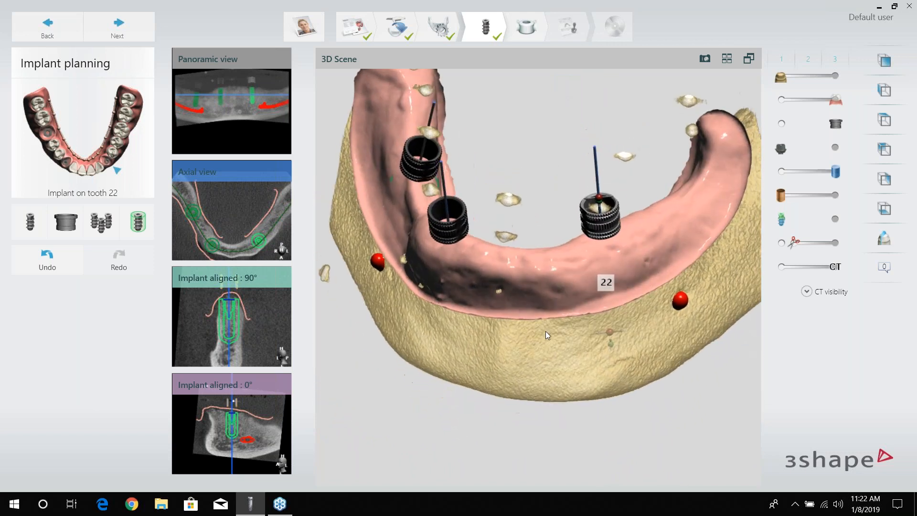
- Choose a Straumann Bone Level Roxolid SLA implant, 4.8 mm in diameter and 14.0 mm long, for tooth 19
left_click(30, 222)
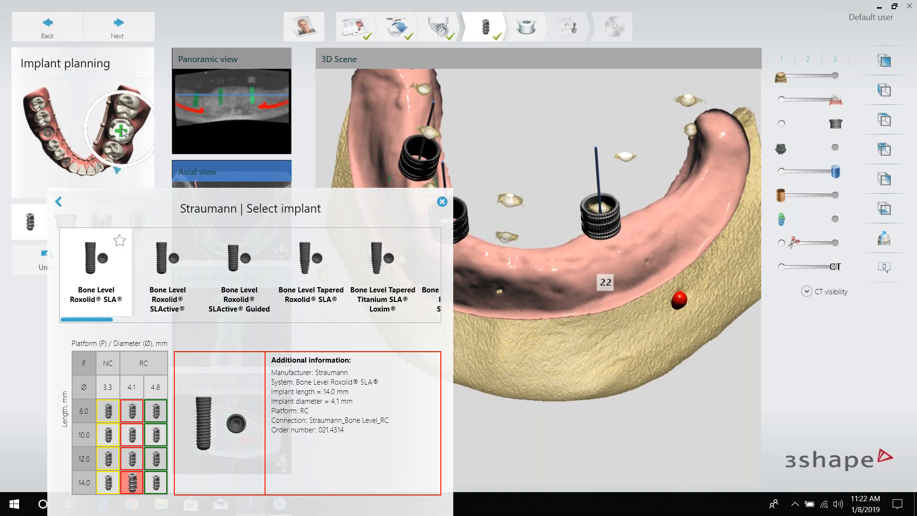
left_click(124, 140)
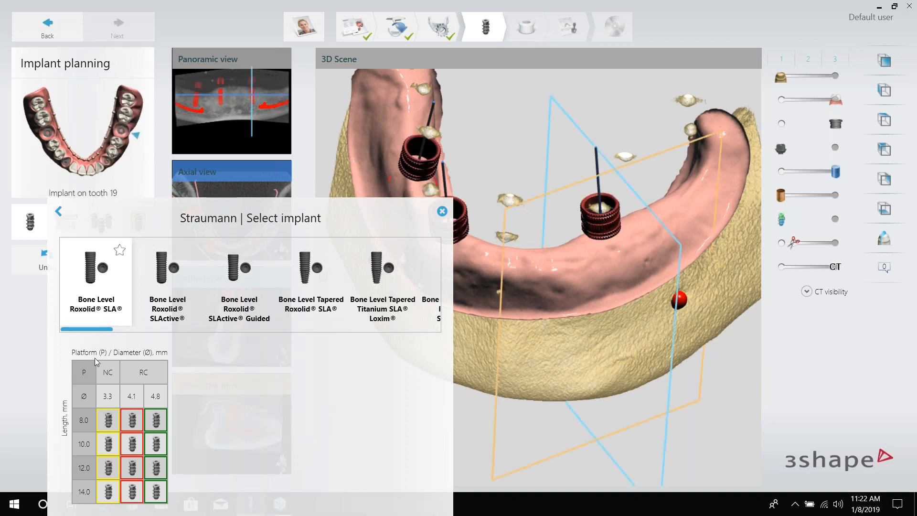
left_click(156, 490)
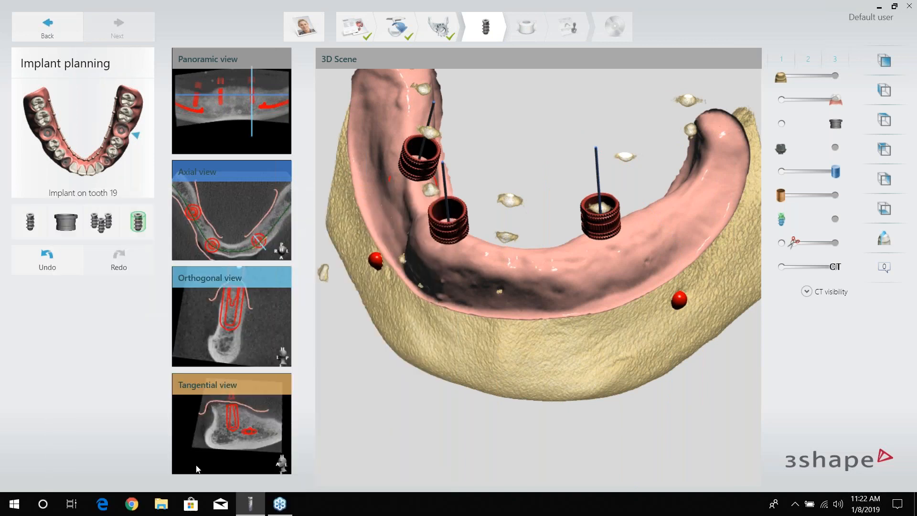
- Locate the tooth 19 site above the nerve in the panoramic view and place the implant along the ridge's slant in the orthogonal view
left_click(240, 123)
left_click_drag(614, 242, 709, 249)
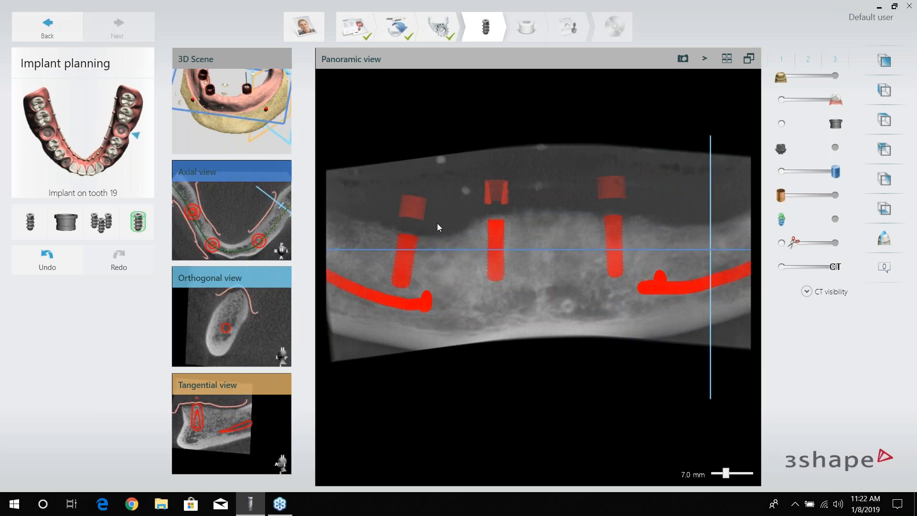
left_click(235, 285)
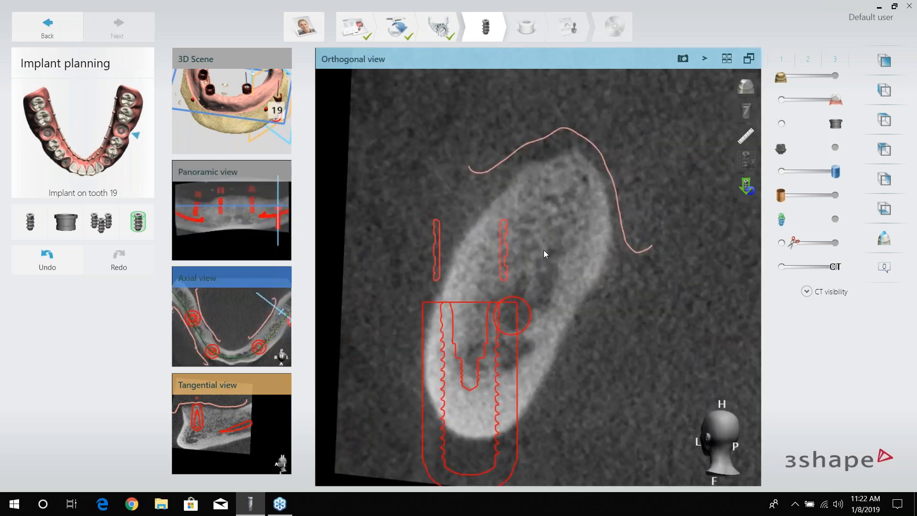
left_click_drag(578, 193, 494, 343)
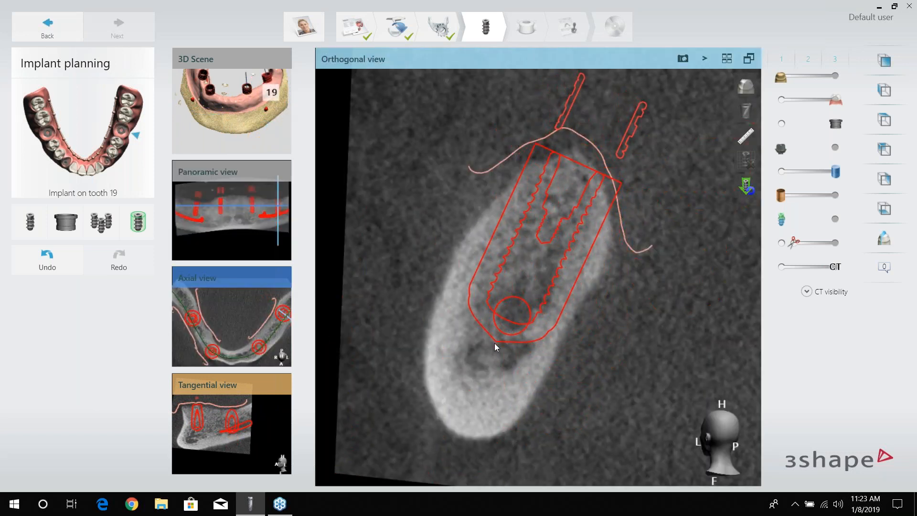
double_click(494, 343)
- Shorten the tooth 19 implant to 8.00 mm and fine-tune its position above the nerve in the 90° aligned view
left_click_drag(513, 233, 517, 234)
left_click_drag(526, 429, 528, 333)
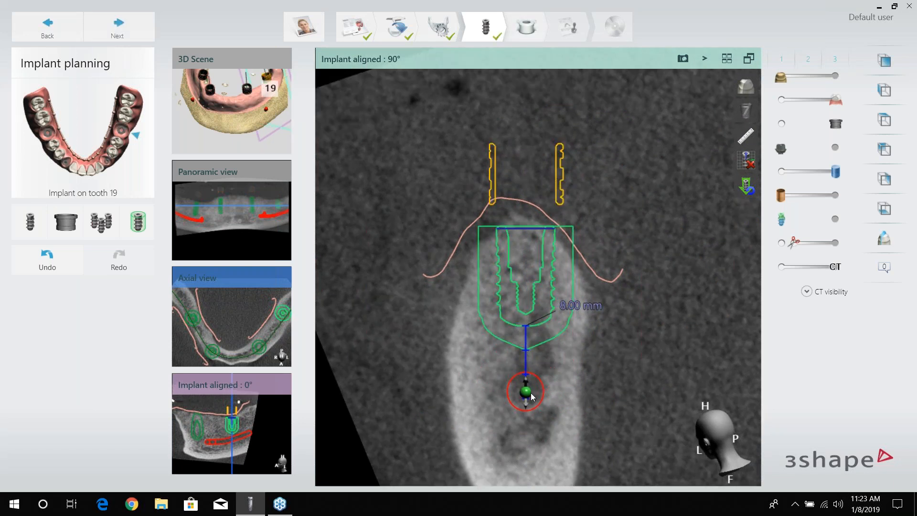
left_click_drag(527, 401, 524, 382)
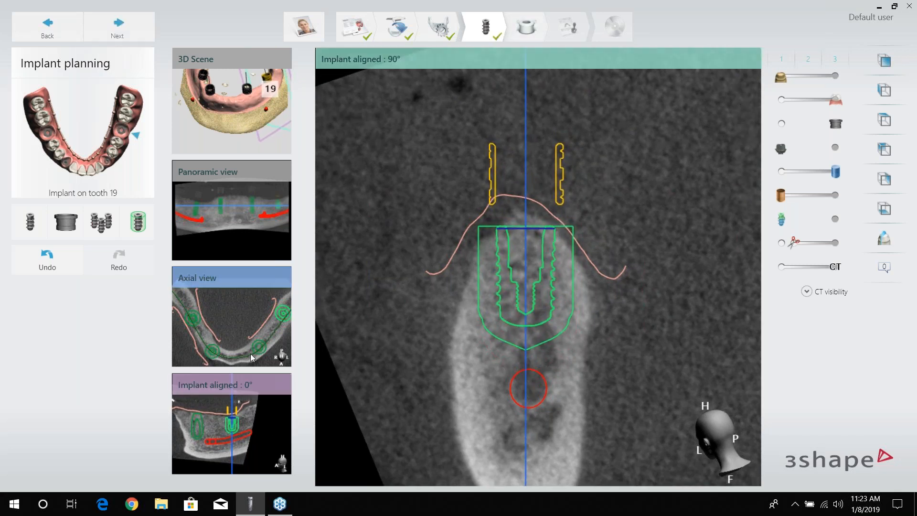
- Fine-tune the tooth 19 implant's tilt in the 0° aligned view and in the 90° aligned view
left_click(247, 425)
mouse_move(539, 324)
left_click_drag(540, 320, 532, 322)
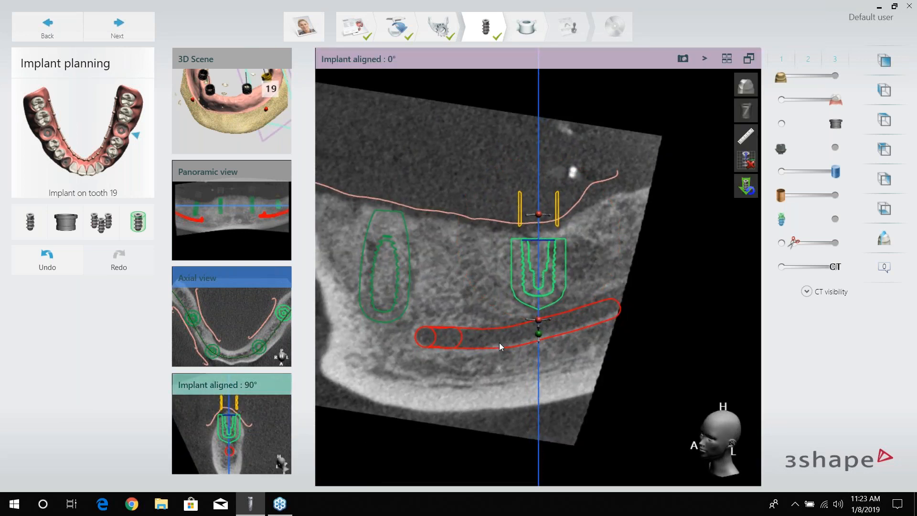
left_click(232, 422)
mouse_move(527, 374)
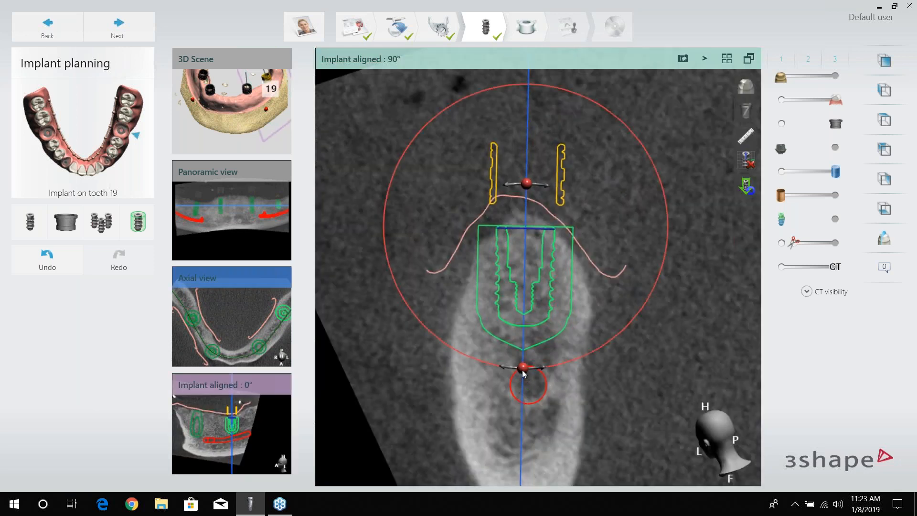
left_click_drag(525, 372, 531, 375)
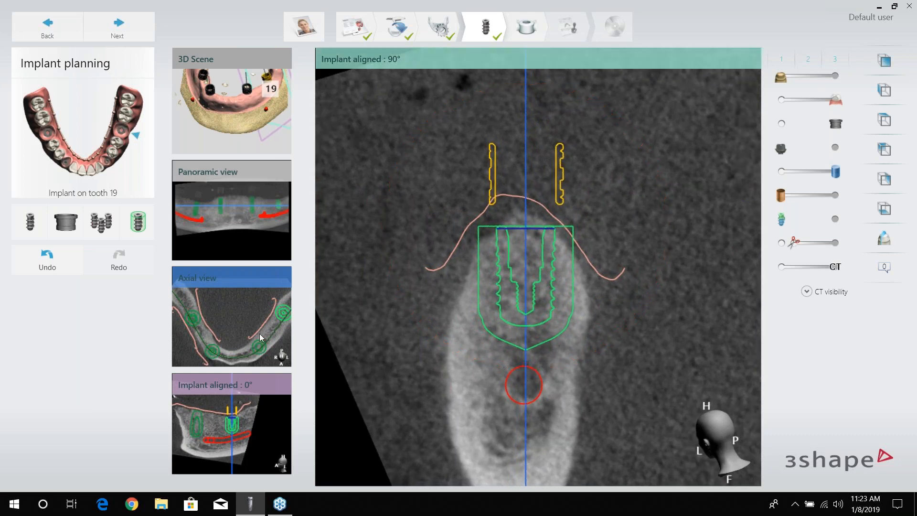
- Raise the tooth 19 guide sleeve in the 3D scene and compare all four sleeves from the front
left_click(259, 125)
left_click(662, 175)
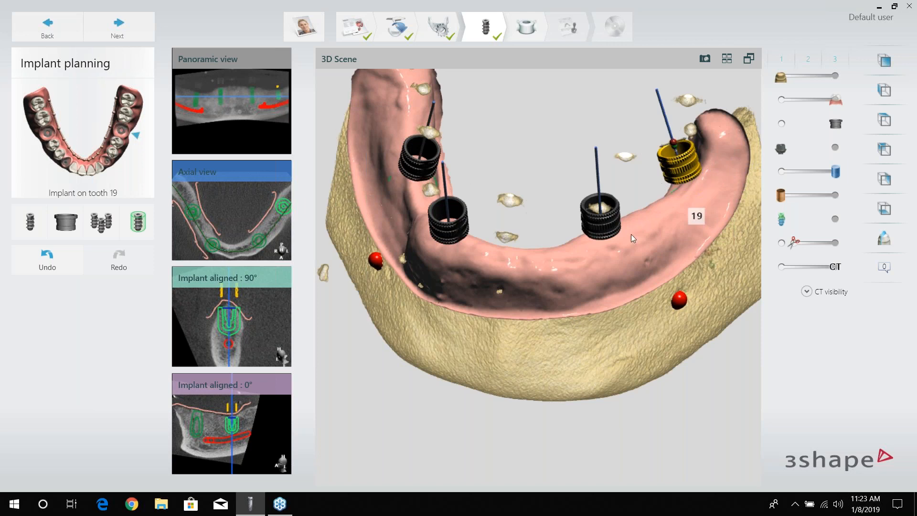
scroll(592, 295, "down", 2)
right_click_drag(605, 267, 477, 216)
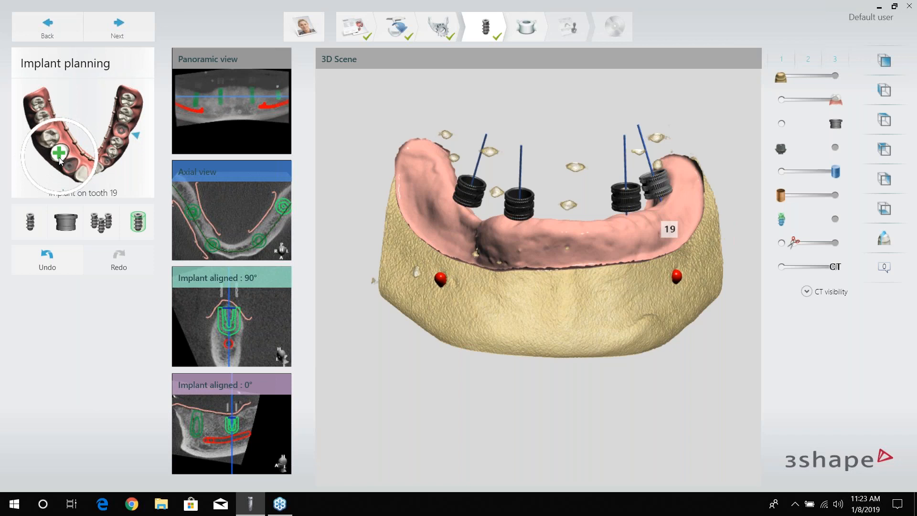
- Choose a Straumann anchor pin, 1.3 mm in diameter and 28.0 mm long, for tooth 28
left_click(38, 234)
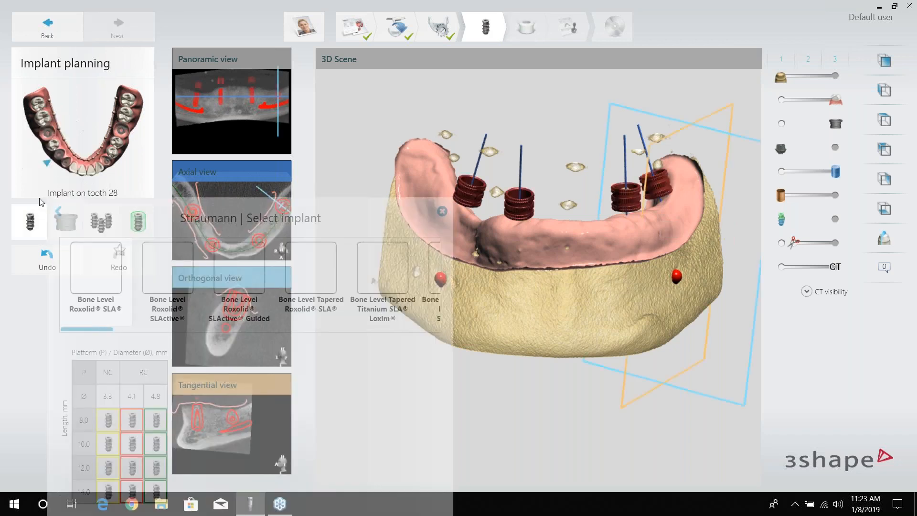
left_click_drag(93, 331, 433, 324)
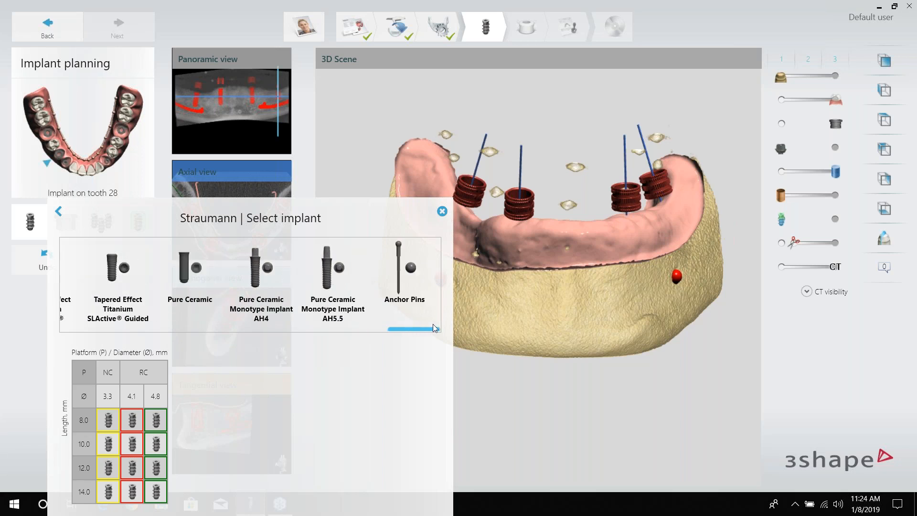
left_click(409, 264)
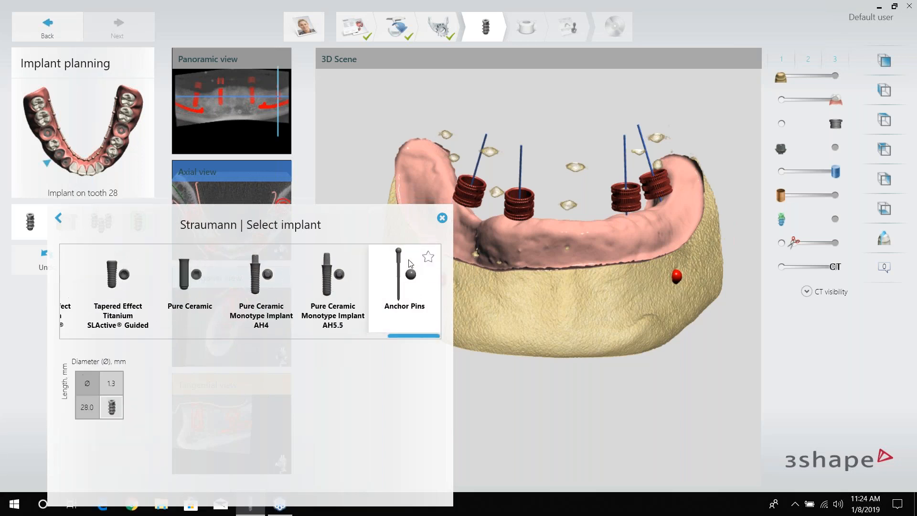
left_click(111, 407)
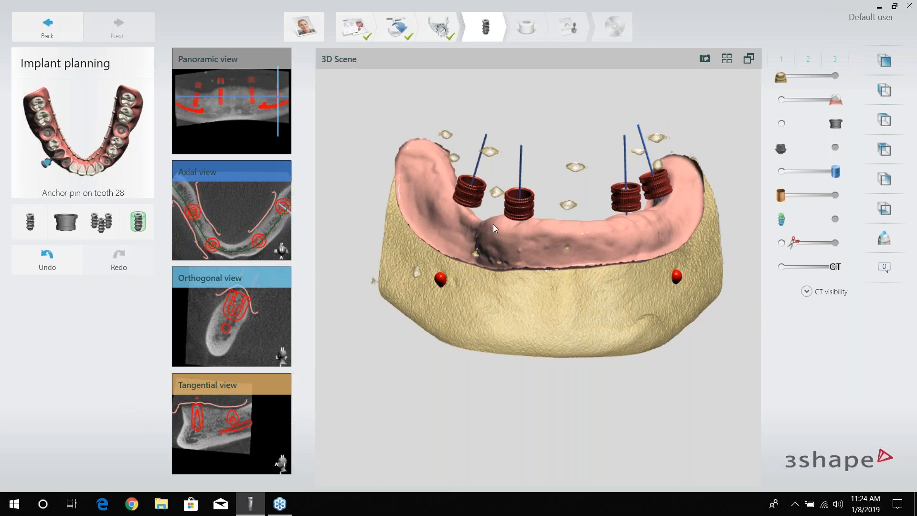
- Locate the site between the tooth 30 and 27 implants in the panoramic view and place the anchor pin angled down into the ridge in the orthogonal view
left_click(228, 284)
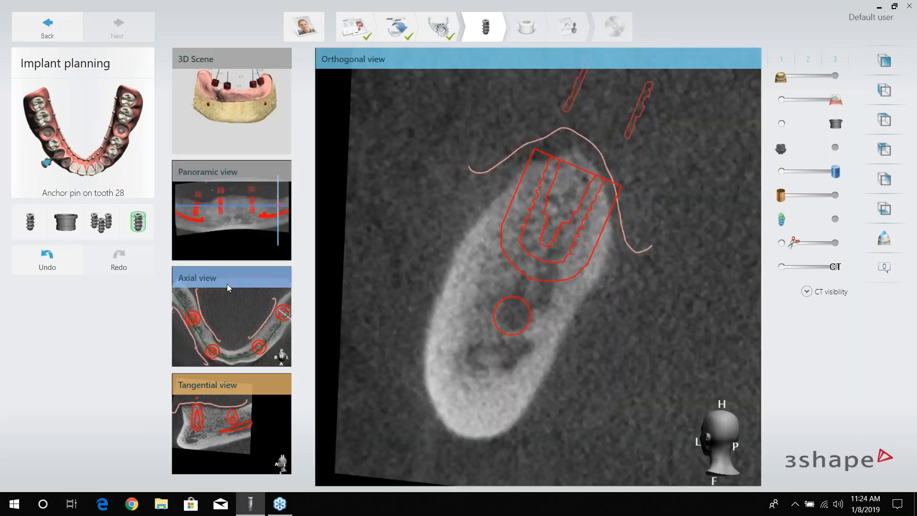
left_click(239, 174)
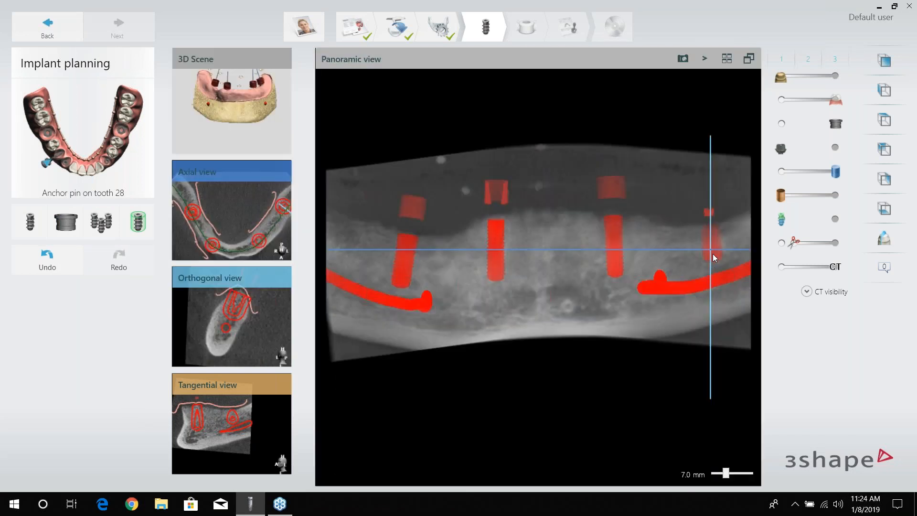
left_click(445, 258)
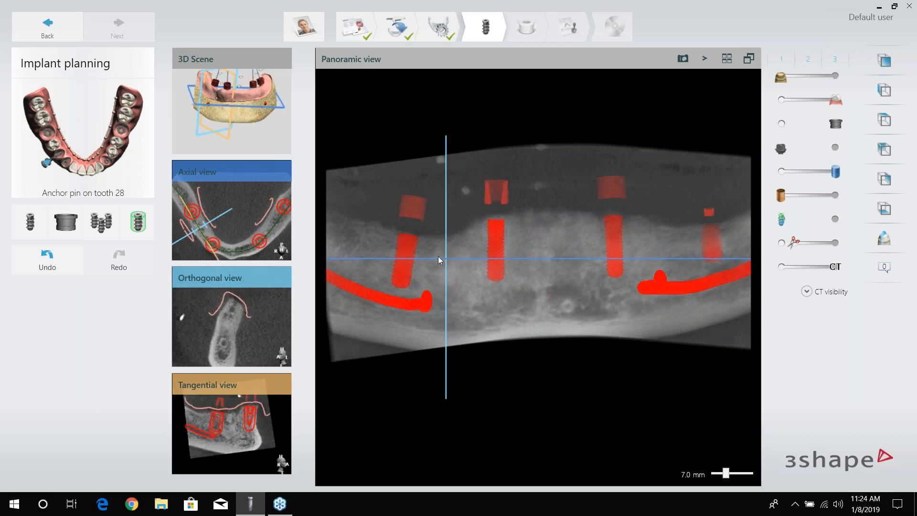
left_click(214, 279)
left_click_drag(475, 275, 535, 225)
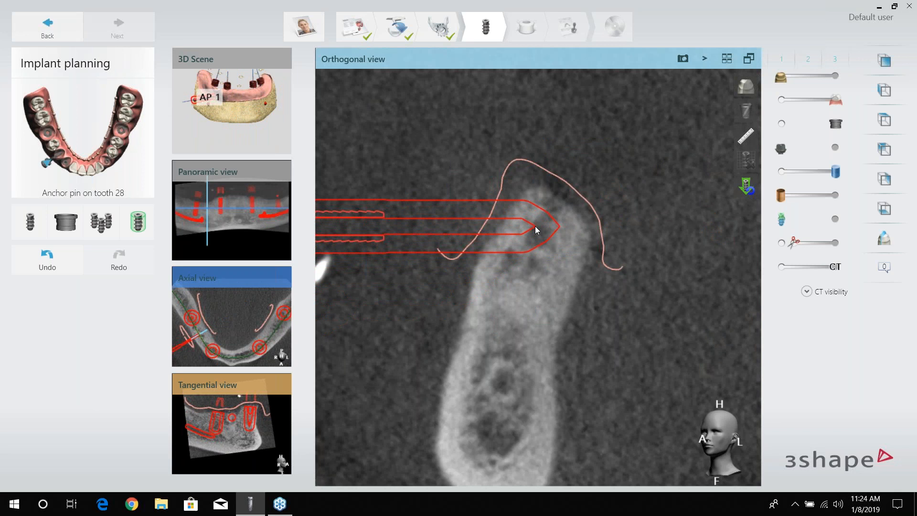
left_click_drag(536, 229, 461, 185)
key("space")
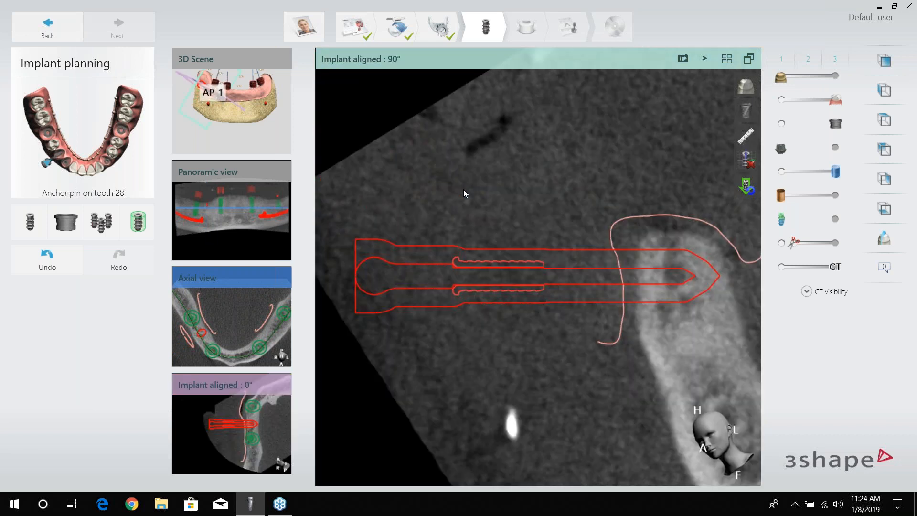
- Confirm the tooth 28 anchor pin's position in the 90° aligned view and check its course between the neighbouring implants in the 0° aligned view
scroll(548, 282, "down", 2)
left_click(505, 275)
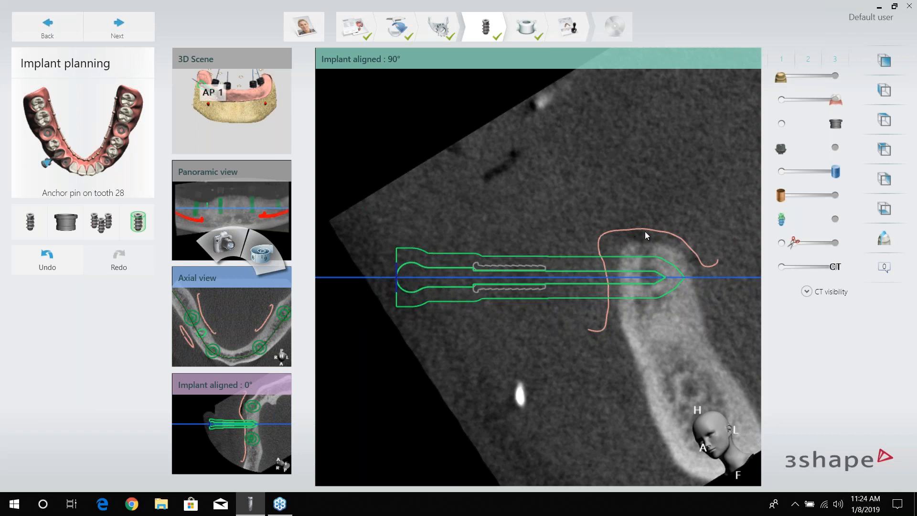
left_click(228, 437)
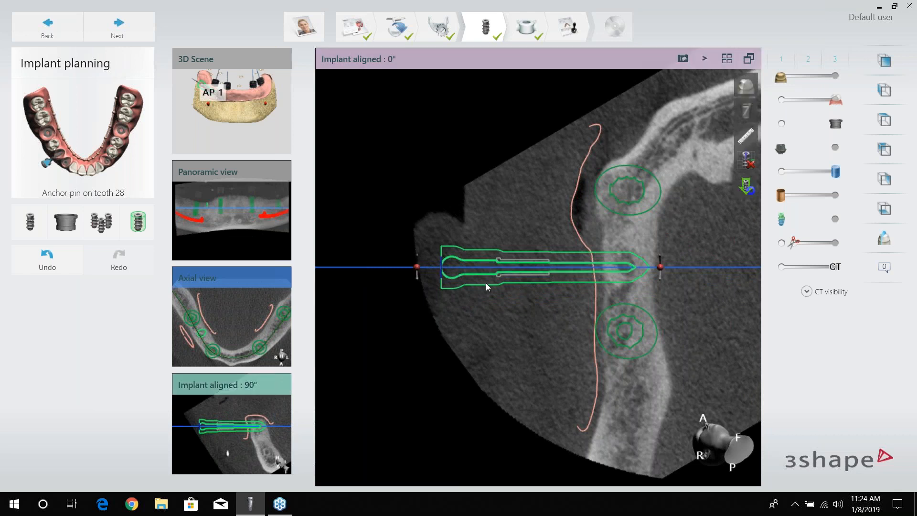
- Adjust the tooth 28 anchor pin's angle in the 3D scene and the 0° aligned view, then inspect it from the side in 3D
left_click(250, 122)
right_click_drag(568, 292, 418, 225)
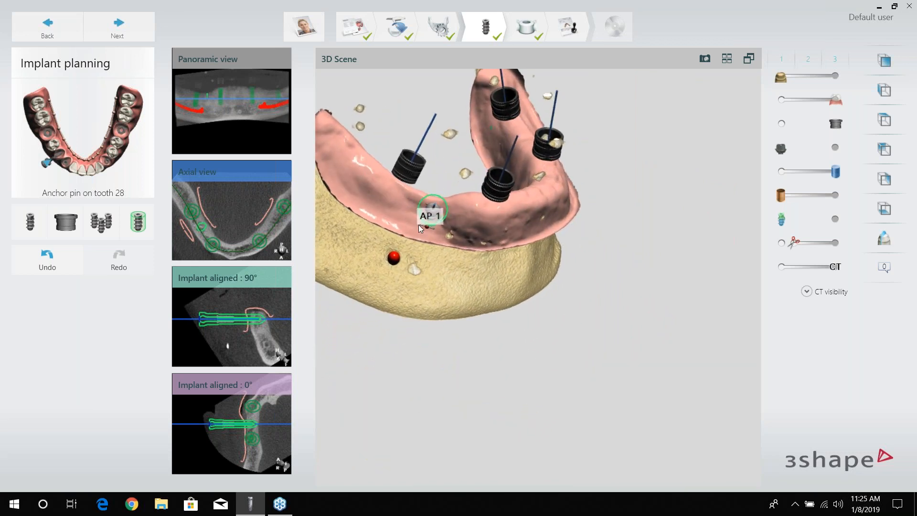
left_click(427, 225)
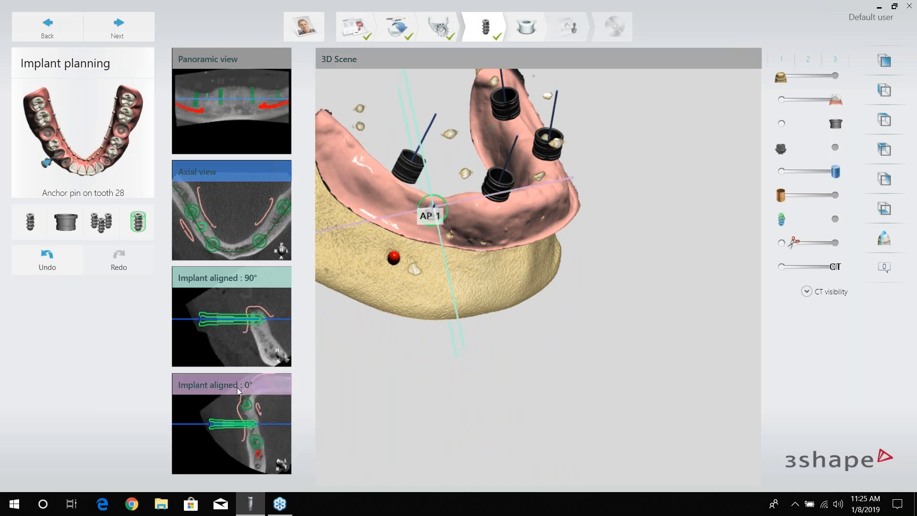
left_click(241, 420)
left_click_drag(415, 267, 428, 222)
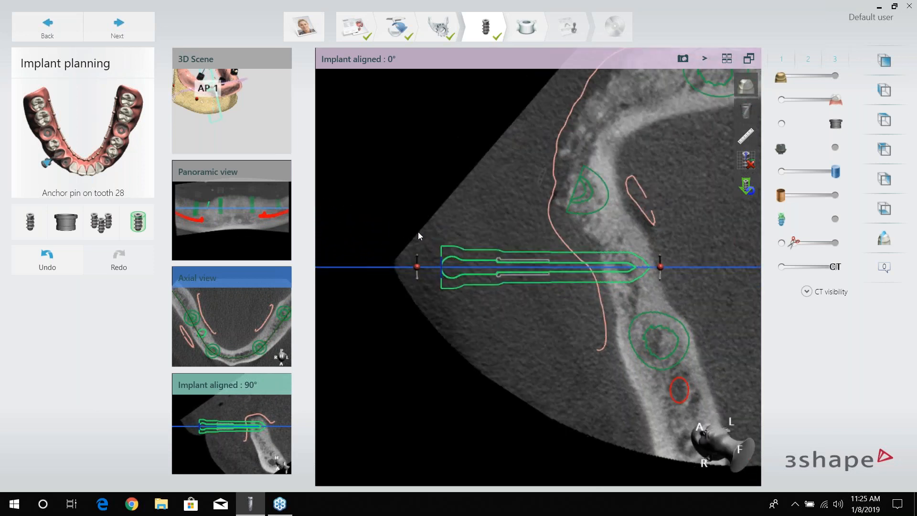
left_click(254, 140)
right_click_drag(492, 271, 479, 250)
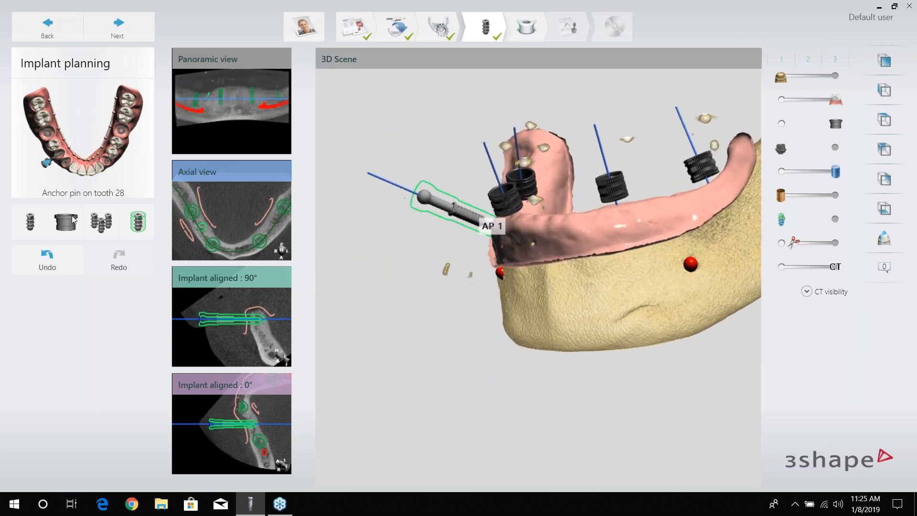
- Choose a second Straumann anchor pin, 1.3 mm in diameter and 28.0 mm long, for tooth 24
left_click(30, 221)
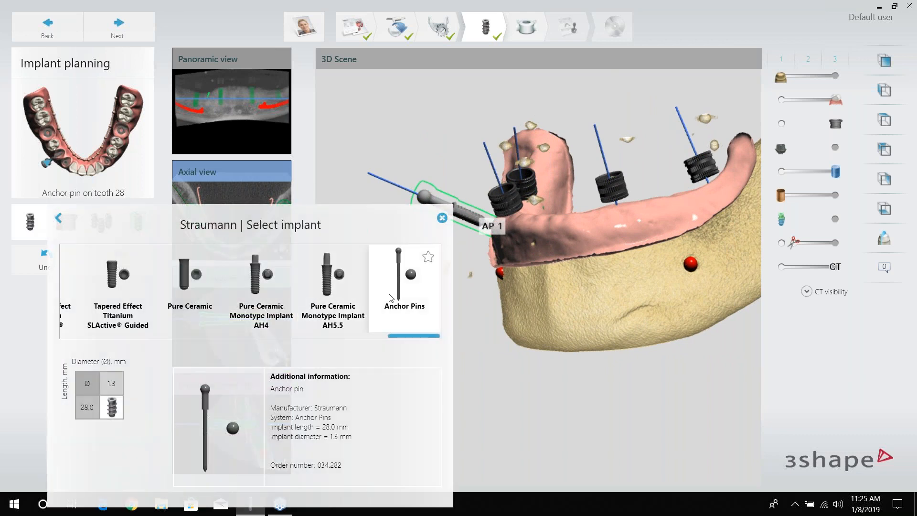
left_click_drag(112, 410, 93, 175)
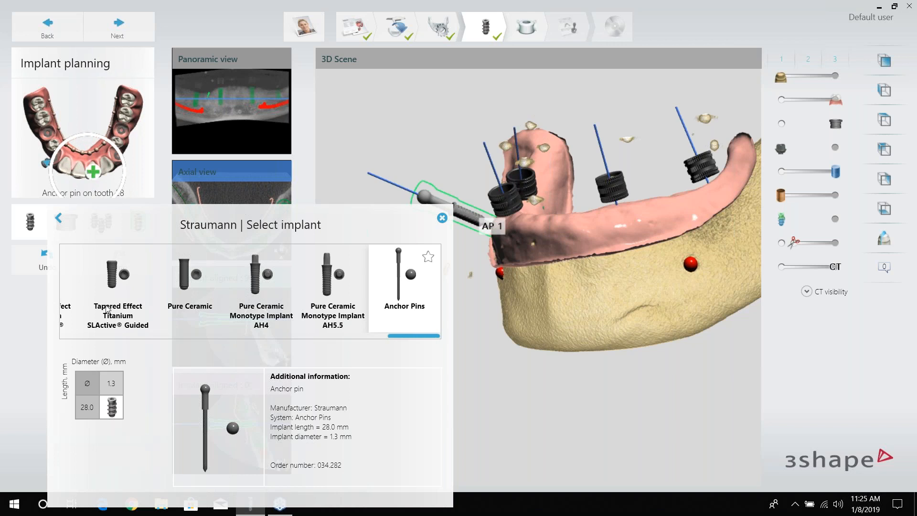
left_click(111, 410)
left_click(624, 354)
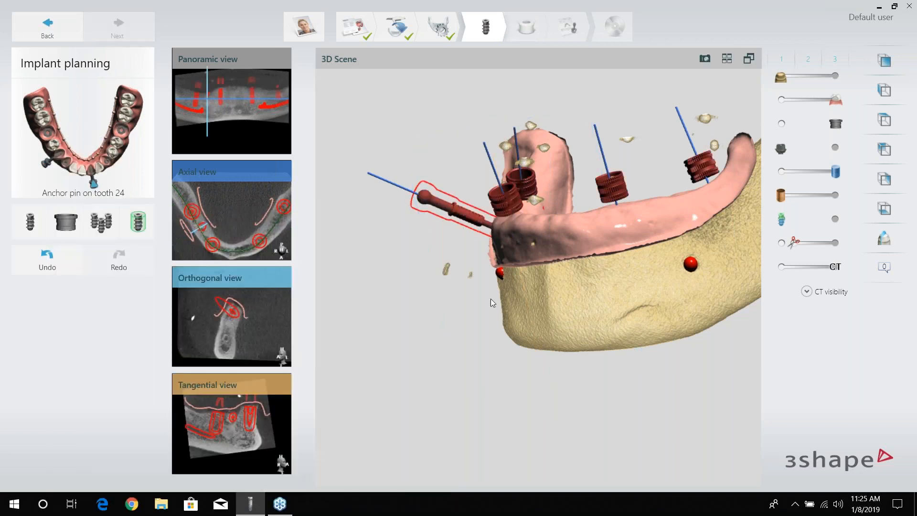
- Place the tooth 24 anchor pin midway between the tooth 27 and 22 implants, angled down into the front of the ridge, and inspect it in 3D
left_click(207, 99)
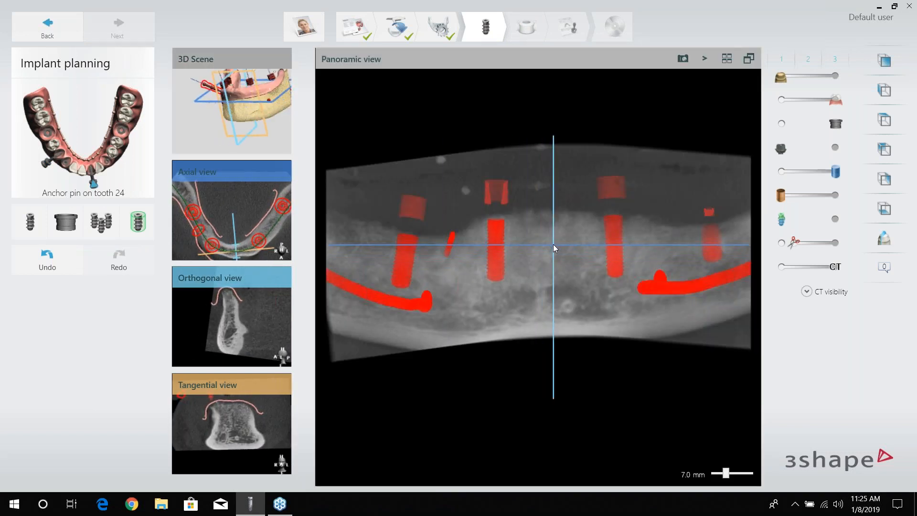
left_click(194, 281)
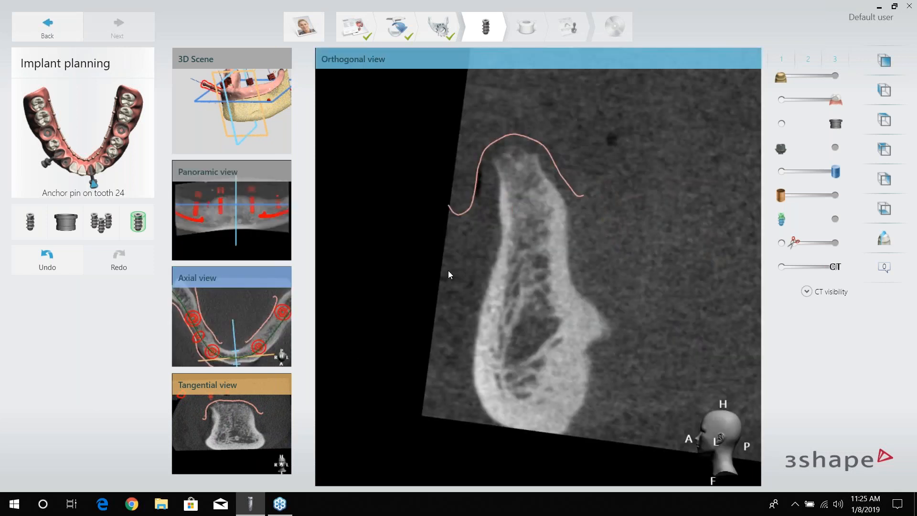
left_click_drag(489, 200, 453, 164)
key("space")
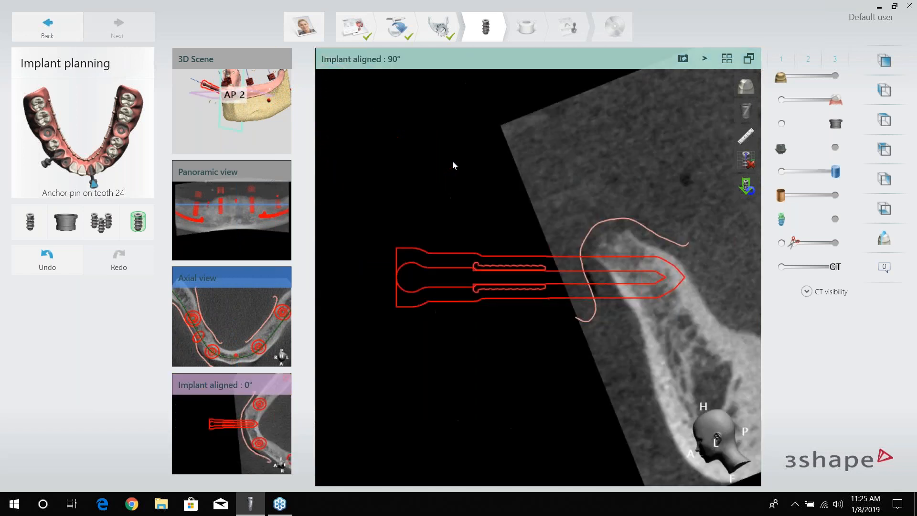
left_click(251, 123)
right_click_drag(520, 328, 539, 363)
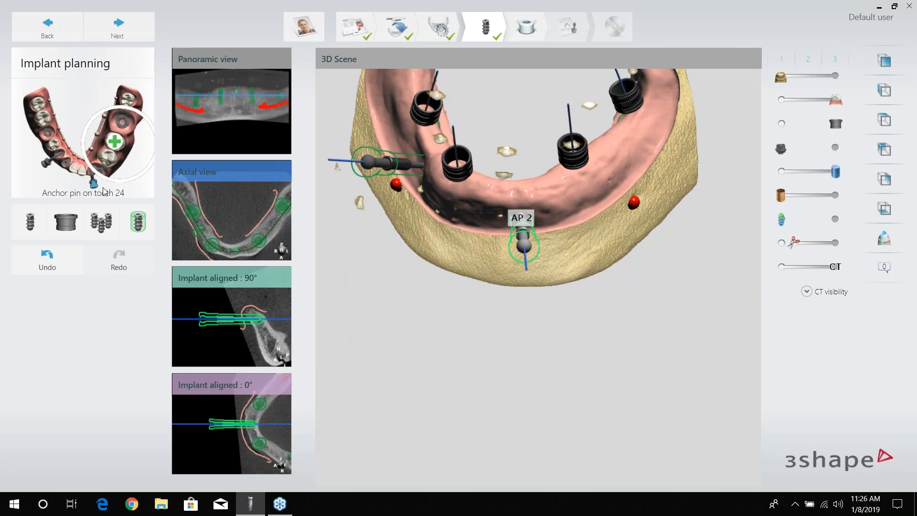
- Choose a third Straumann anchor pin, 1.3 mm in diameter and 28.0 mm long, for tooth 20
left_click(63, 224)
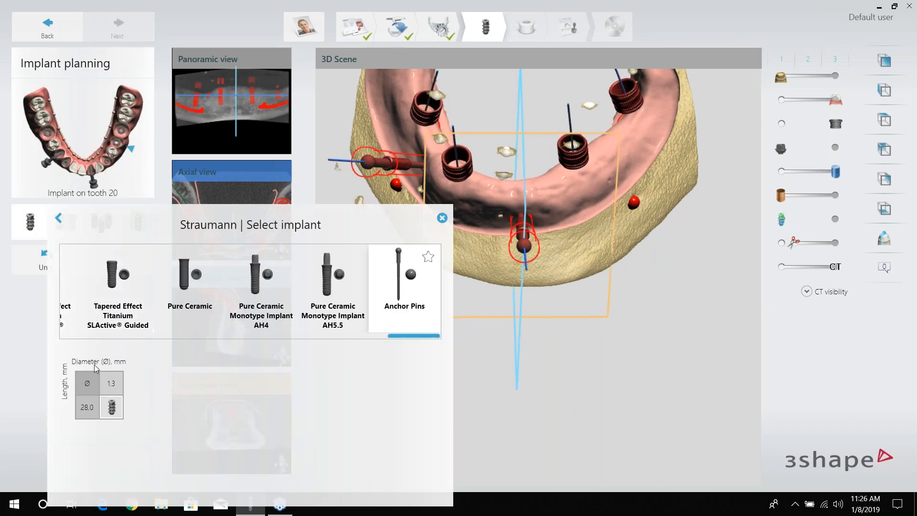
- Add a Straumann anchor pin, diameter 1.3 mm and length 28.0 mm, at tooth 20 and place its tip in the bone
double_click(111, 410)
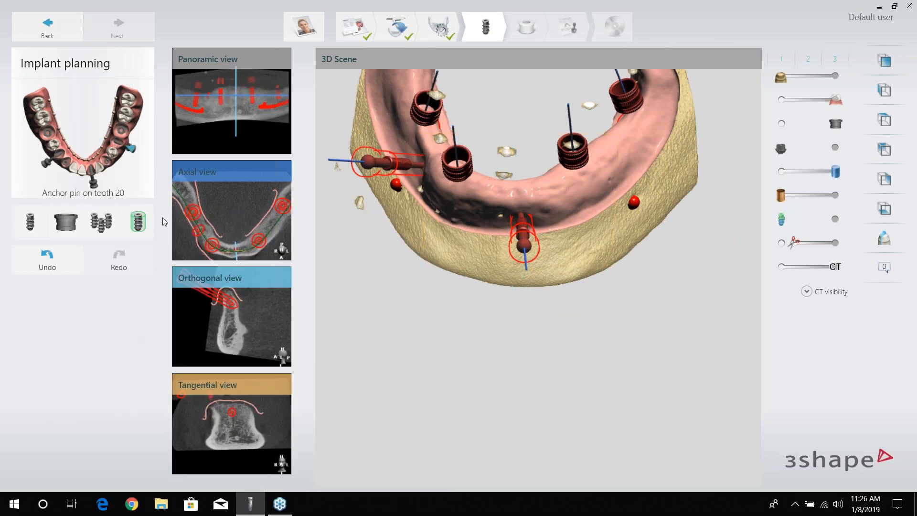
left_click(239, 81)
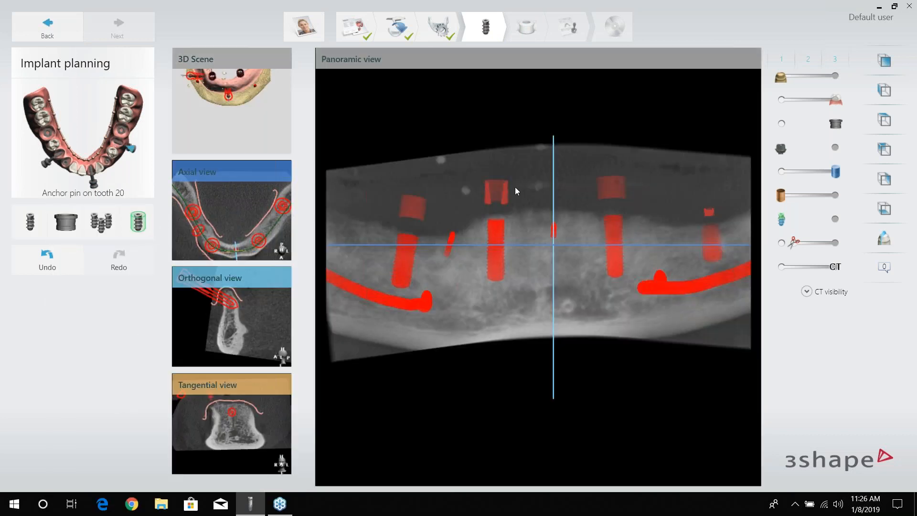
left_click_drag(614, 253, 667, 252)
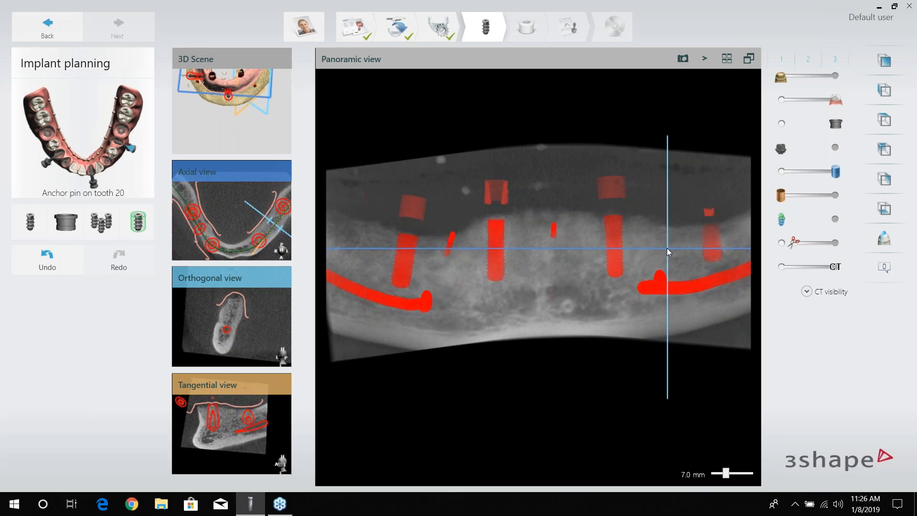
left_click(236, 280)
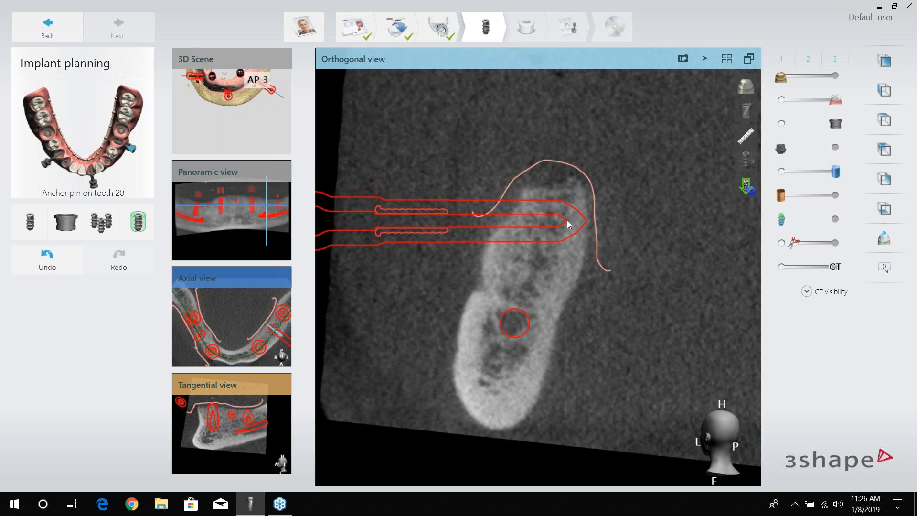
left_click(567, 233)
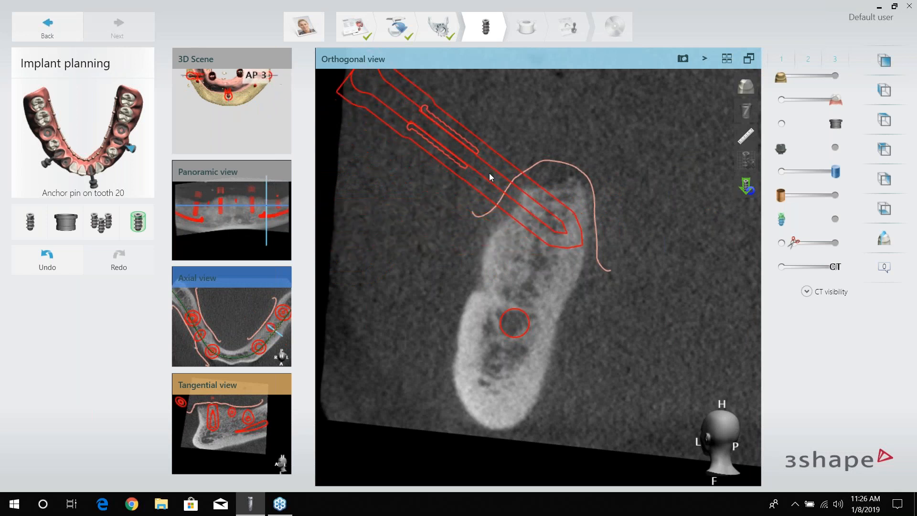
left_click(489, 167)
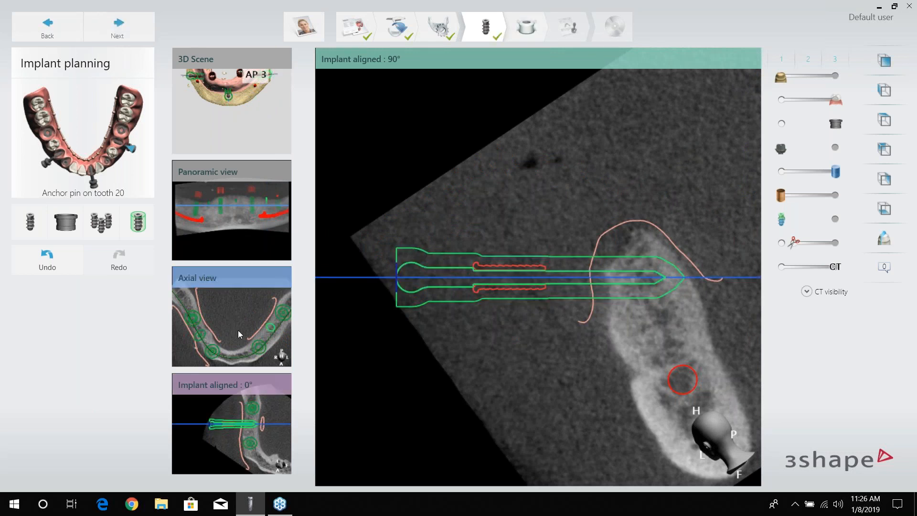
- Adjust the tooth 20 anchor pin's angle in the implant aligned 0° view and check all the pins in the enlarged 3D scene
left_click(243, 380)
left_click_drag(417, 266, 440, 324)
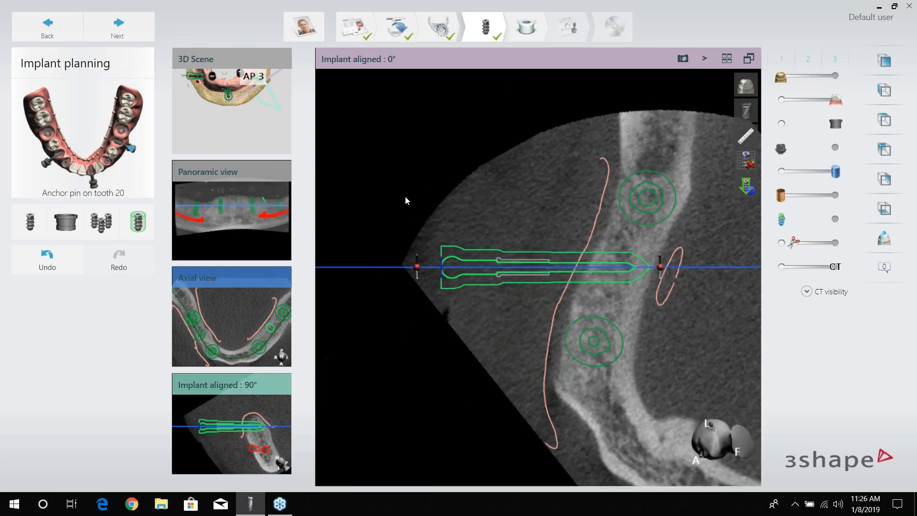
left_click(271, 105)
right_click_drag(549, 228, 618, 184)
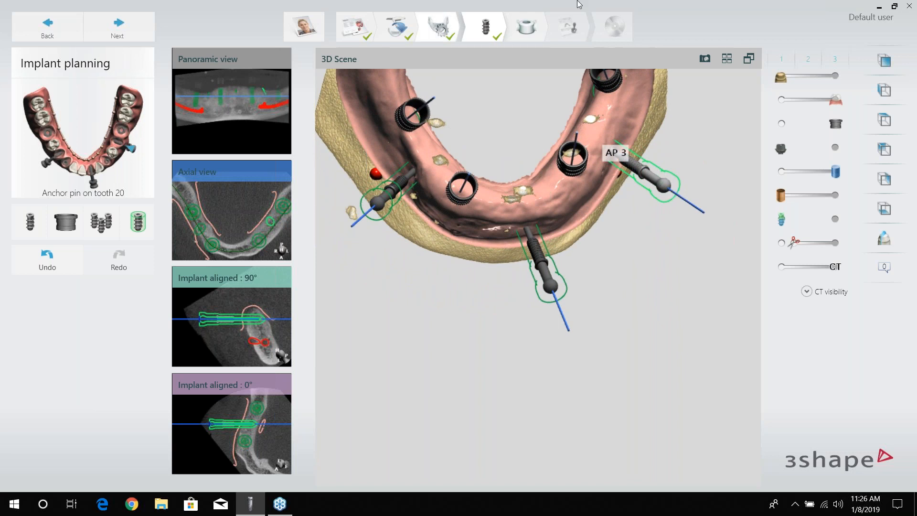
left_click(749, 59)
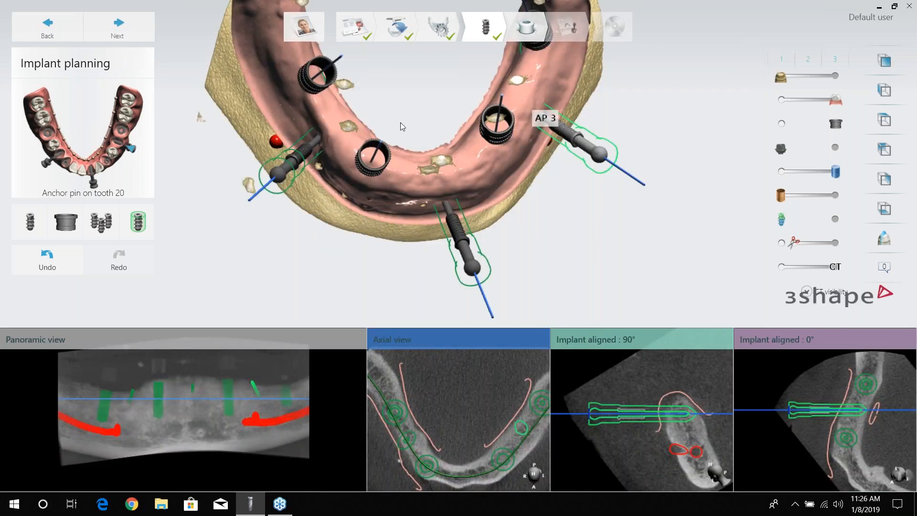
right_click_drag(400, 122, 435, 171)
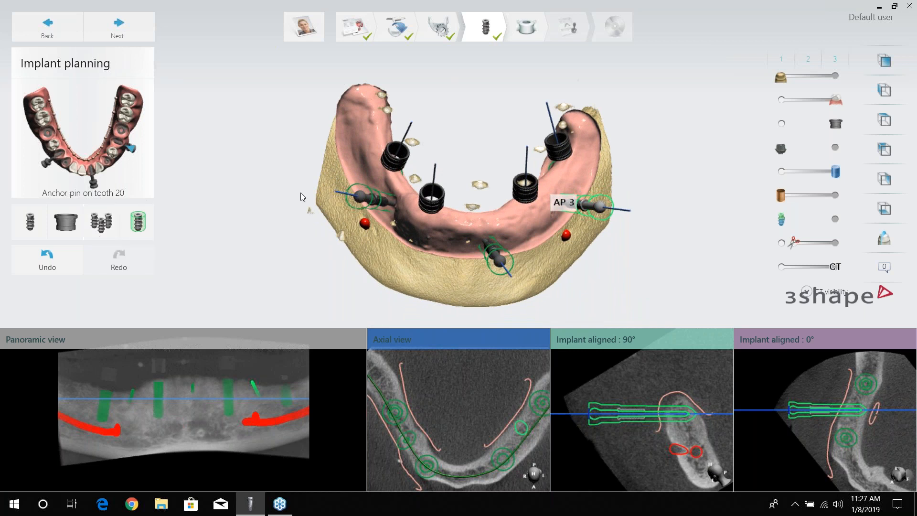
right_click_drag(421, 231, 420, 211)
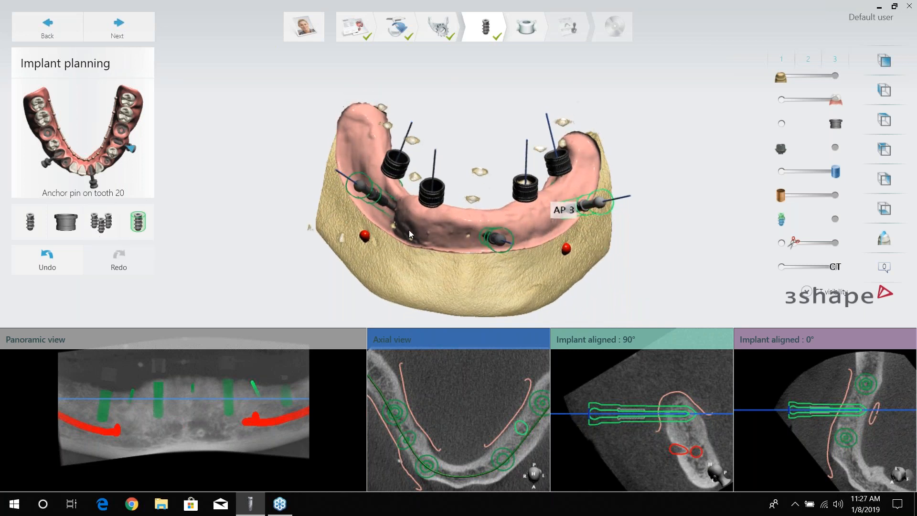
- Make the implants on teeth 19, 22, 27 and 30 parallel, with implant 19 as the reference
left_click(104, 230)
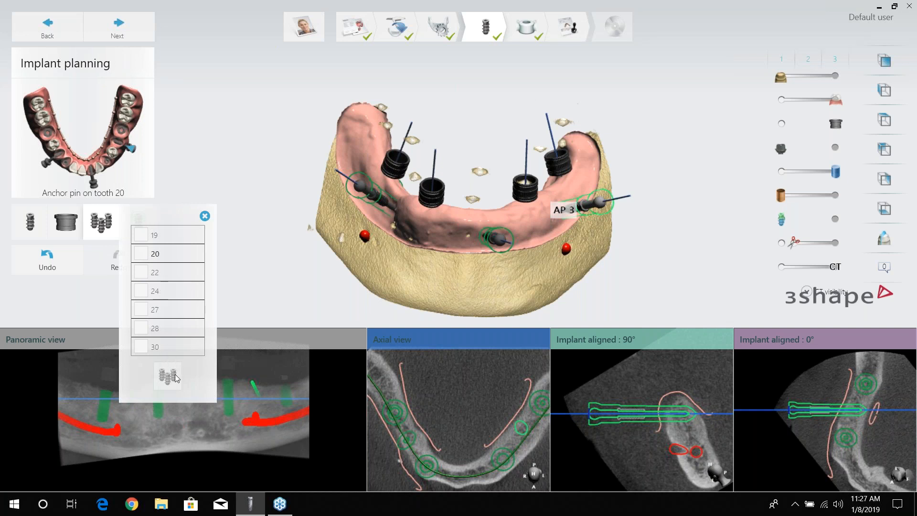
left_click(141, 236)
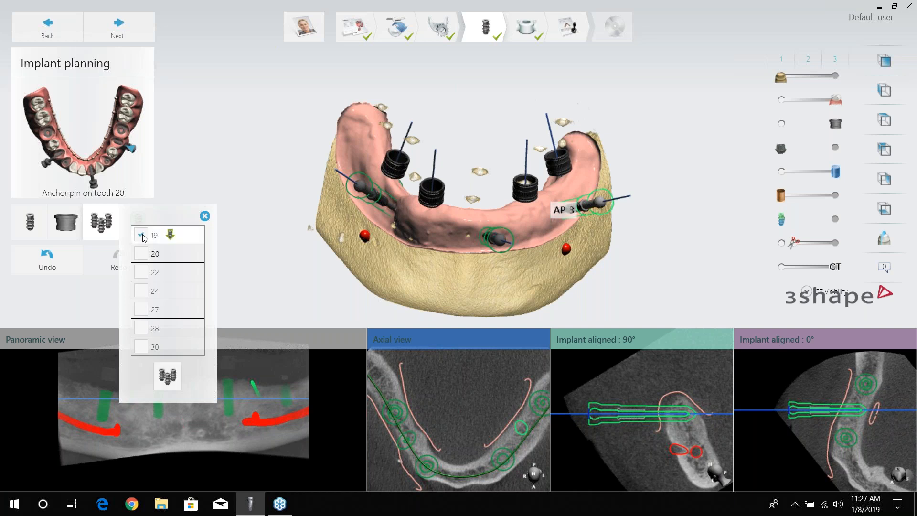
left_click(141, 273)
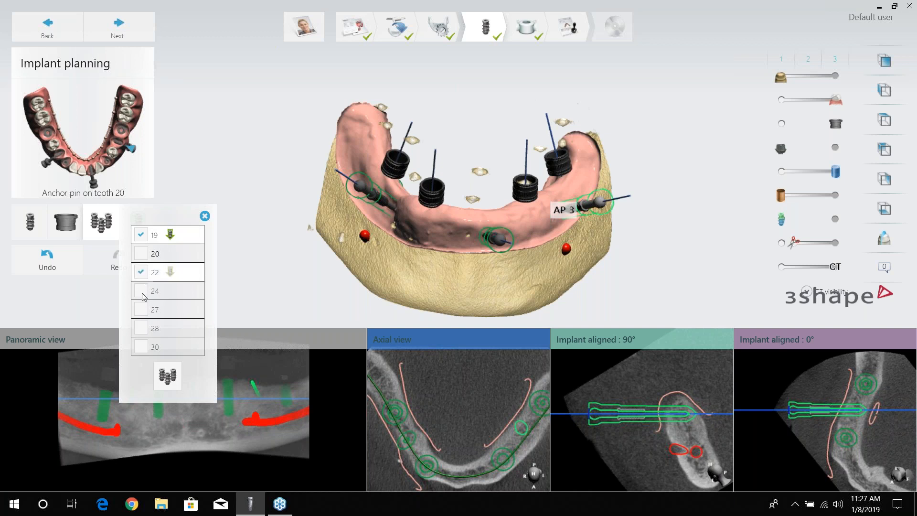
left_click(142, 309)
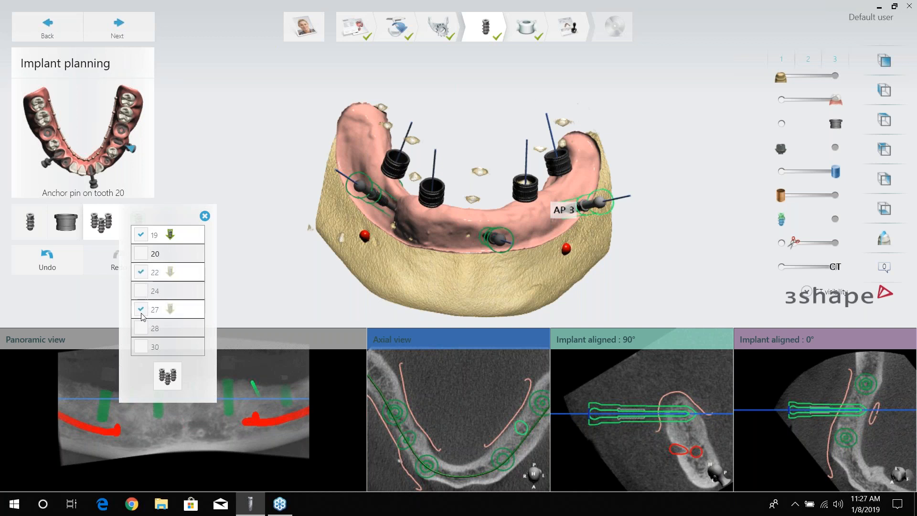
left_click(140, 349)
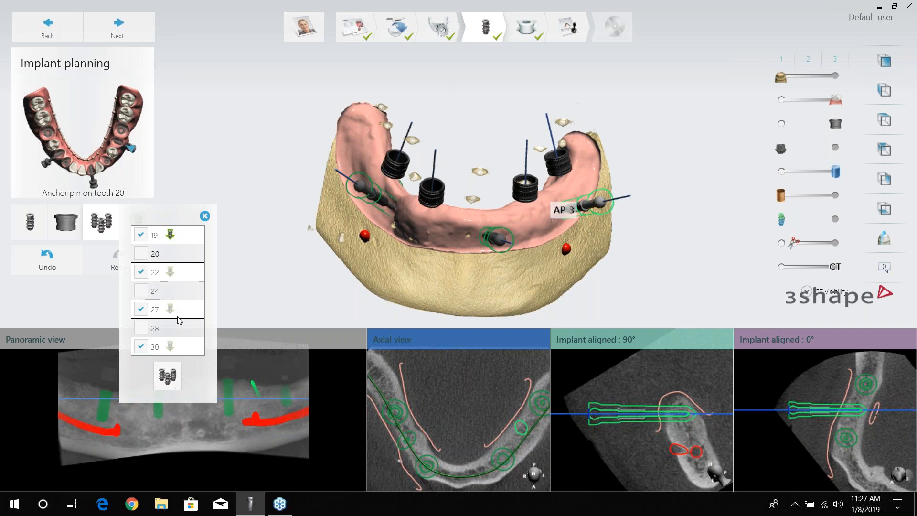
left_click(170, 378)
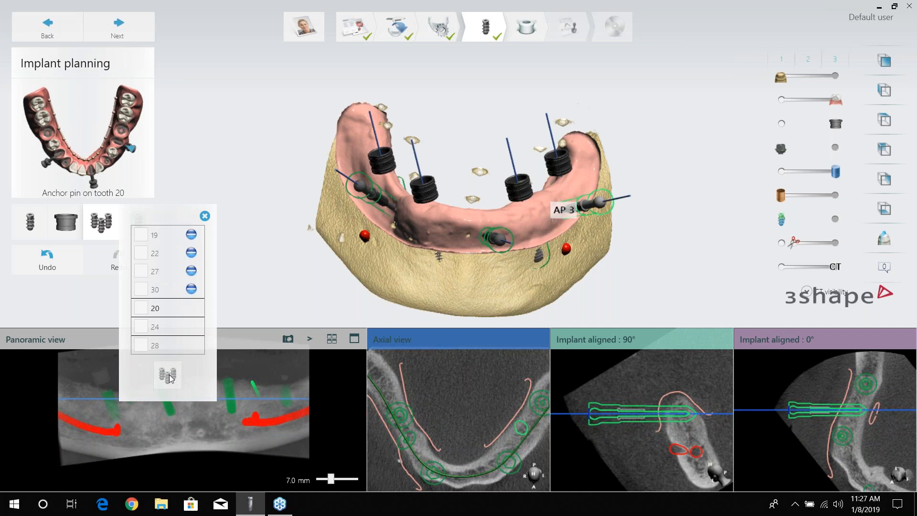
- Inspect the parallel implants from the front of the jaw and undo the parallel alignment
right_click_drag(434, 255, 443, 228)
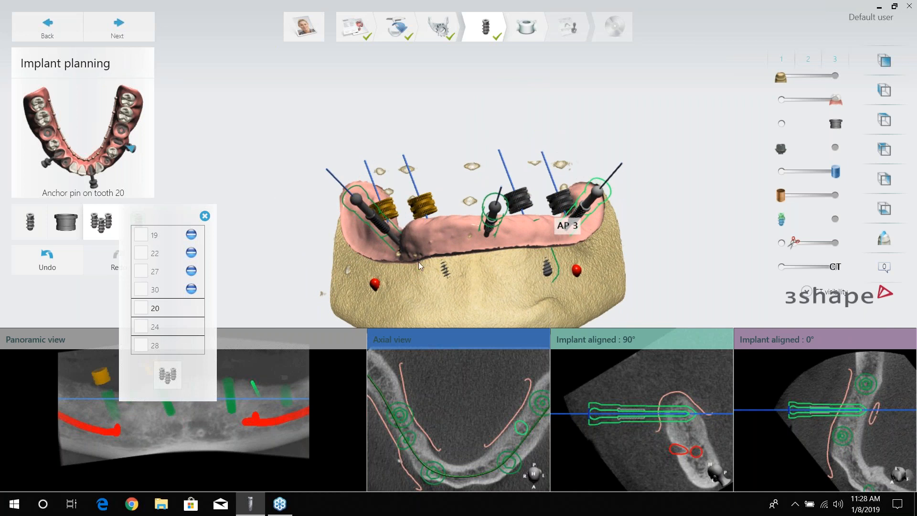
scroll(419, 264, "down", 2)
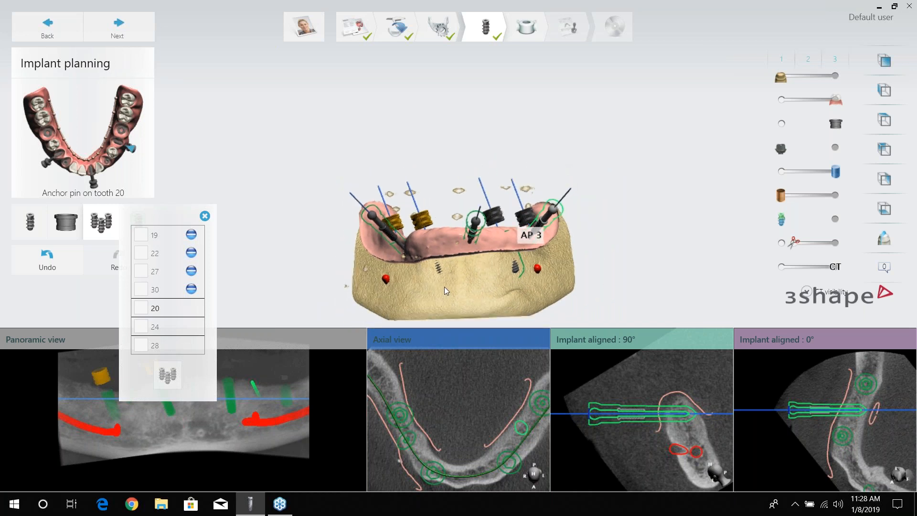
scroll(444, 286, "down", 2)
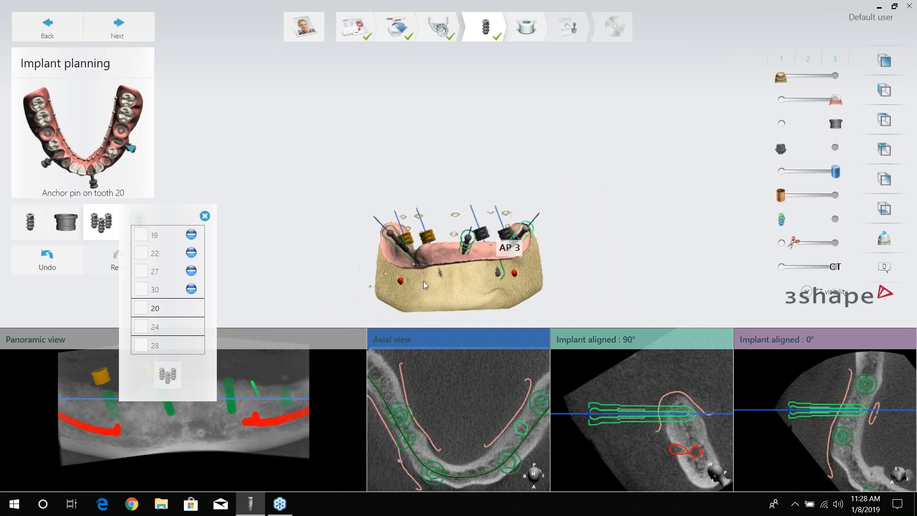
middle_click_drag(354, 210, 373, 150)
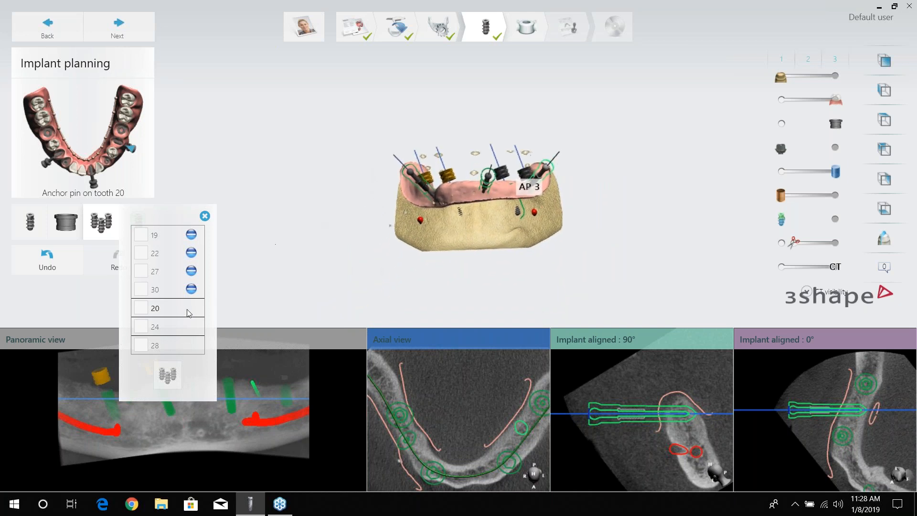
left_click(205, 218)
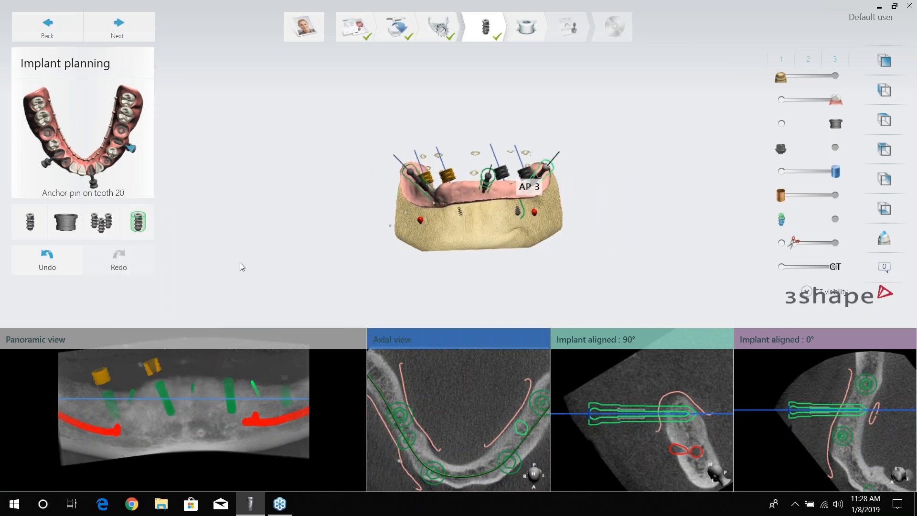
key("ctrl+z")
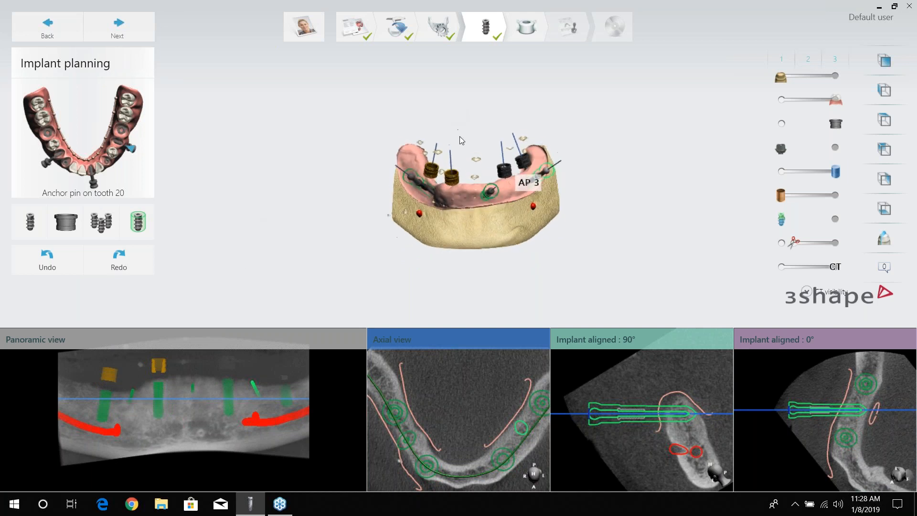
- Review the implants and anchor pins in the 3D scene and proceed from implant planning to the surgical guide
scroll(442, 186, "up", 5)
right_click_drag(484, 207, 447, 184)
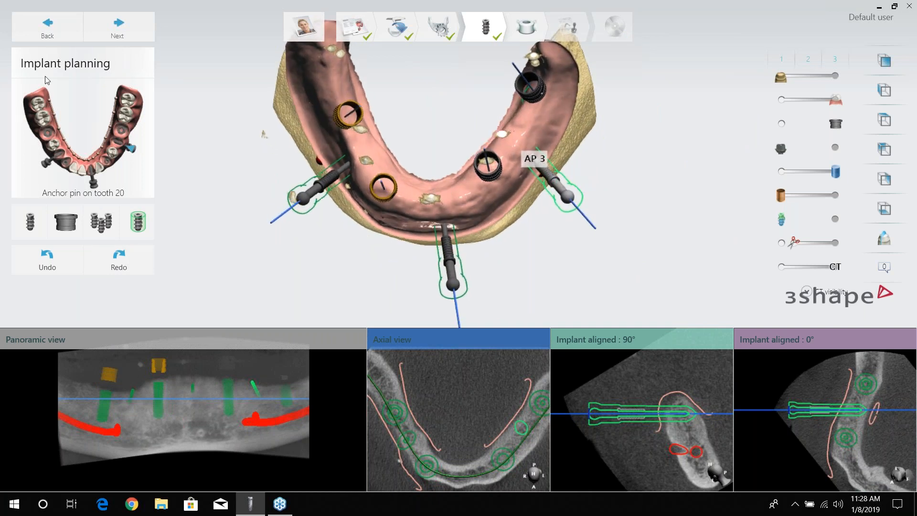
right_click_drag(378, 155, 372, 77)
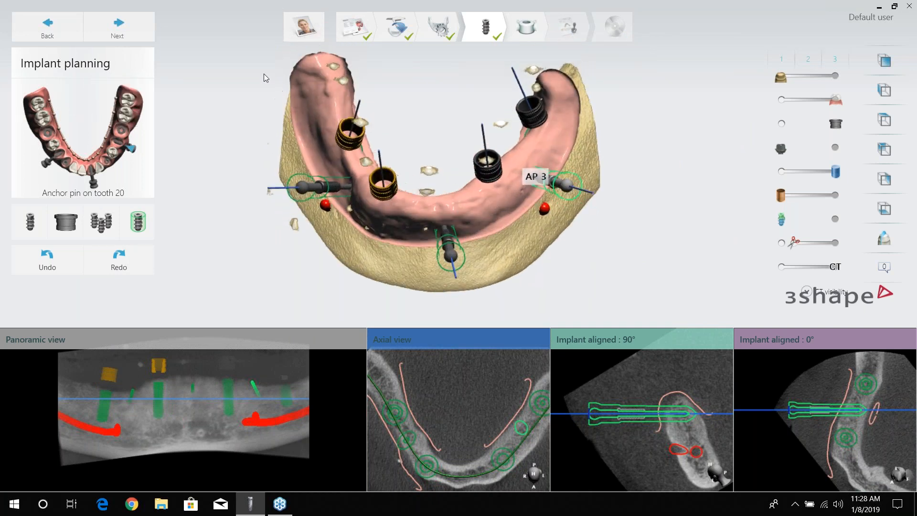
left_click(117, 40)
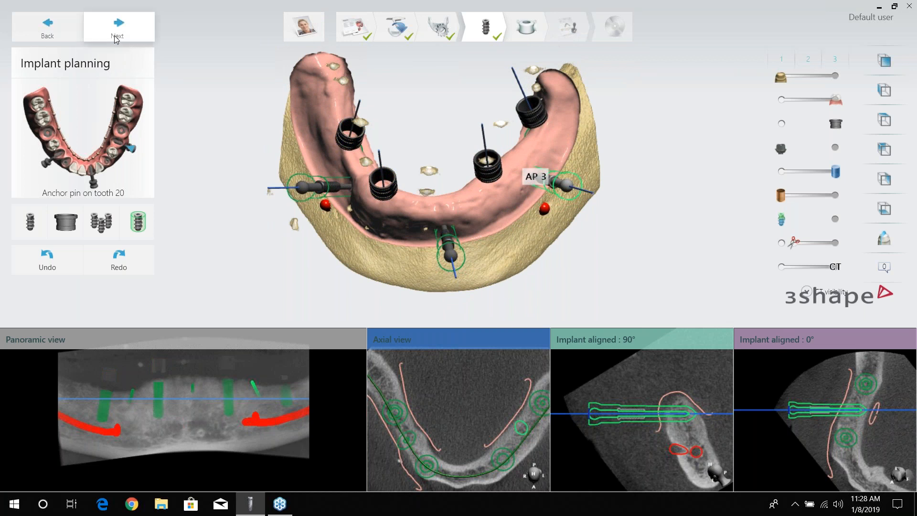
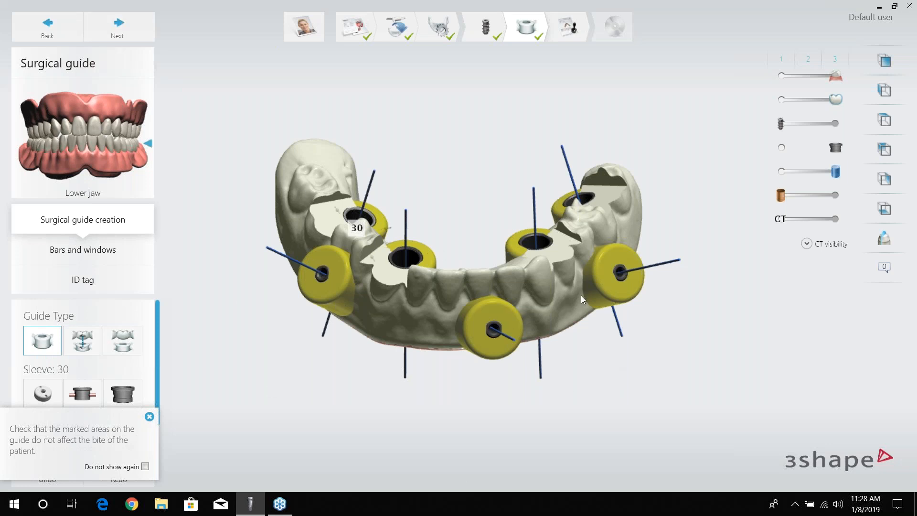
- Dismiss the bite notice and examine the single-piece surgical guide and its sleeve and anchor pin holes from all sides
scroll(581, 295, "down", 3)
right_click_drag(533, 203, 459, 182)
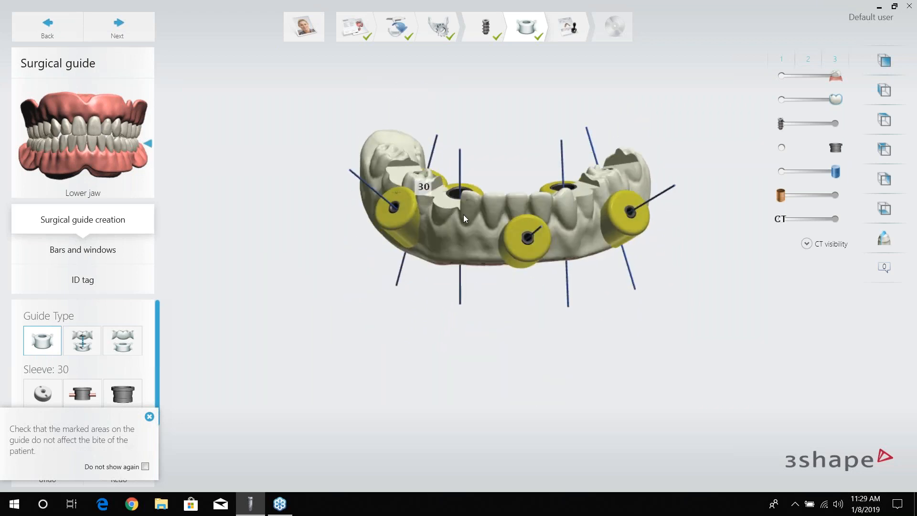
right_click_drag(464, 214, 468, 213)
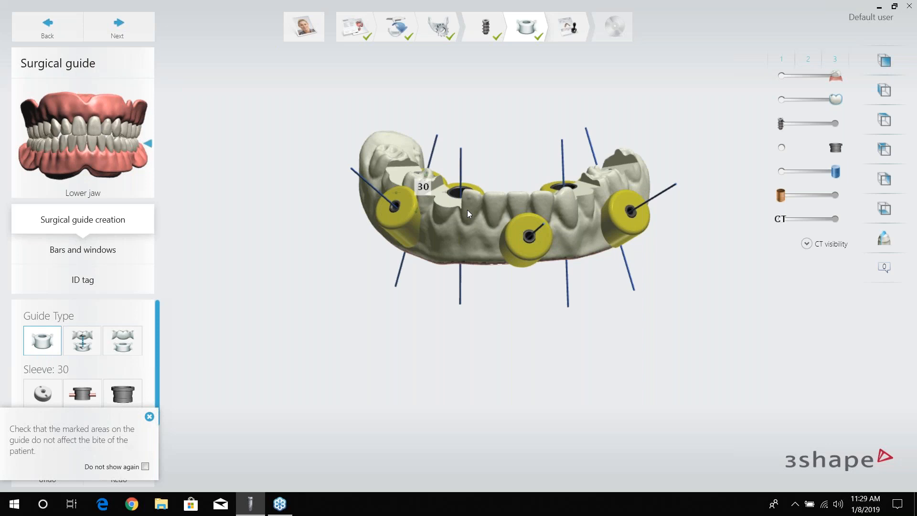
right_click_drag(467, 211, 469, 272)
left_click(149, 416)
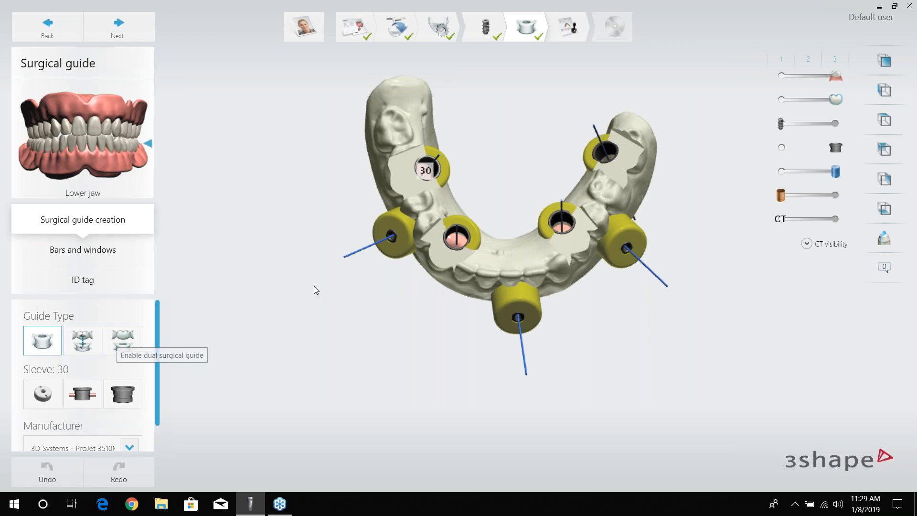
right_click_drag(515, 323, 420, 116)
right_click_drag(553, 234, 525, 256)
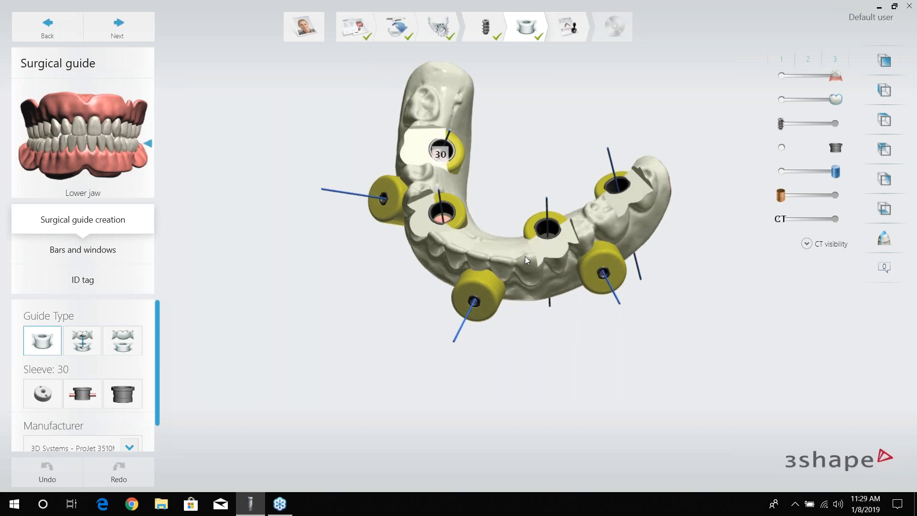
right_click_drag(525, 257, 435, 241)
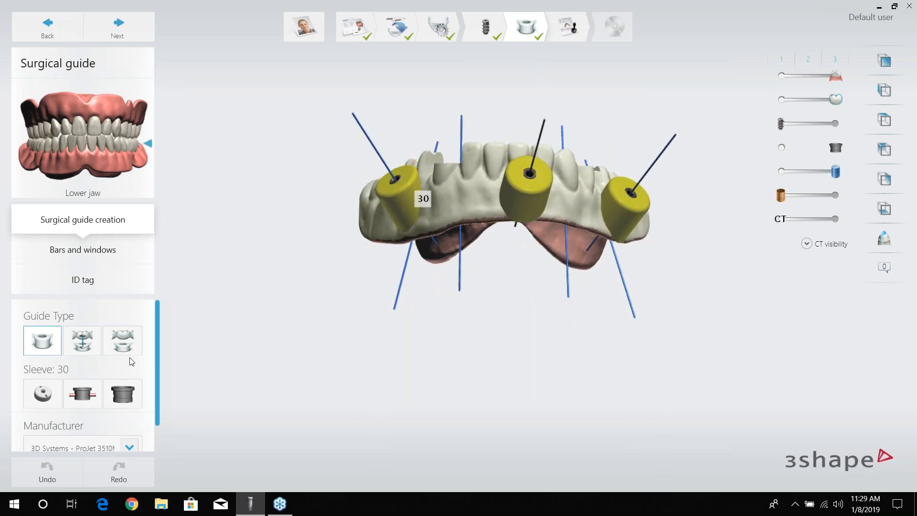
- Switch the guide type to the two-piece guide with separate surgical and fixation pieces and inspect the assembled result
left_click(85, 336)
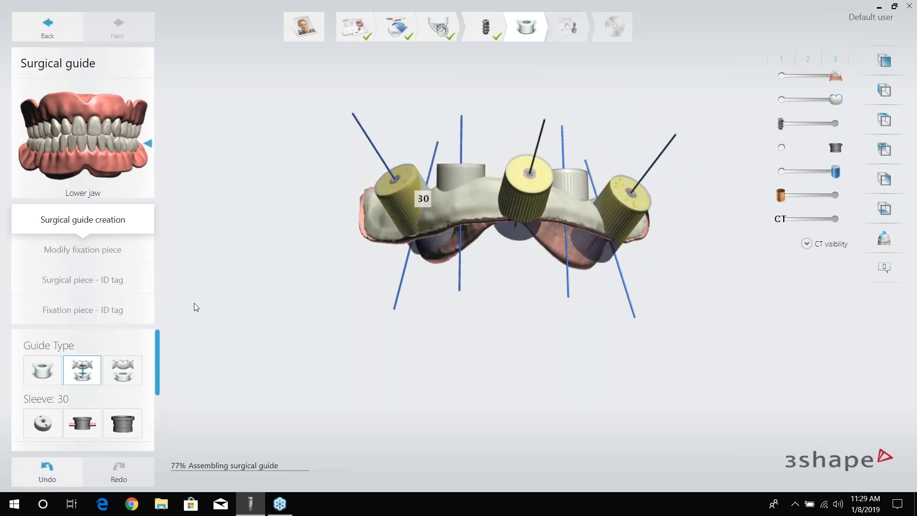
right_click_drag(443, 273, 464, 307)
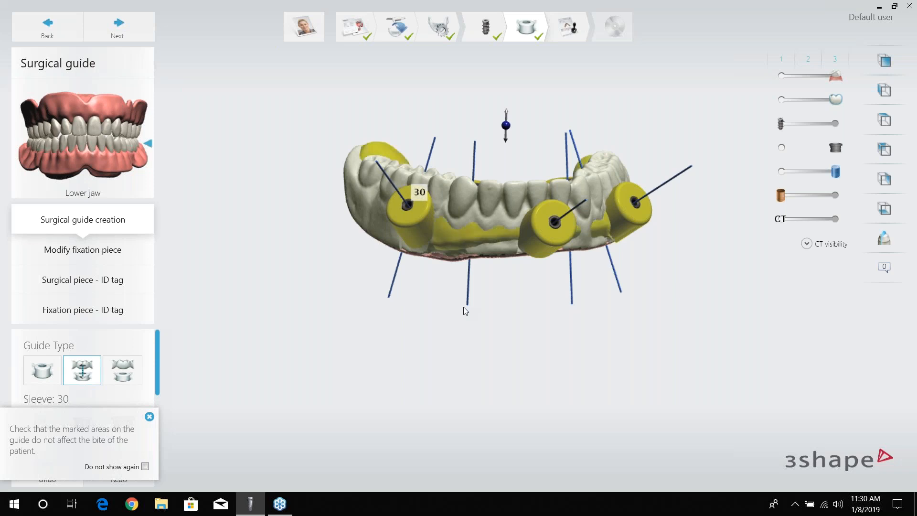
right_click_drag(550, 222, 465, 288)
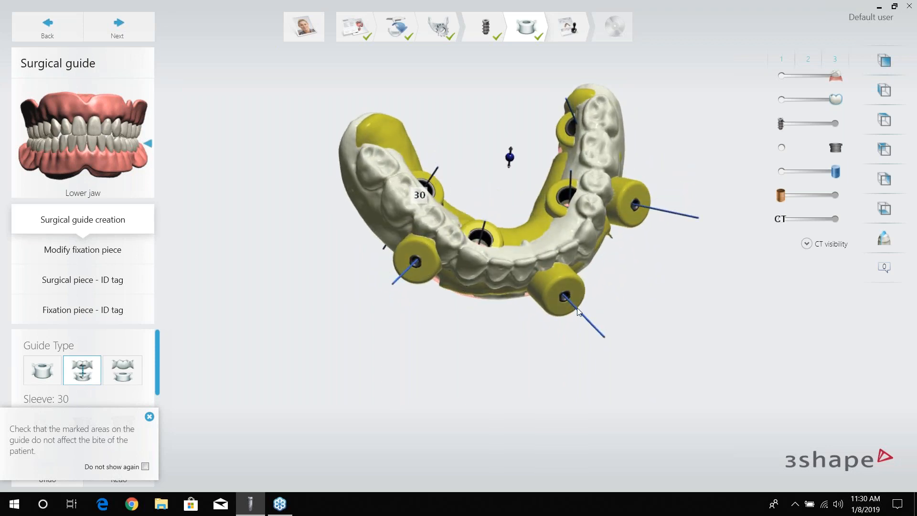
- Examine the anchor pin holes and marked areas of the assembled two-piece guide from the front, the sides and above
right_click_drag(556, 271, 454, 267)
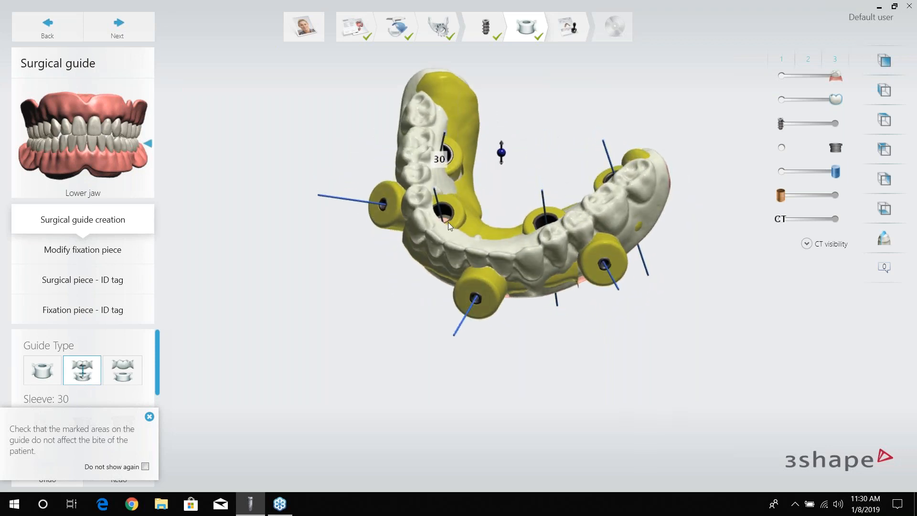
right_click_drag(486, 237, 528, 206)
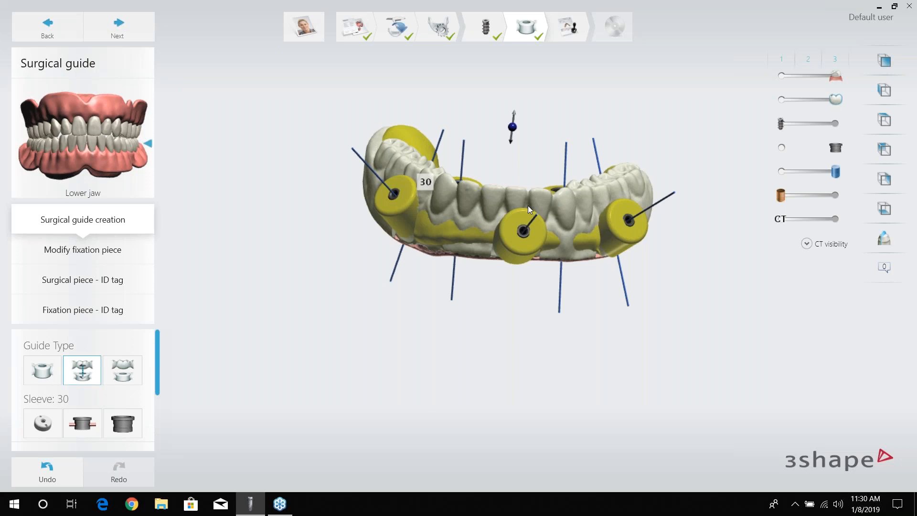
right_click_drag(279, 195, 394, 230)
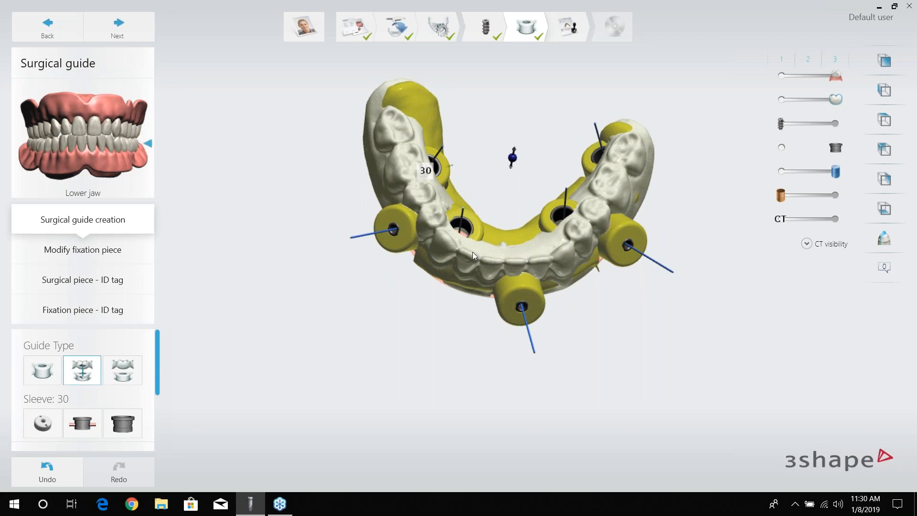
right_click_drag(455, 152, 428, 171)
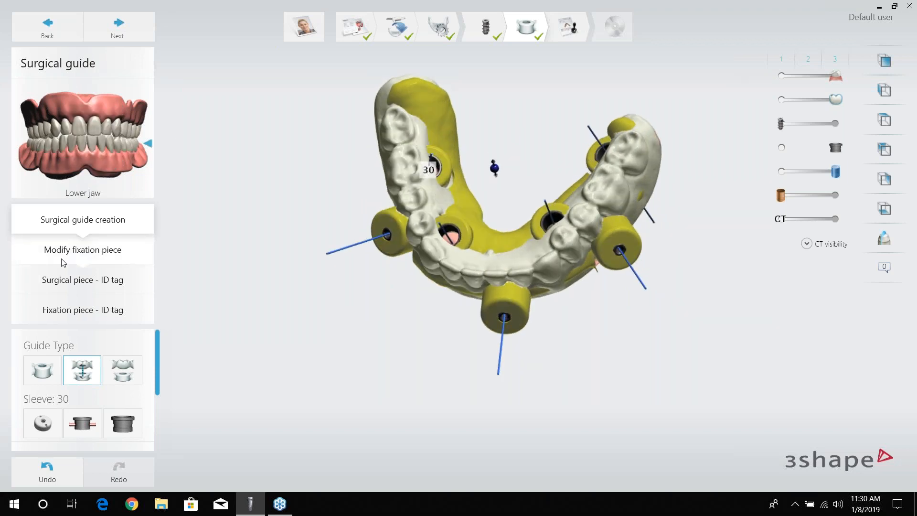
- Switch the guide type to the dual surgical guide and compare its two separately displayed pieces from the front and above
left_click(120, 369)
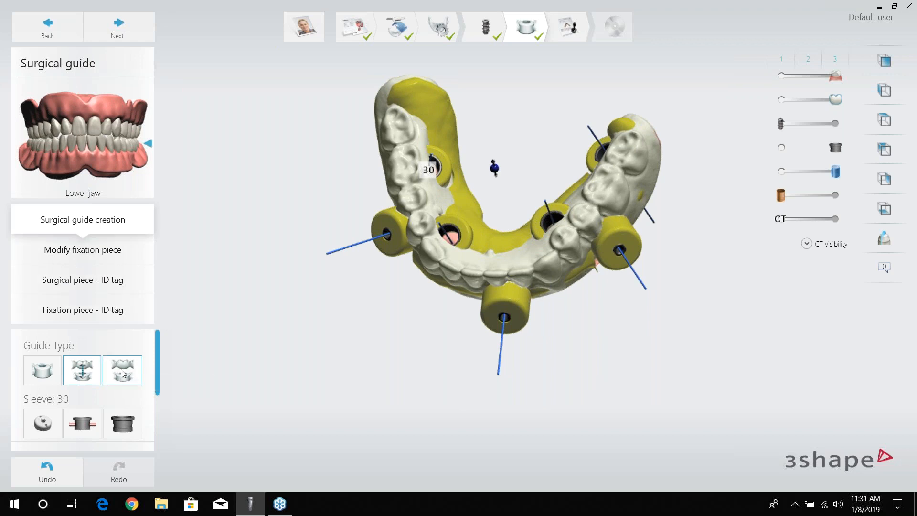
right_click_drag(516, 320, 533, 258)
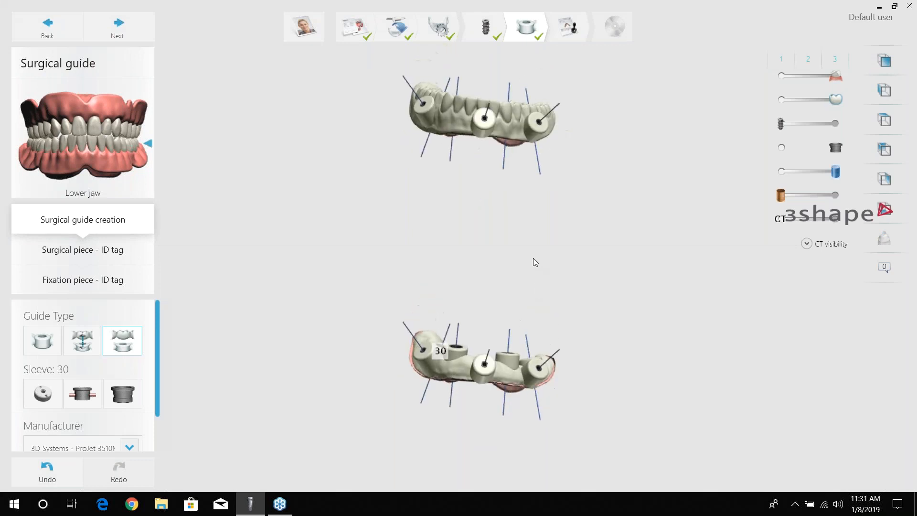
right_click_drag(444, 118, 453, 158)
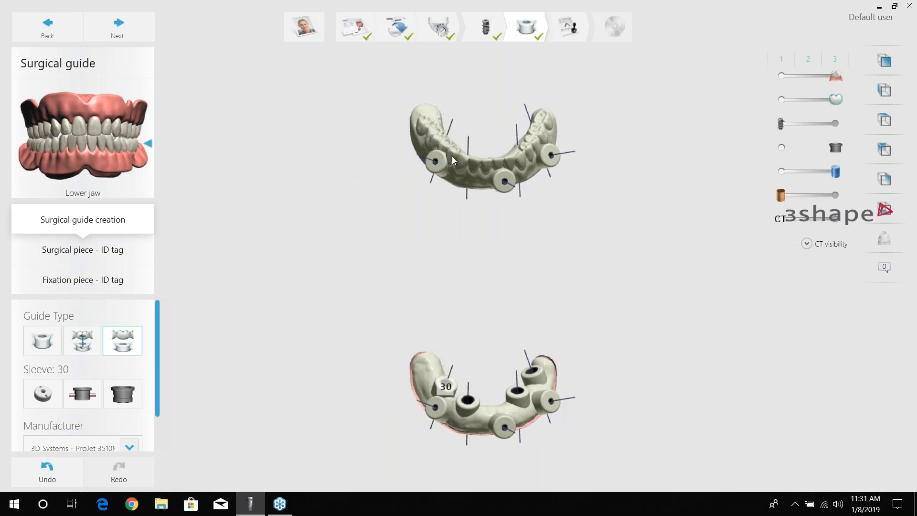
right_click_drag(493, 400, 517, 406)
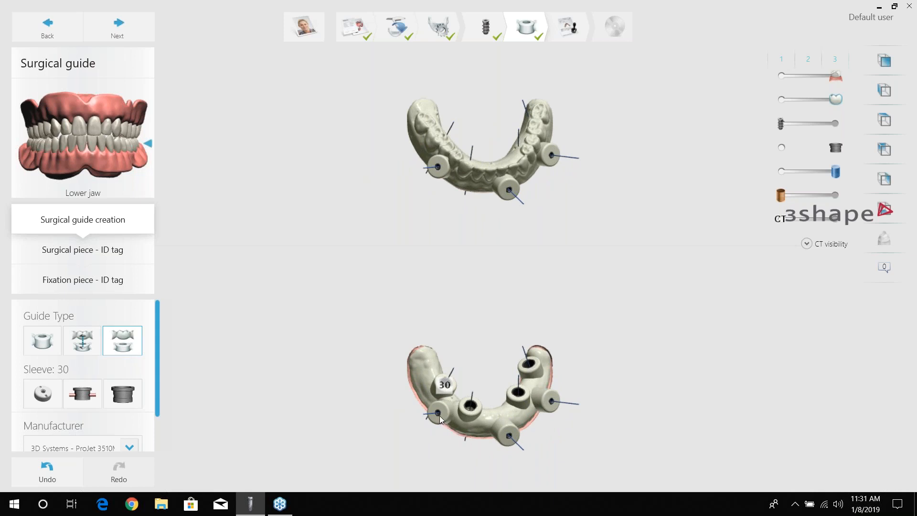
right_click_drag(529, 285, 508, 211)
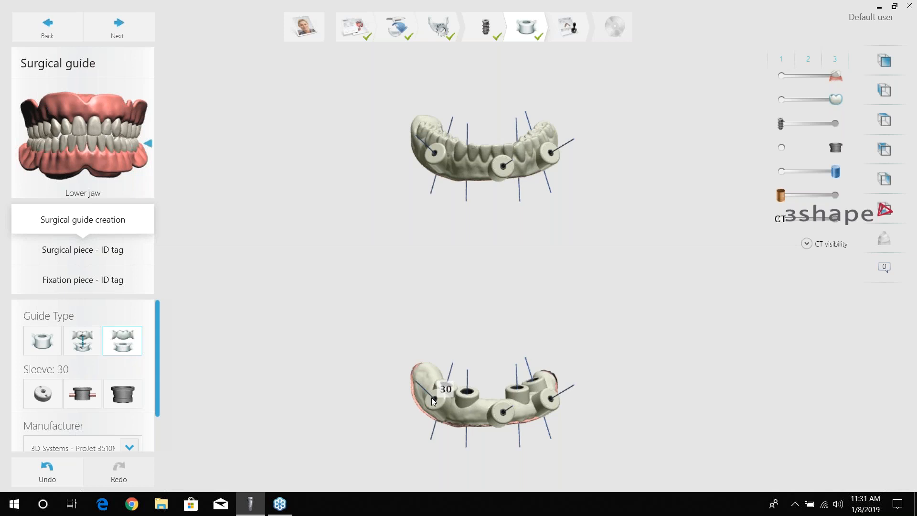
right_click_drag(563, 377, 500, 374)
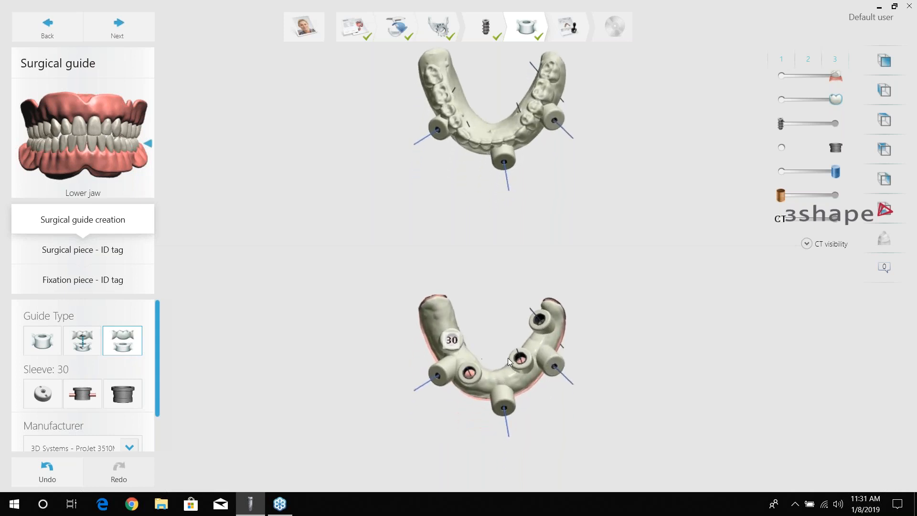
mouse_move(548, 344)
right_mouse_down()
mouse_move(530, 373)
mouse_move(536, 353)
right_mouse_up()
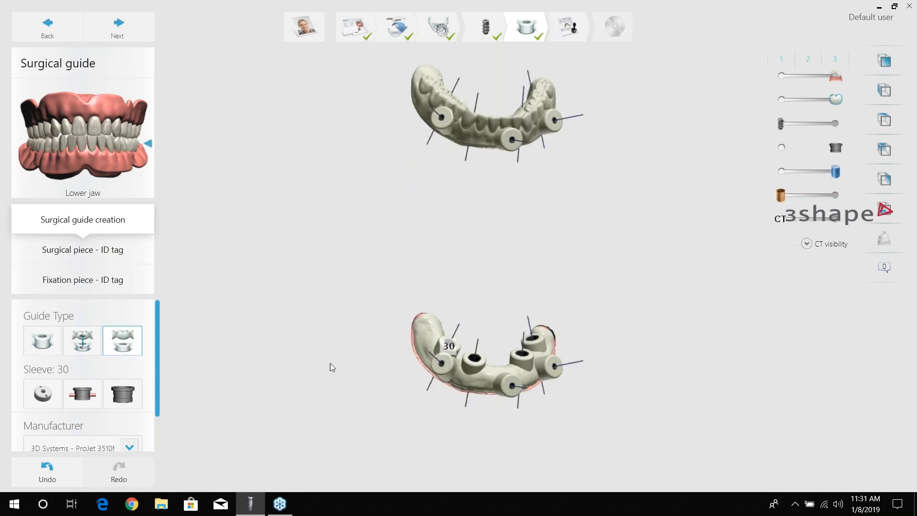
- Return to the two-piece guide type and lift the fixation piece off the surgical piece, keeping both in view
left_click(82, 340)
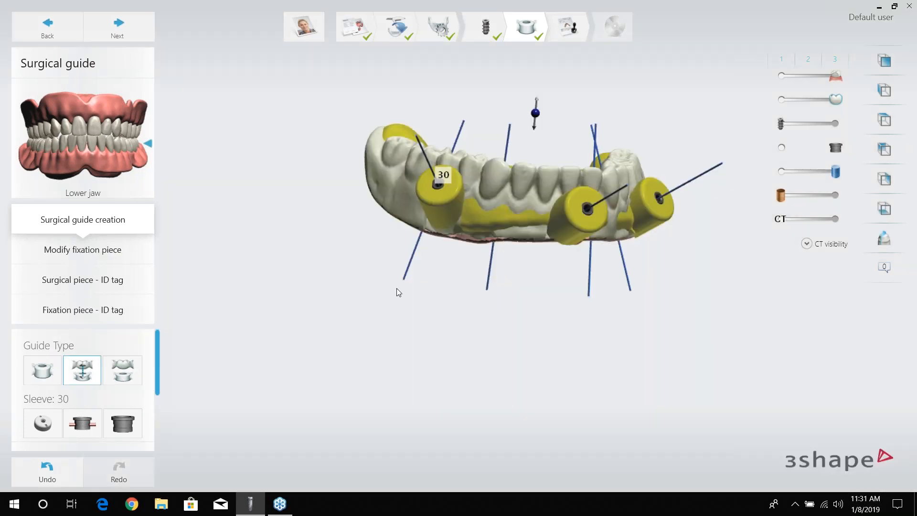
right_click_drag(484, 246, 504, 225)
left_click_drag(534, 119, 548, 33)
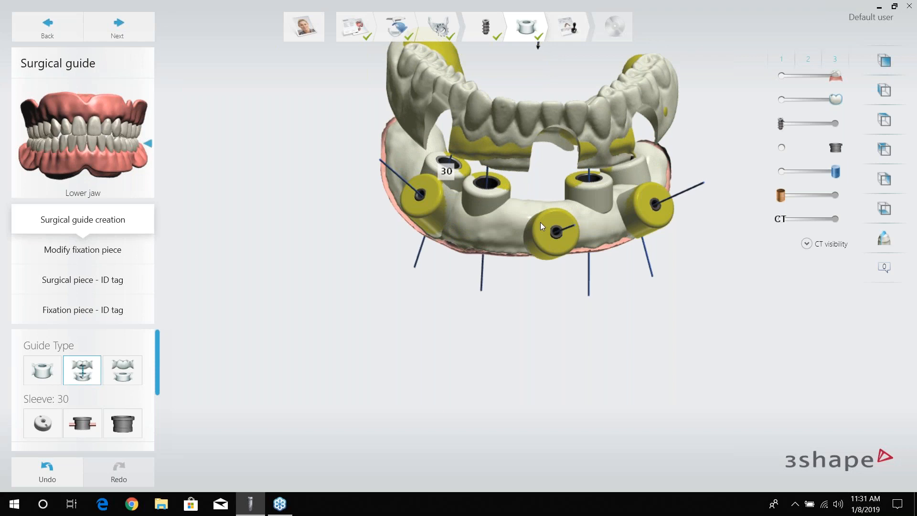
middle_click_drag(540, 222, 480, 371)
mouse_move(481, 371)
right_mouse_down()
mouse_move(482, 329)
mouse_move(492, 344)
mouse_move(480, 356)
right_mouse_up()
mouse_move(479, 183)
left_mouse_down()
mouse_move(479, 167)
mouse_move(479, 185)
left_mouse_up()
- Inspect how the cutouts of the raised fixation piece line up with the anchor pin holes and sleeves of the surgical piece
right_click_drag(484, 324, 446, 233)
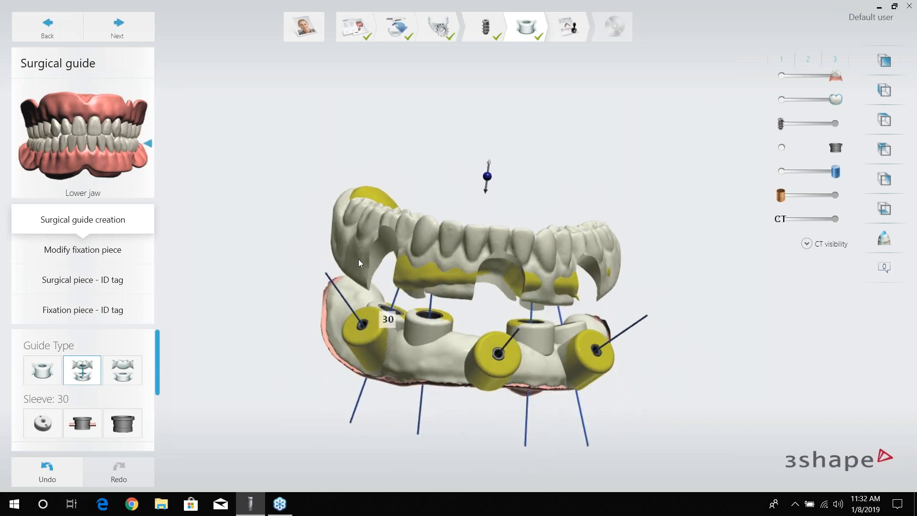
right_click_drag(395, 333, 415, 314)
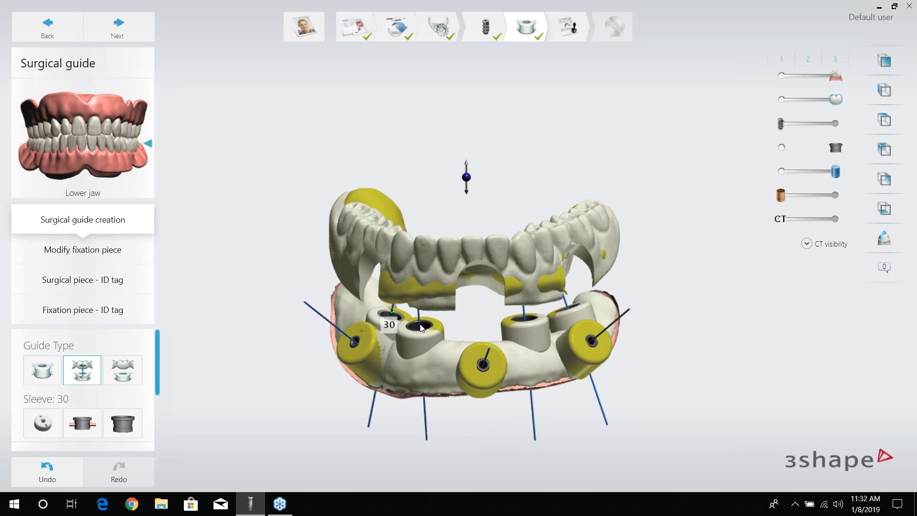
right_click_drag(421, 327, 382, 325)
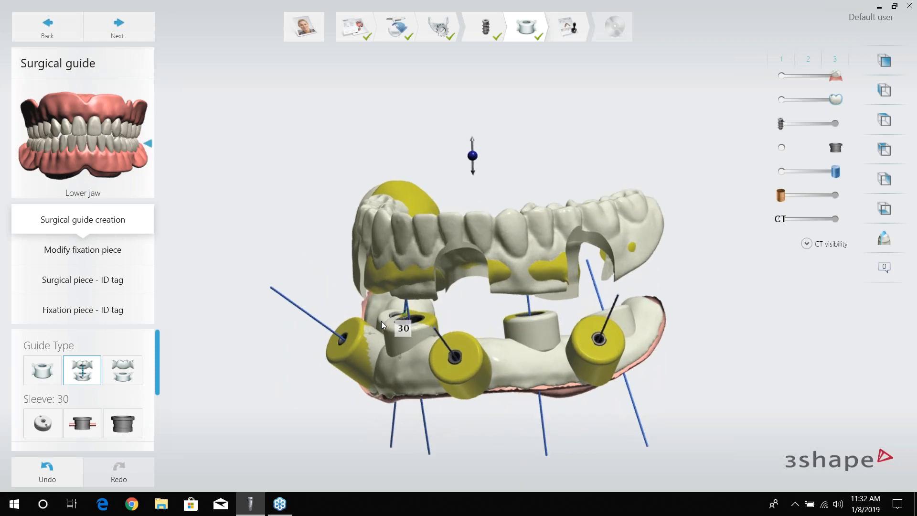
- Compare the single-piece, dual and two-piece guide types by switching between them and turning the model
left_click(42, 370)
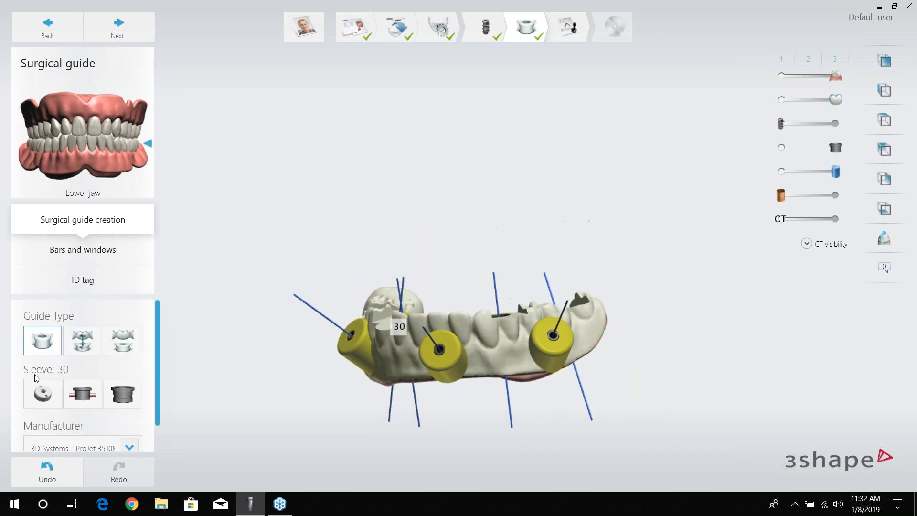
right_click_drag(396, 340, 478, 344)
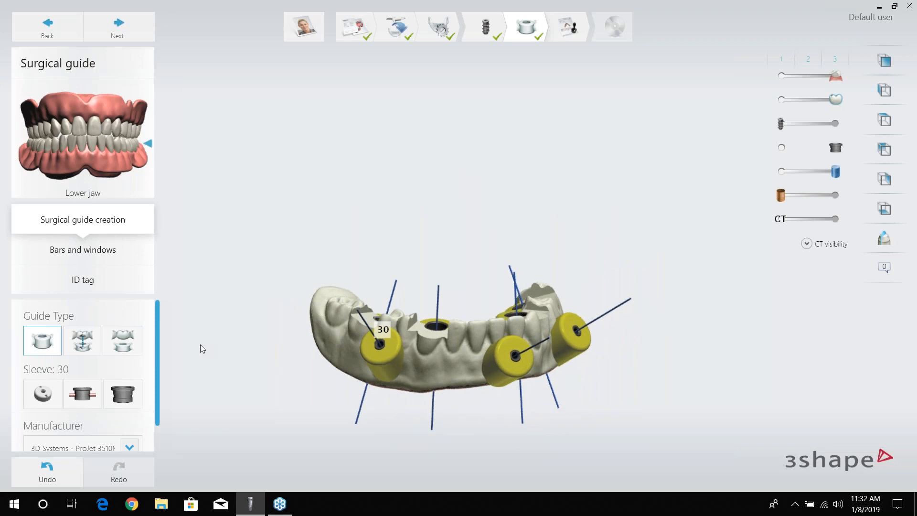
left_click(86, 342)
left_click(120, 370)
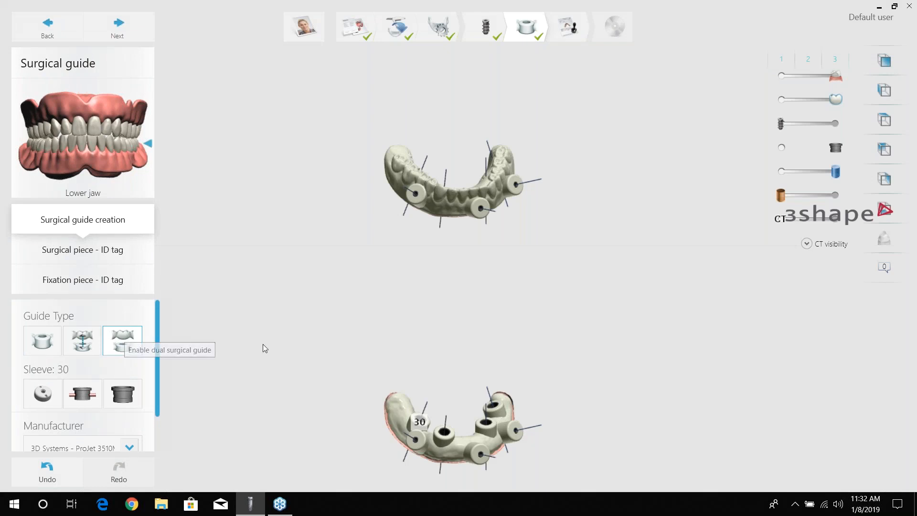
right_click_drag(294, 346, 413, 344)
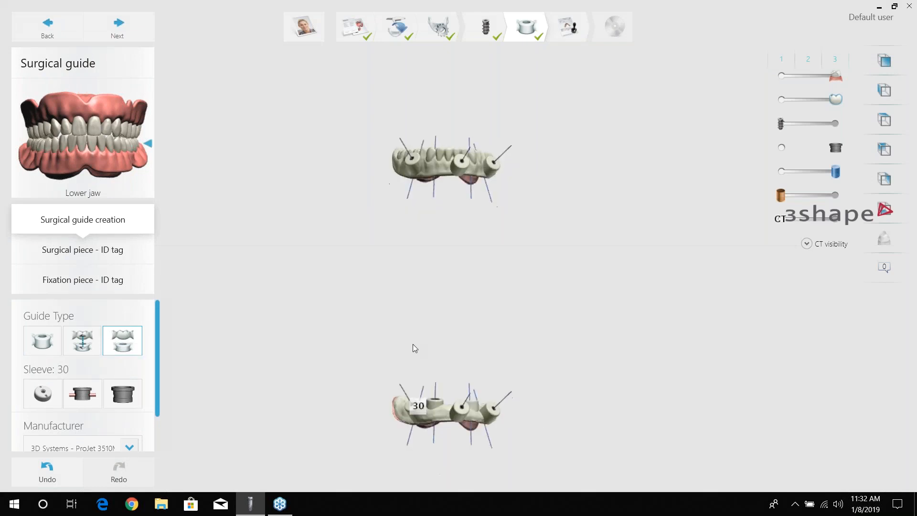
left_click(81, 347)
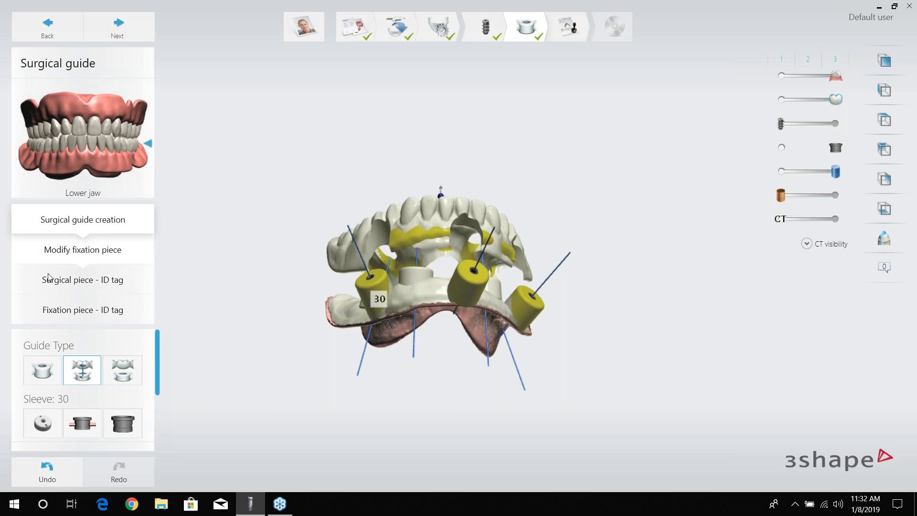
- Set the guide type to the single-piece surgical guide and check its sleeve holes and sleeve options
left_click(36, 380)
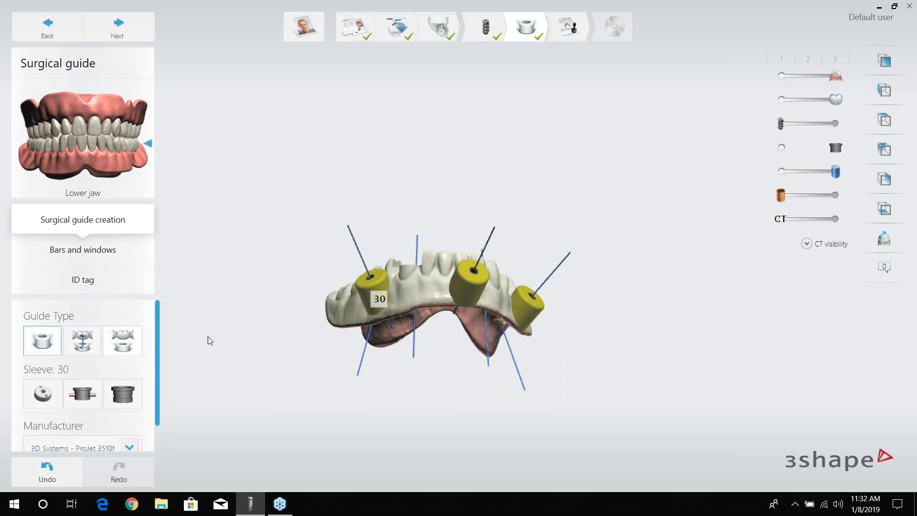
right_click_drag(381, 292, 383, 331)
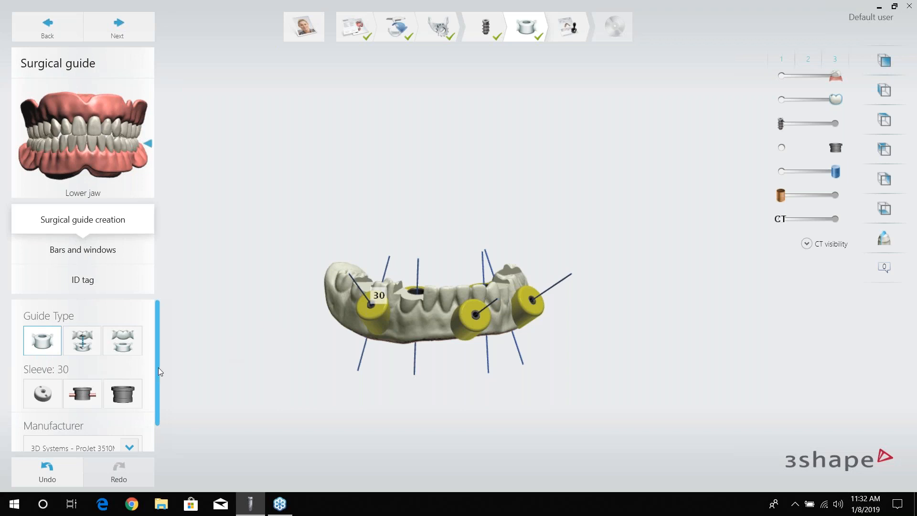
scroll(158, 369, "down", 1)
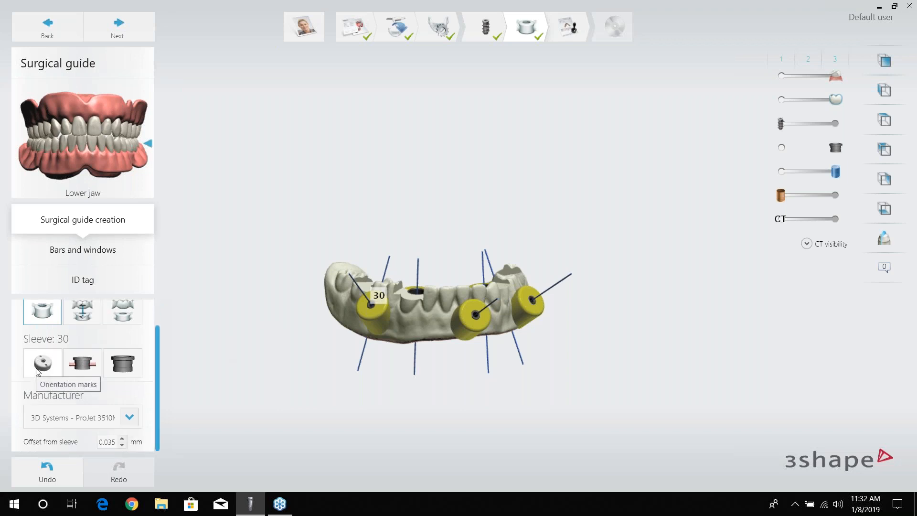
right_click_drag(322, 329, 296, 346)
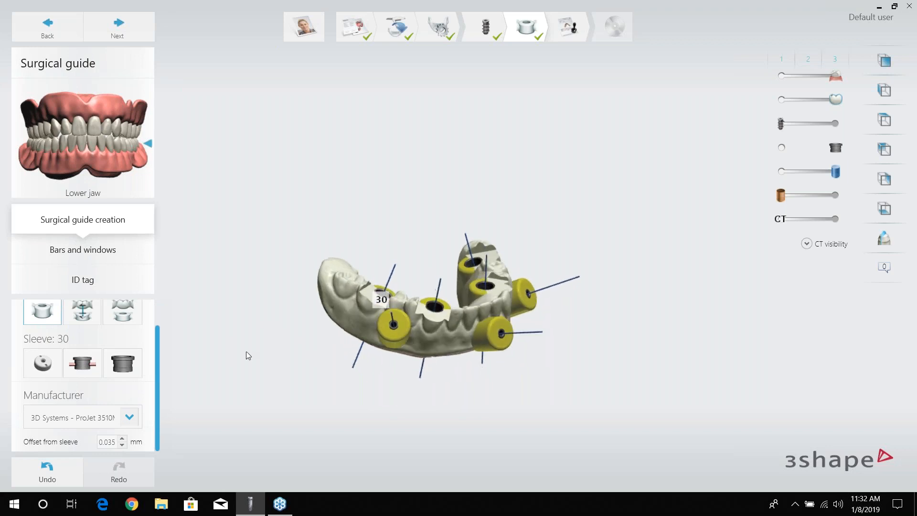
- Open the sleeve selection for position 30 and compare the Straumann pilot and fully guided sleeves
left_click(123, 372)
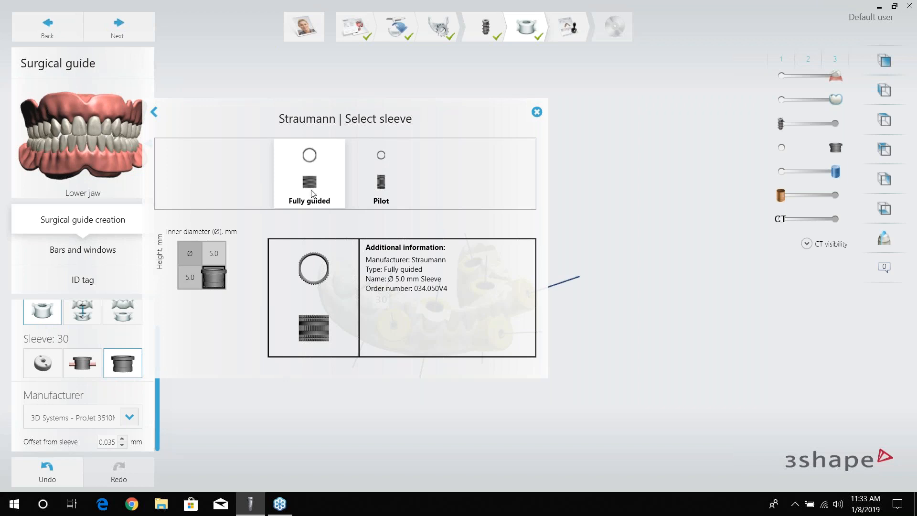
left_click(391, 173)
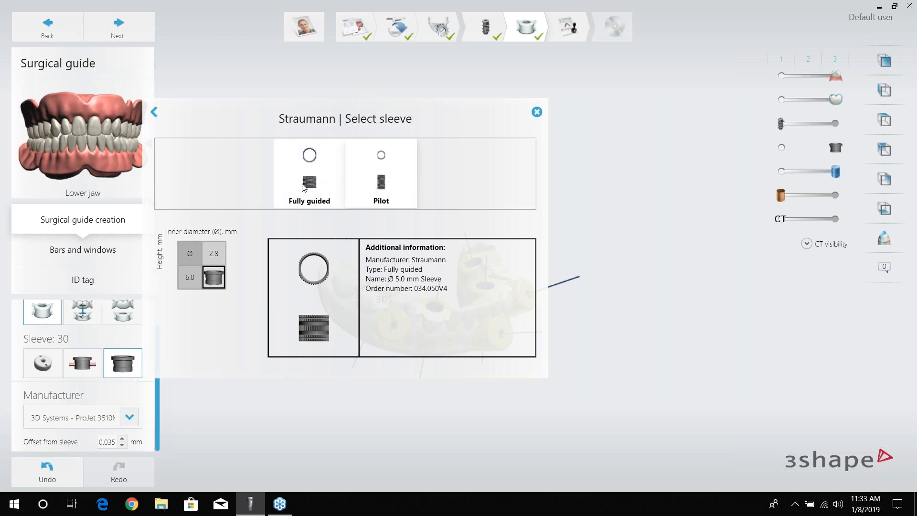
left_click(303, 199)
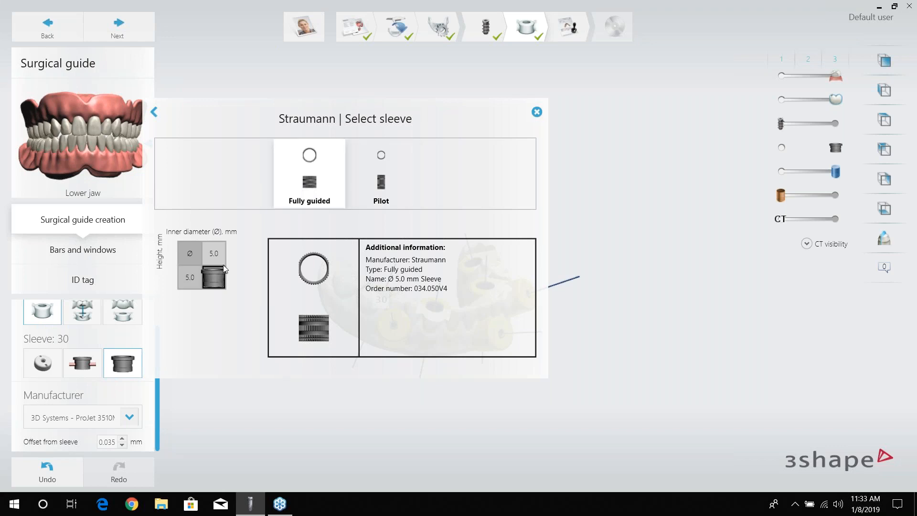
- Browse the sleeve manufacturers and assign the fully guided Straumann T-sleeve with 5.0 mm inner diameter and 5.0 mm height to position 30
left_click(154, 113)
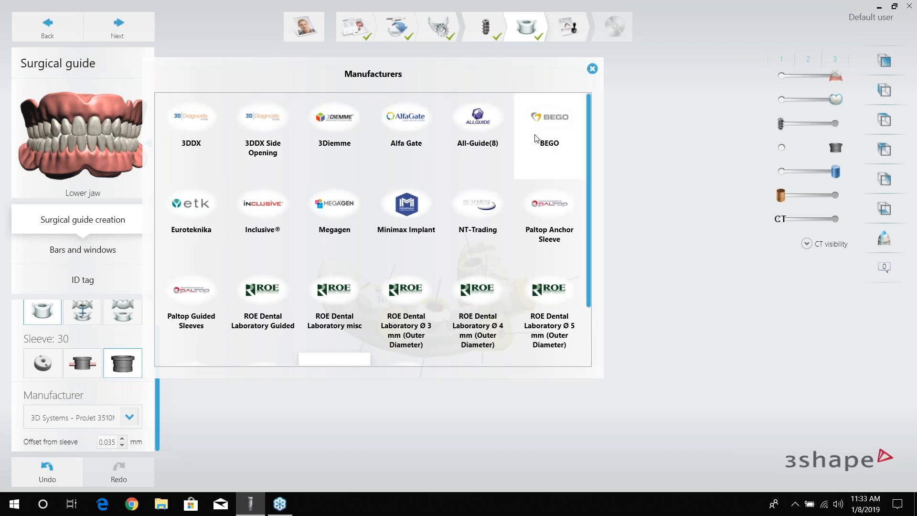
scroll(537, 139, "down", 1)
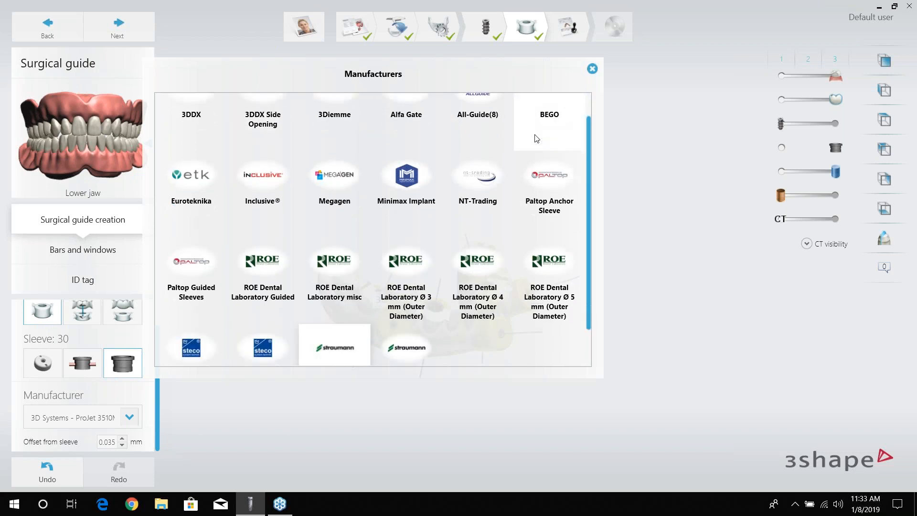
scroll(537, 138, "down", 2)
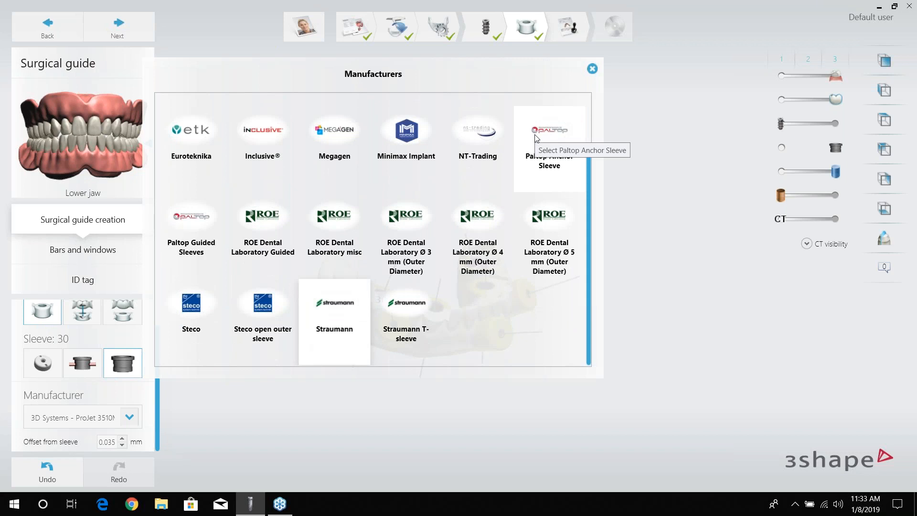
scroll(522, 175, "up", 3)
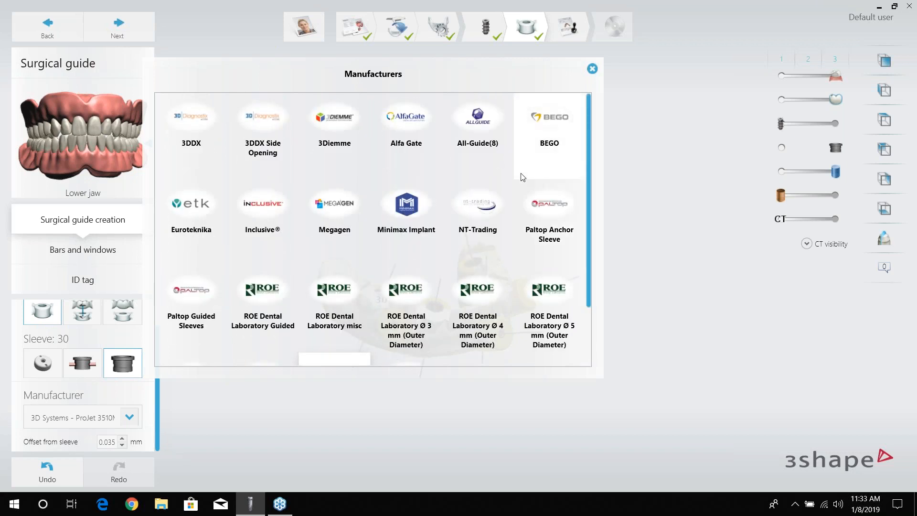
left_click(467, 225)
left_click(309, 425)
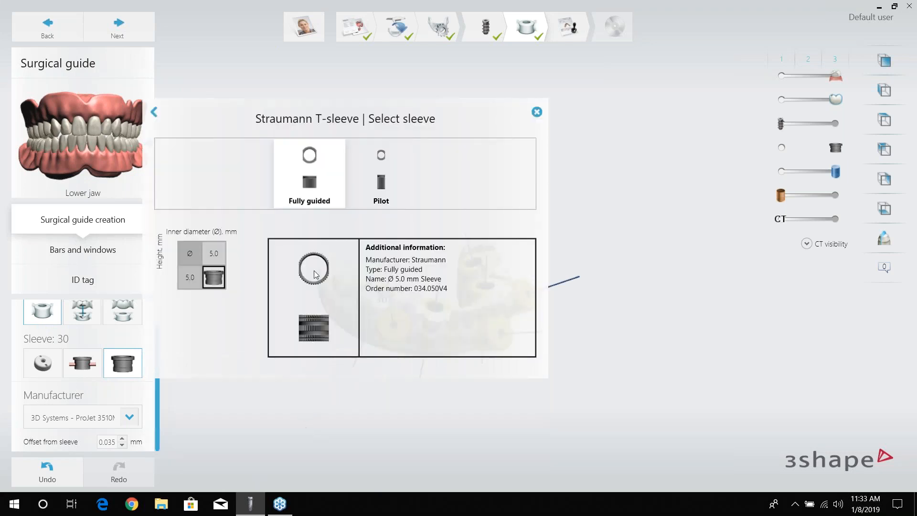
left_click(215, 281)
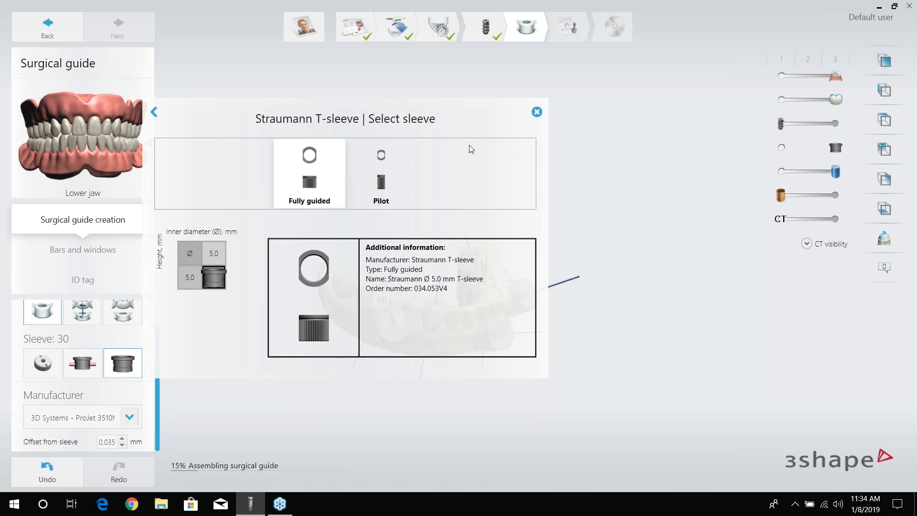
left_click(537, 113)
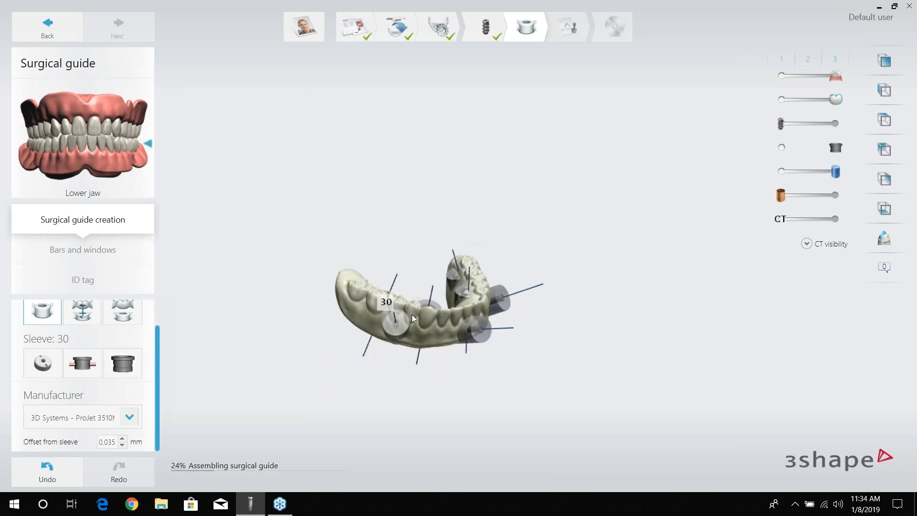
- Inspect the assembled surgical guide's sleeve openings from above and behind, and dismiss the bite check notice
scroll(412, 314, "up", 5)
right_click_drag(412, 314, 399, 347)
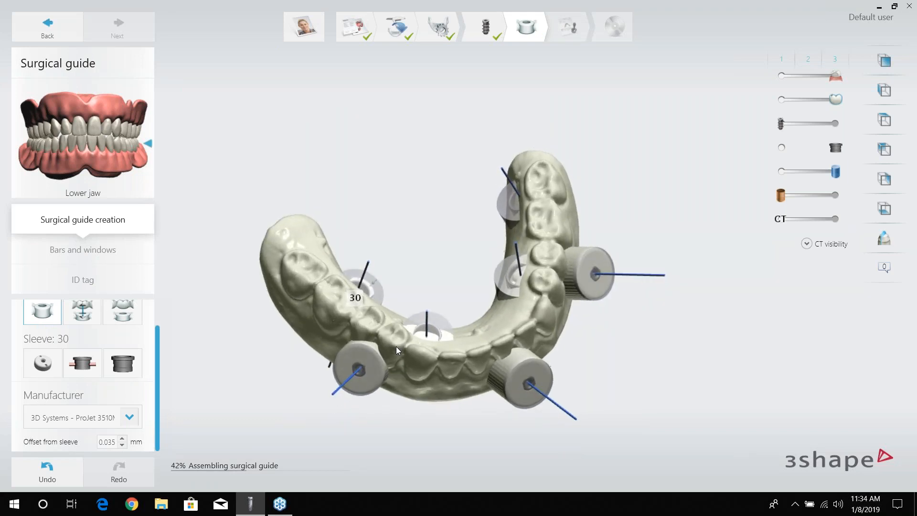
scroll(397, 346, "up", 3)
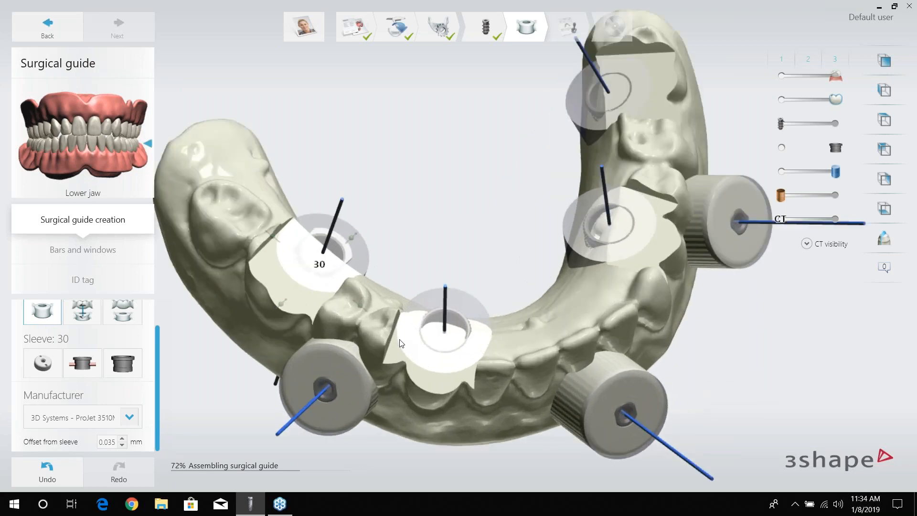
right_click_drag(406, 351, 467, 260)
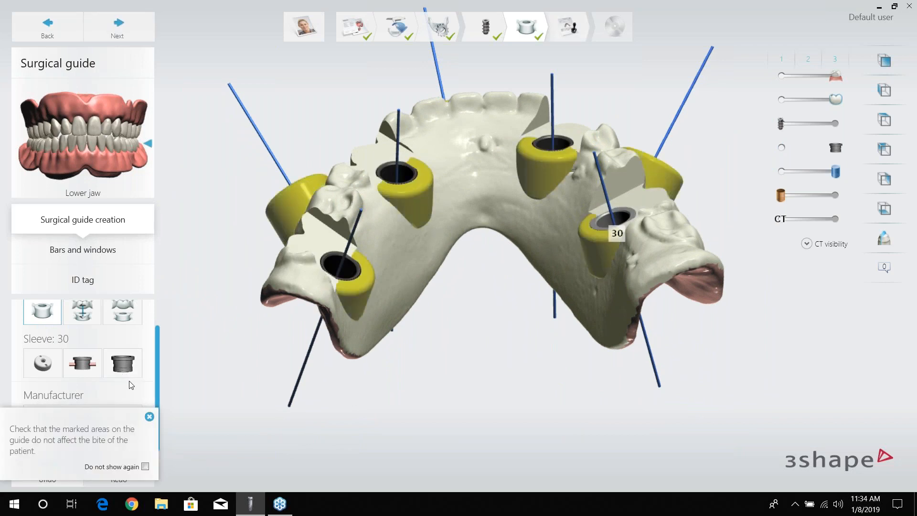
left_click(150, 417)
right_click_drag(389, 236, 427, 242)
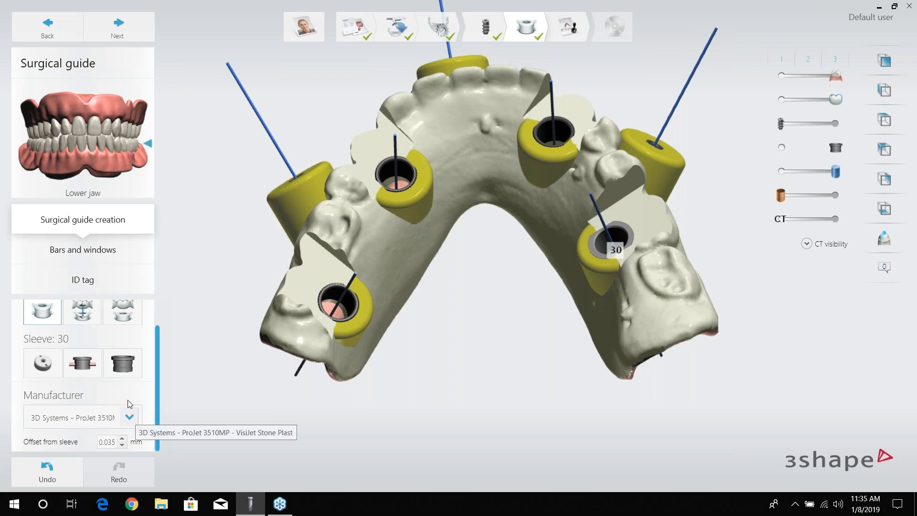
- Browse the list of printer manufacturers and materials available for the surgical guide without choosing one
left_click(129, 416)
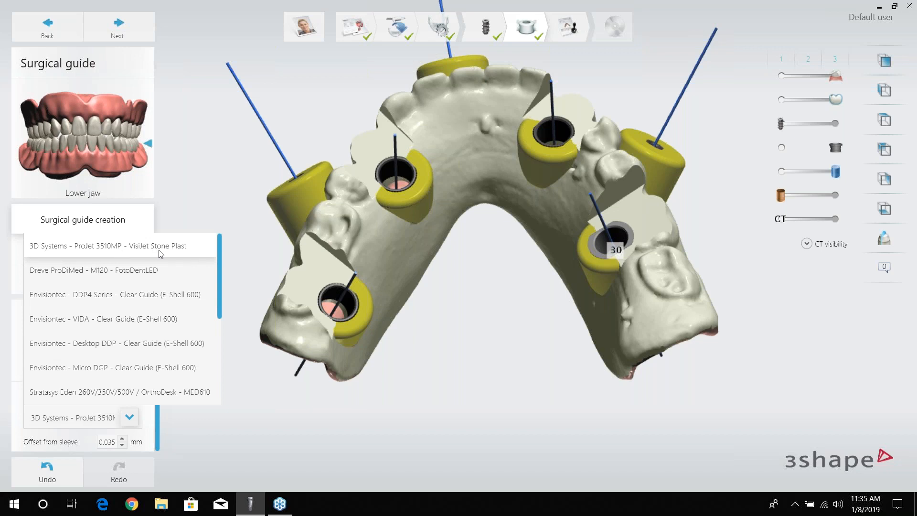
scroll(154, 282, "down", 5)
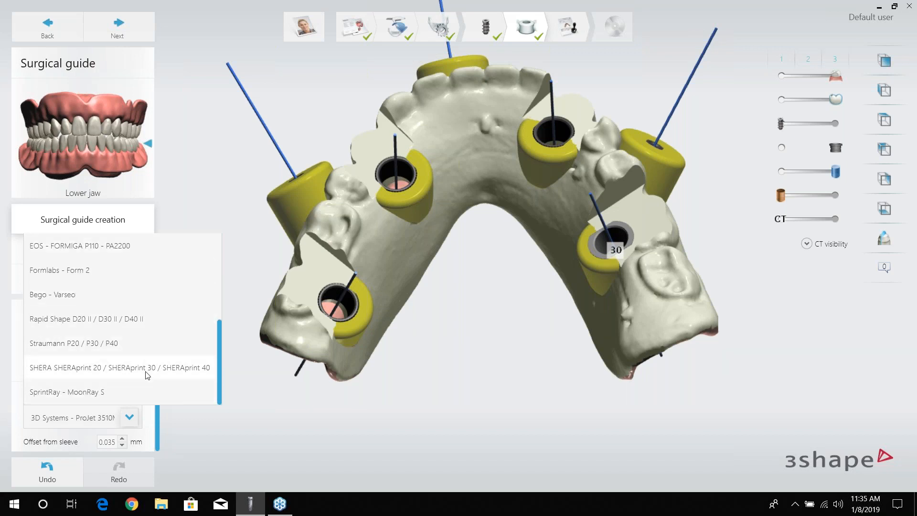
scroll(146, 365, "up", 5)
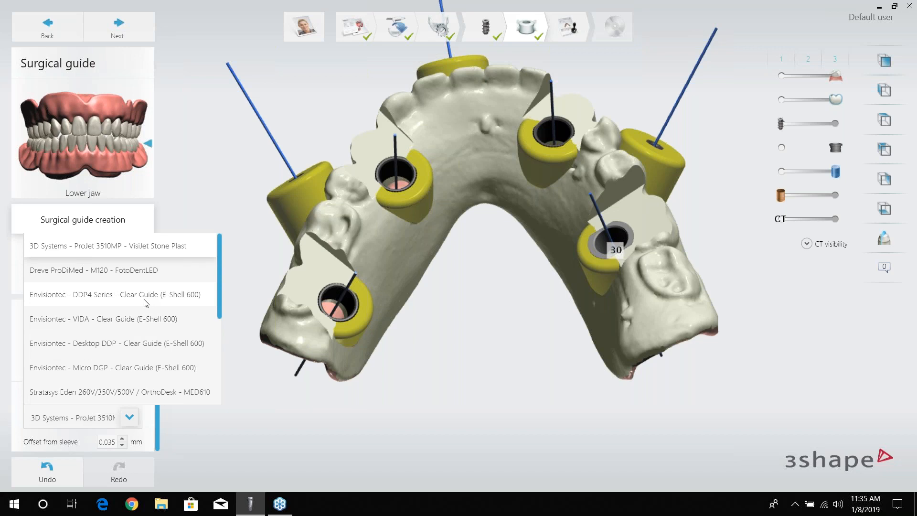
scroll(146, 303, "down", 5)
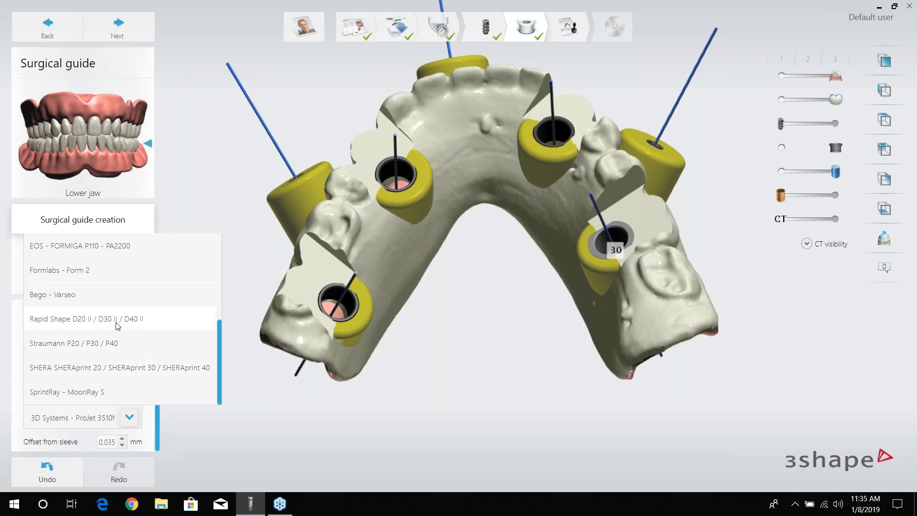
scroll(117, 319, "up", 3)
scroll(122, 333, "up", 1)
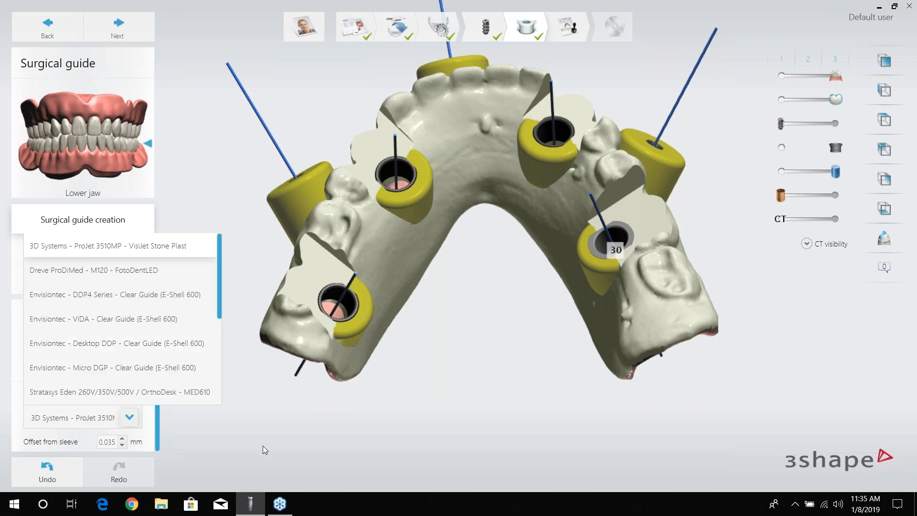
left_click(263, 445)
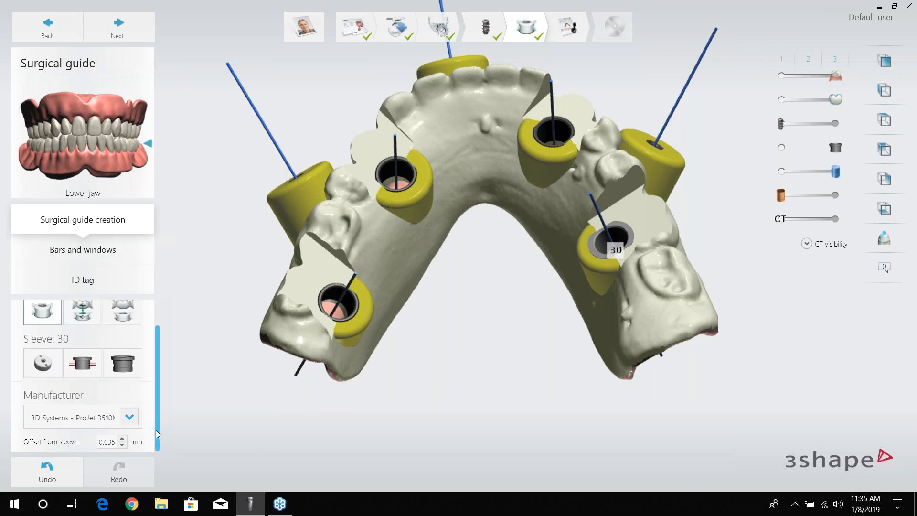
- Set the guide's manufacturer to SprintRay - MoonRay S and check the offset from sleeve
left_click(129, 420)
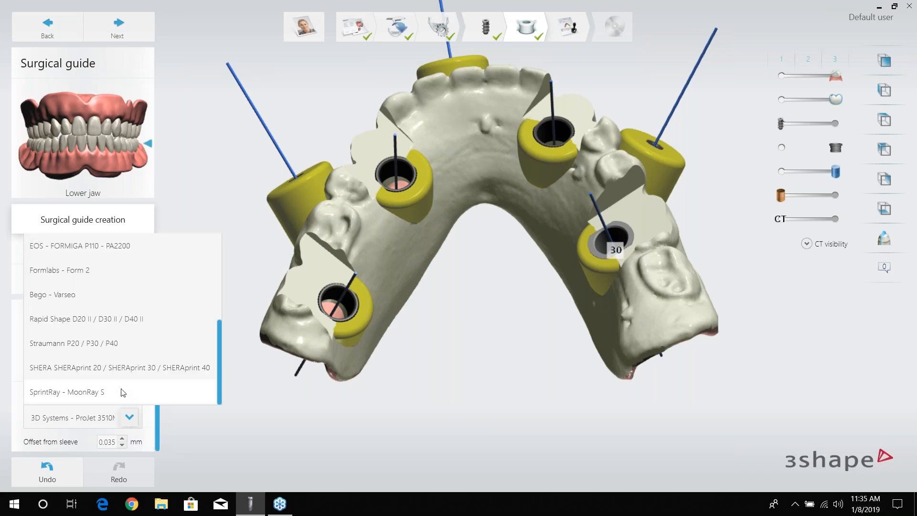
left_click(121, 389)
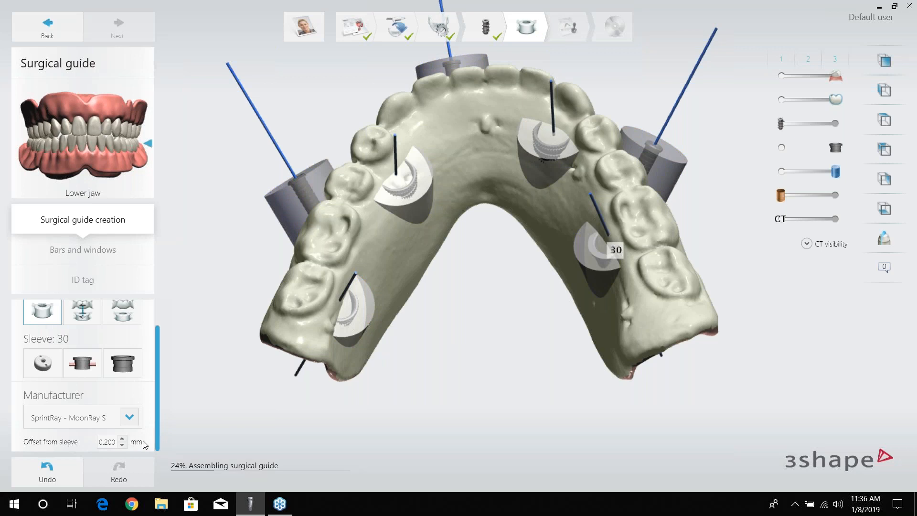
scroll(148, 442, "up", 1)
scroll(148, 443, "down", 1)
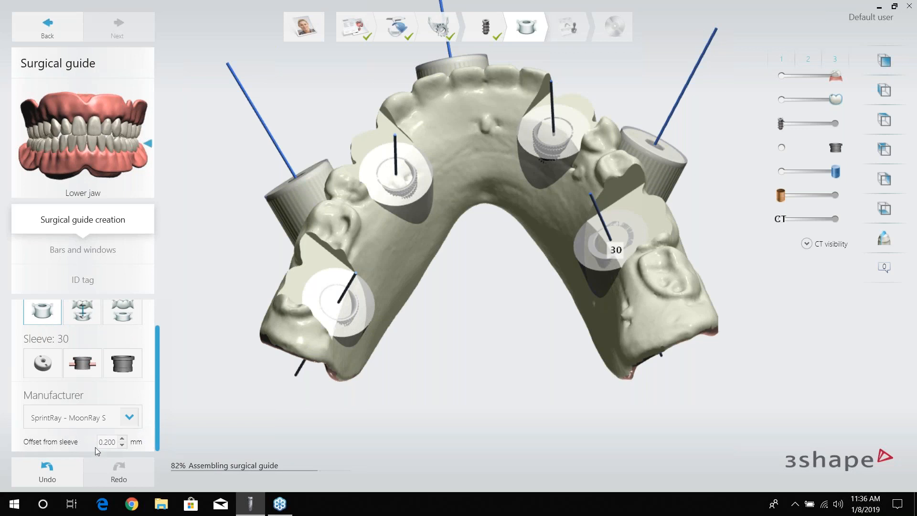
- Return the guide's manufacturer to 3D Systems - ProJet 3510MP - VisiJet Stone Plast
left_click(147, 416)
left_click(133, 420)
scroll(94, 255, "up", 5)
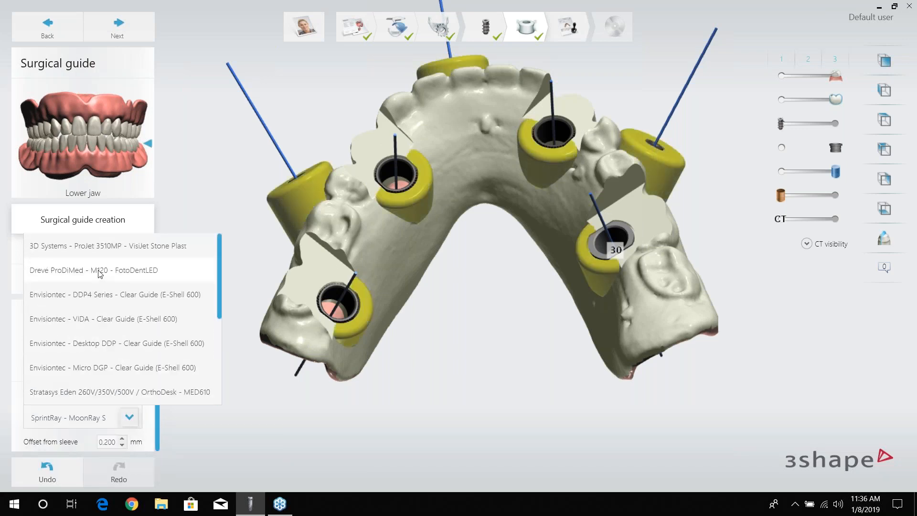
left_click(102, 249)
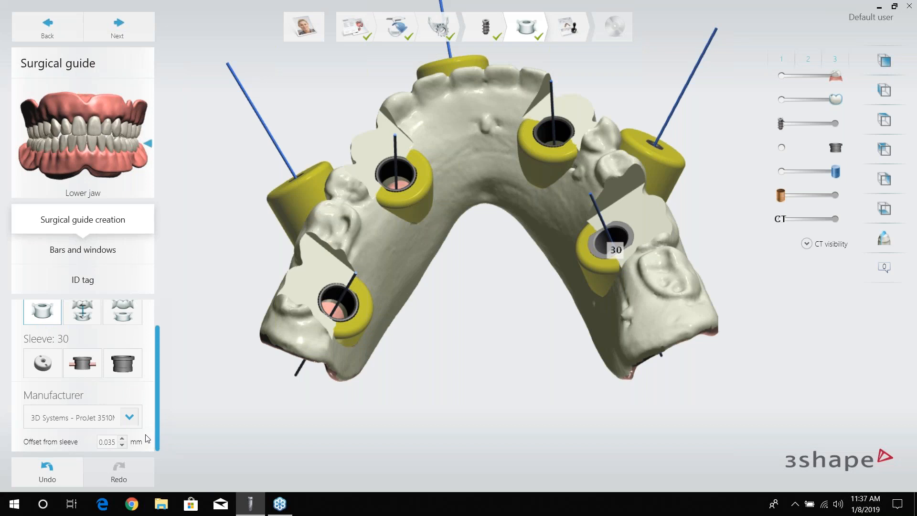
- Switch to the guide type with a modifiable fixation piece, then check its thickness and offset settings and the assembled pieces
left_click(82, 312)
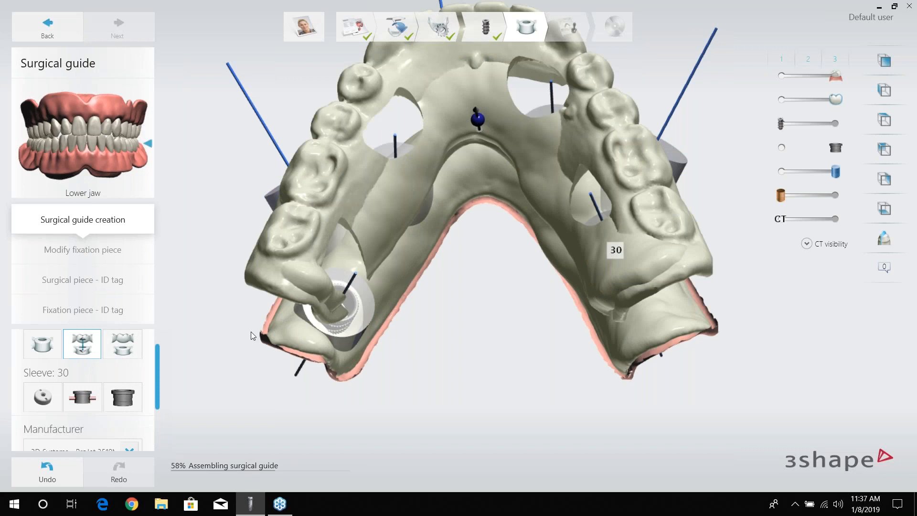
left_click_drag(159, 381, 155, 448)
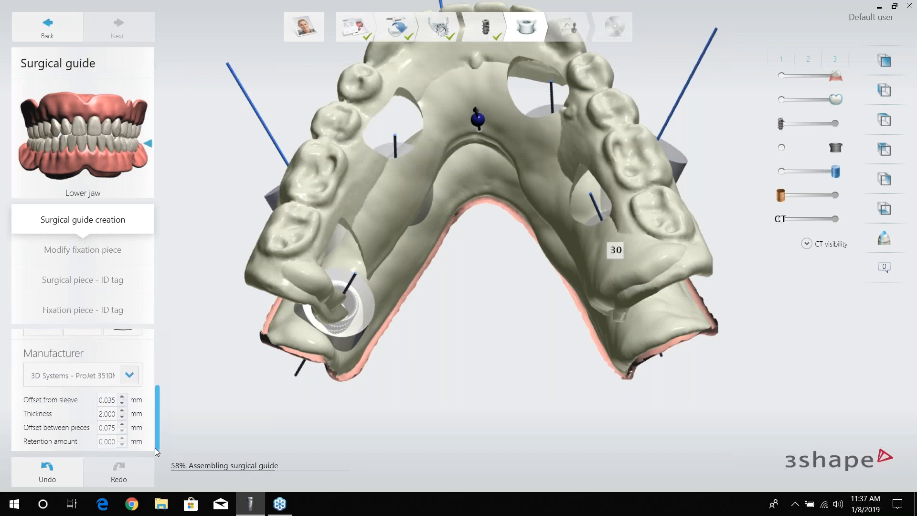
right_click_drag(445, 346, 457, 268)
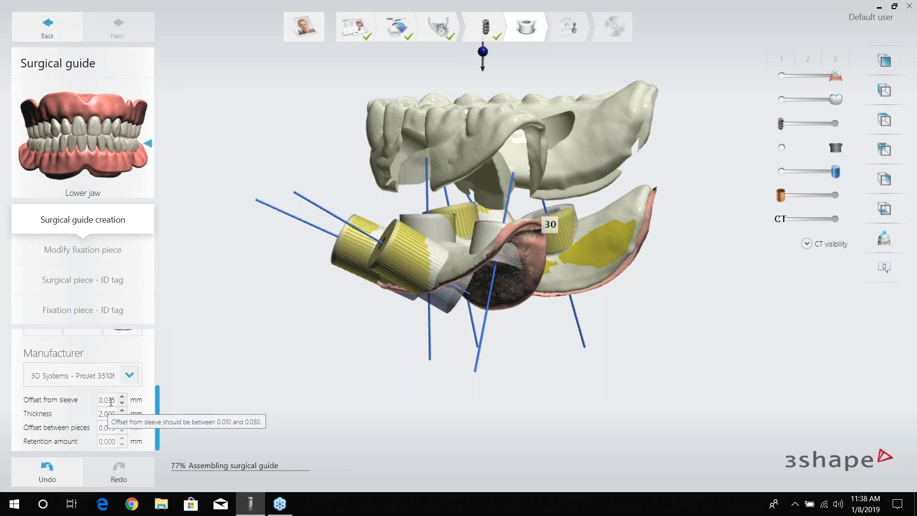
right_click_drag(372, 314, 380, 364)
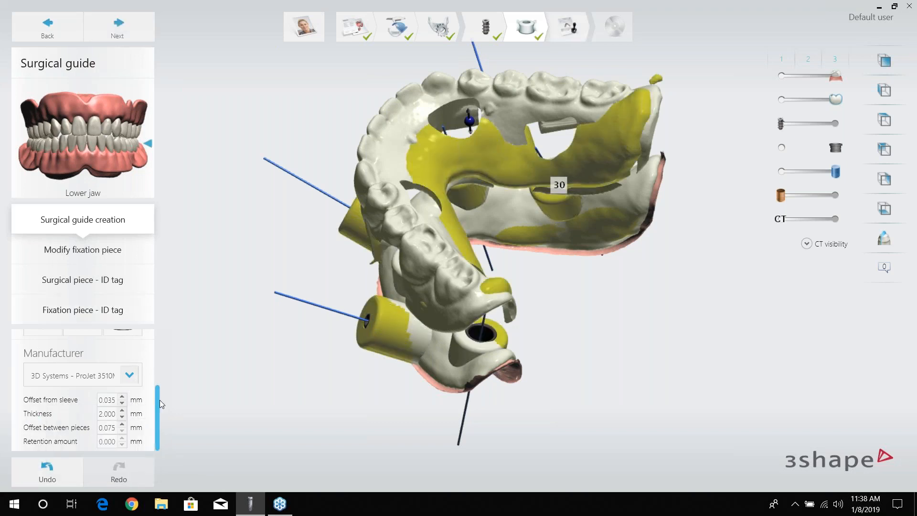
- View the other guide type with separate surgical and fixation pieces, then return to the one with the modifiable fixation piece
left_click_drag(160, 399, 164, 374)
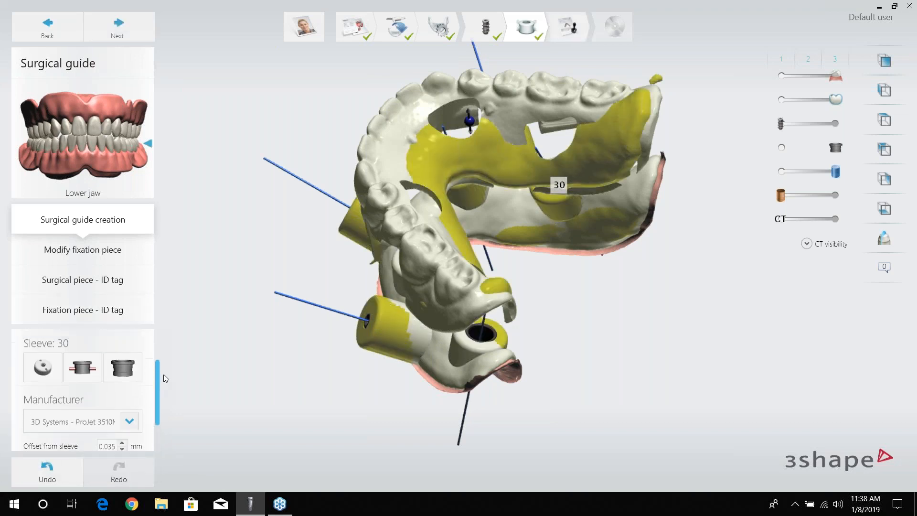
left_click(132, 373)
scroll(118, 369, "up", 3)
left_click(118, 369)
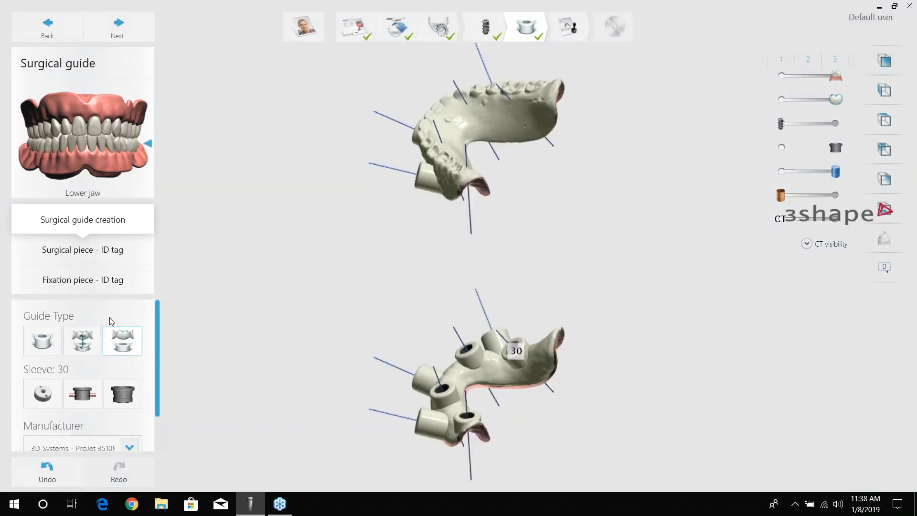
left_click(93, 340)
- Open the fixation piece for modification and brush its outer flange on one posterior side and the front for removal
left_click(90, 256)
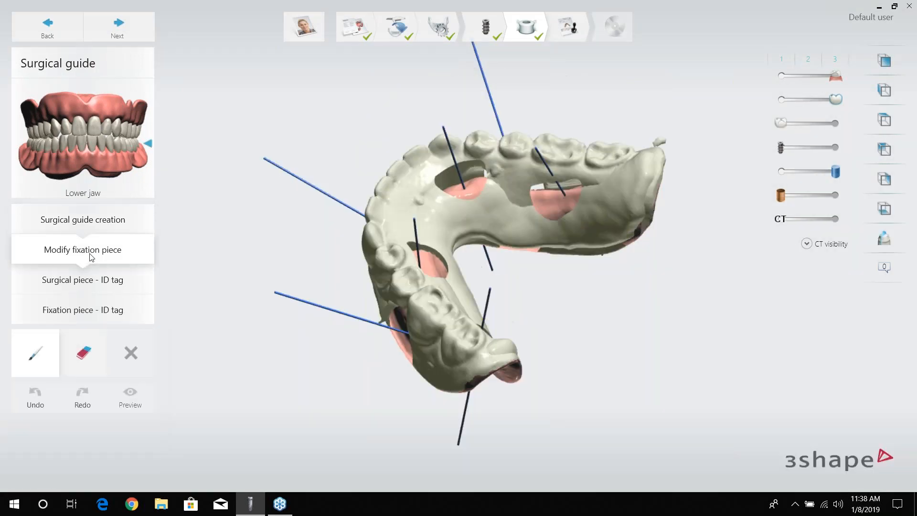
mouse_move(364, 327)
right_mouse_down()
mouse_move(416, 239)
mouse_move(549, 260)
right_mouse_up()
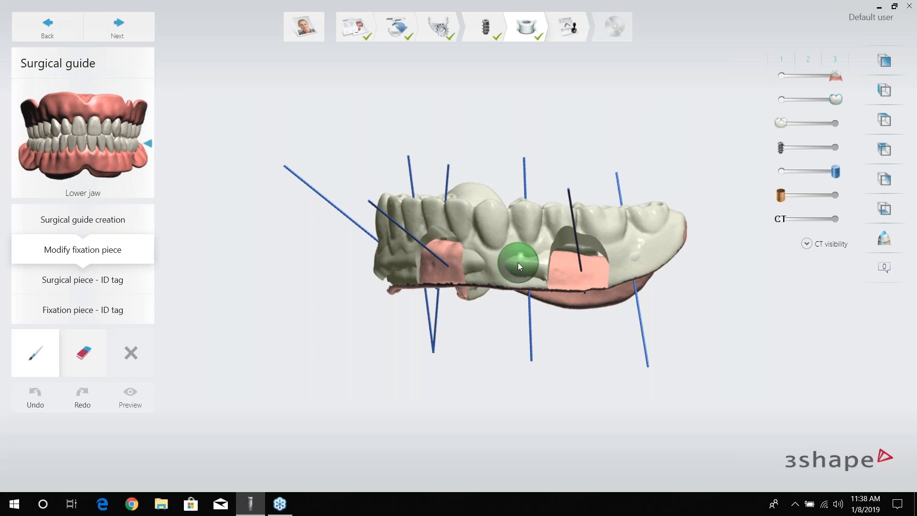
mouse_move(329, 303)
right_mouse_down()
mouse_move(359, 257)
mouse_move(503, 259)
mouse_move(507, 165)
mouse_move(508, 249)
mouse_move(486, 277)
mouse_move(503, 273)
mouse_move(478, 270)
right_mouse_up()
left_click_drag(430, 268, 343, 256)
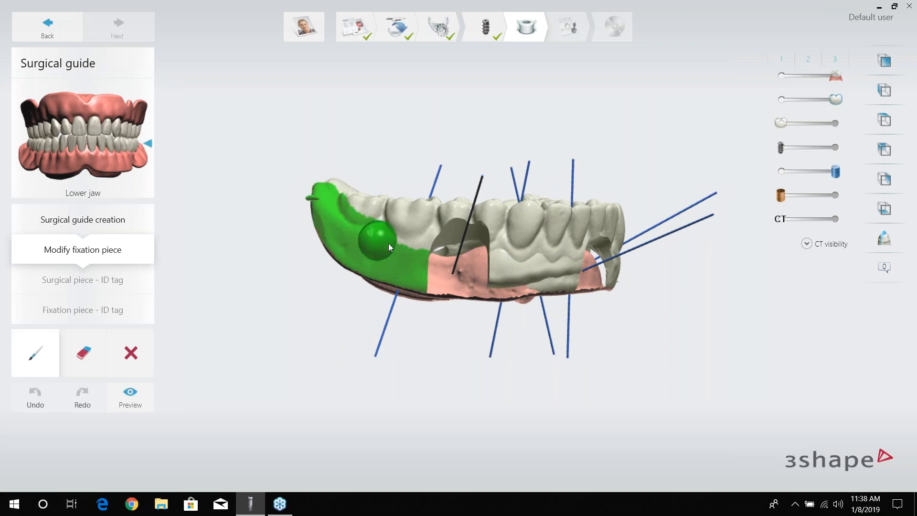
mouse_move(417, 248)
right_mouse_down()
mouse_move(417, 266)
mouse_move(454, 271)
right_mouse_up()
mouse_move(465, 268)
left_mouse_down()
mouse_move(503, 270)
mouse_move(521, 282)
mouse_move(468, 289)
mouse_move(547, 289)
left_mouse_up()
mouse_move(548, 289)
right_mouse_down()
mouse_move(515, 289)
mouse_move(482, 314)
mouse_move(481, 328)
right_mouse_up()
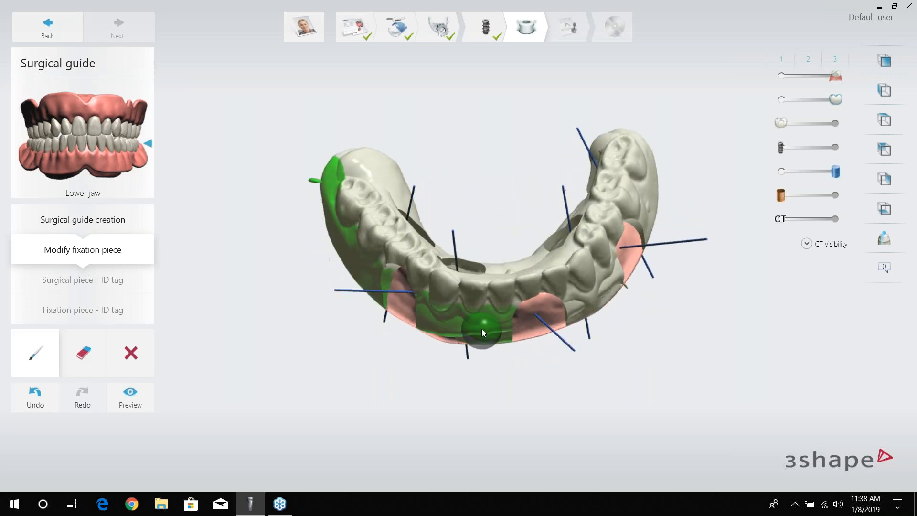
- Preview the material removal on the fixation piece's outer flange, inspect it from the side, and undo it
left_click(143, 406)
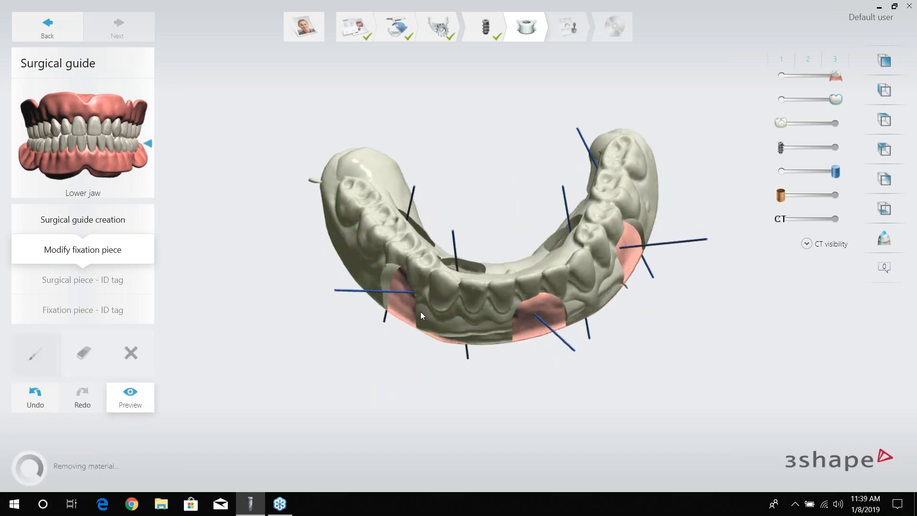
right_click_drag(435, 316, 328, 276)
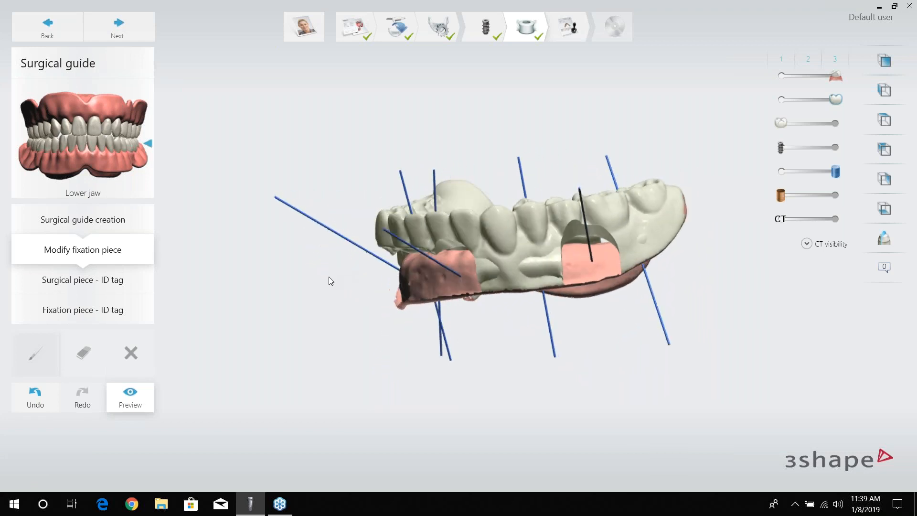
left_click(34, 397)
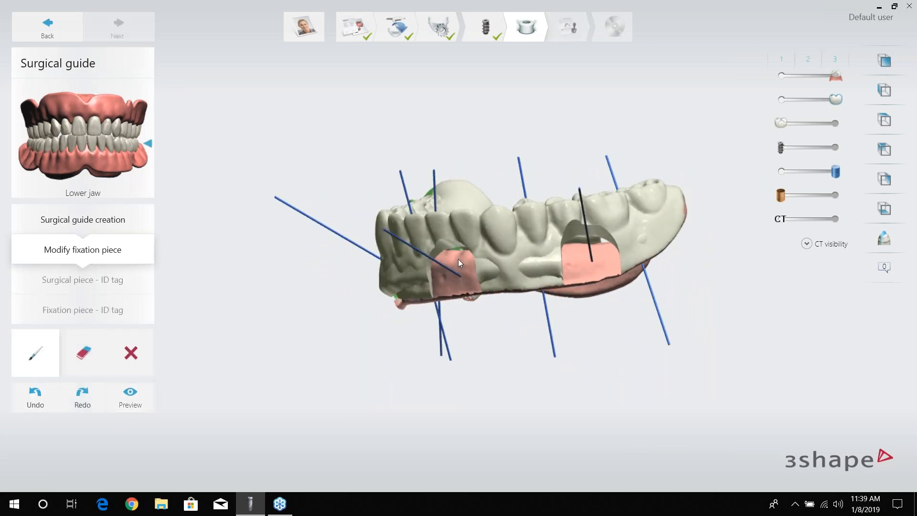
- Brush the fixation piece's outer flange across the front and around to the opposite side for removal
mouse_move(458, 274)
right_mouse_down()
mouse_move(596, 254)
mouse_move(458, 257)
right_mouse_up()
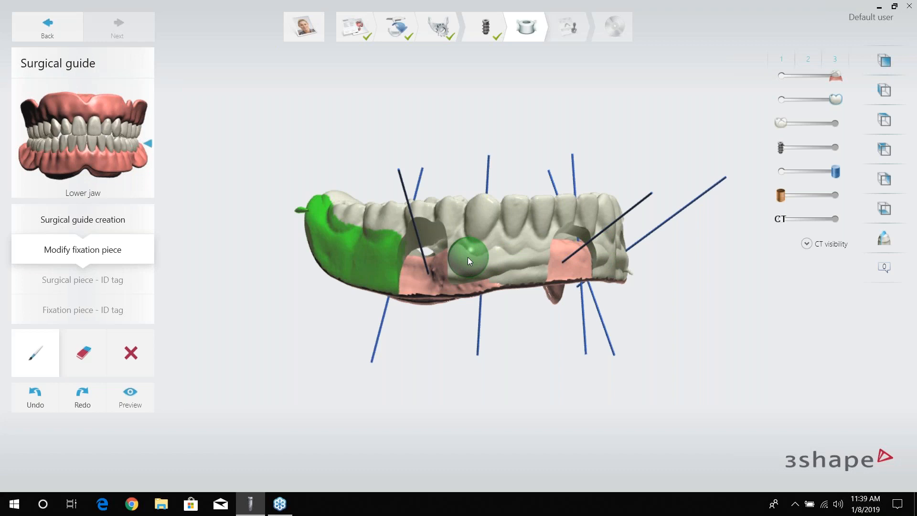
left_click_drag(472, 258, 542, 250)
left_click_drag(474, 274, 538, 263)
right_click_drag(538, 263, 413, 285)
left_click_drag(405, 286, 581, 250)
right_click_drag(563, 272, 634, 273)
right_click_drag(670, 226, 635, 230)
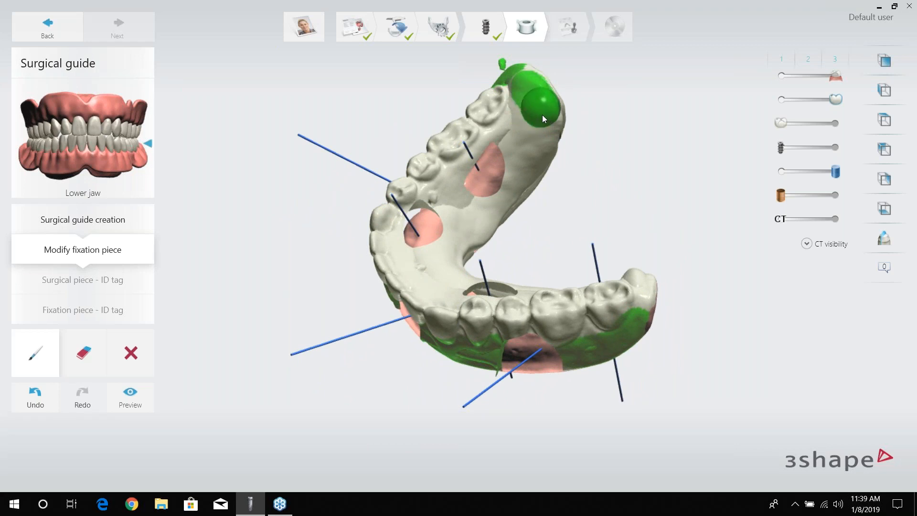
- Brush the fixation piece's posterior ends and inner lingual border for removal, then preview the trimmed piece
mouse_move(546, 148)
left_mouse_down()
mouse_move(547, 108)
mouse_move(520, 76)
mouse_move(538, 141)
mouse_move(520, 181)
left_mouse_up()
right_click_drag(520, 181, 563, 161)
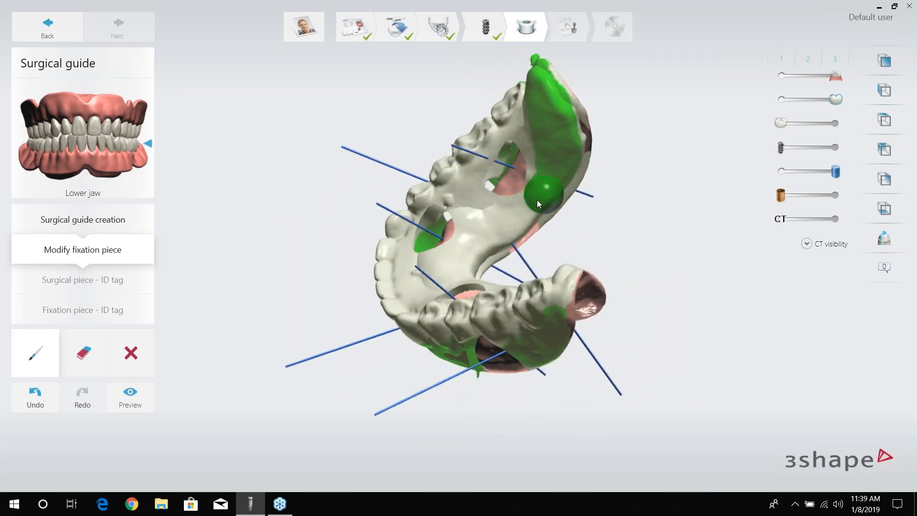
mouse_move(474, 262)
right_mouse_down()
mouse_move(474, 275)
mouse_move(472, 263)
right_mouse_up()
left_click_drag(488, 239, 510, 289)
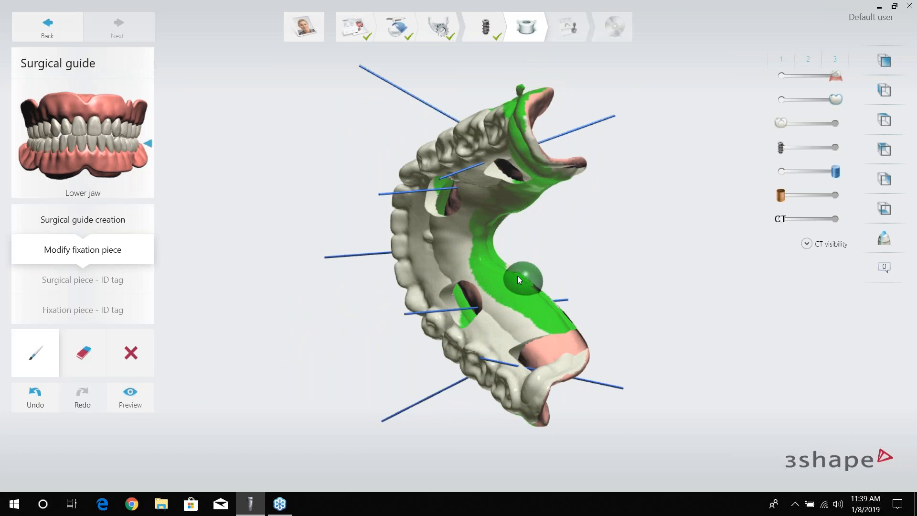
mouse_move(504, 276)
right_mouse_down()
mouse_move(664, 303)
mouse_move(604, 357)
right_mouse_up()
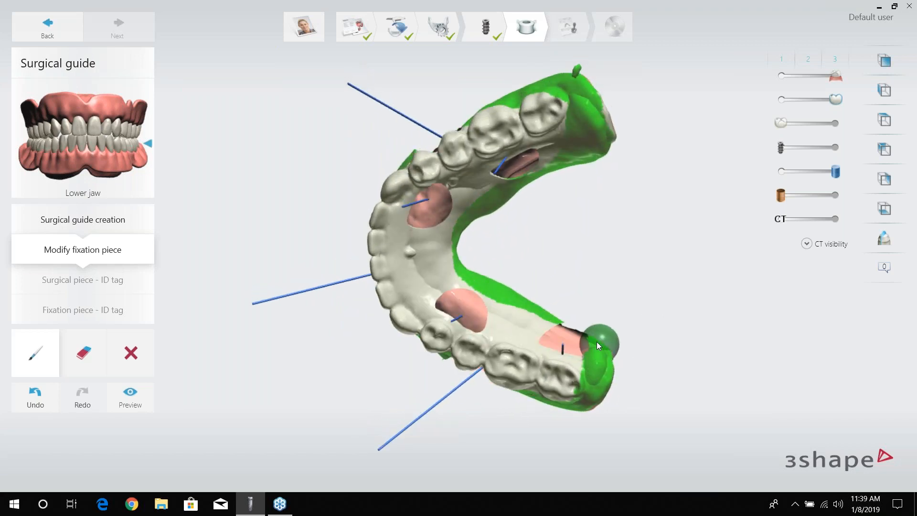
left_click(130, 396)
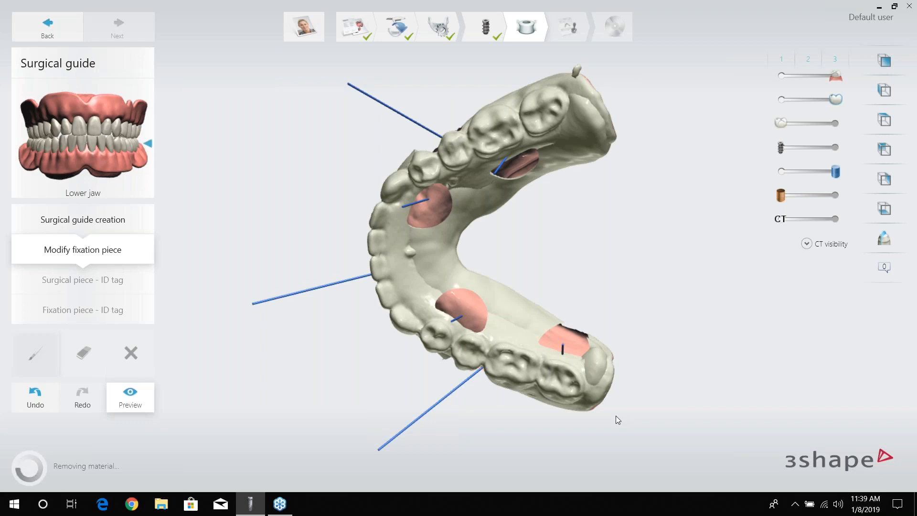
right_click_drag(669, 299, 599, 275)
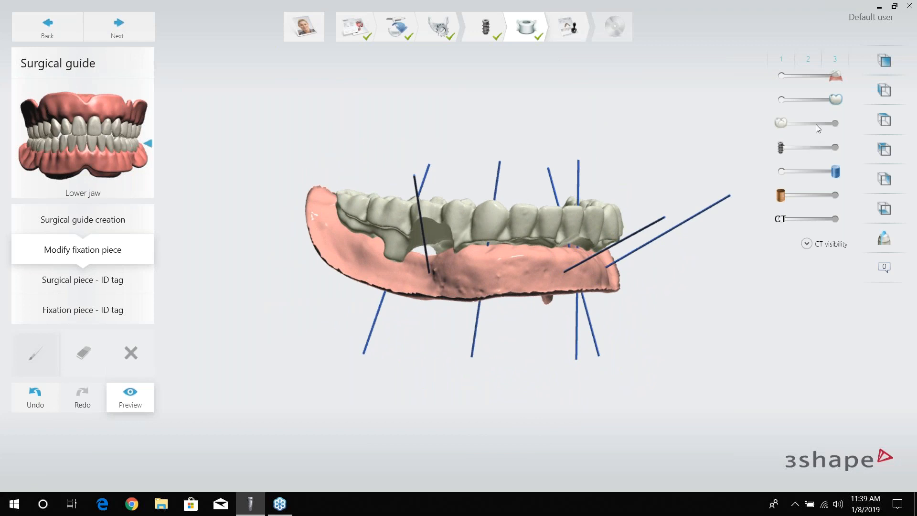
- Show the surgical piece together with the fixation piece and undo the removal preview
left_click_drag(786, 124, 838, 117)
mouse_move(555, 262)
right_mouse_down()
mouse_move(561, 222)
mouse_move(552, 260)
mouse_move(449, 299)
mouse_move(438, 299)
mouse_move(434, 277)
mouse_move(379, 289)
mouse_move(317, 323)
mouse_move(317, 345)
mouse_move(481, 248)
mouse_move(485, 215)
right_mouse_up()
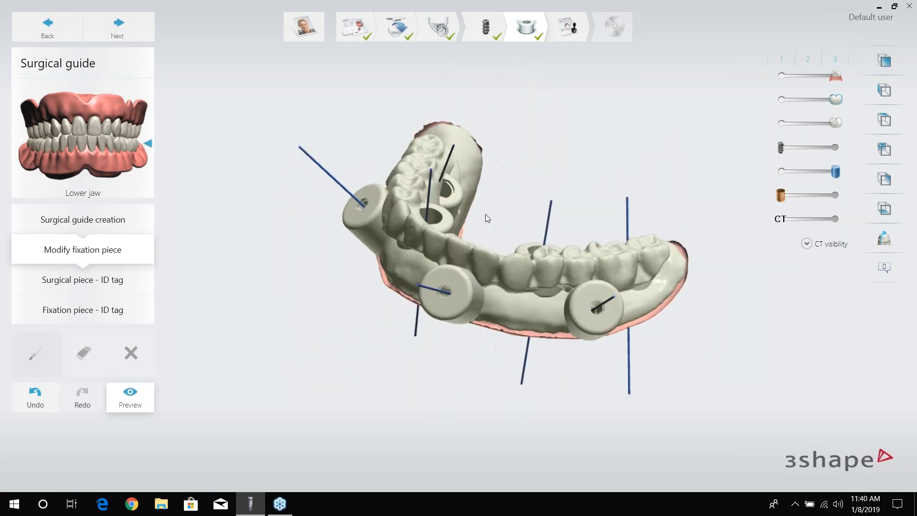
left_click(35, 396)
right_click_drag(447, 271, 492, 207)
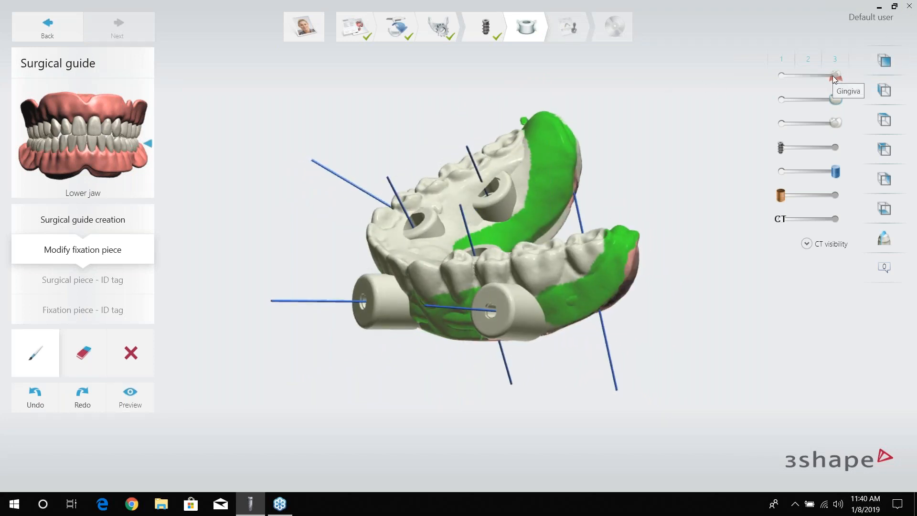
- Erase the removal marking from the upper outer flange, posterior end and most of the lingual surface on one side of the fixation piece
mouse_move(649, 244)
right_mouse_down()
mouse_move(600, 319)
mouse_move(626, 285)
mouse_move(538, 252)
mouse_move(490, 142)
mouse_move(542, 234)
mouse_move(604, 255)
right_mouse_up()
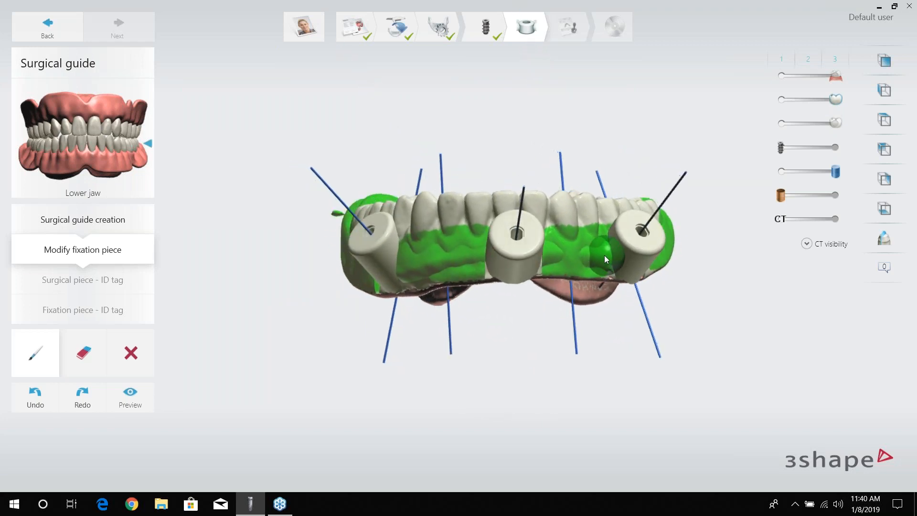
right_click_drag(439, 275, 535, 278)
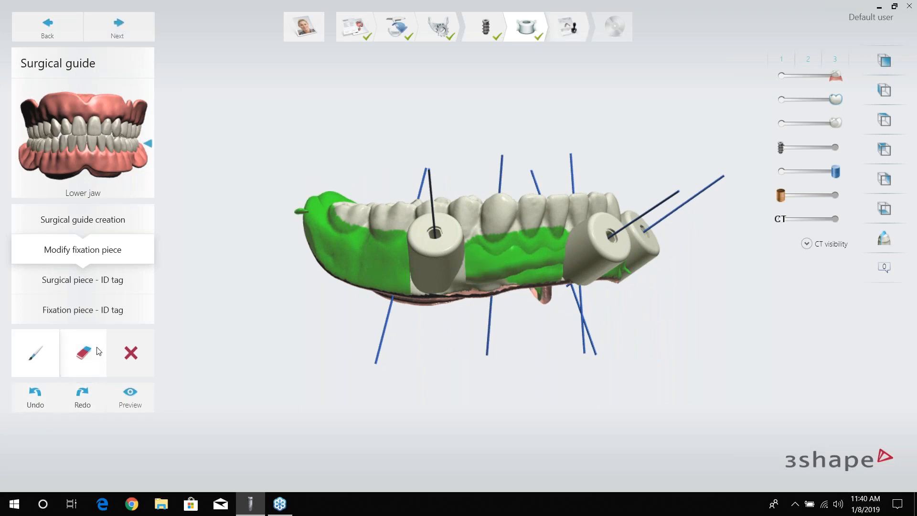
left_click_drag(369, 245, 401, 246)
right_click_drag(337, 235, 334, 249)
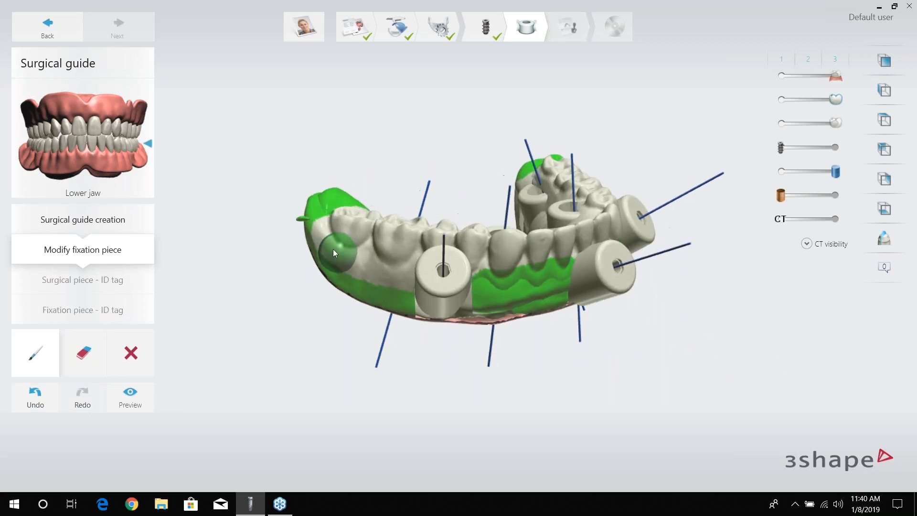
right_click_drag(317, 206, 348, 181)
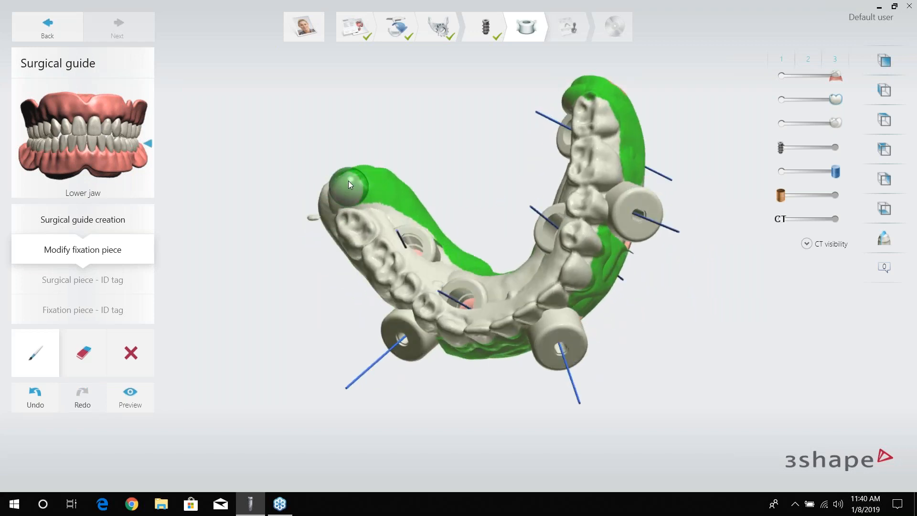
right_click_drag(407, 201, 478, 269)
left_click_drag(463, 230, 389, 127)
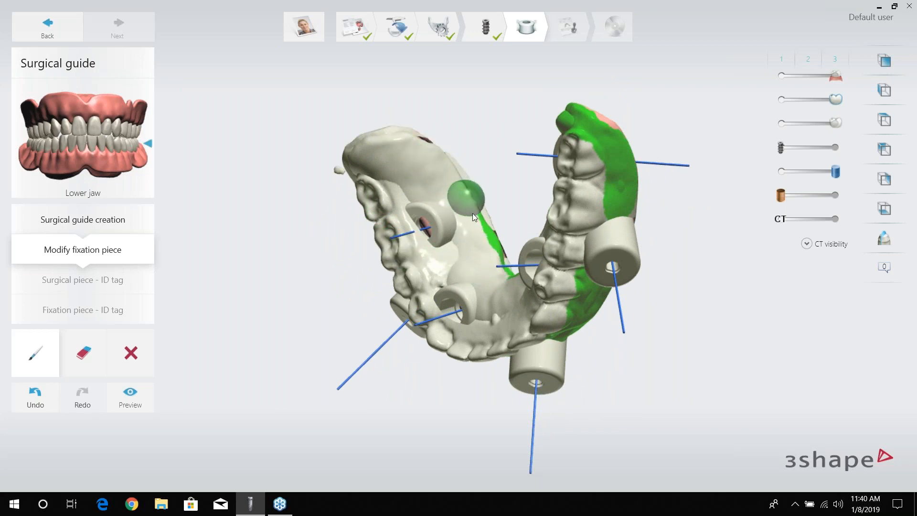
- Erase the upper part of the removal marking along the front and between the anchor sleeves, keeping only the lower border marked
right_click_drag(504, 293, 537, 179)
left_click_drag(475, 234, 540, 179)
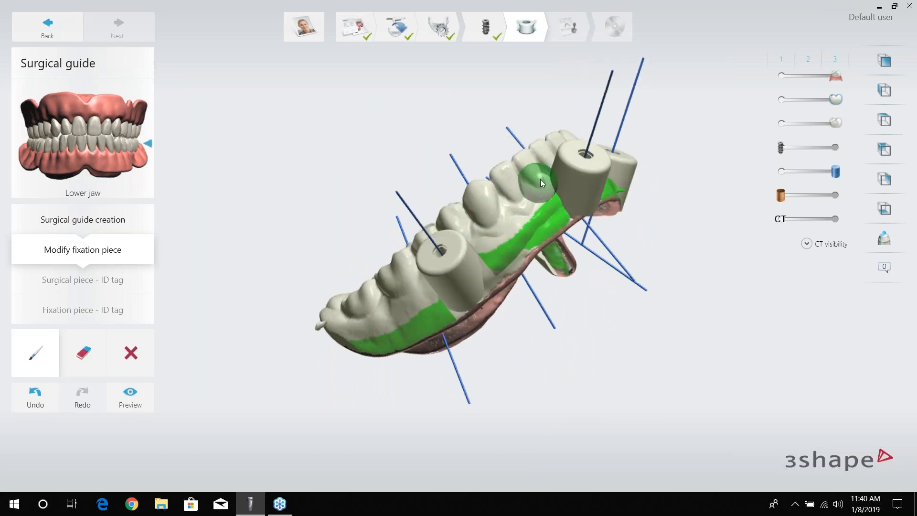
mouse_move(534, 180)
right_mouse_down()
mouse_move(435, 244)
mouse_move(497, 227)
right_mouse_up()
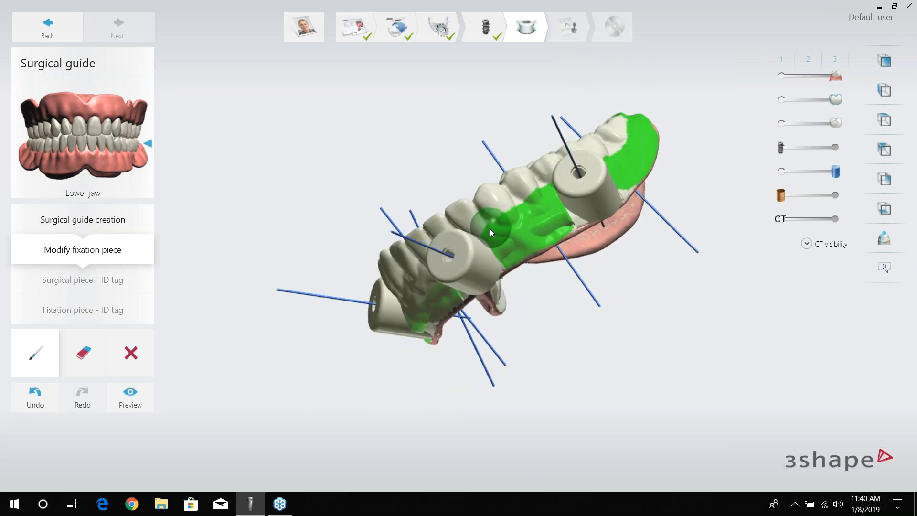
left_click_drag(552, 193, 503, 222)
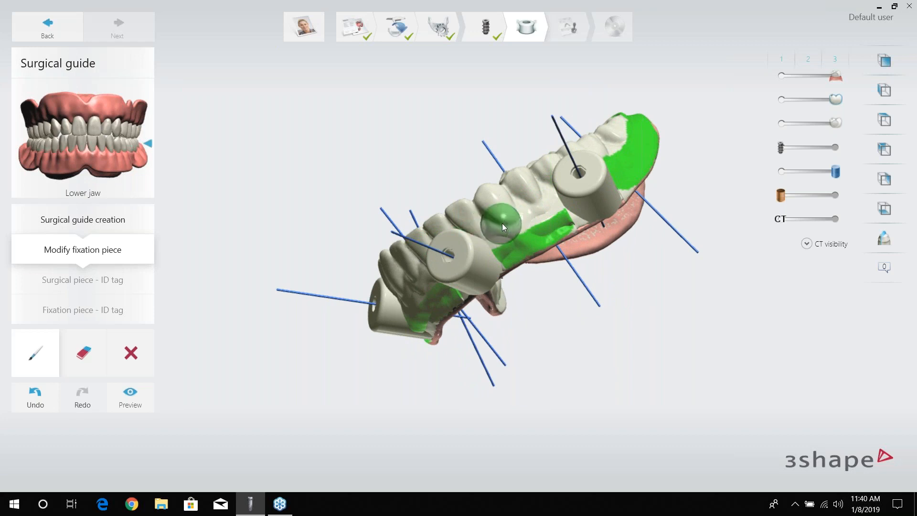
right_click_drag(507, 219, 543, 211)
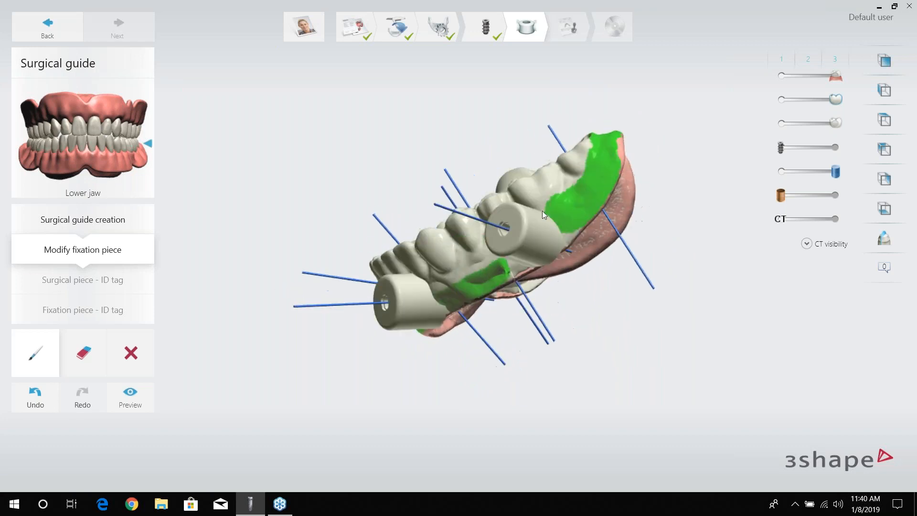
- Erase the removal marking from the opposite posterior end and reduce it along that side's lingual border
right_click_drag(590, 138, 641, 296)
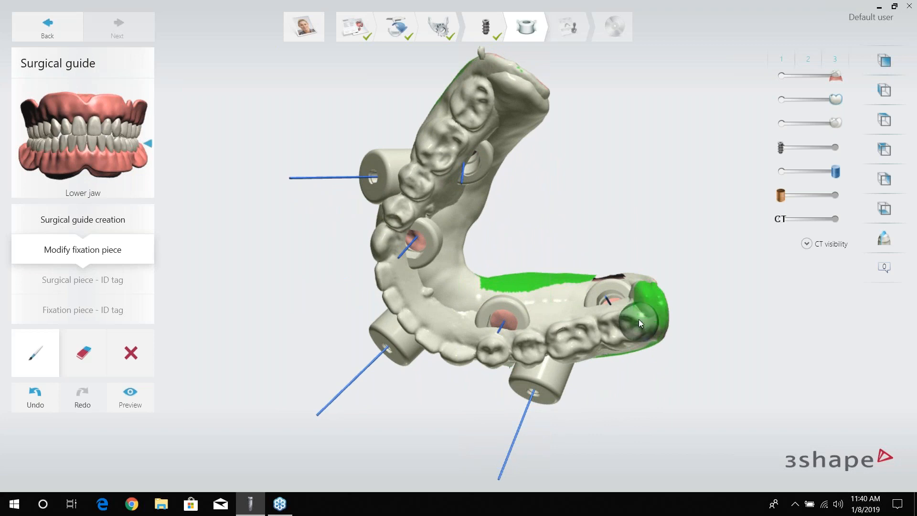
left_click_drag(654, 297, 657, 339)
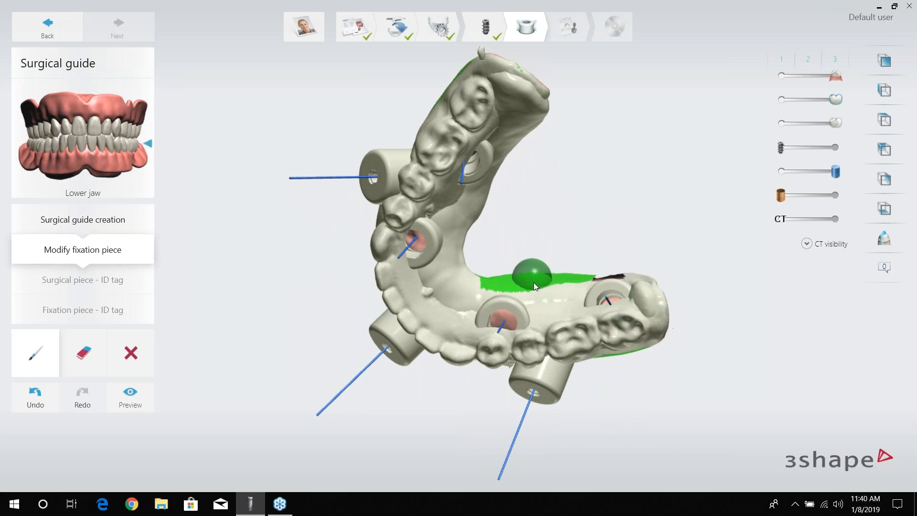
right_click_drag(534, 283, 543, 280)
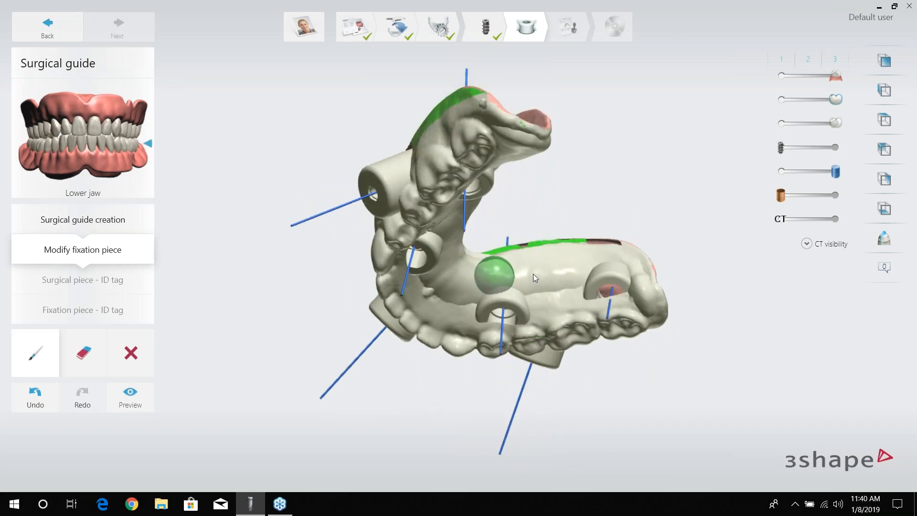
left_click_drag(514, 250, 507, 245)
- Brush a band along the fixation piece's lingual border for removal and preview the trimmed piece
mouse_move(557, 238)
right_mouse_down()
mouse_move(537, 263)
mouse_move(543, 110)
mouse_move(561, 70)
mouse_move(501, 70)
mouse_move(539, 71)
right_mouse_up()
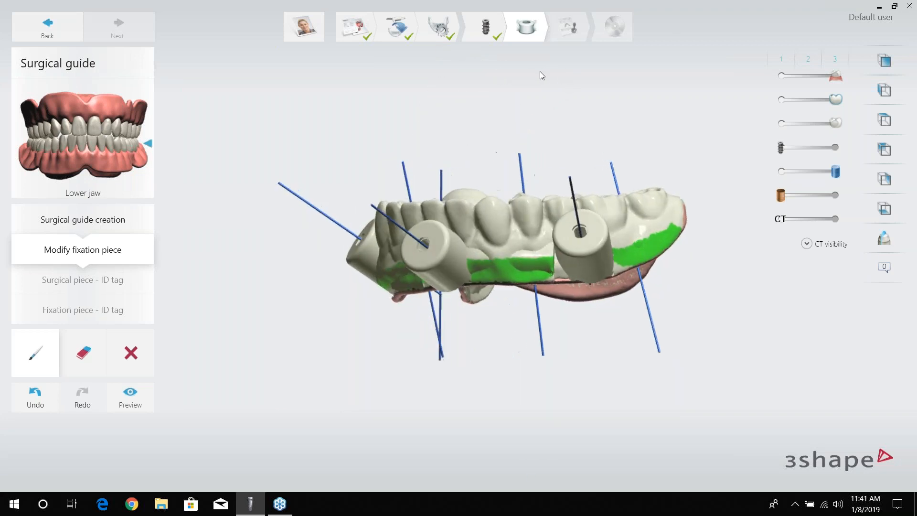
right_click_drag(610, 297, 545, 280)
mouse_move(648, 248)
right_mouse_down()
mouse_move(467, 354)
mouse_move(406, 359)
mouse_move(479, 363)
mouse_move(478, 395)
mouse_move(492, 345)
right_mouse_up()
left_click_drag(492, 345, 506, 271)
right_click_drag(492, 297, 517, 253)
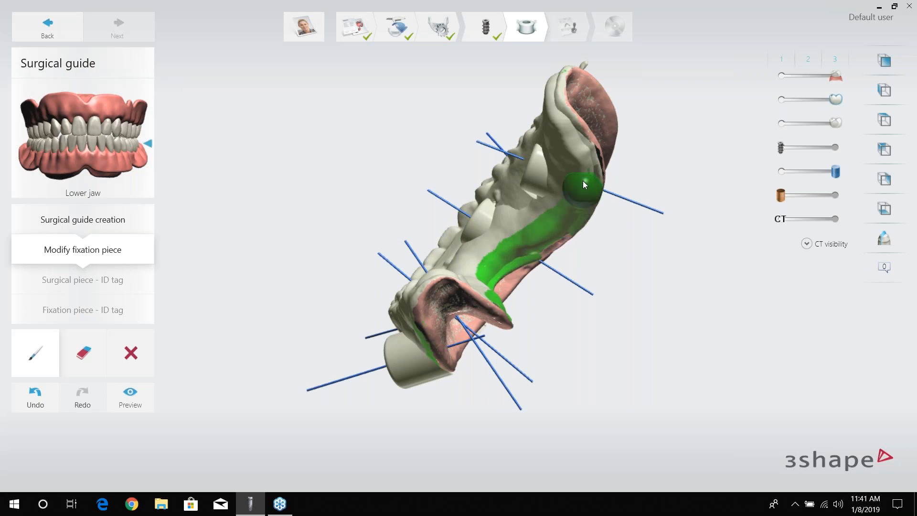
right_click_drag(584, 149, 645, 193)
mouse_move(602, 229)
left_mouse_down()
mouse_move(606, 164)
mouse_move(595, 125)
left_mouse_up()
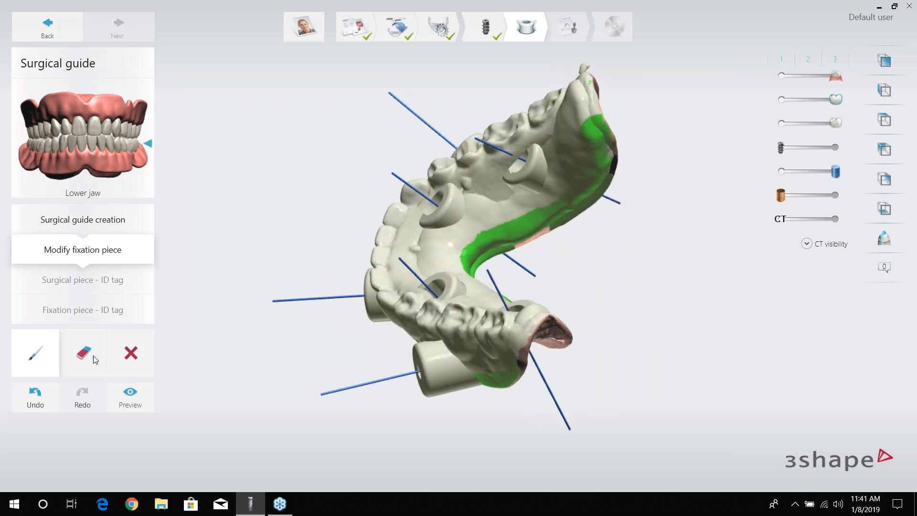
left_click(136, 393)
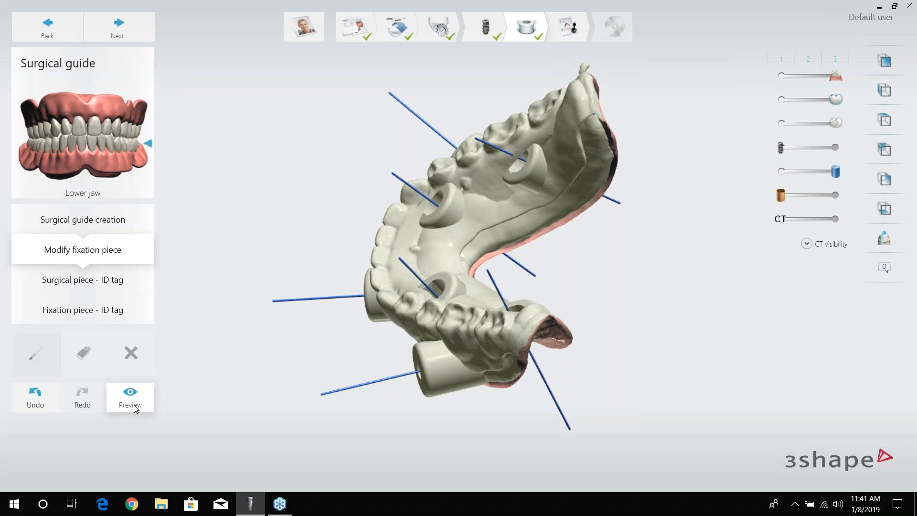
right_click_drag(262, 326, 489, 293)
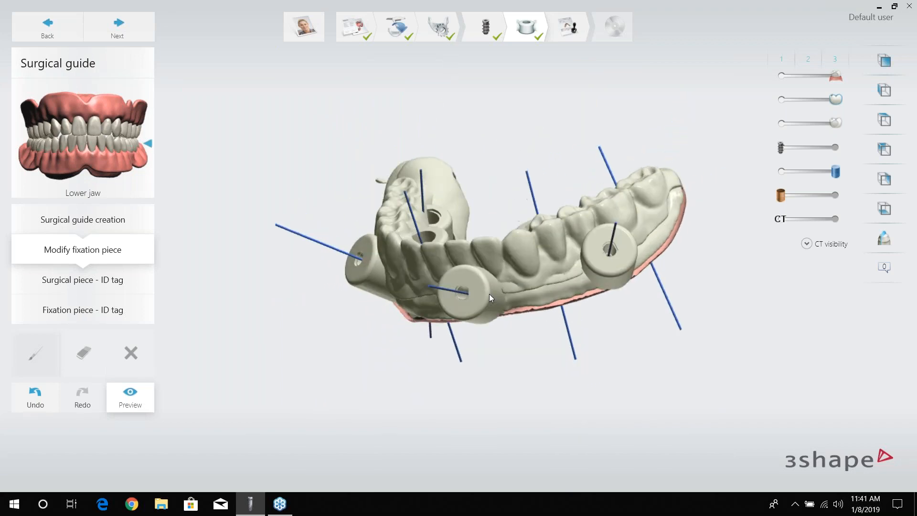
- Accept the modified fixation piece, add an ID tag to the surgical piece, and replace the tag text with the patient's name
left_click(134, 27)
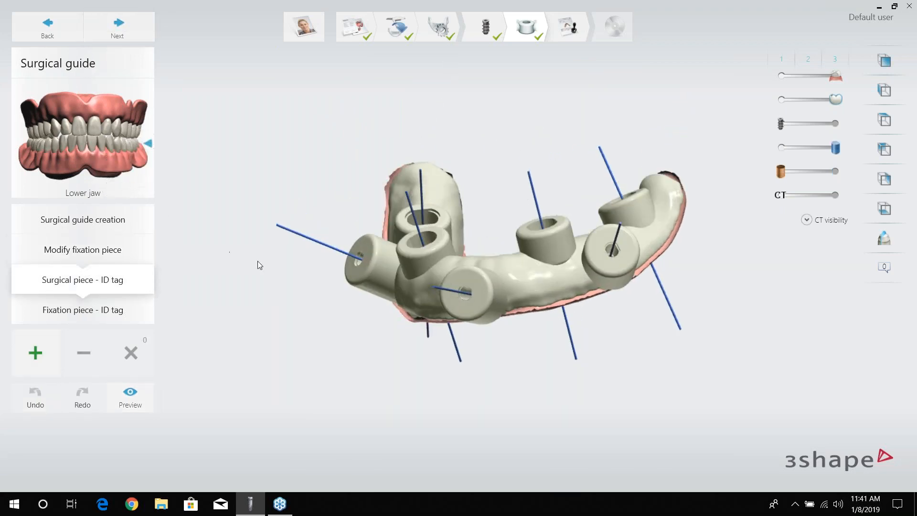
right_click_drag(313, 304, 416, 273)
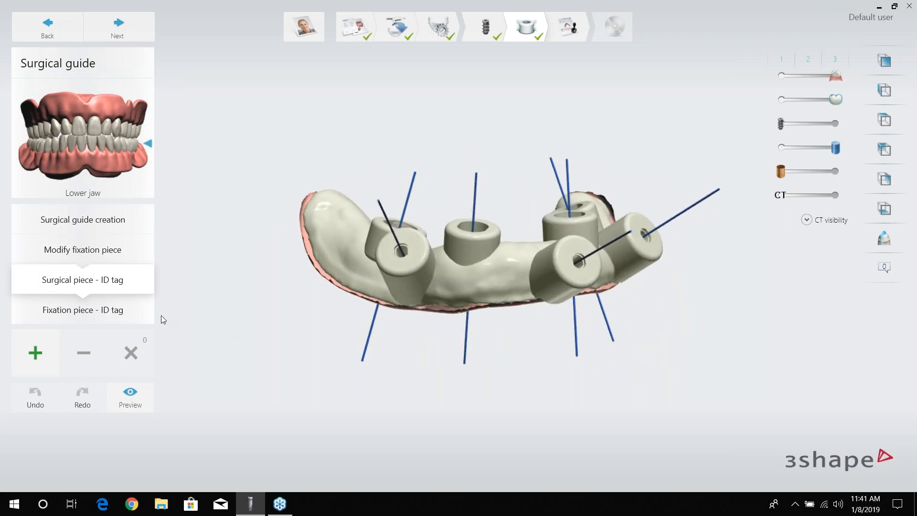
left_click(34, 356)
left_click(406, 280)
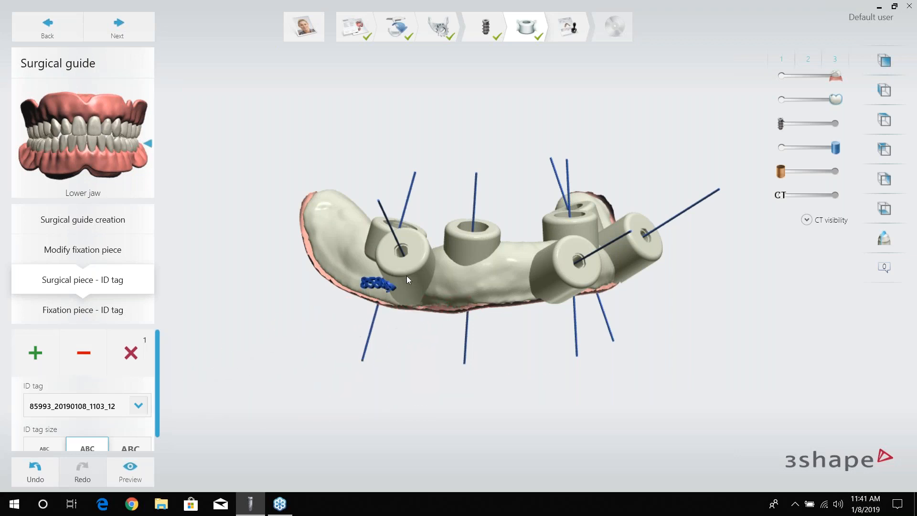
left_click(458, 284)
right_click_drag(453, 283, 431, 292)
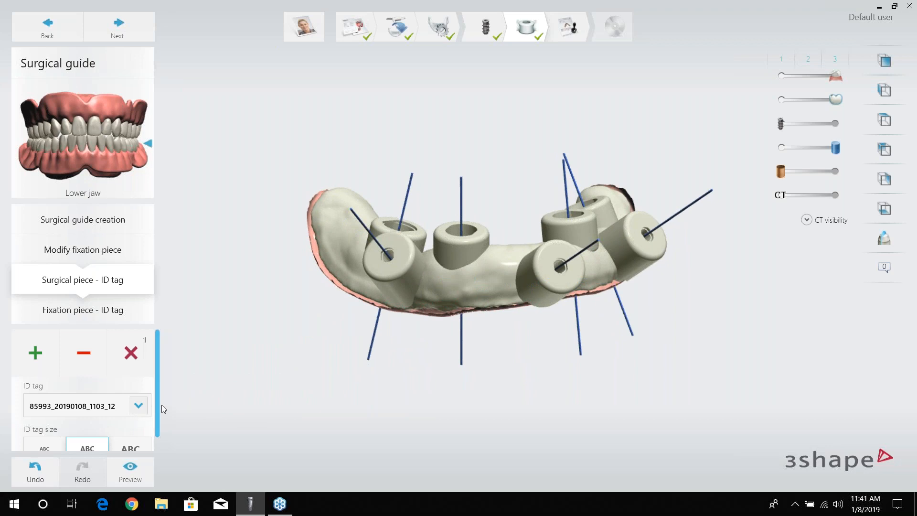
scroll(158, 406, "down", 1)
right_click_drag(472, 268, 377, 288)
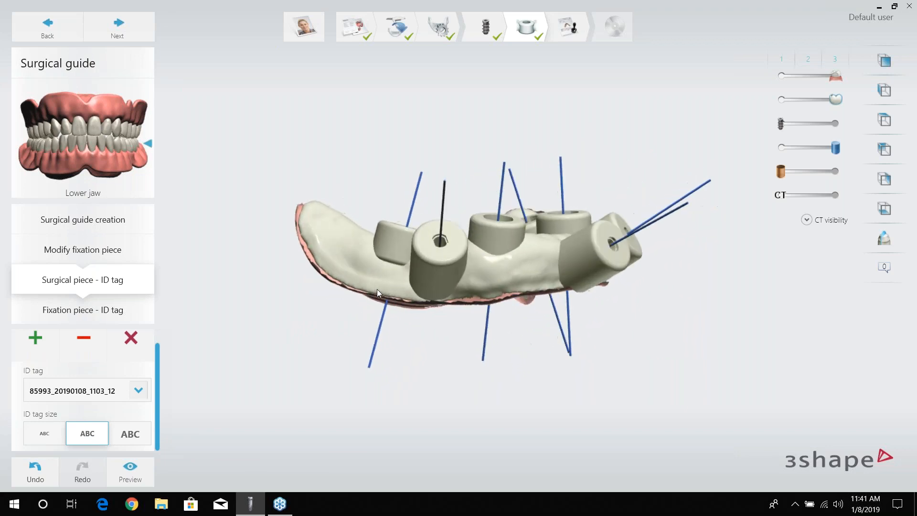
double_click(92, 399)
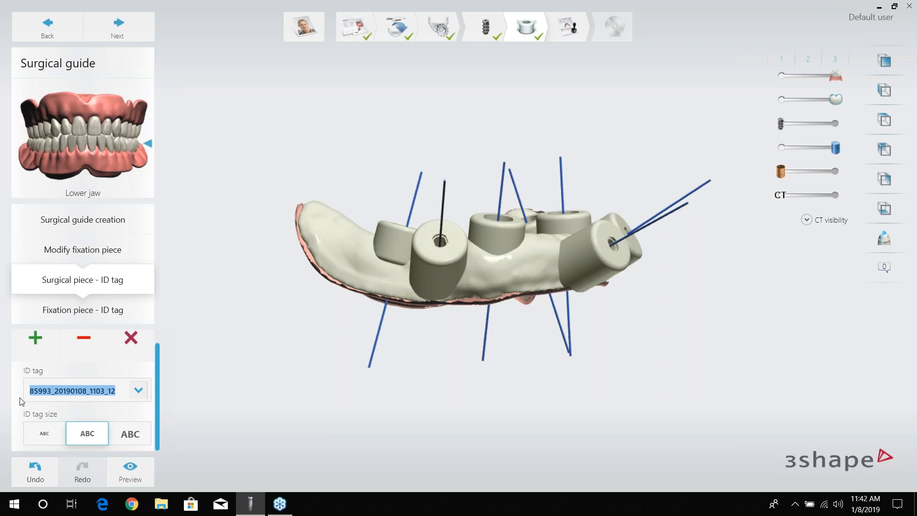
type("Bond, James")
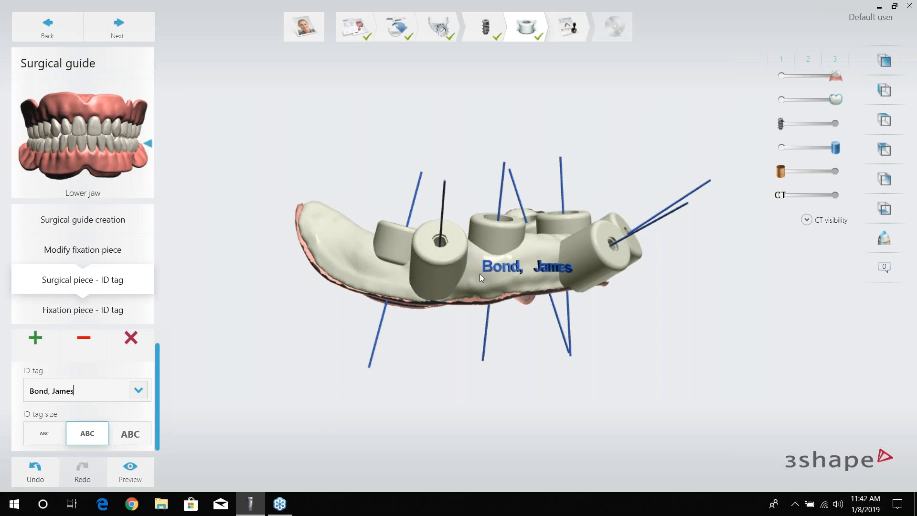
- Place the ID tag on the surgical piece's outer surface between two anchor pin sleeves and preview the engraving
right_click_drag(467, 278, 450, 278)
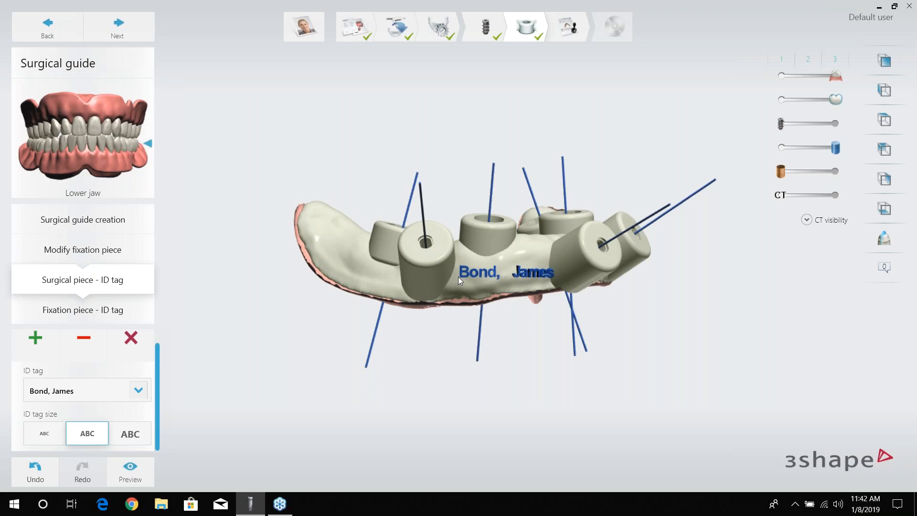
right_click_drag(458, 277, 382, 288)
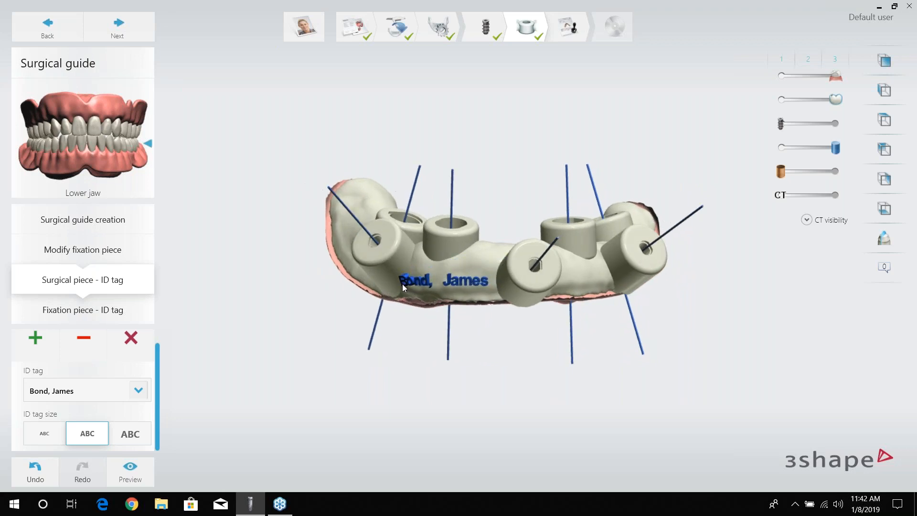
mouse_move(414, 282)
right_mouse_down()
mouse_move(471, 267)
mouse_move(461, 250)
mouse_move(526, 247)
mouse_move(525, 271)
mouse_move(480, 244)
mouse_move(505, 219)
mouse_move(438, 279)
mouse_move(423, 271)
right_mouse_up()
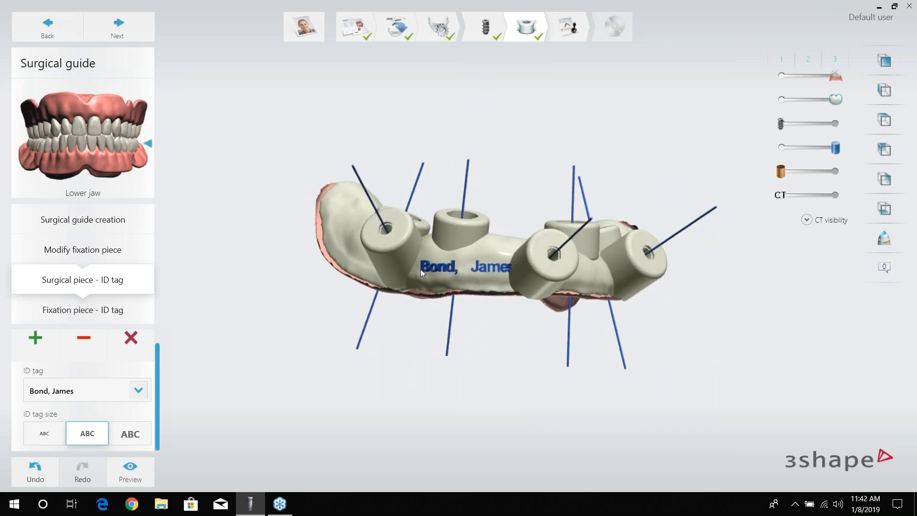
left_click(416, 270)
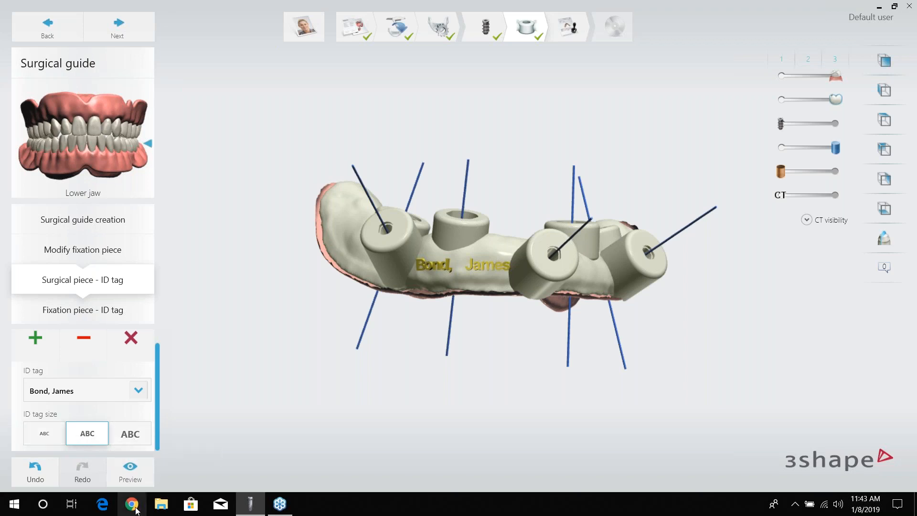
left_click(132, 474)
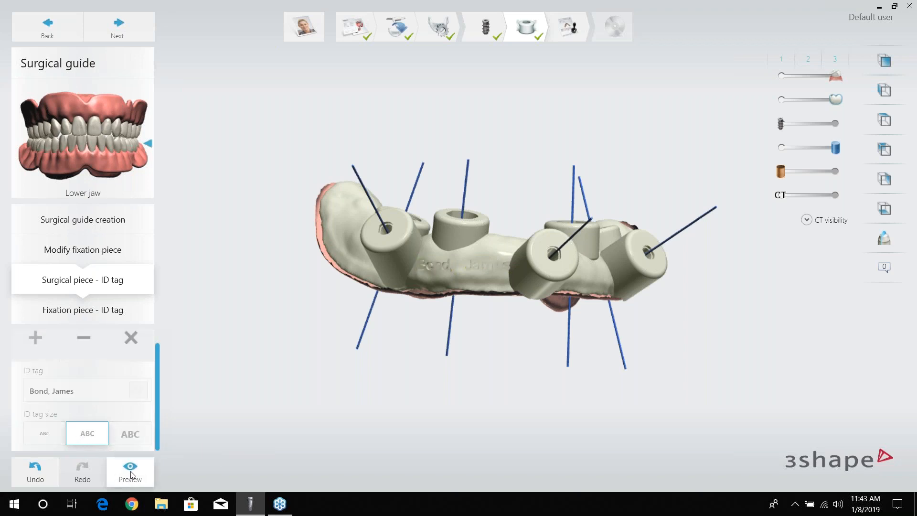
right_click_drag(417, 268, 314, 278)
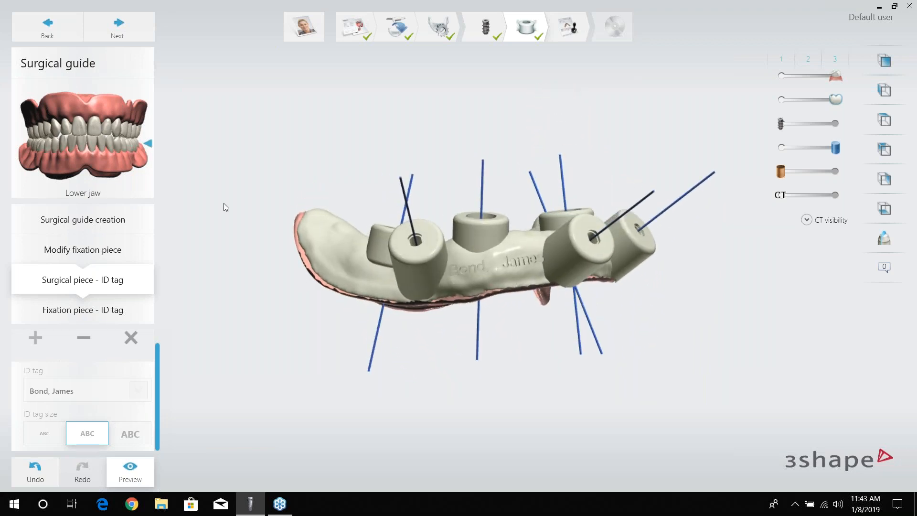
- Accept the surgical piece's engraving, add an ID tag to the fixation piece, and replace its text with the patient's name
left_click(118, 29)
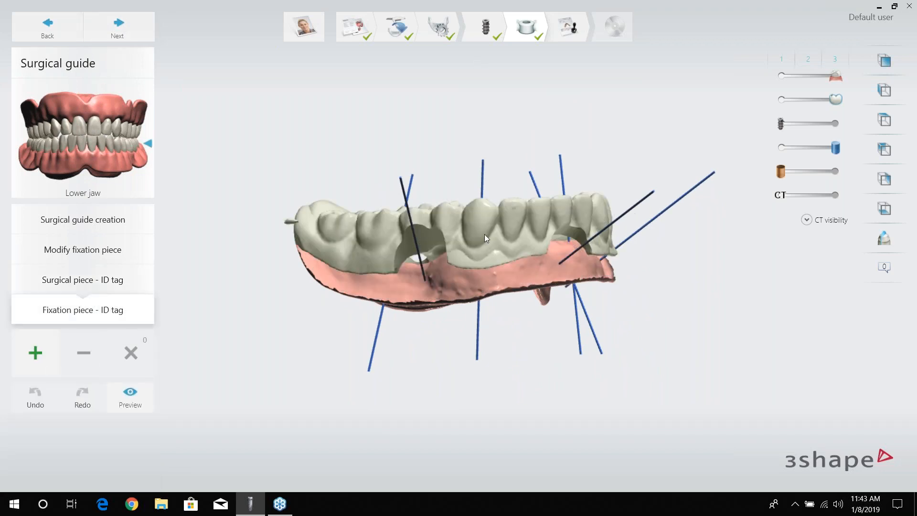
left_click(35, 352)
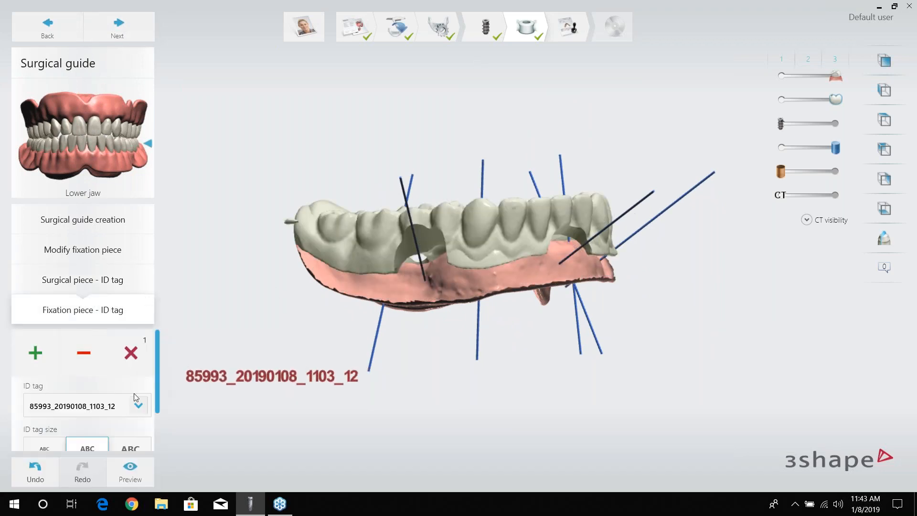
left_click_drag(123, 408, 0, 410)
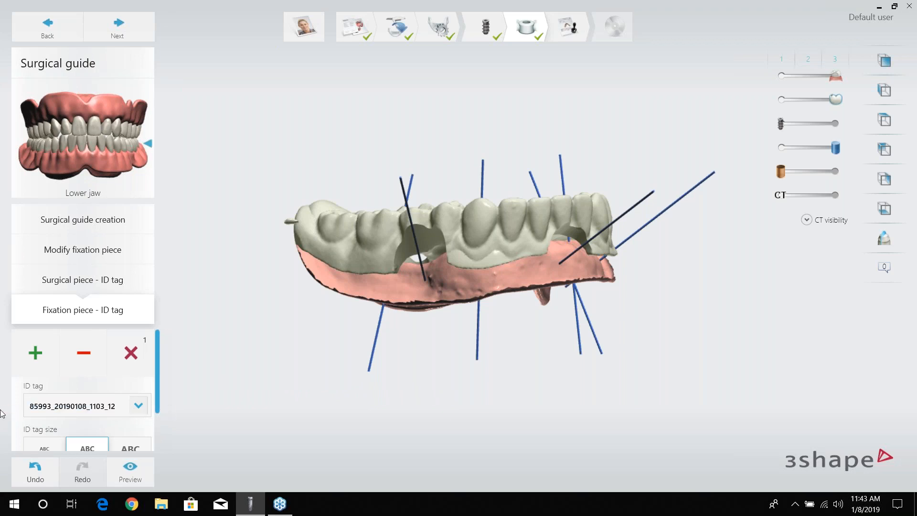
left_click_drag(126, 407, 87, 410)
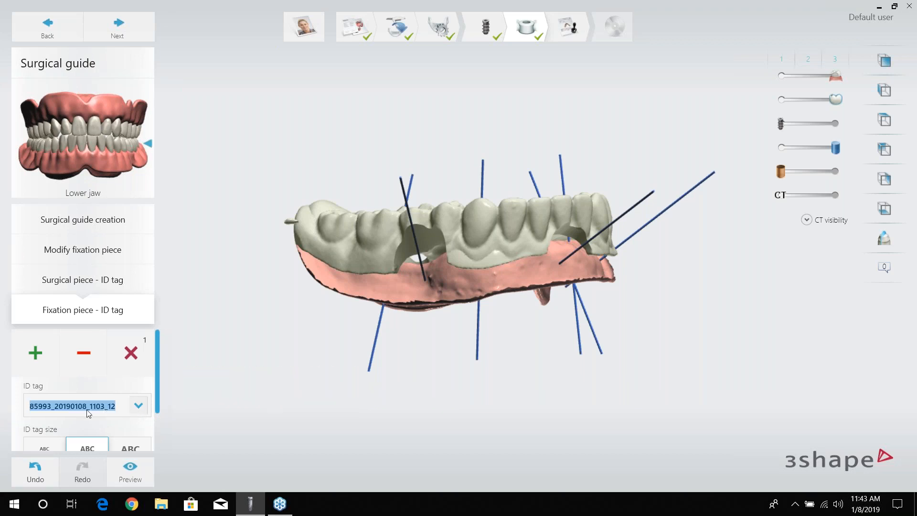
type("Bond, James")
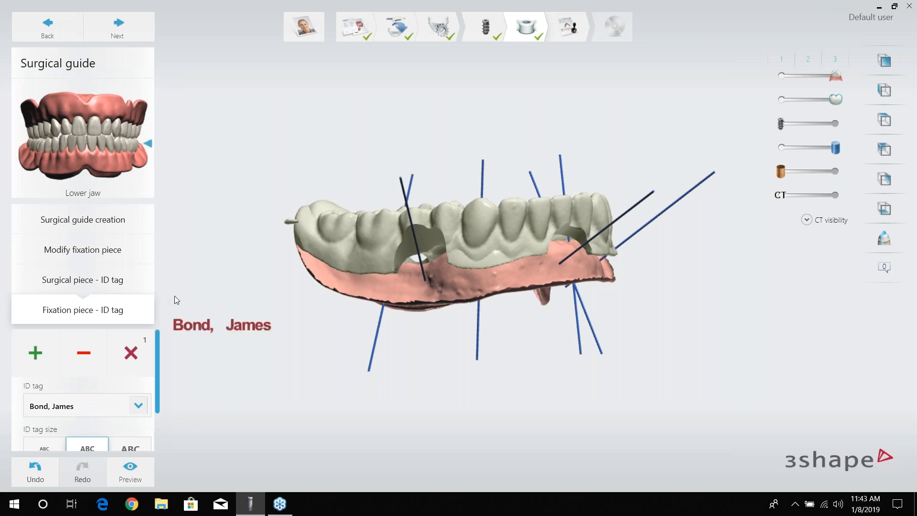
- Place the ID tag on the fixation piece's lingual surface behind the front teeth and preview the engraving
left_click(349, 237)
right_click_drag(349, 237, 589, 333)
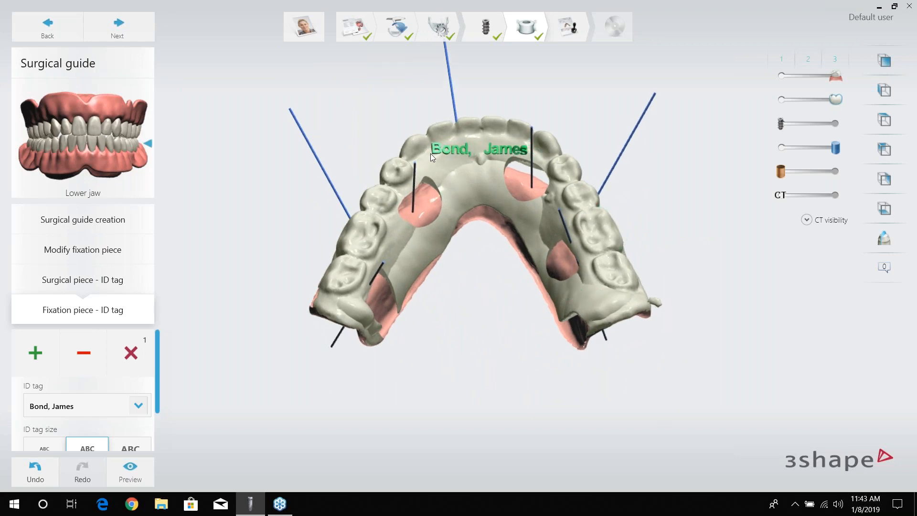
left_click(431, 153)
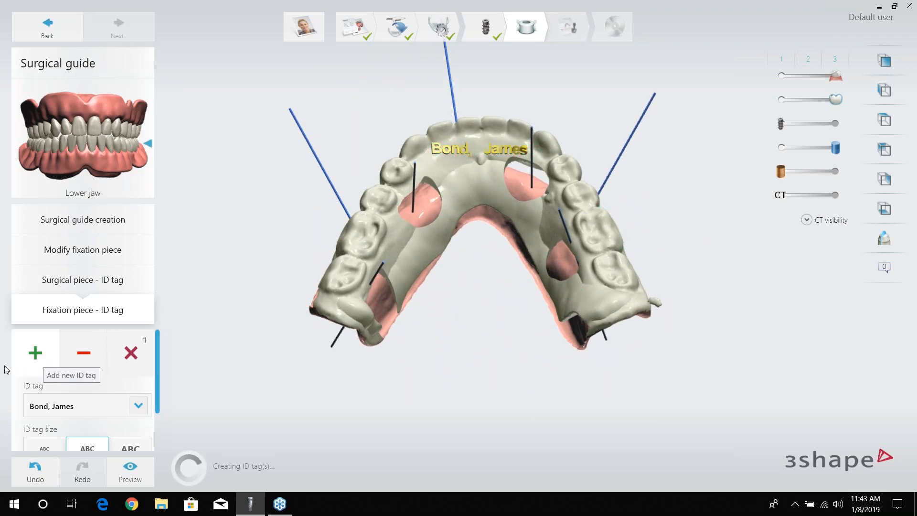
left_click_drag(156, 398, 150, 456)
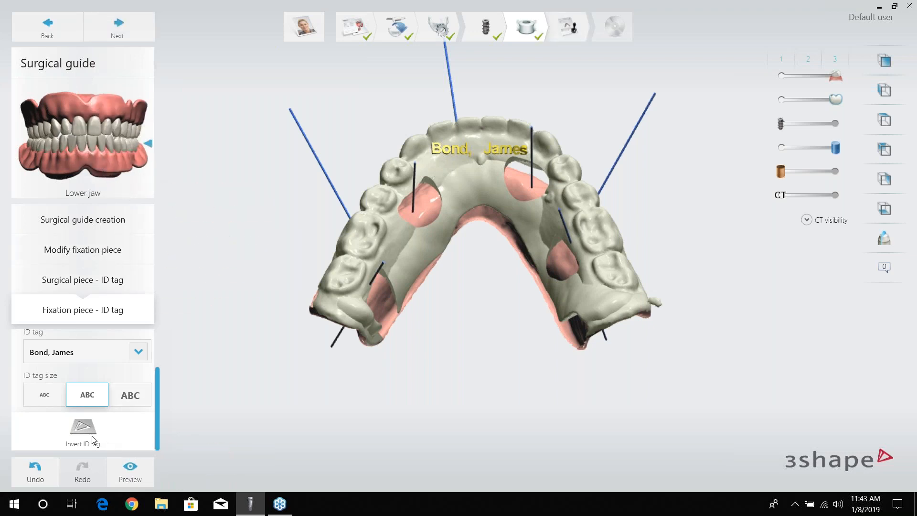
left_click(123, 470)
right_click_drag(449, 335, 467, 320)
- Proceed to the approval stage and open the surgical report in Microsoft Edge
left_click(126, 33)
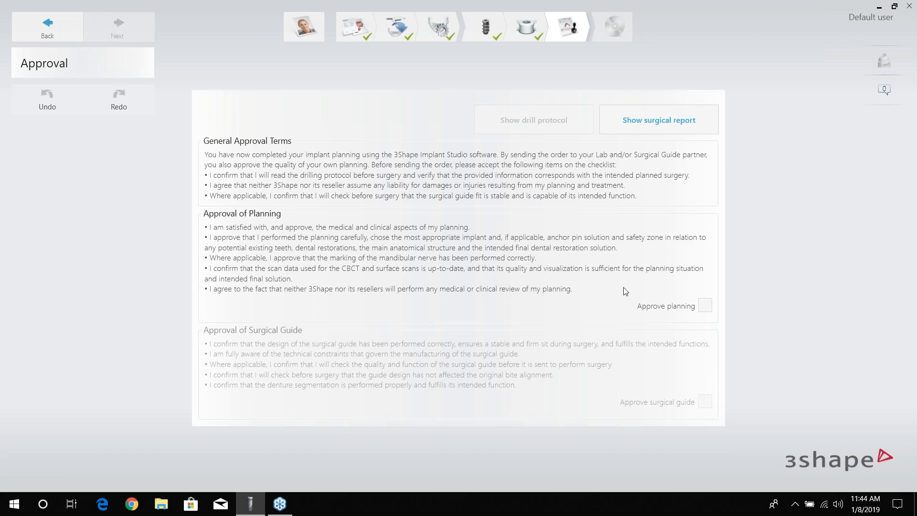
left_click(670, 129)
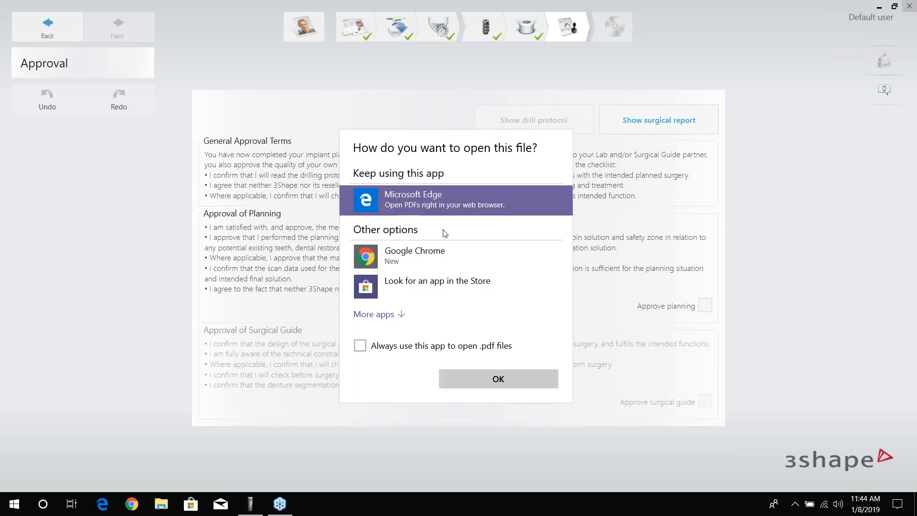
left_click(487, 384)
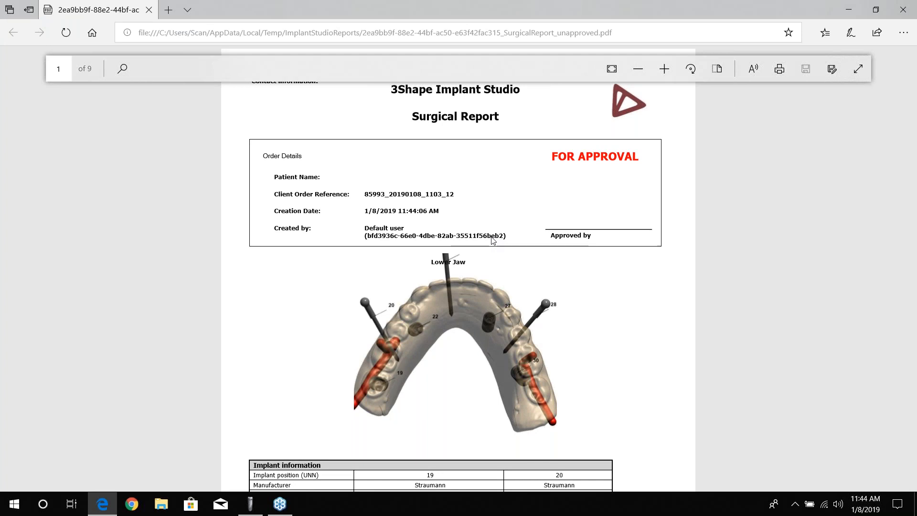
- Examine the surgical report's order details, approval status and lower jaw overview on the first page
scroll(437, 199, "down", 1)
scroll(436, 199, "down", 2)
scroll(437, 199, "up", 3)
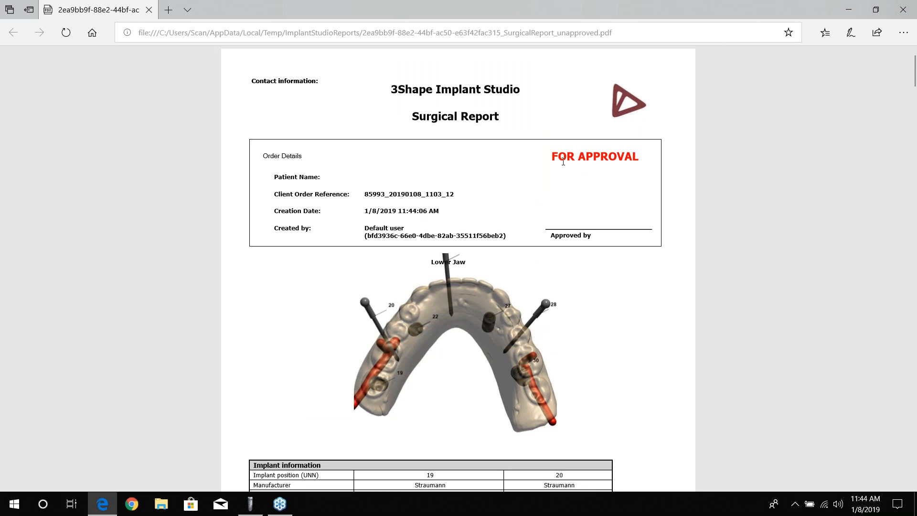
triple_click(622, 153)
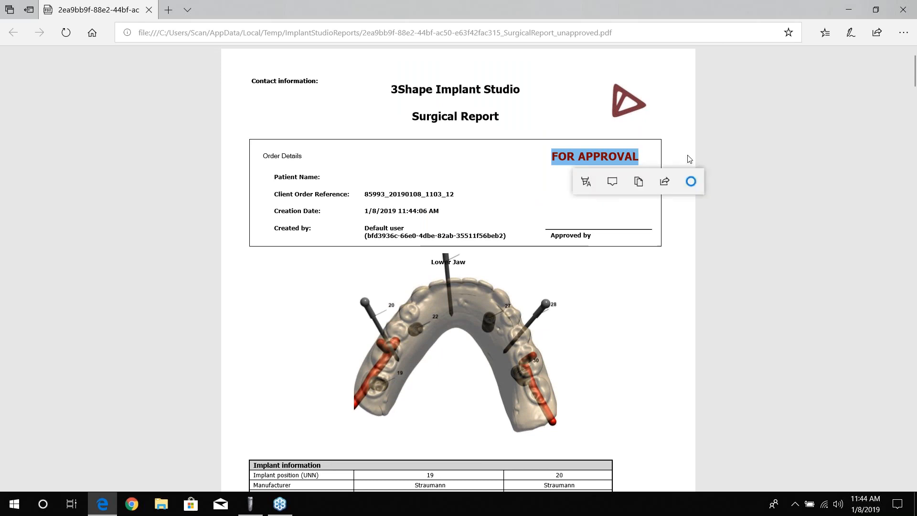
scroll(742, 193, "down", 7)
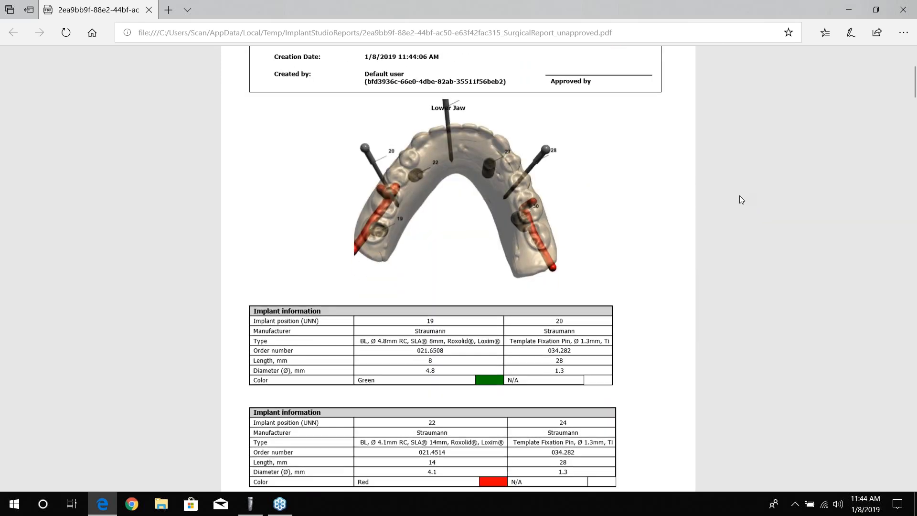
scroll(726, 198, "up", 3)
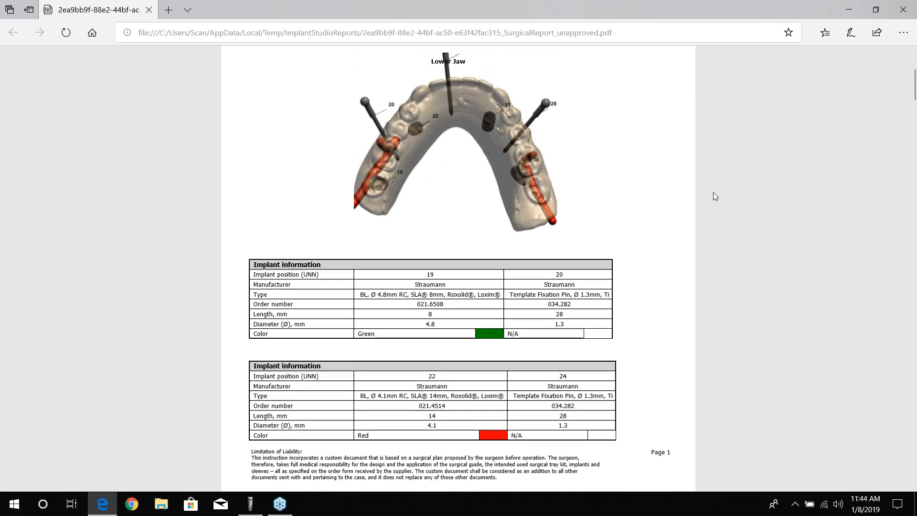
scroll(485, 260, "up", 3)
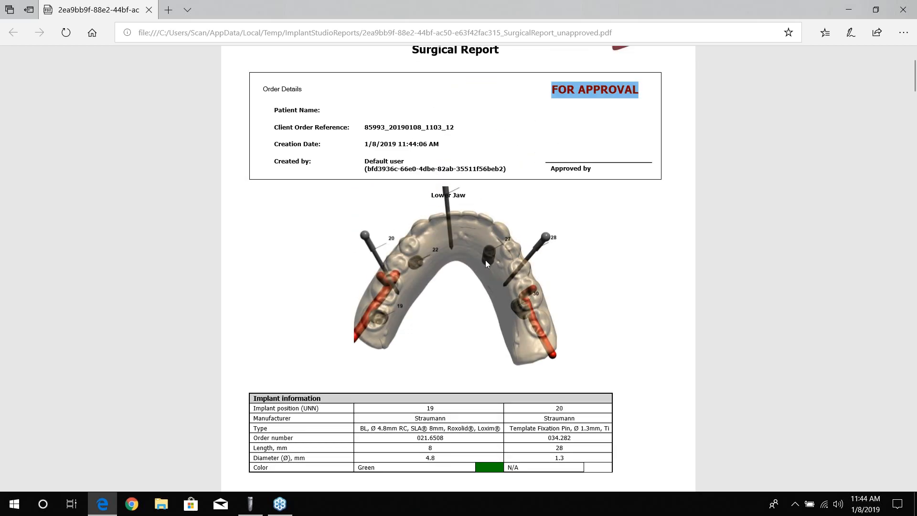
- Review the report's summary tables for each implant and fixation pin, including type, order number, length, diameter and color
scroll(483, 262, "down", 3)
scroll(482, 263, "down", 3)
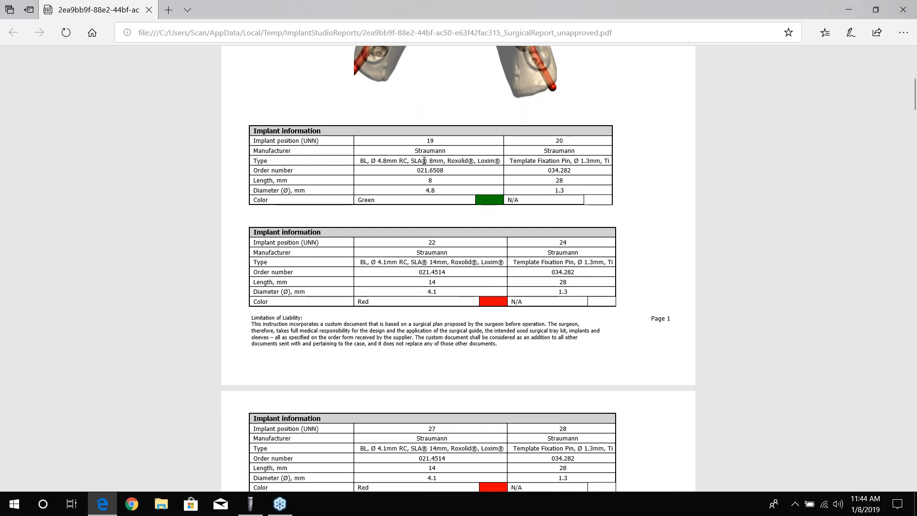
left_click_drag(418, 174, 472, 171)
left_click(472, 171)
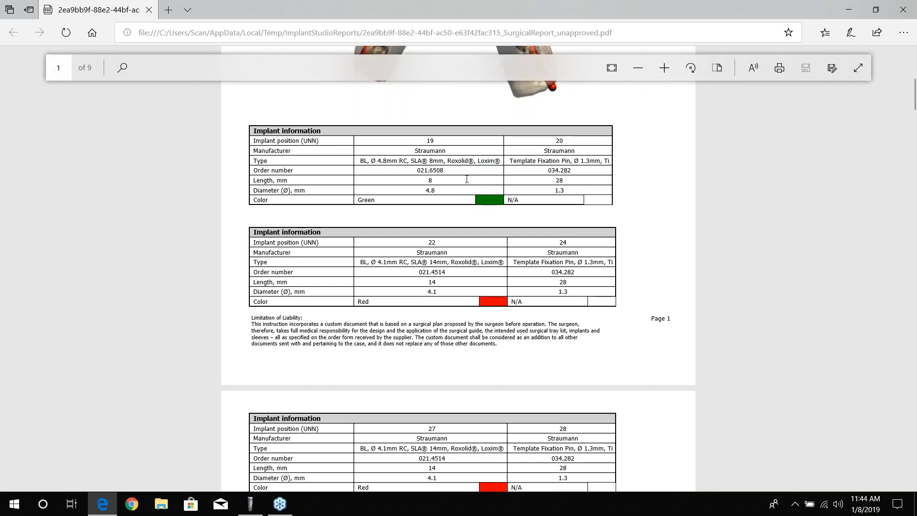
scroll(467, 179, "down", 3)
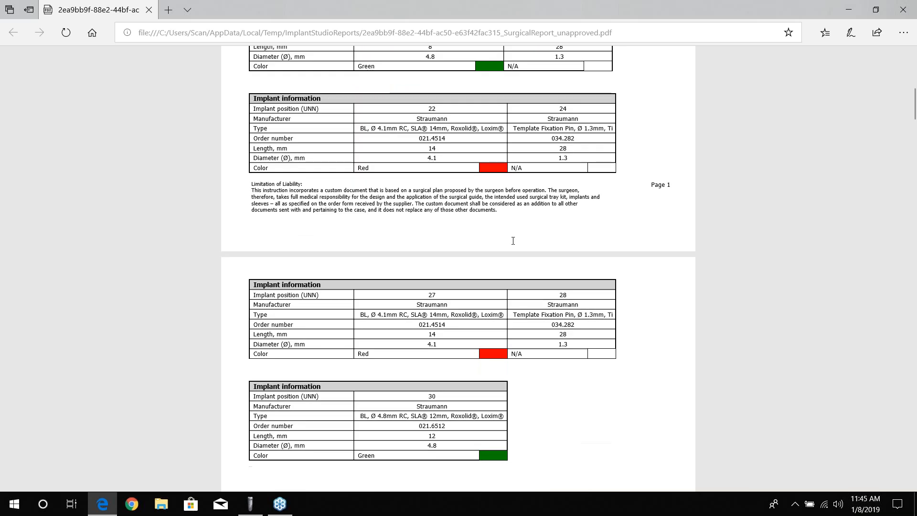
scroll(440, 266, "down", 3)
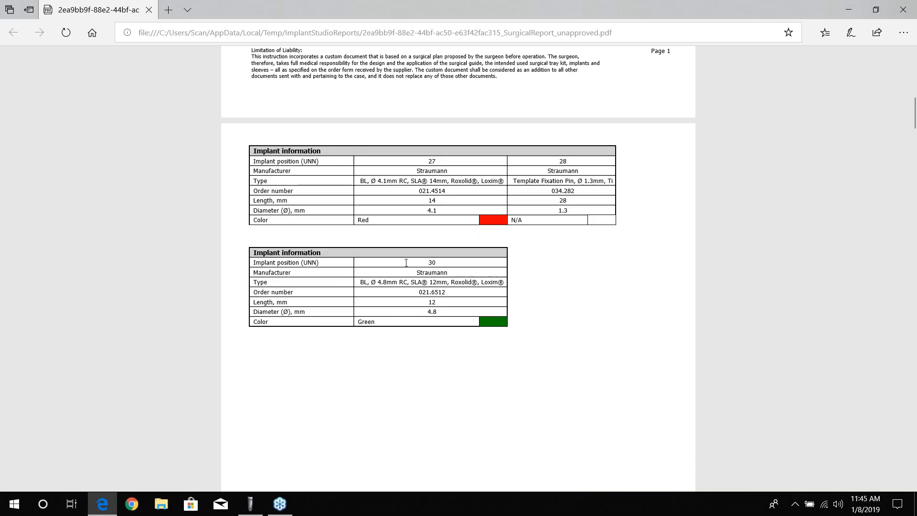
scroll(406, 263, "down", 2)
- Review the detail page for the implant at position 19, including its CT sections, nerve clearance and bone density views
scroll(406, 263, "down", 10)
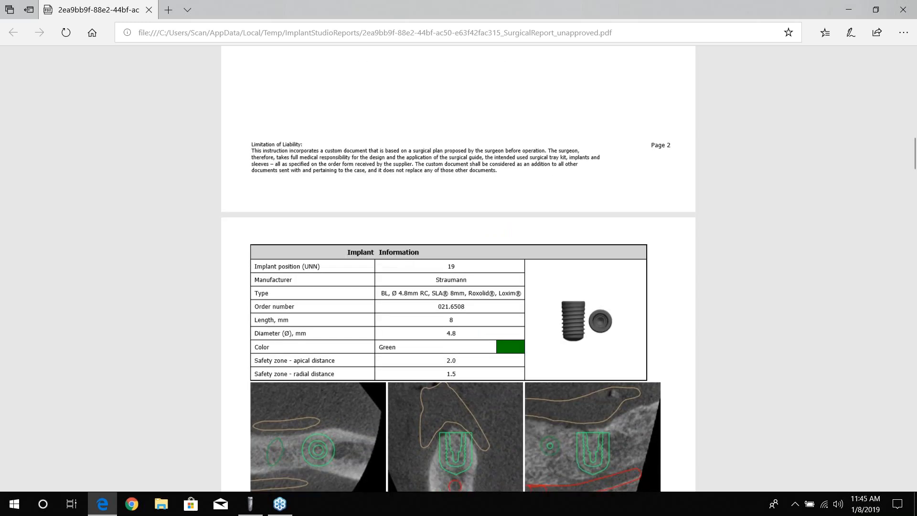
scroll(310, 297, "down", 3)
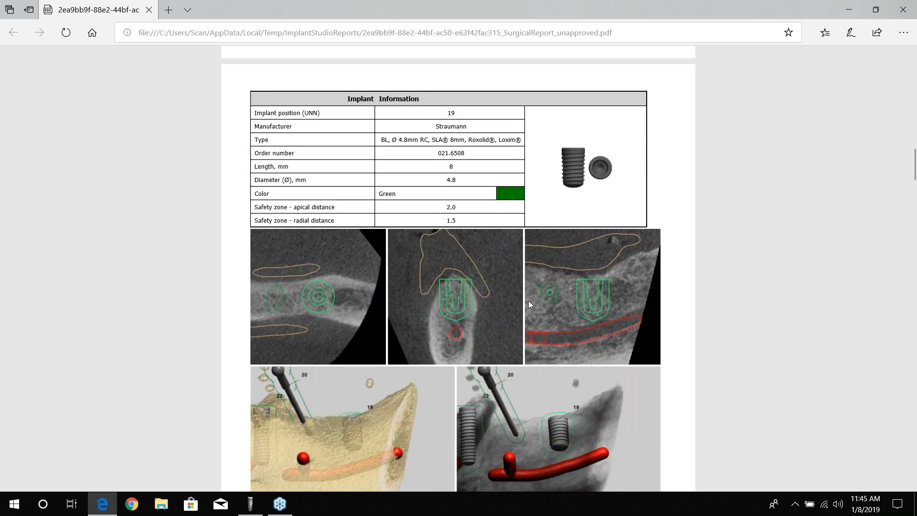
scroll(560, 299, "down", 3)
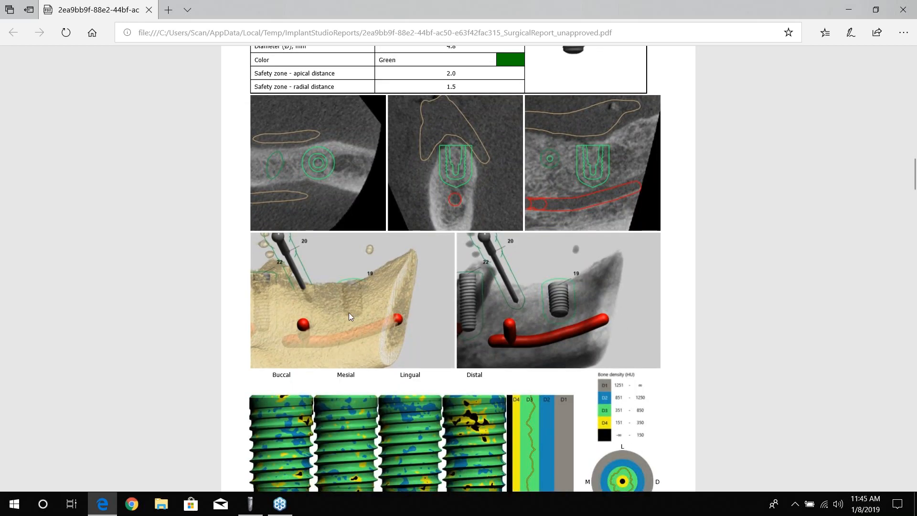
scroll(362, 312, "down", 4)
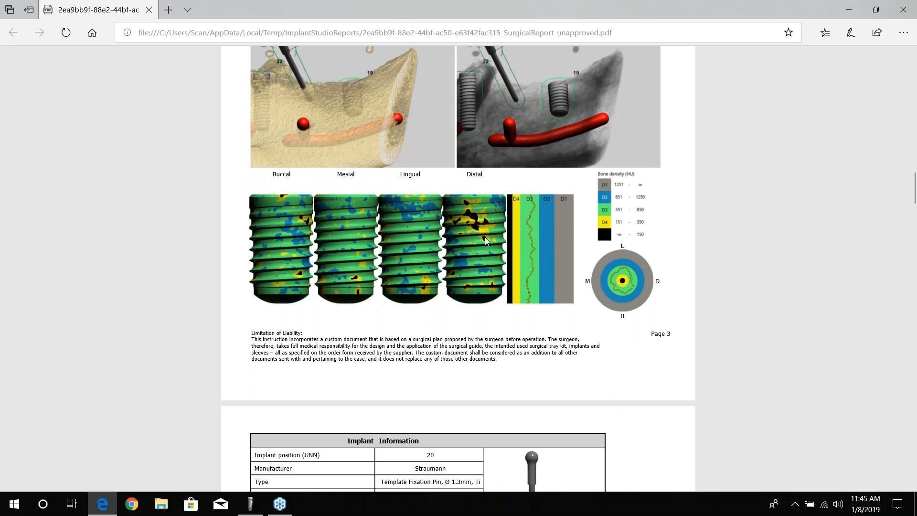
- Look through the remaining implant and fixation pin detail pages up to position 30, and close the report
scroll(484, 237, "down", 8)
scroll(447, 180, "up", 1)
scroll(449, 175, "down", 1)
scroll(449, 176, "down", 3)
scroll(448, 173, "up", 1)
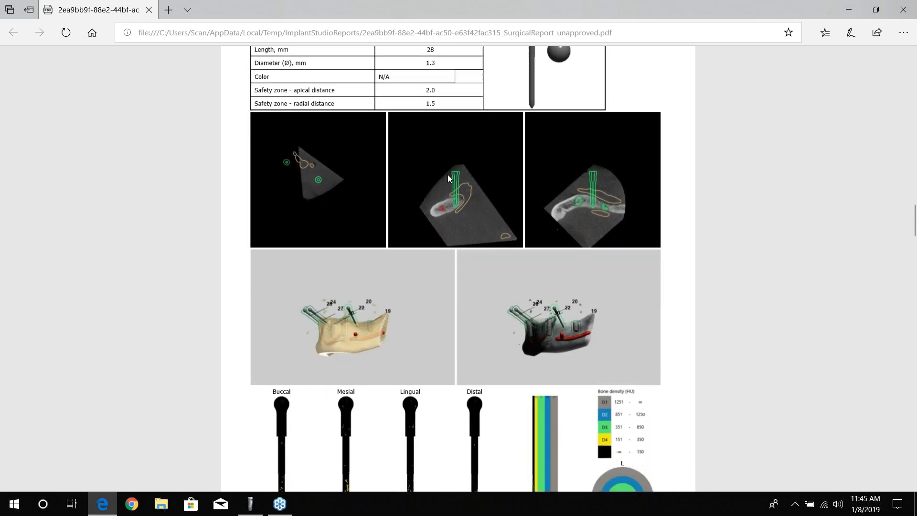
scroll(449, 174, "down", 1)
scroll(448, 175, "down", 10)
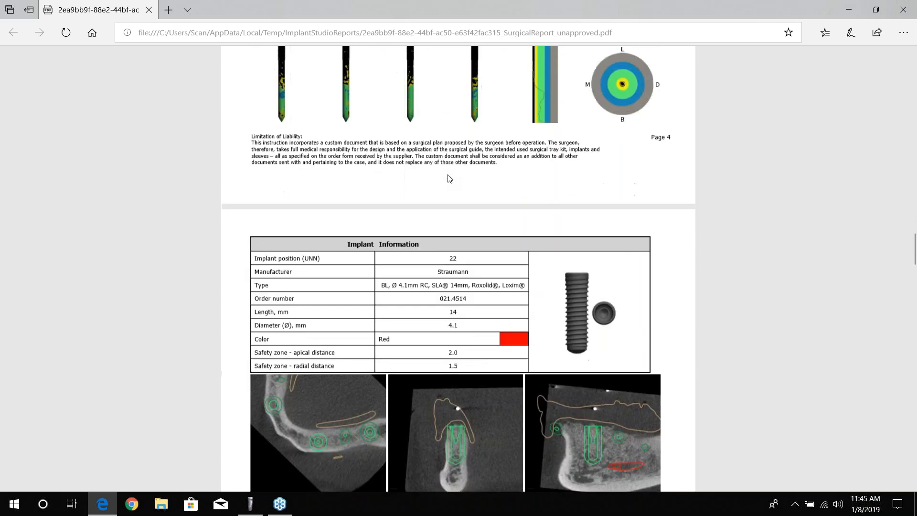
scroll(448, 174, "down", 18)
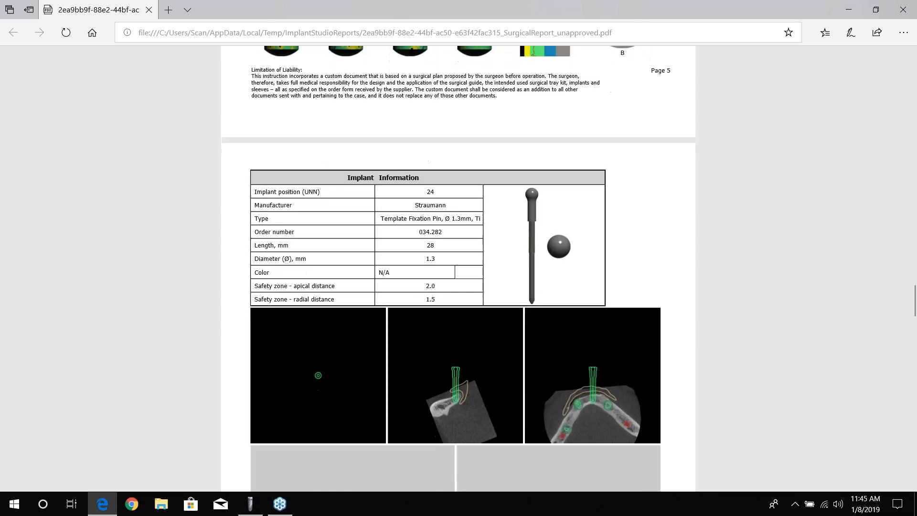
scroll(448, 175, "down", 20)
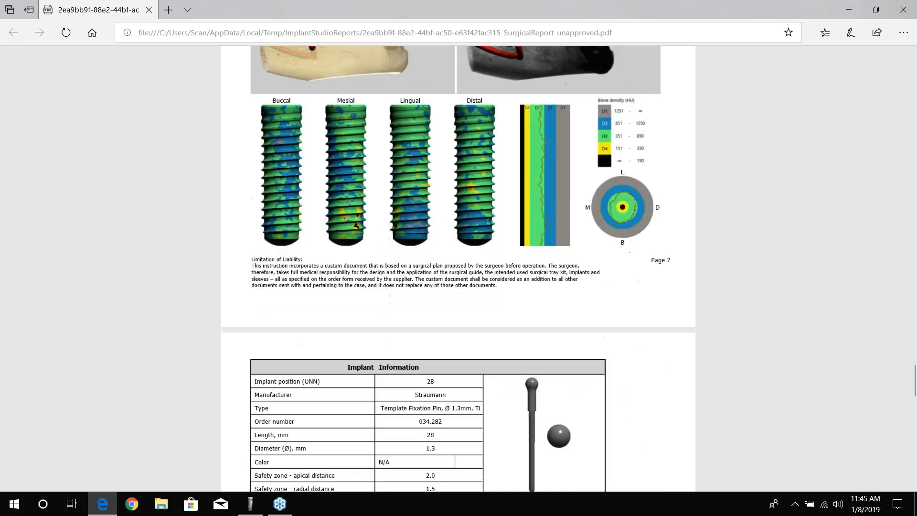
scroll(448, 184, "down", 15)
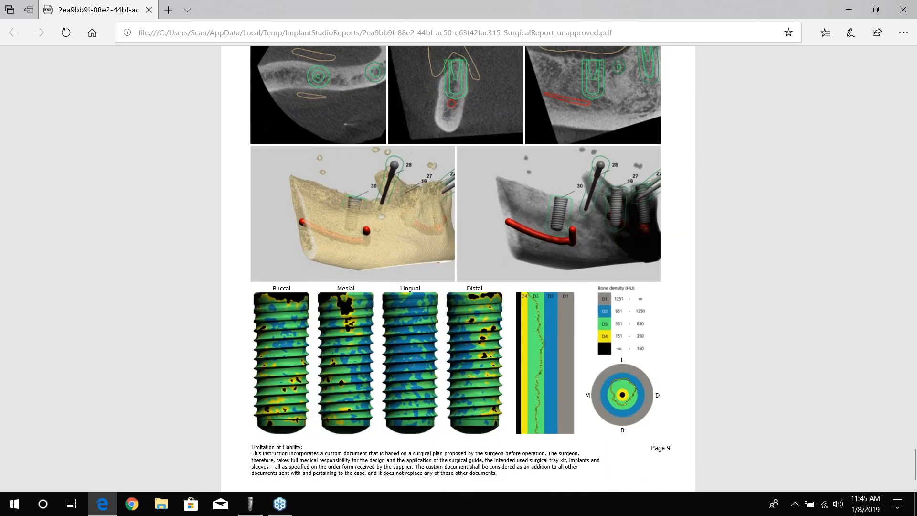
scroll(448, 185, "up", 20)
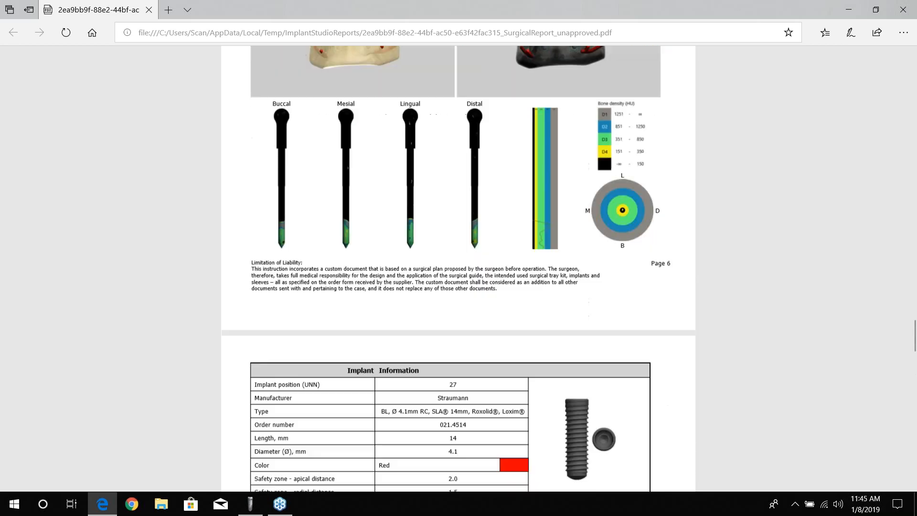
scroll(447, 185, "up", 20)
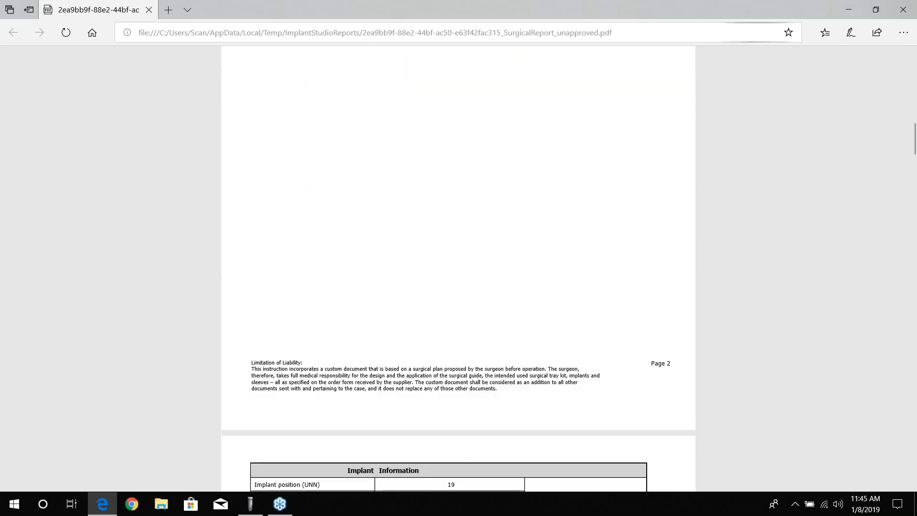
left_click(902, 11)
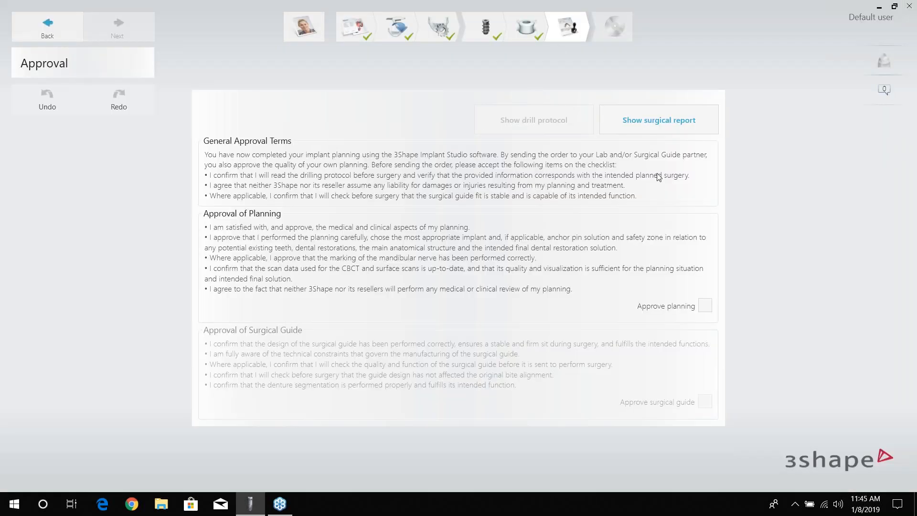
- Approve the implant planning, confirm locking it against changes, and reopen the surgical report to check its approval status
left_click(705, 307)
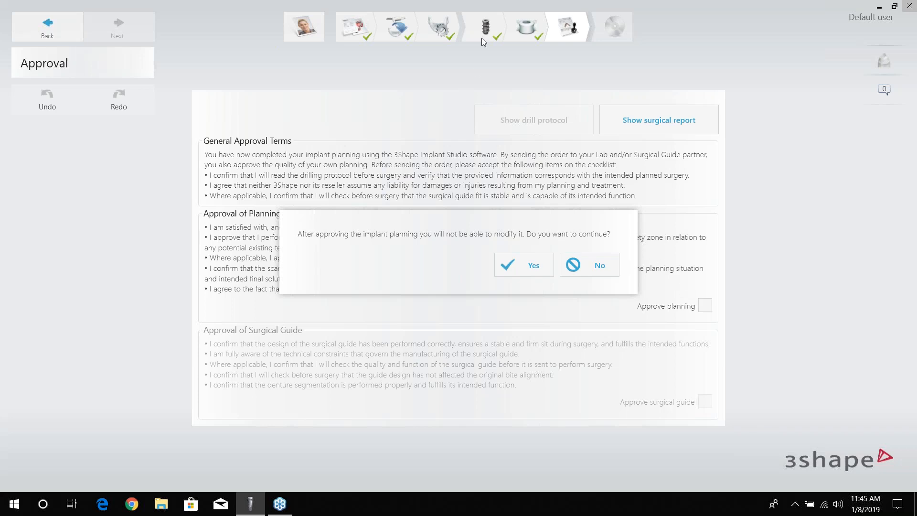
left_click(527, 257)
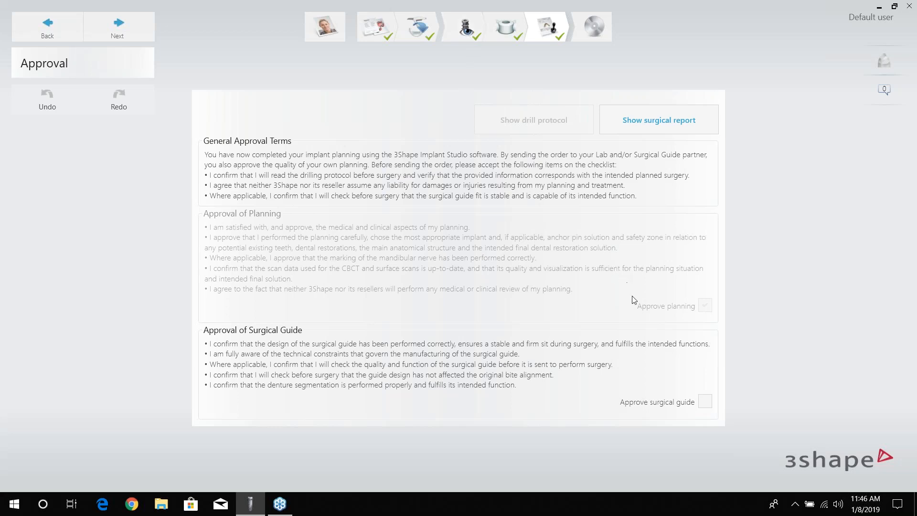
left_click(668, 122)
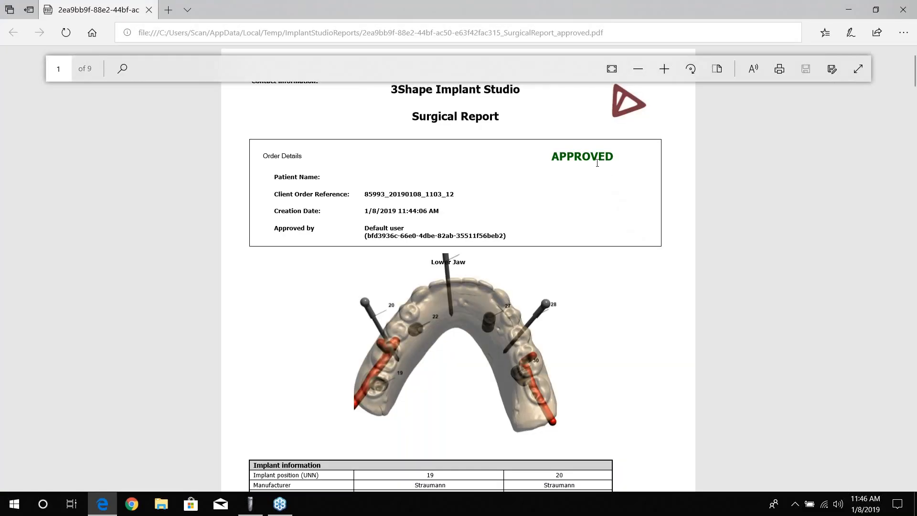
- Check the approval mark and implant tables in the approved surgical report, and close the report
left_click_drag(553, 158, 619, 151)
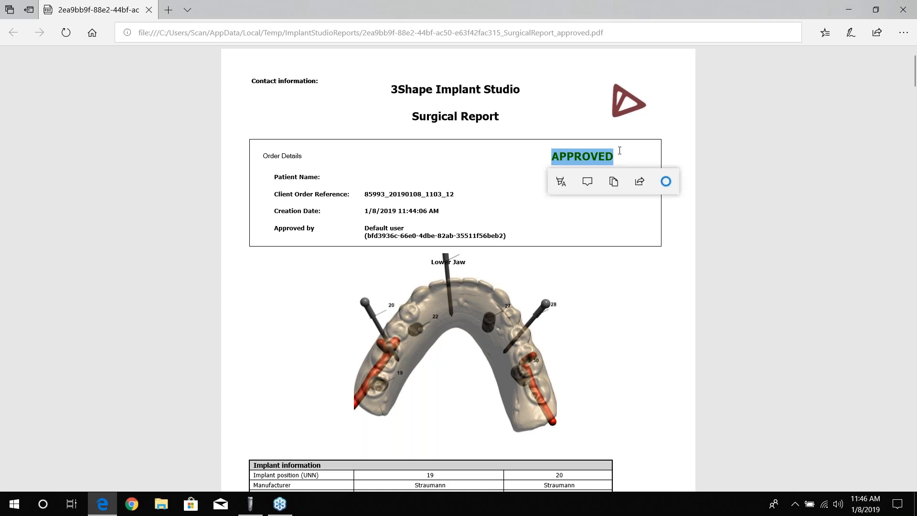
scroll(453, 286, "down", 10)
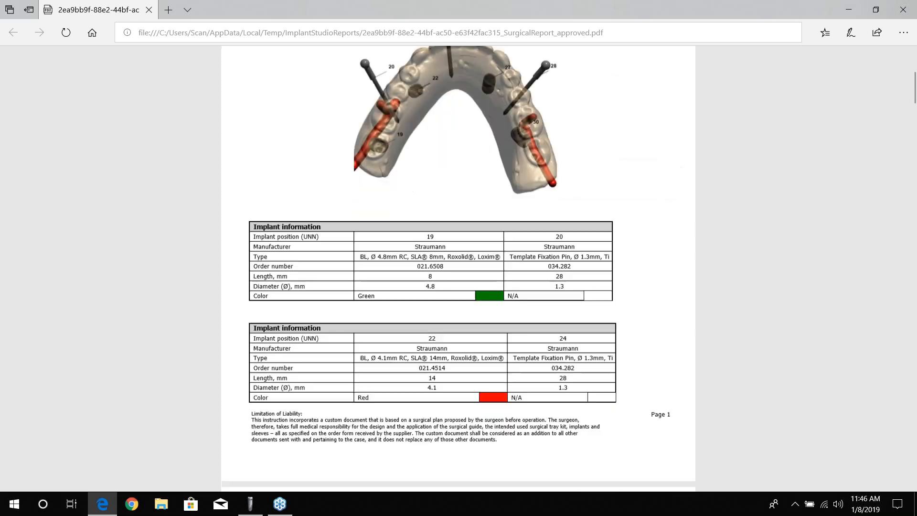
scroll(453, 286, "up", 10)
scroll(454, 286, "up", 1)
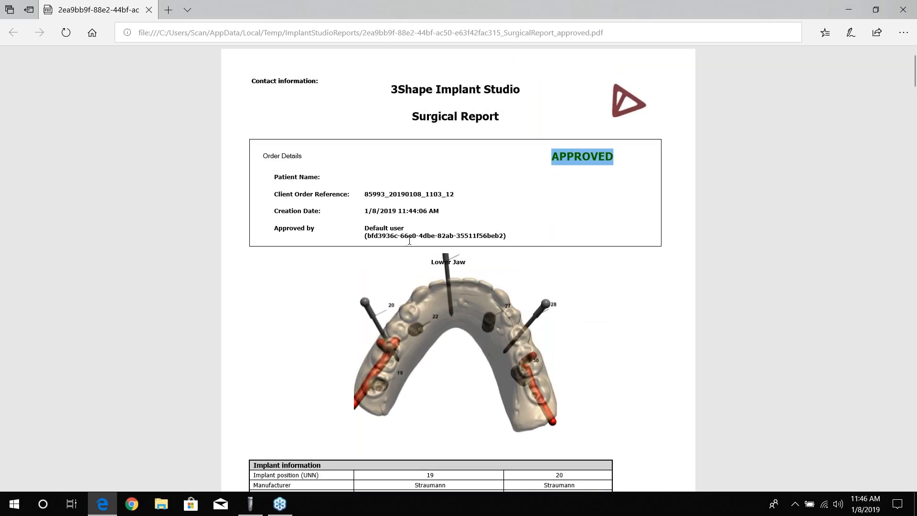
scroll(403, 288, "down", 10)
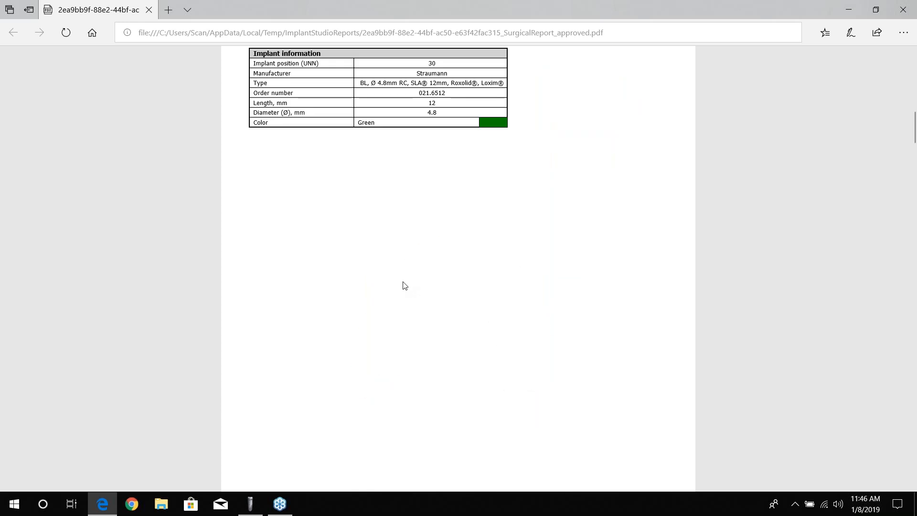
scroll(403, 282, "down", 5)
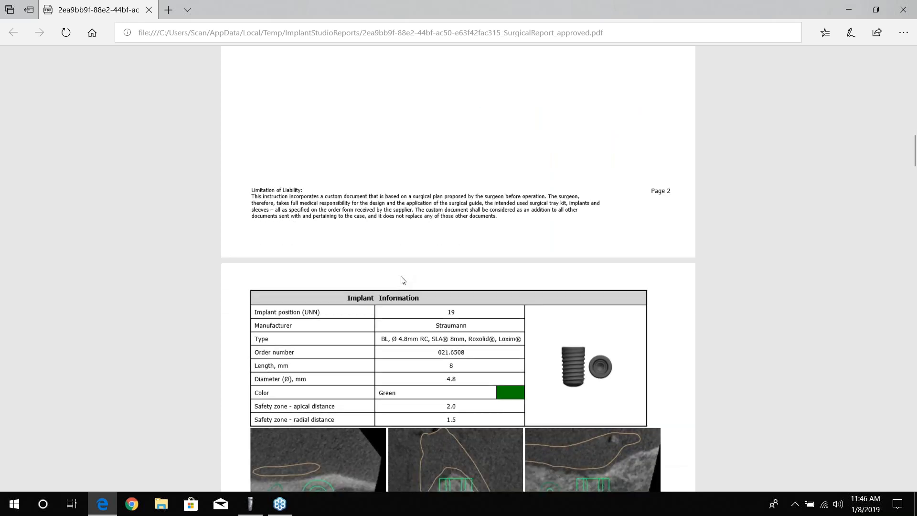
left_click(903, 10)
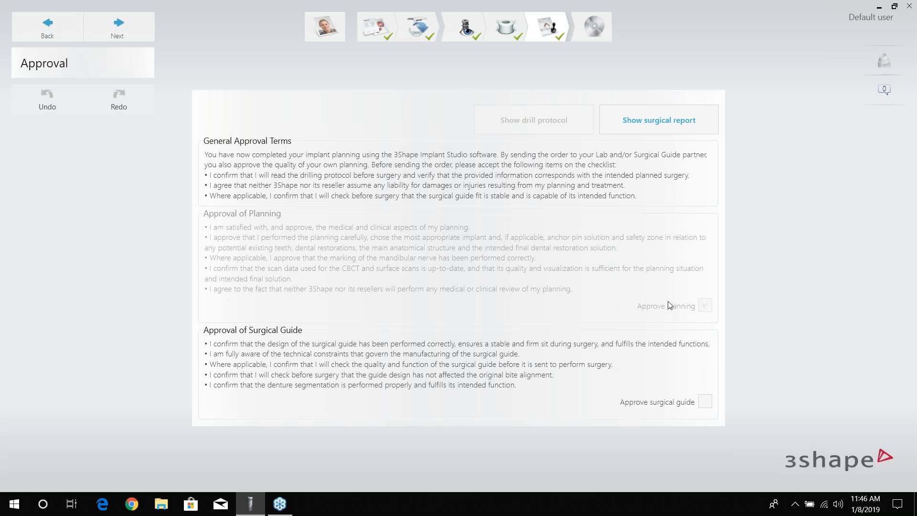
- Return to the surgical guide design, change the guide type to the single-piece guide, and generate the lower jaw guide for inspection
left_click(505, 28)
right_click_drag(534, 141, 458, 219)
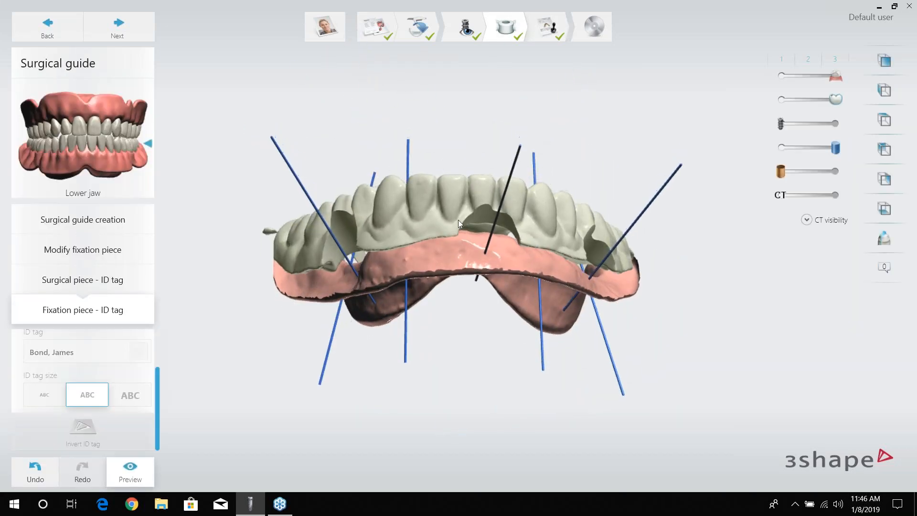
left_click(83, 219)
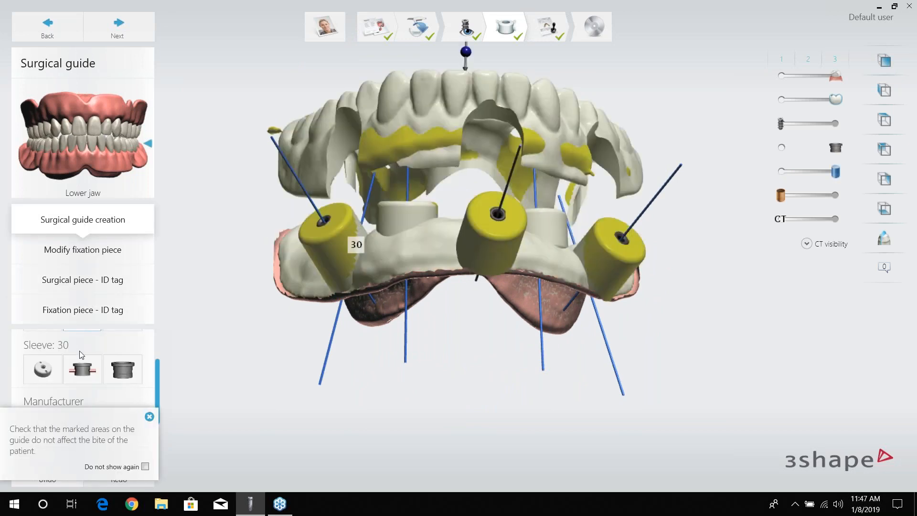
scroll(93, 358, "up", 1)
left_click(46, 370)
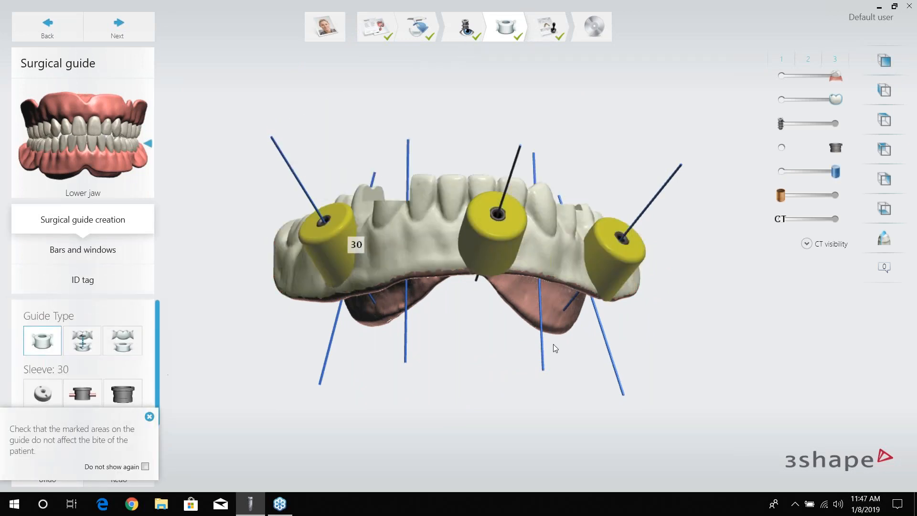
left_click(134, 253)
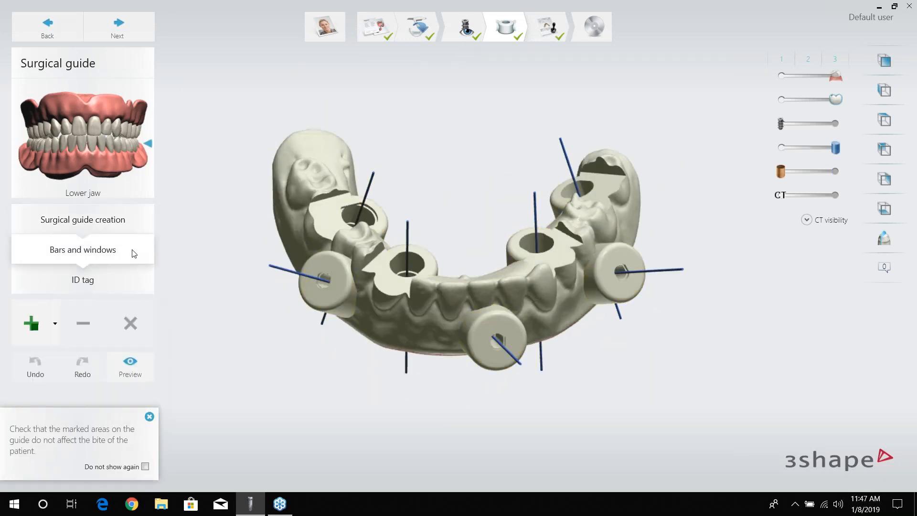
right_click_drag(364, 235, 366, 255)
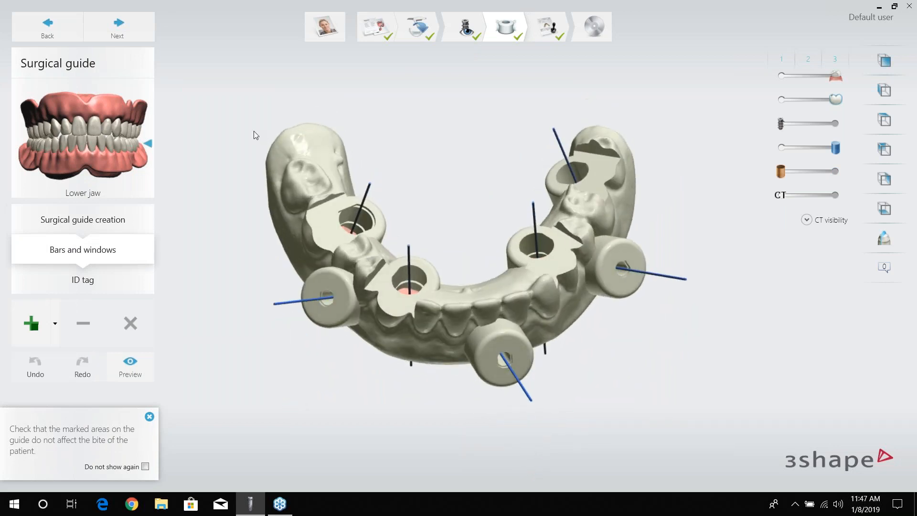
- Continue past the ID tag stage without adding a tag, approve the surgical guide, and confirm locking it against changes
left_click(137, 42)
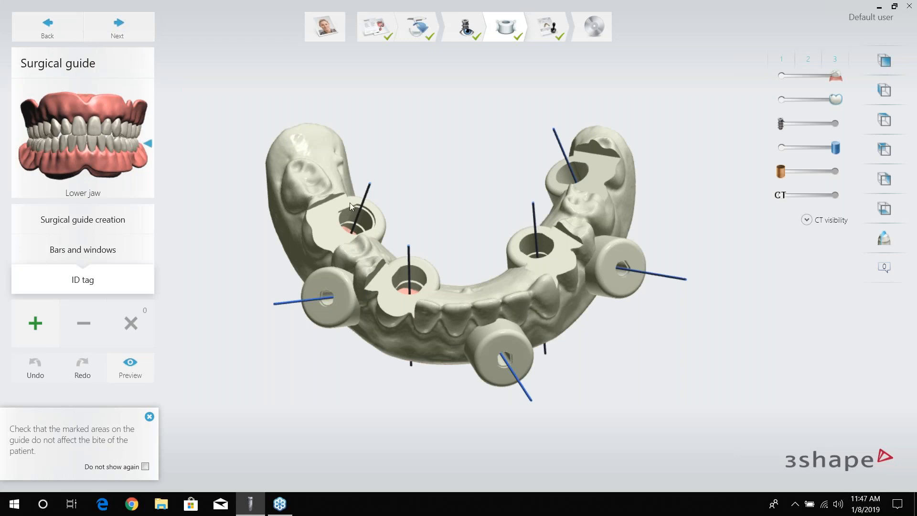
left_click(118, 33)
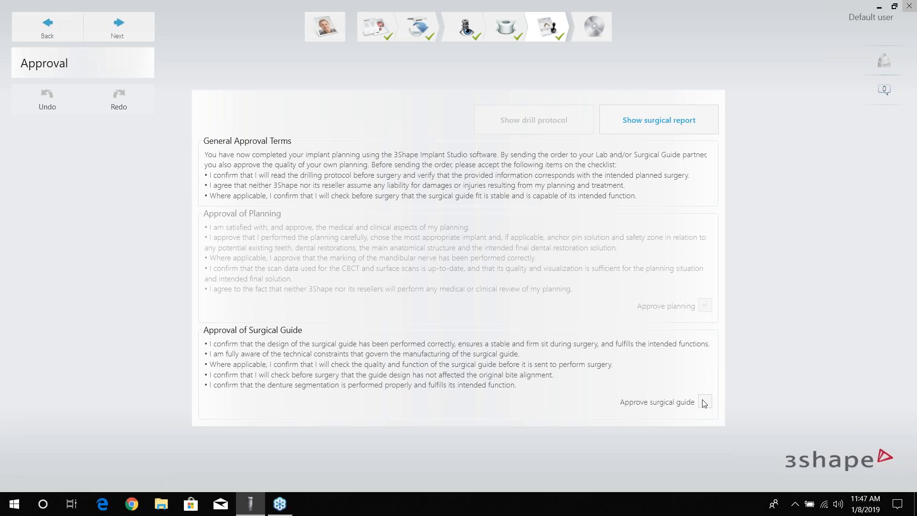
left_click(704, 402)
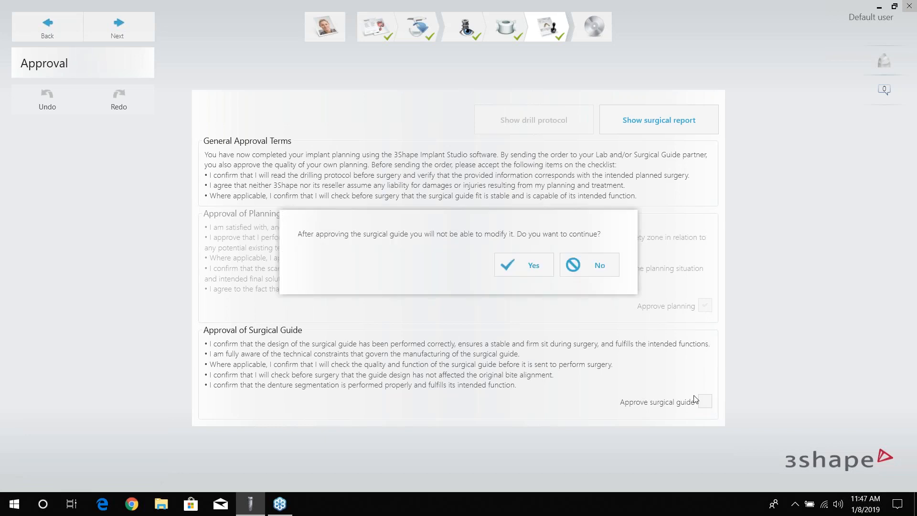
left_click(534, 268)
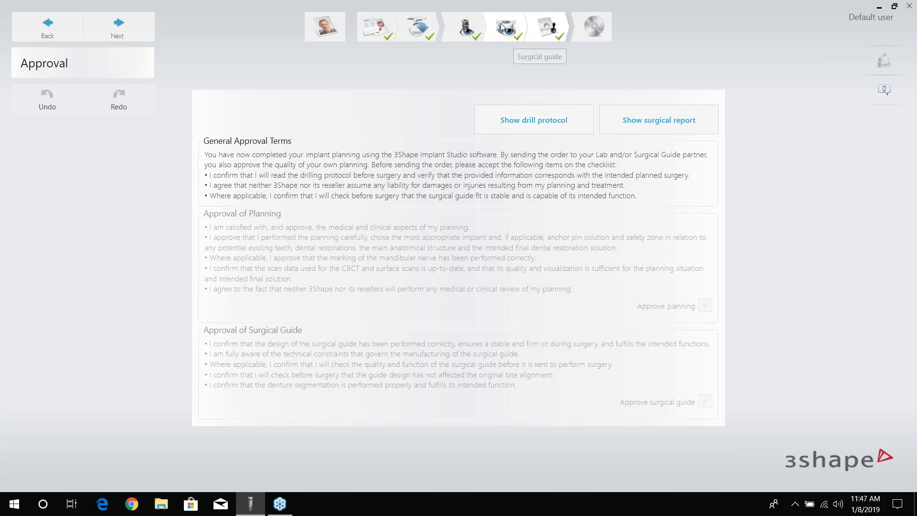
- Open the drilling protocol, review each position's sleeve, milling cutter, guided drill and drill handle cylinder, and close it
left_click(529, 131)
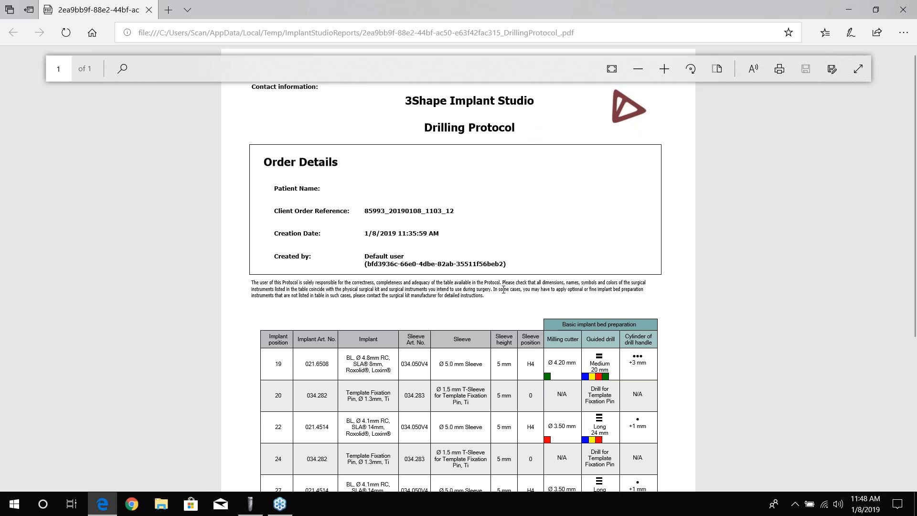
scroll(504, 290, "down", 5)
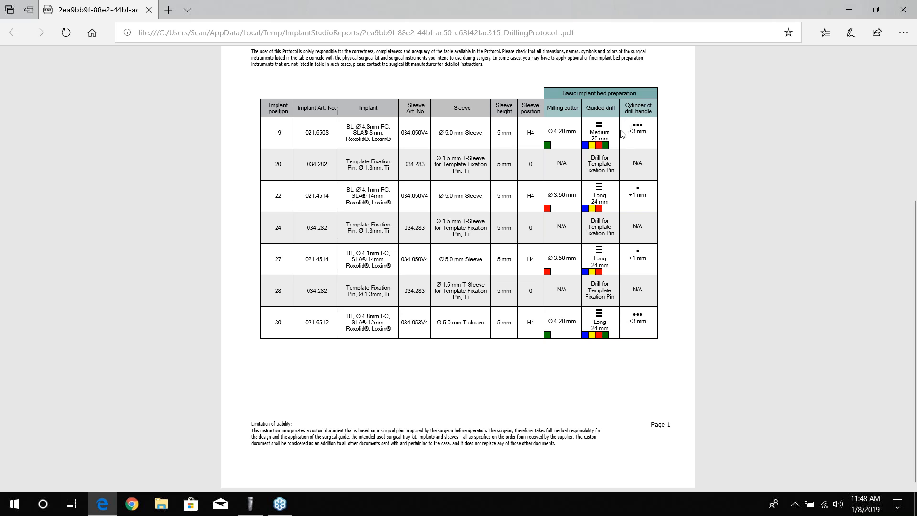
scroll(609, 166, "up", 2)
scroll(552, 146, "down", 2)
scroll(565, 219, "up", 1)
scroll(564, 218, "up", 4)
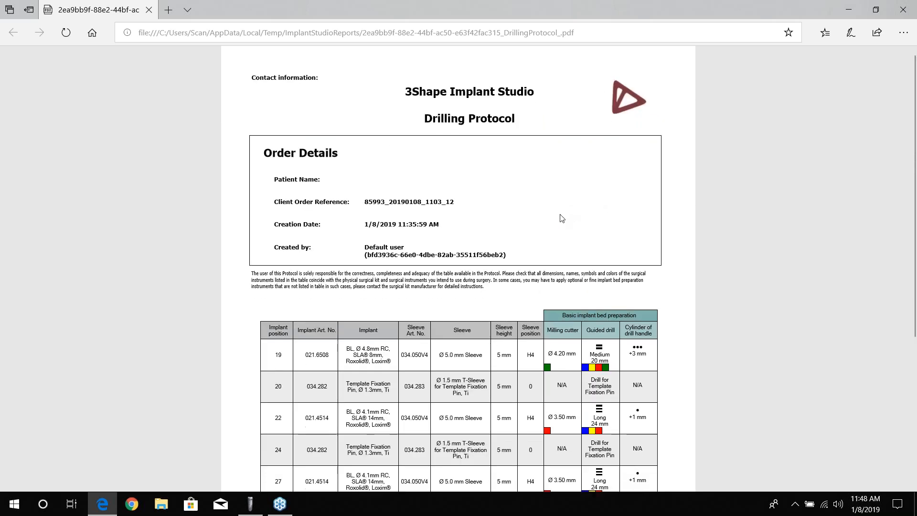
scroll(562, 218, "down", 5)
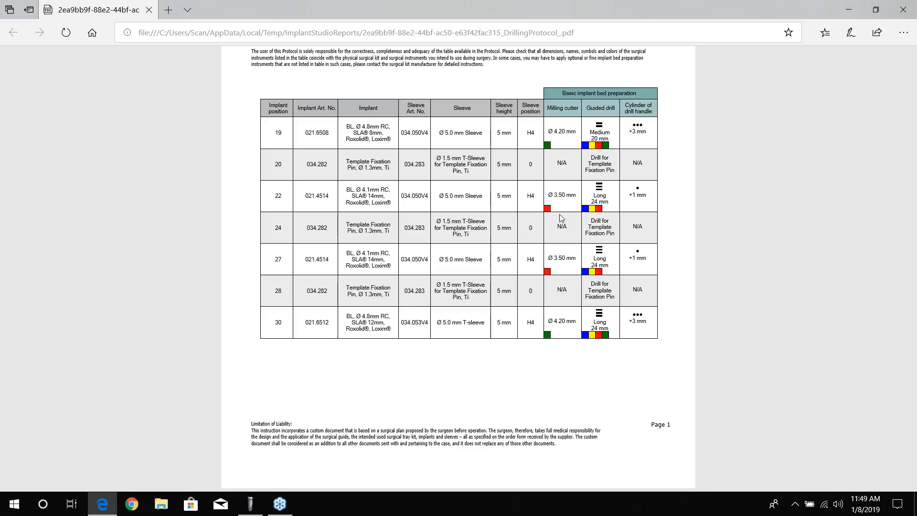
left_click(902, 9)
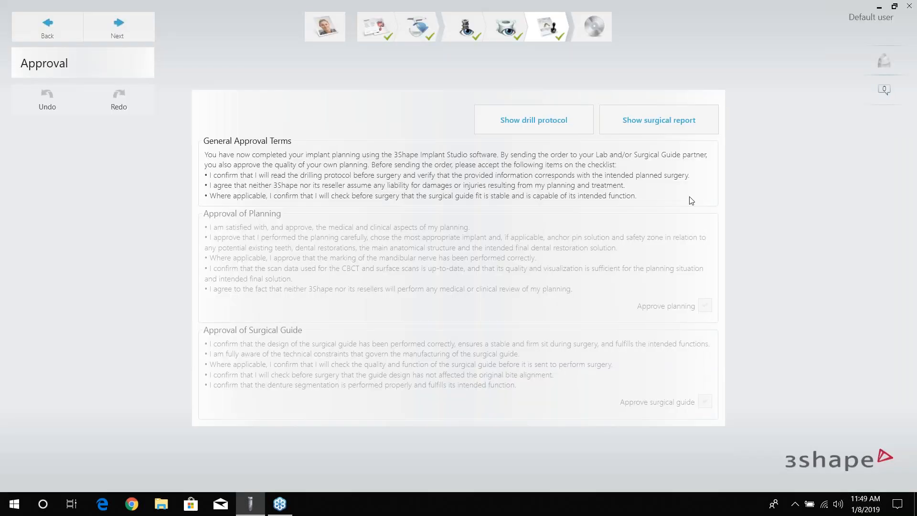
- Save the manufacturing output to the Desktop folder, accept the use of one save, and close the completed case
left_click(121, 29)
left_click(604, 264)
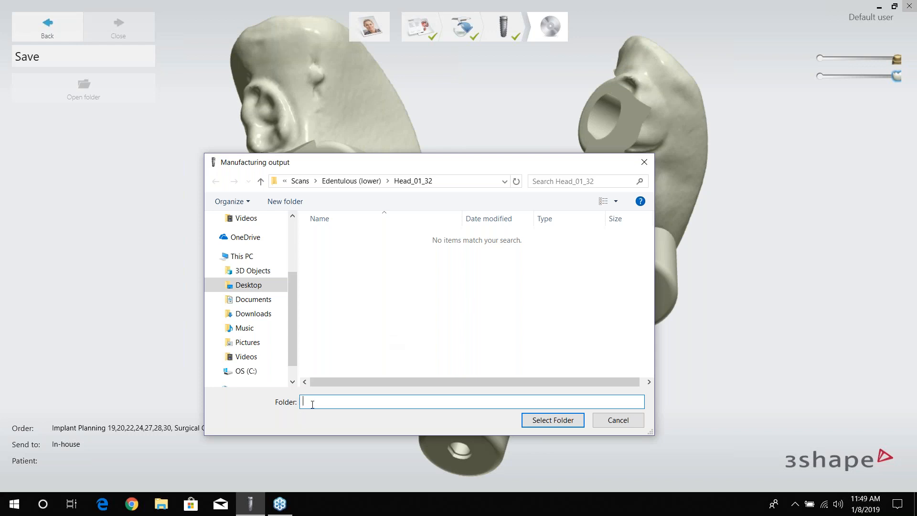
left_click(267, 286)
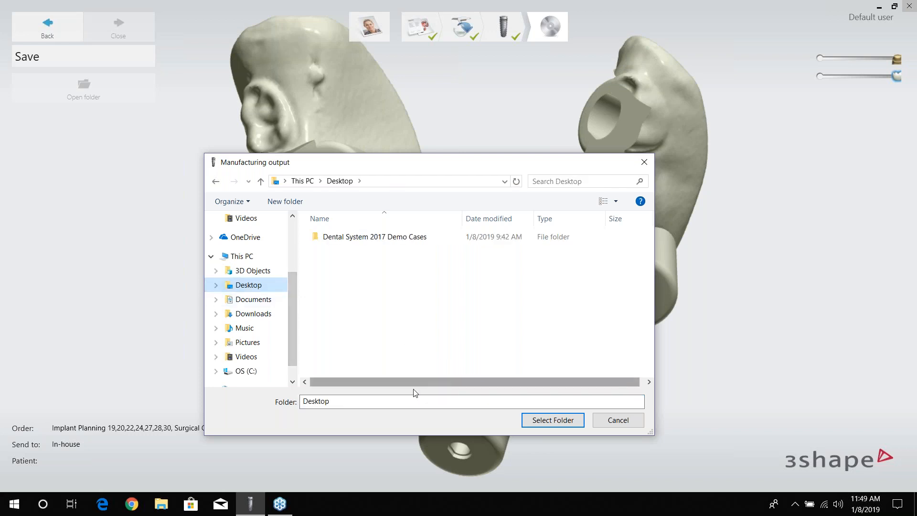
left_click(549, 421)
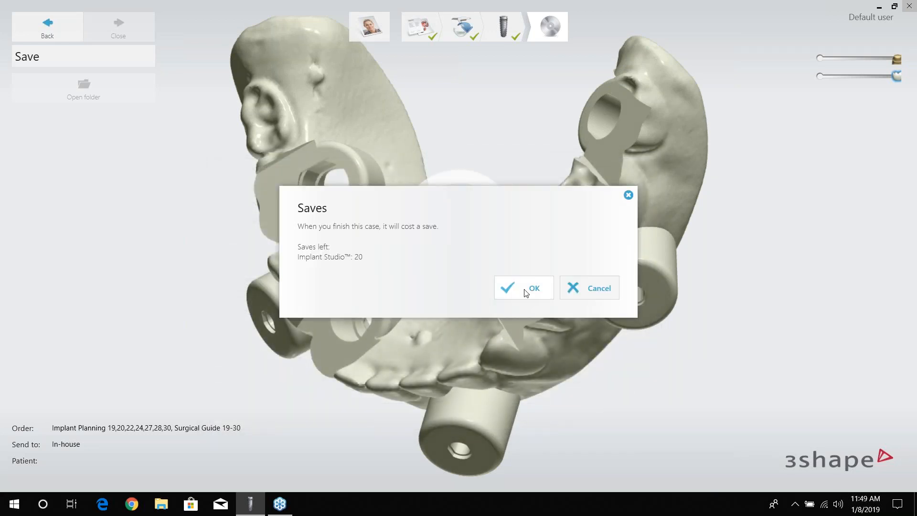
left_click(525, 288)
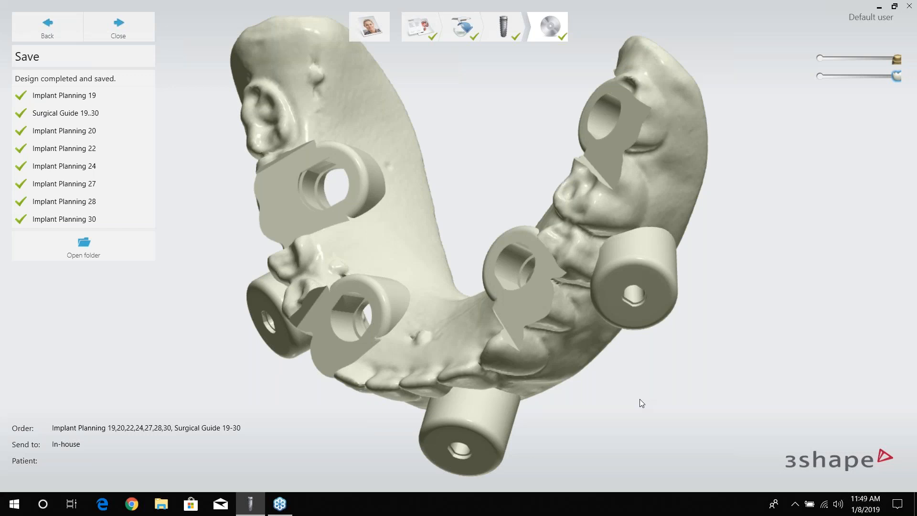
left_click(138, 31)
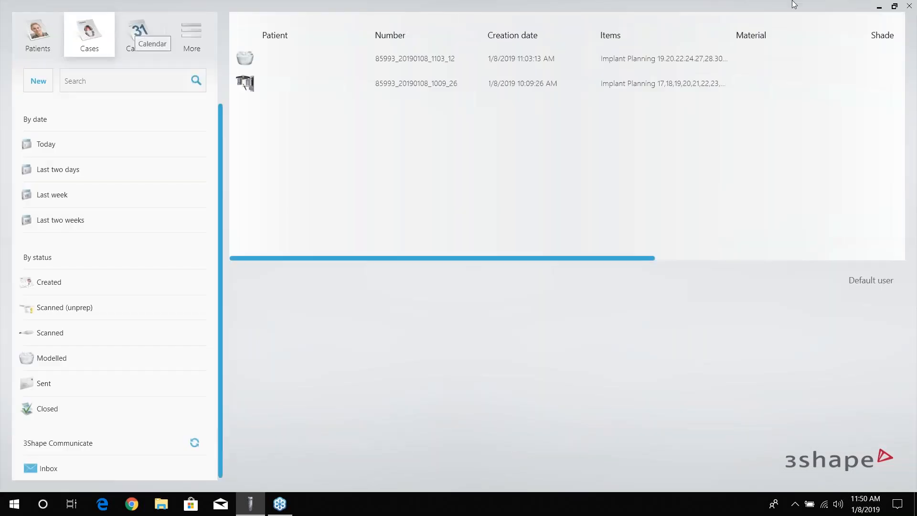
- Switch to the desktop, open the exported case folder, and view the LowerGingivaWithImplantInfo model before closing it
left_click(881, 6)
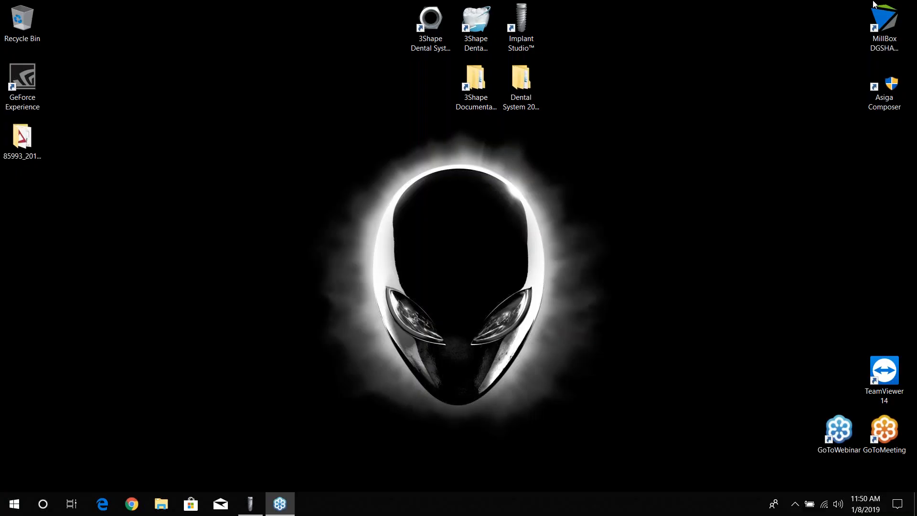
double_click(22, 140)
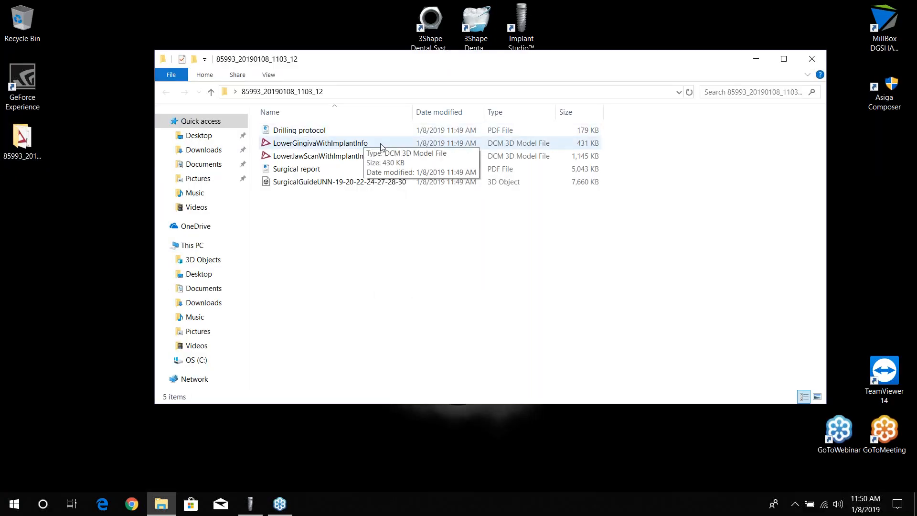
double_click(323, 144)
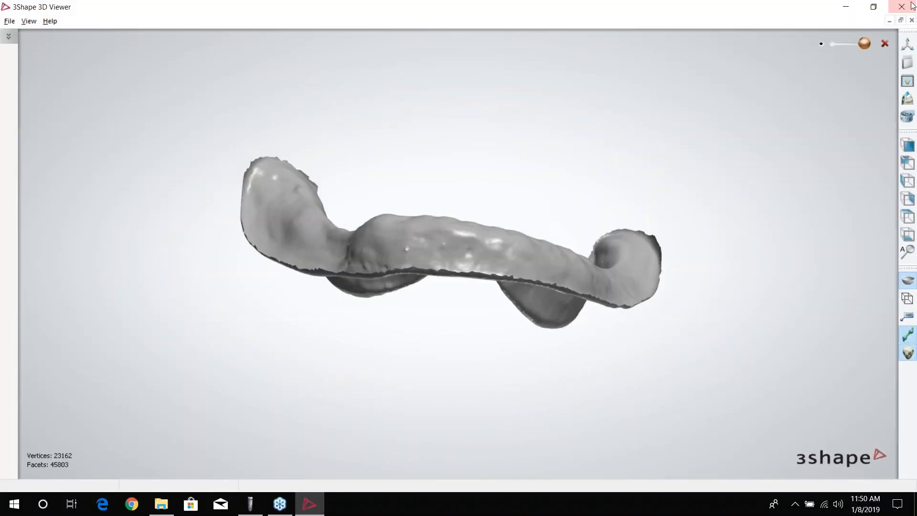
left_click(902, 7)
- Open the LowerJawScanWithImplantInfo model from the case folder, inspect the lower jaw scan, and close it
left_click(308, 159)
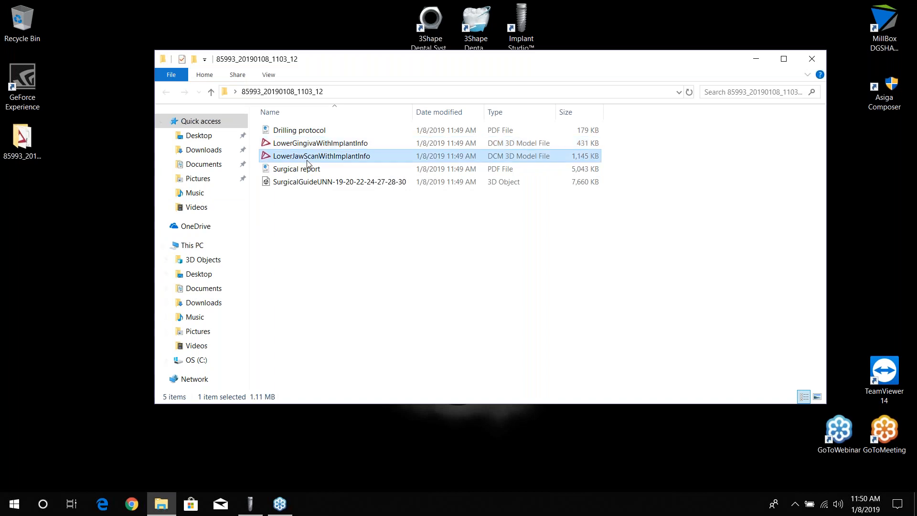
double_click(307, 160)
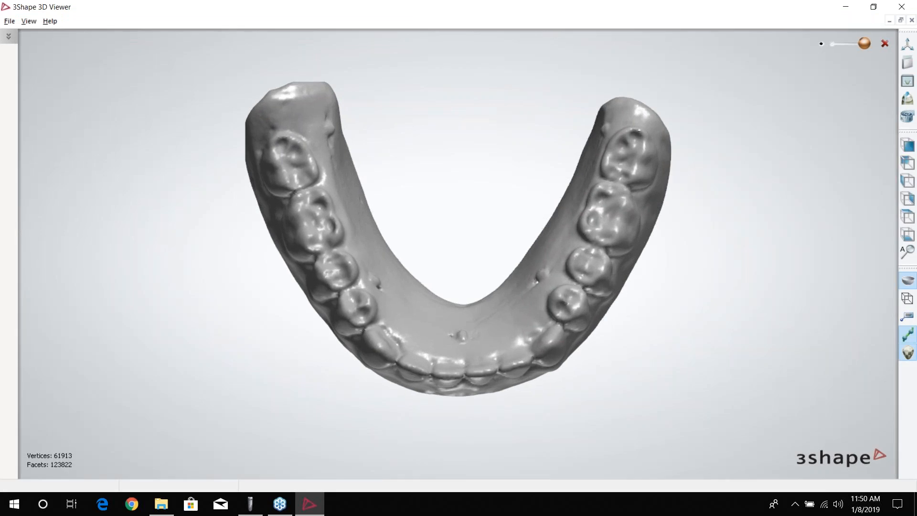
right_click_drag(418, 296, 421, 225)
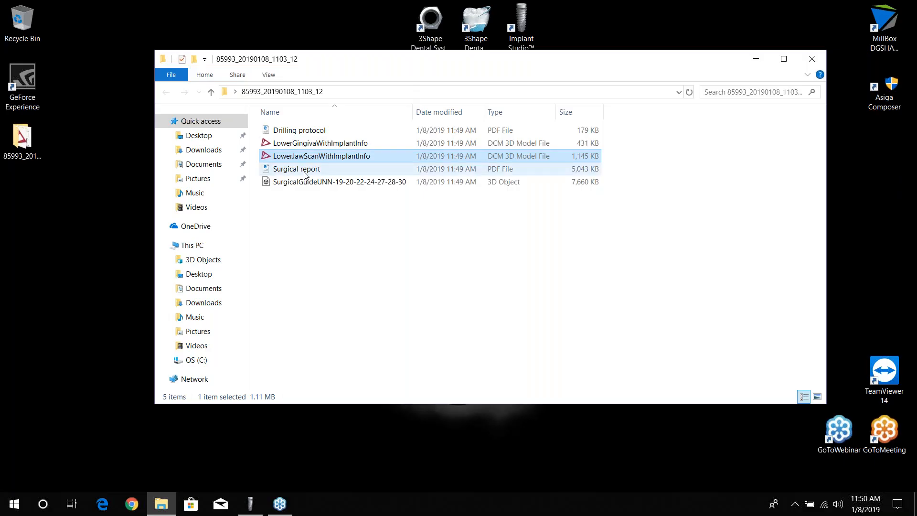
left_click(354, 180)
right_click(354, 181)
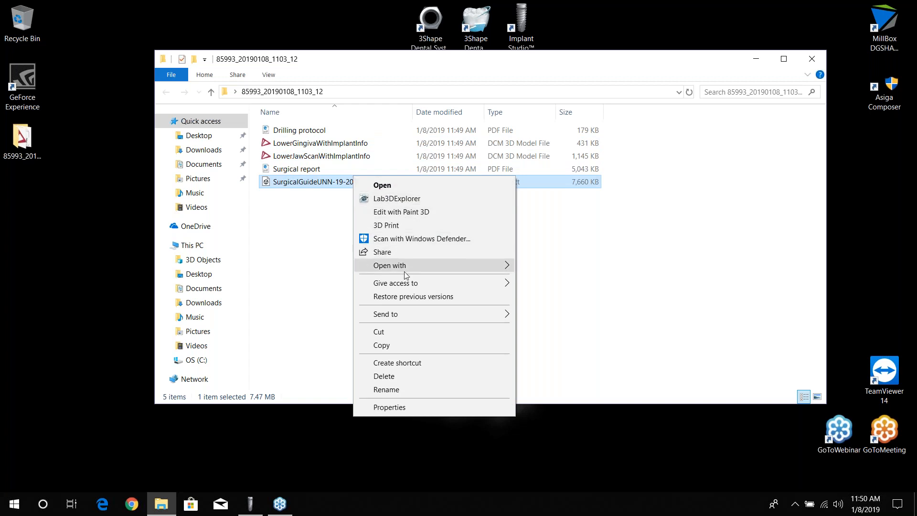
mouse_move(413, 266)
left_click(534, 264)
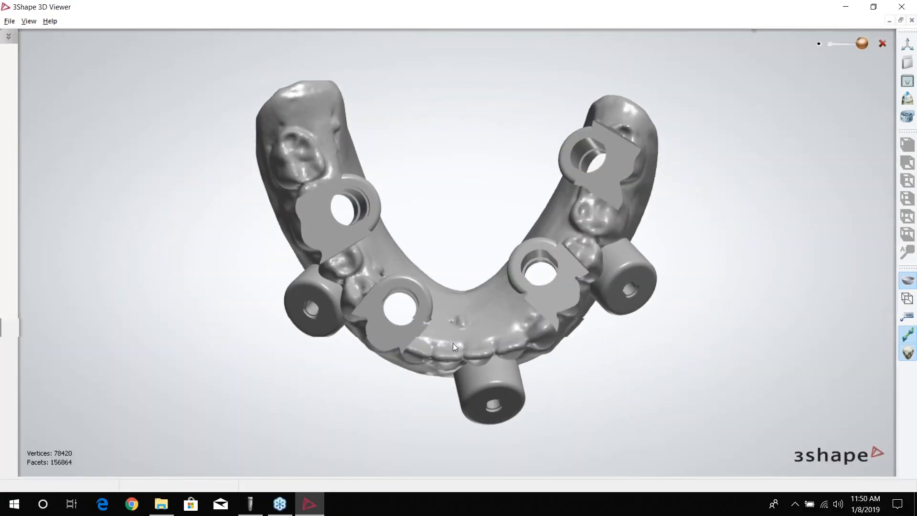
right_click_drag(453, 343, 443, 260)
scroll(457, 281, "up", 8)
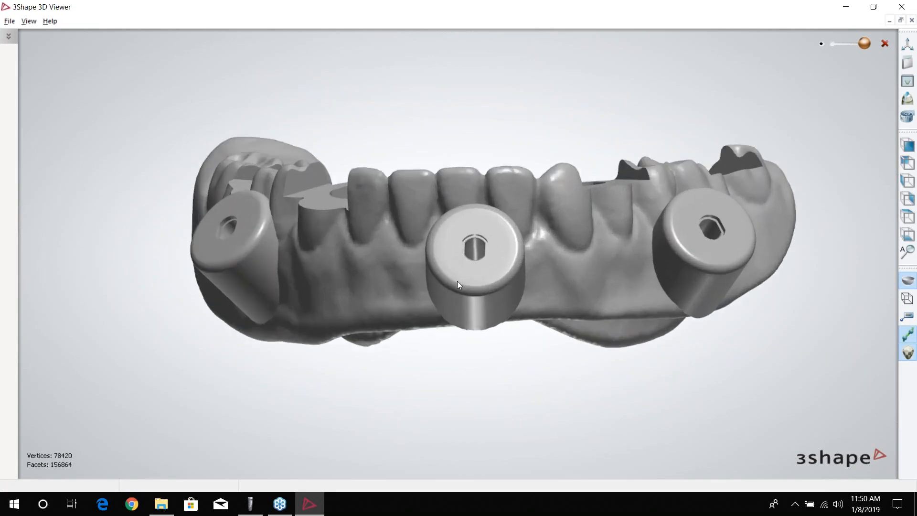
right_click_drag(489, 208, 501, 248)
scroll(297, 270, "down", 4)
right_click_drag(298, 271, 266, 293)
left_click(901, 7)
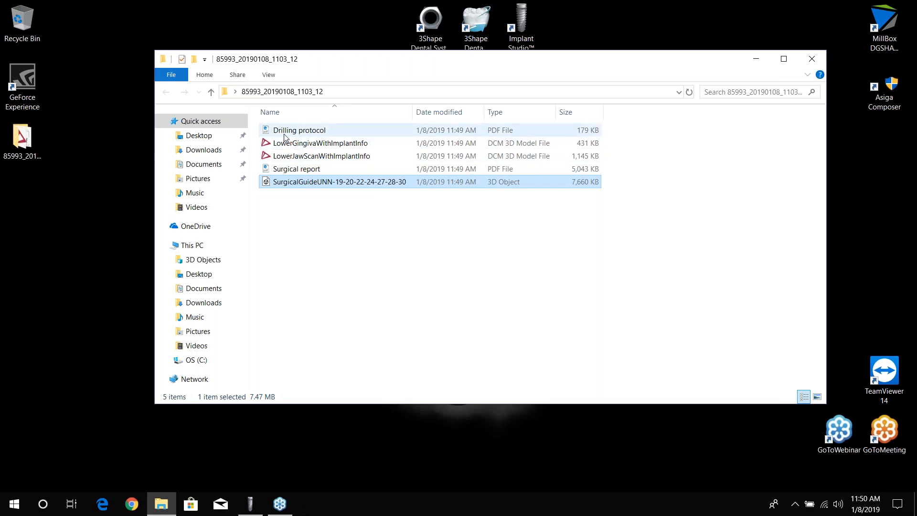
- View the Drilling protocol PDF, review the implant information in the Surgical report PDF, and close both documents and the case folder
double_click(315, 131)
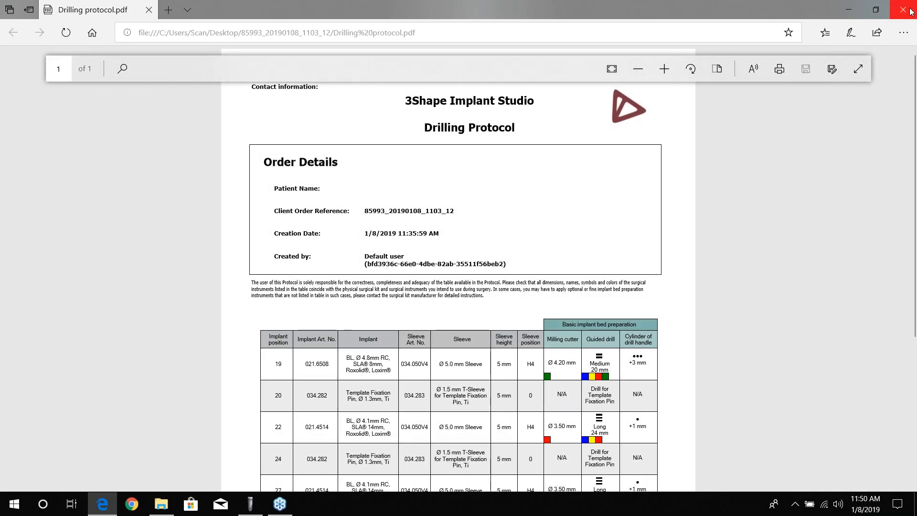
left_click(910, 12)
double_click(316, 171)
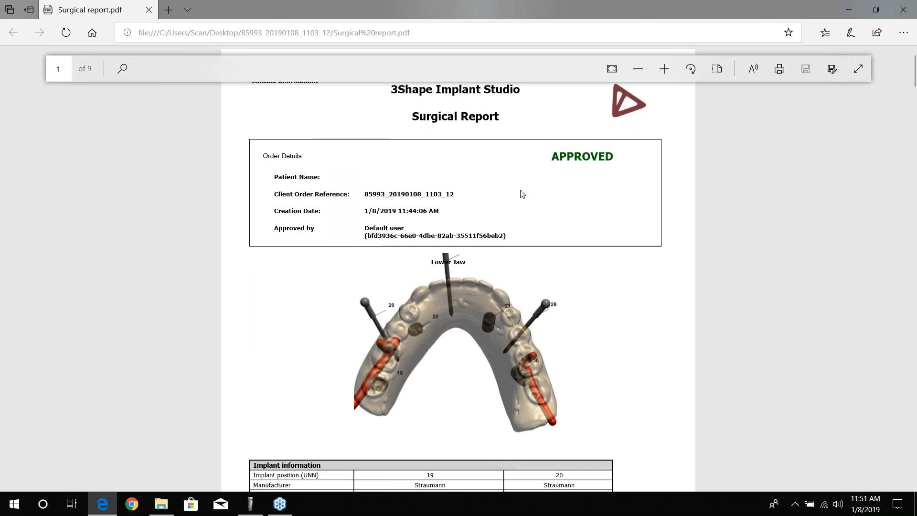
scroll(621, 181, "down", 15)
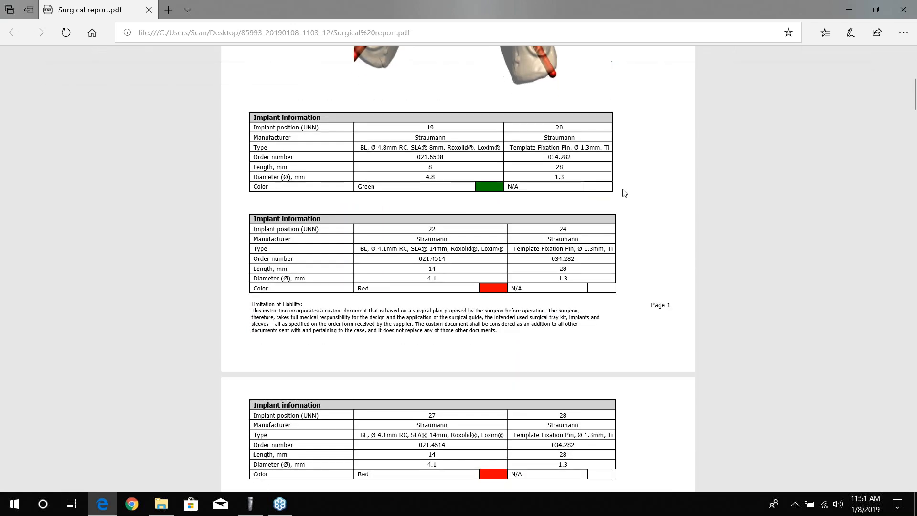
scroll(624, 195, "down", 4)
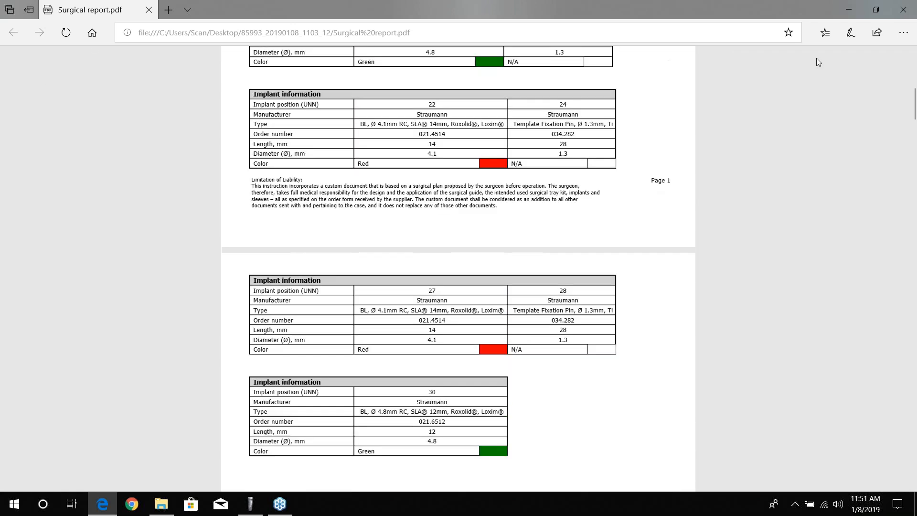
left_click(903, 10)
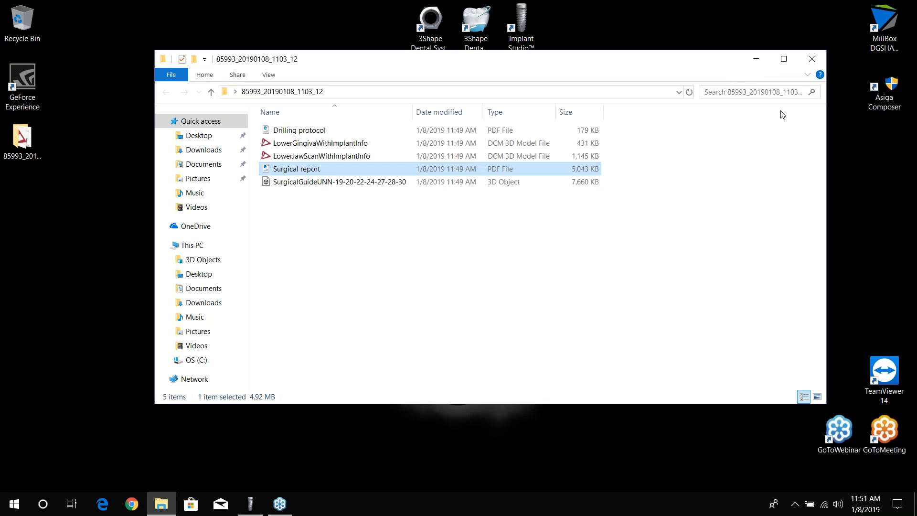
left_click(812, 59)
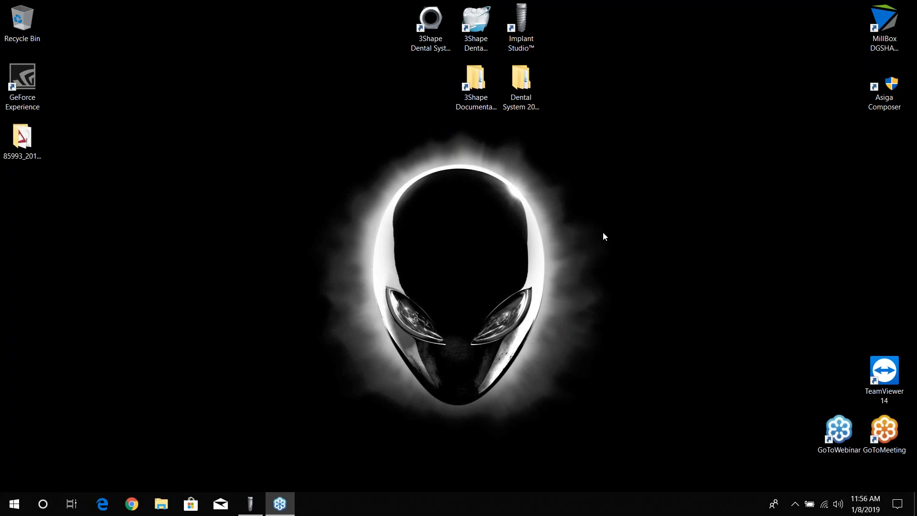
- Switch to 3Shape Implant Studio and examine the planned implants, sleeves and anchor pins on the lower jaw from several angles
left_click(250, 503)
left_click(280, 498)
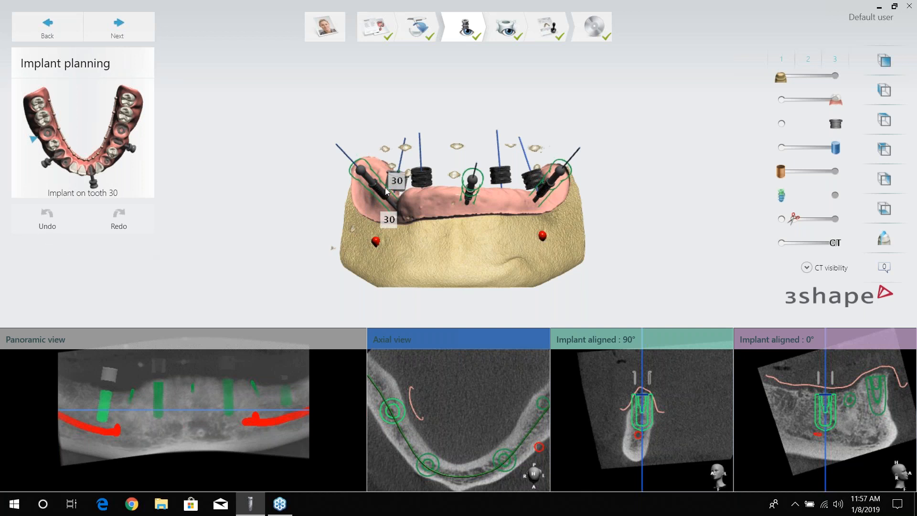
mouse_move(643, 435)
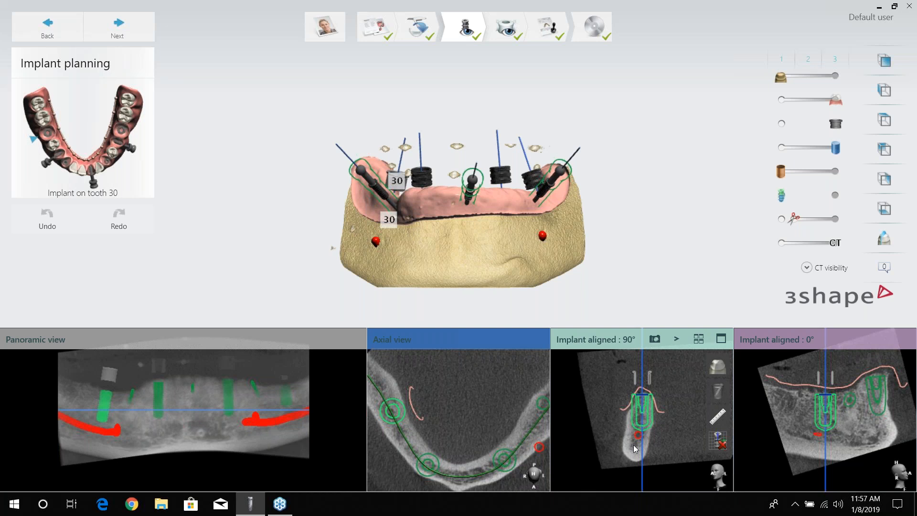
right_click_drag(346, 168, 465, 192)
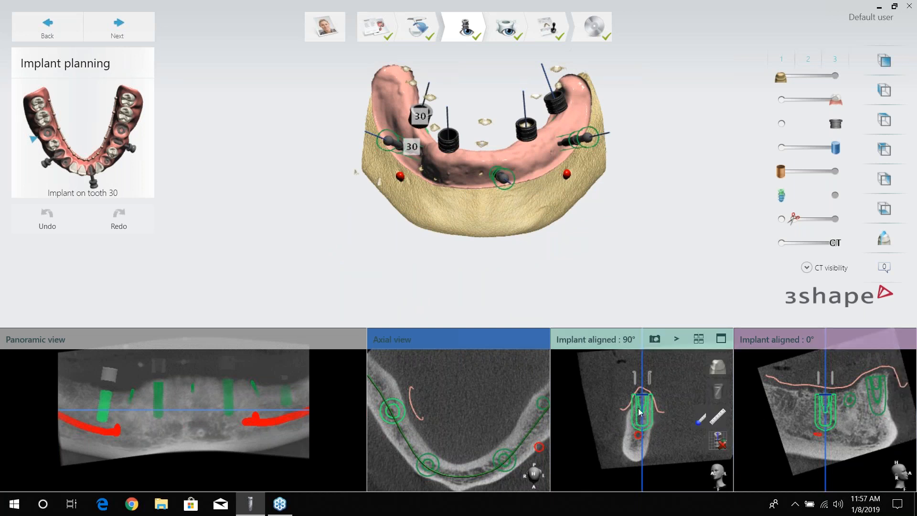
right_click_drag(454, 232, 442, 176)
middle_click_drag(403, 170, 516, 215)
right_click_drag(459, 210, 454, 268)
right_click_drag(344, 157, 317, 156)
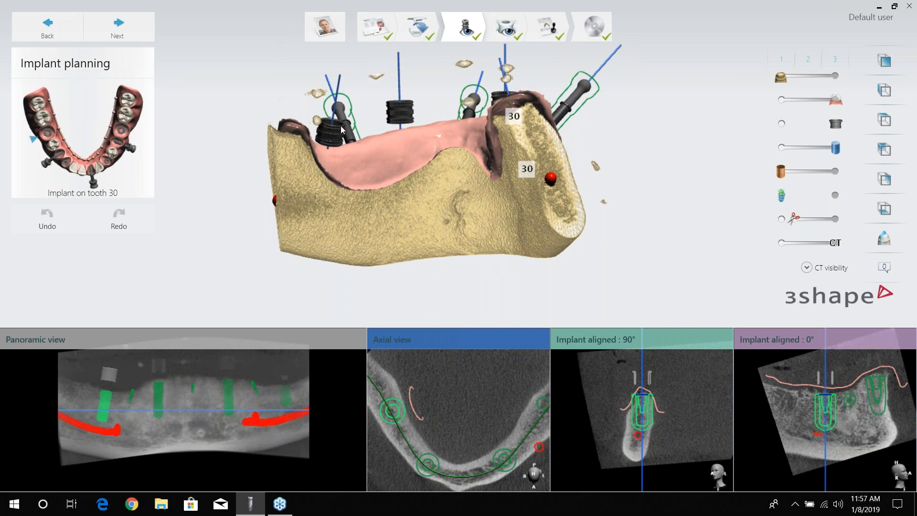
right_click_drag(354, 175, 478, 221)
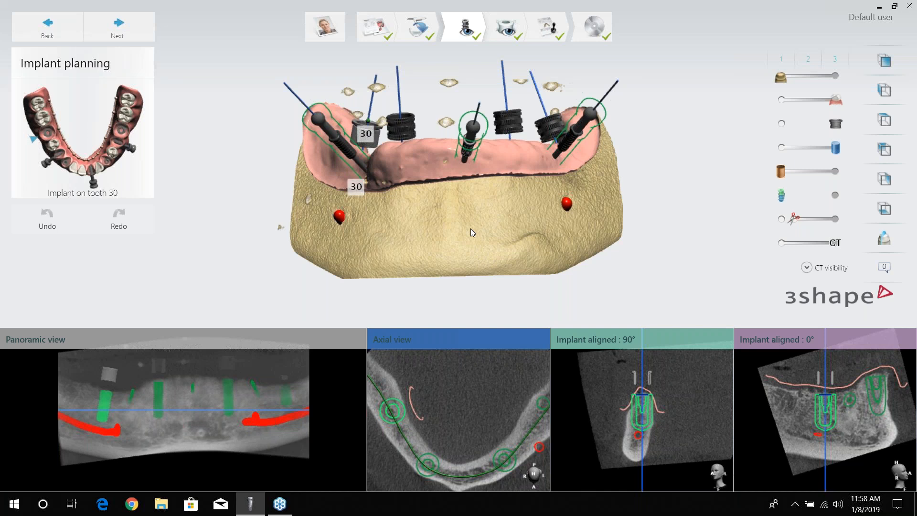
scroll(448, 219, "down", 5)
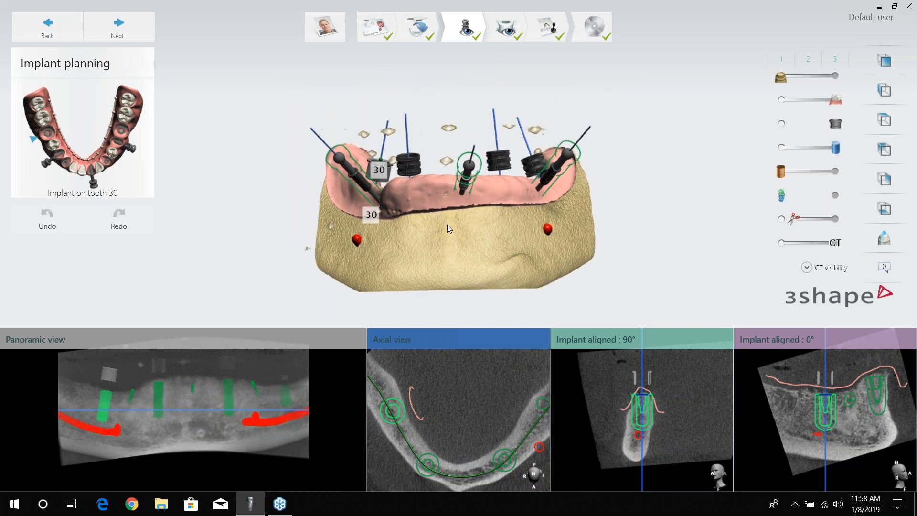
right_click_drag(449, 216, 451, 245)
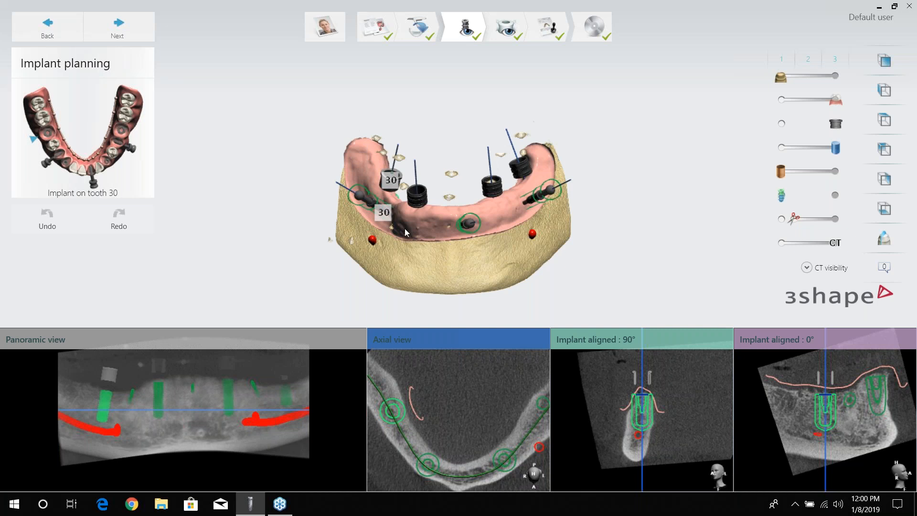
scroll(405, 228, "up", 3)
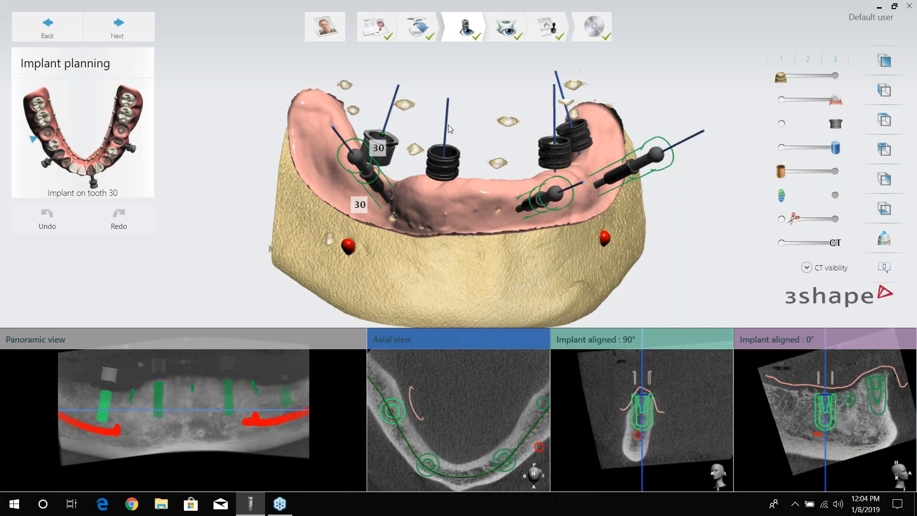
- Exit 3Shape Implant Studio by choosing to shut it down
left_click(910, 9)
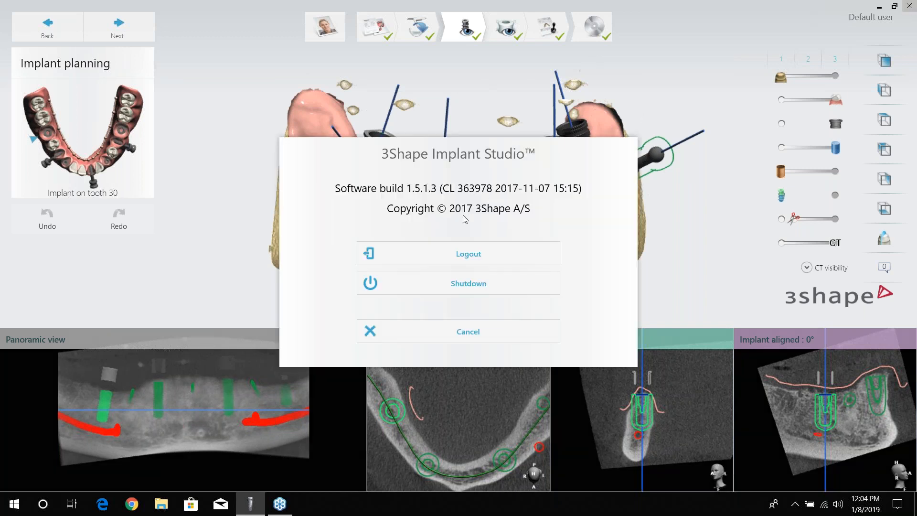
left_click(436, 284)
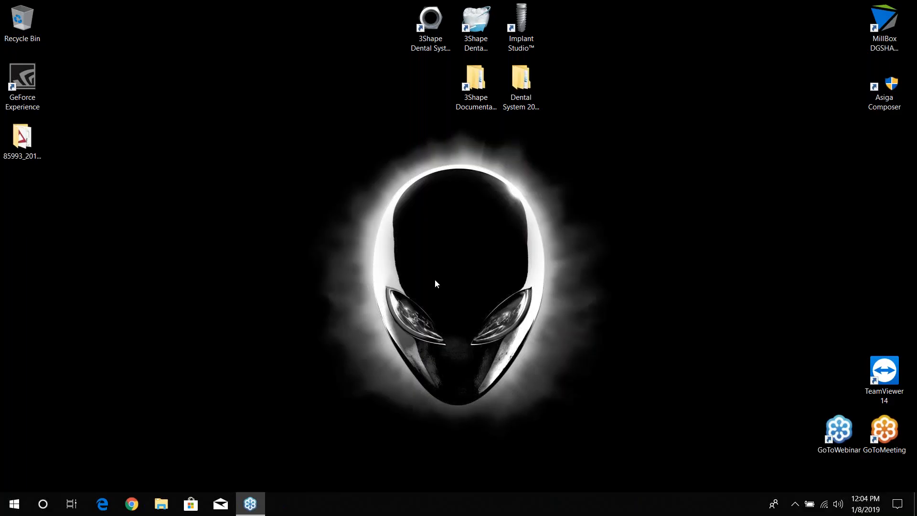